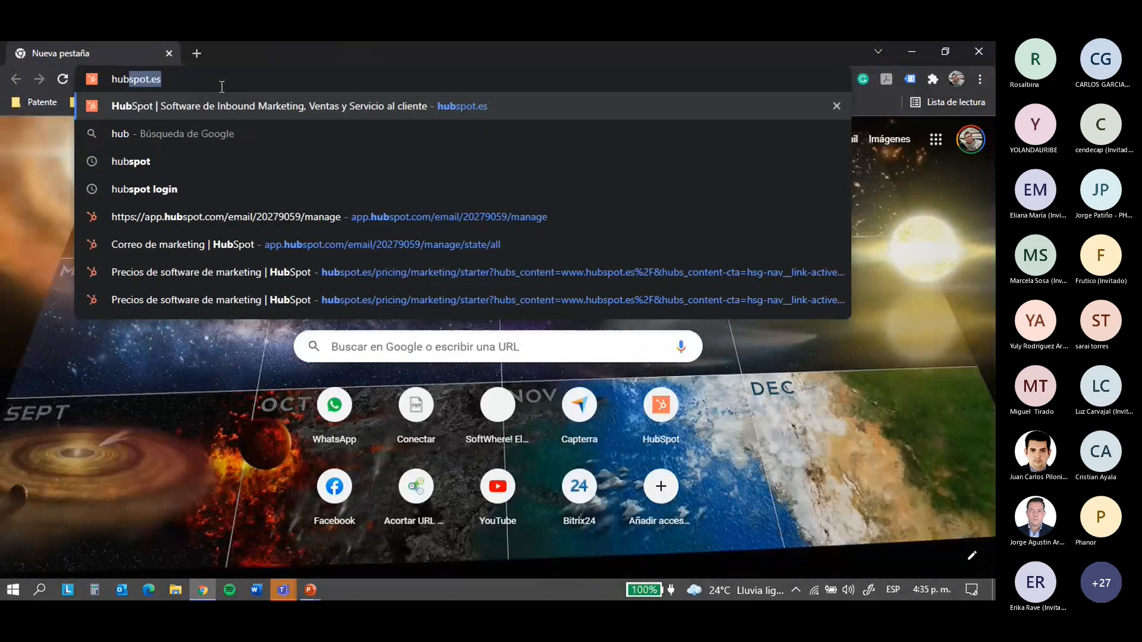
Load the HubSpot website, log in, and open the Riscot account
type("ot")
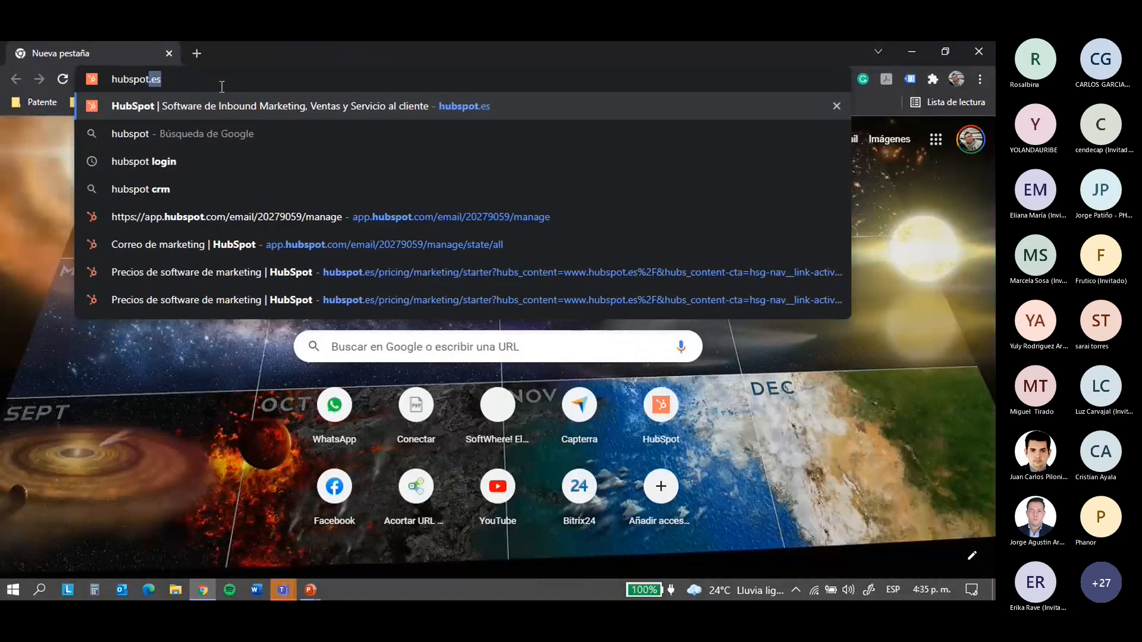
key("Return")
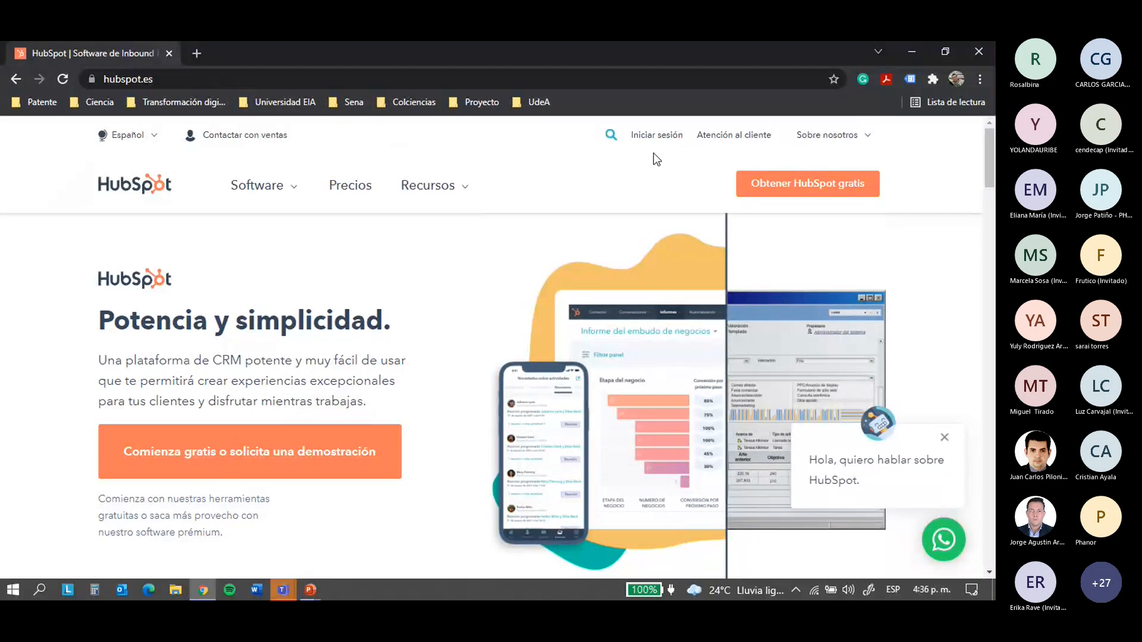
left_click(647, 136)
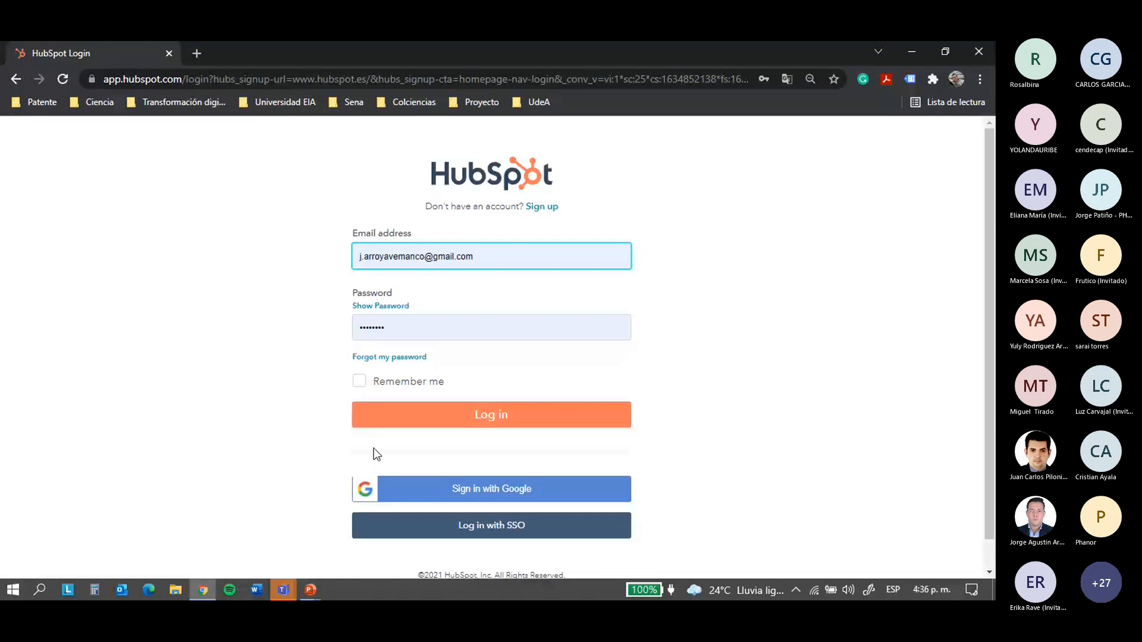
left_click(441, 414)
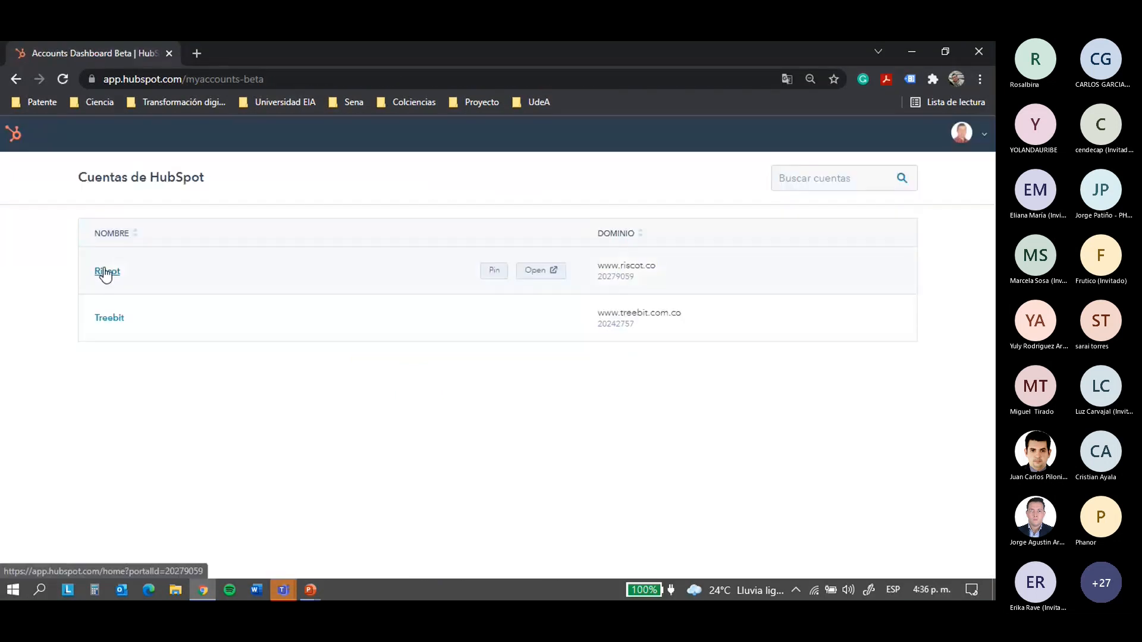
left_click(105, 272)
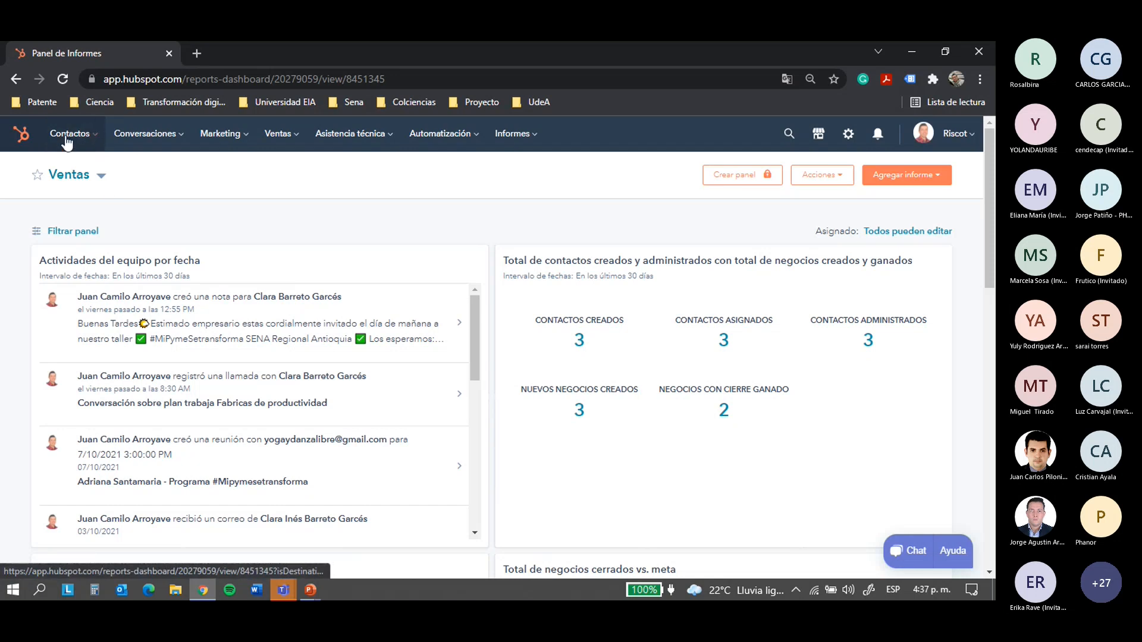
Open the Contactos menu once the Riscot Ventas reports dashboard has loaded
left_click(97, 140)
Bring up the Contactos dropdown in the top navigation bar
left_click(429, 219)
left_click(97, 138)
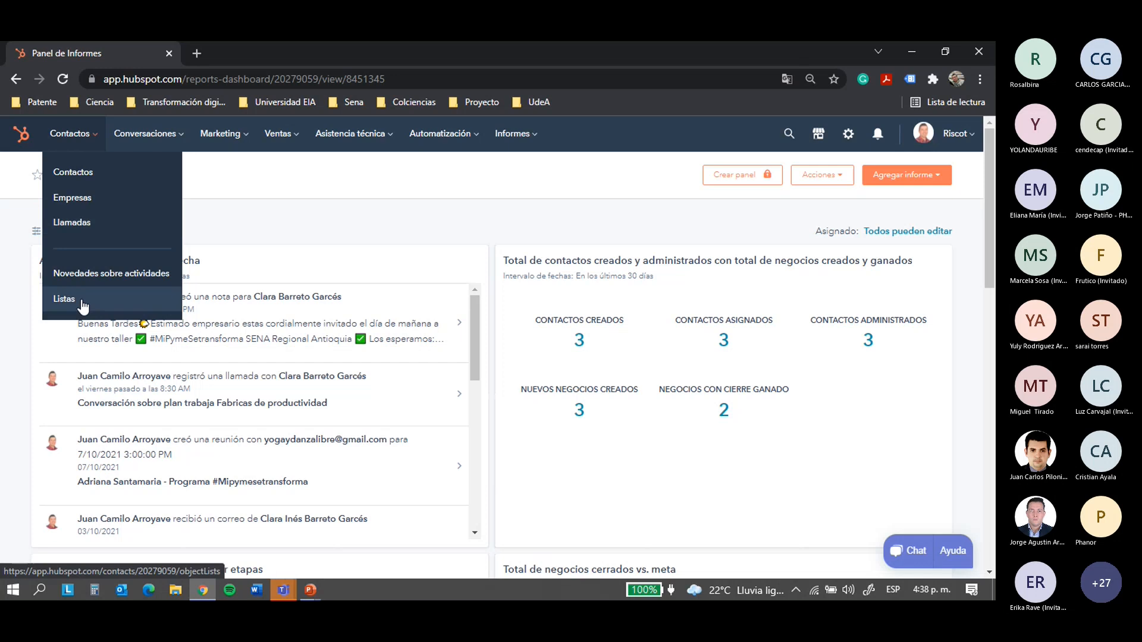
Open the full Contactos list and scroll through its 16 contact records
left_click(107, 177)
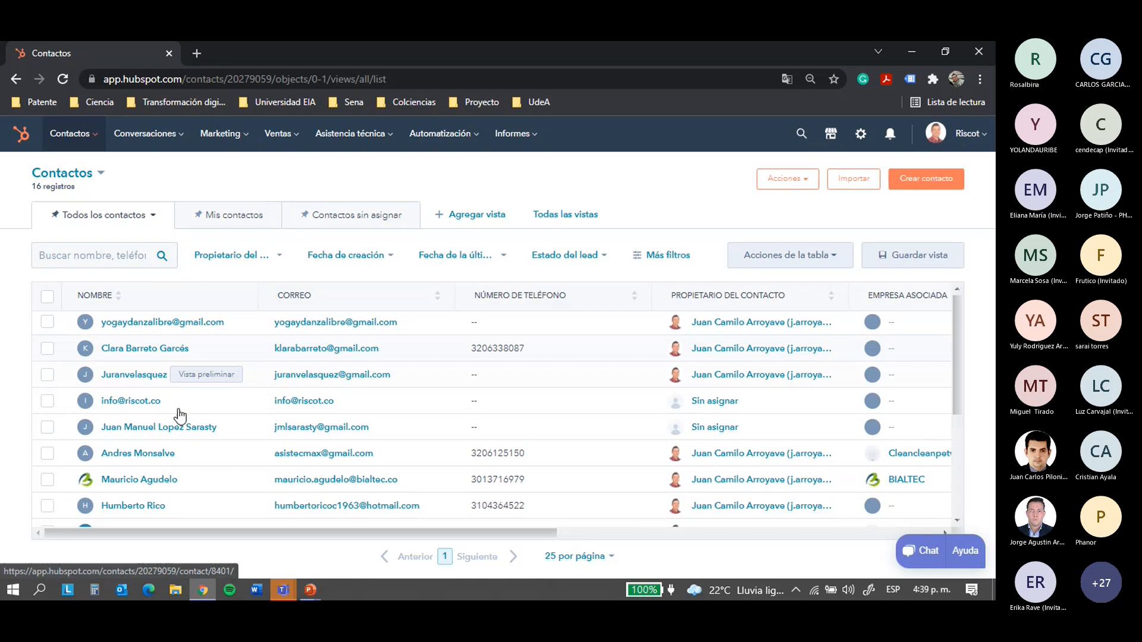
scroll(196, 411, "down", 3)
scroll(177, 437, "up", 5)
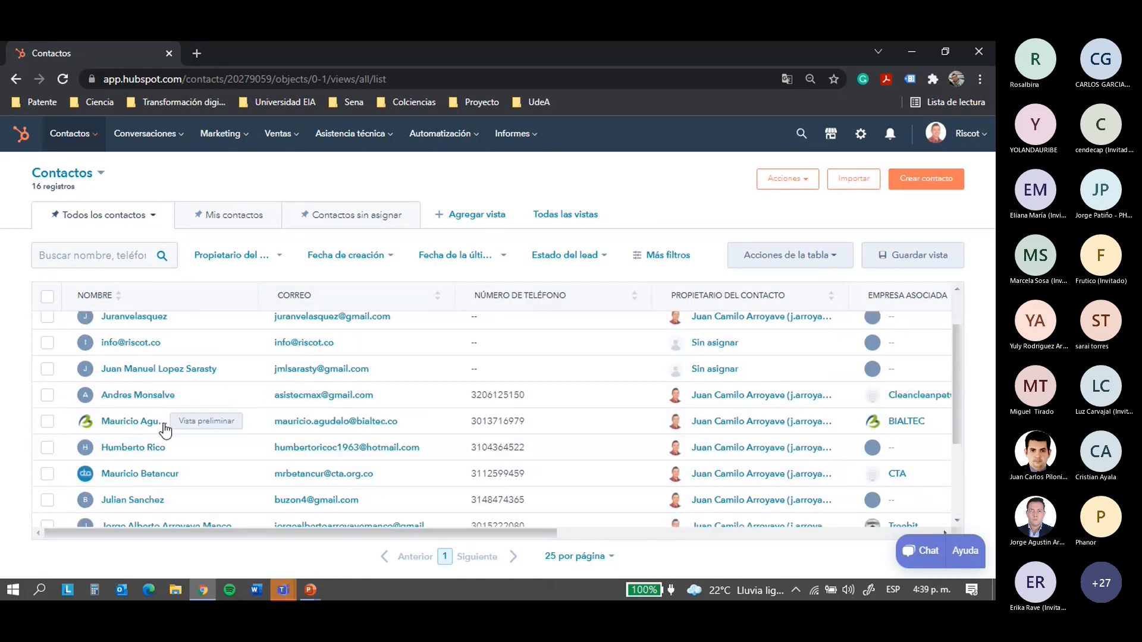
scroll(150, 390, "down", 5)
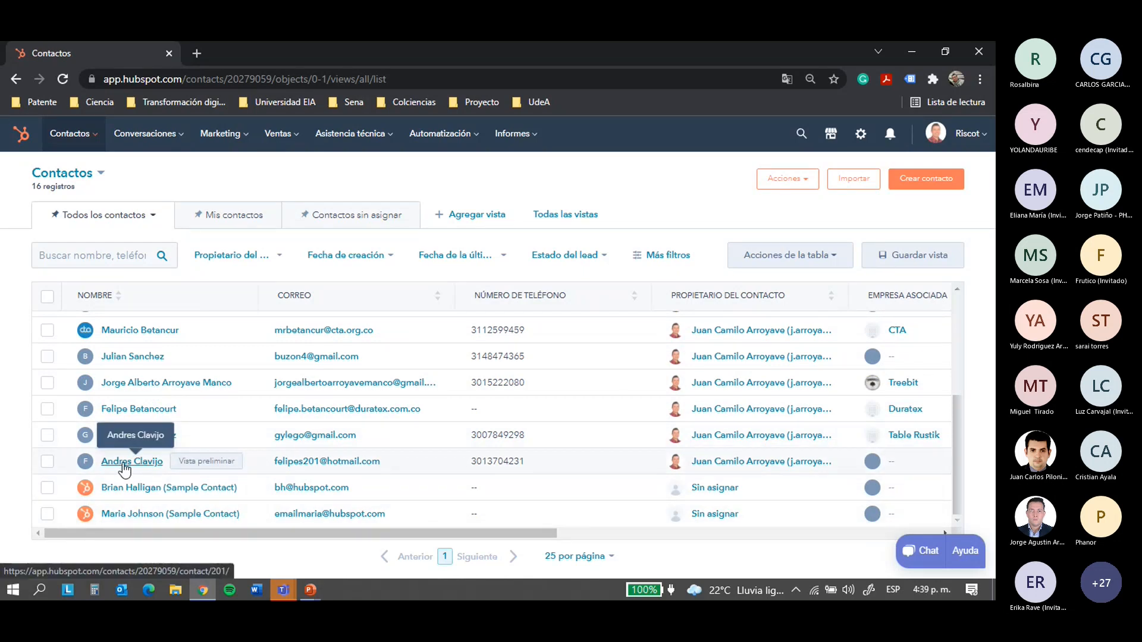
scroll(169, 461, "up", 5)
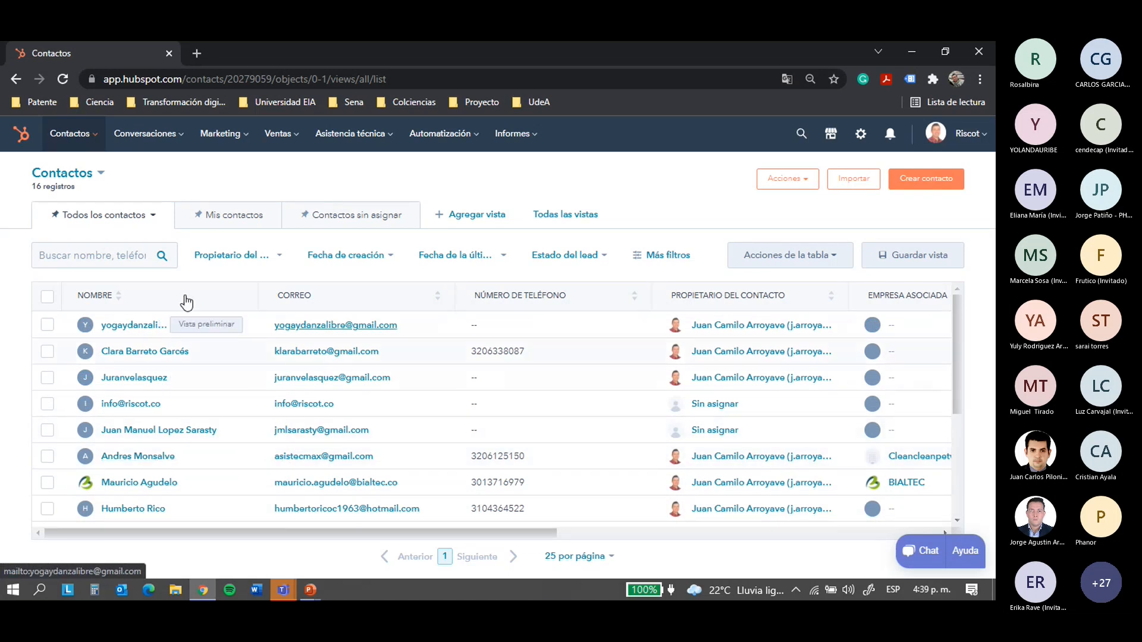
left_click(928, 180)
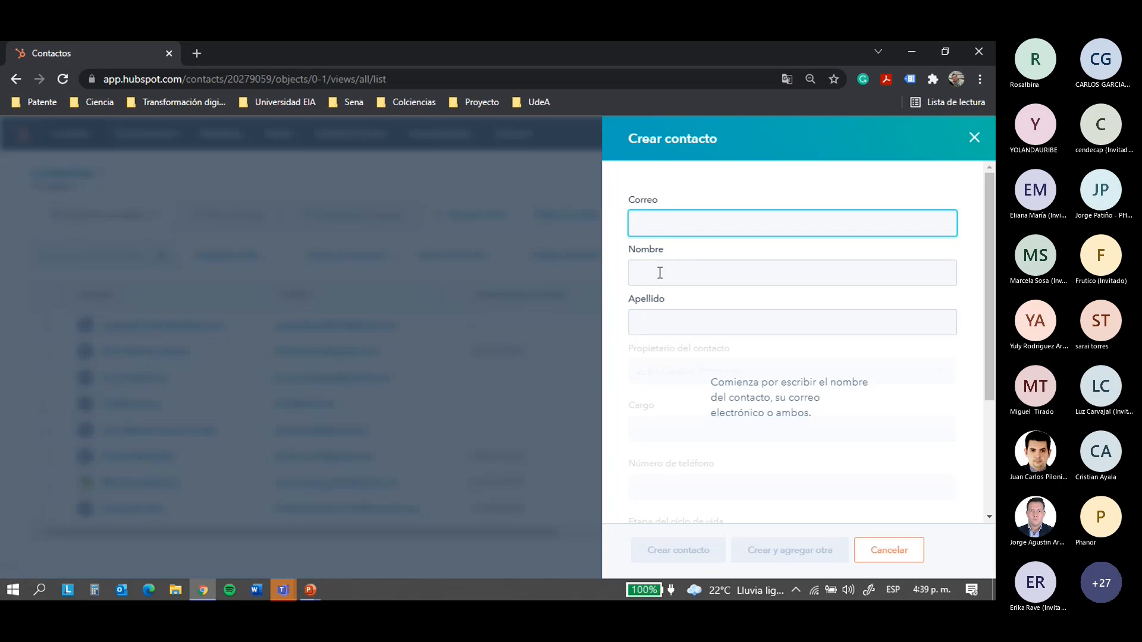
left_click(526, 183)
left_click(976, 138)
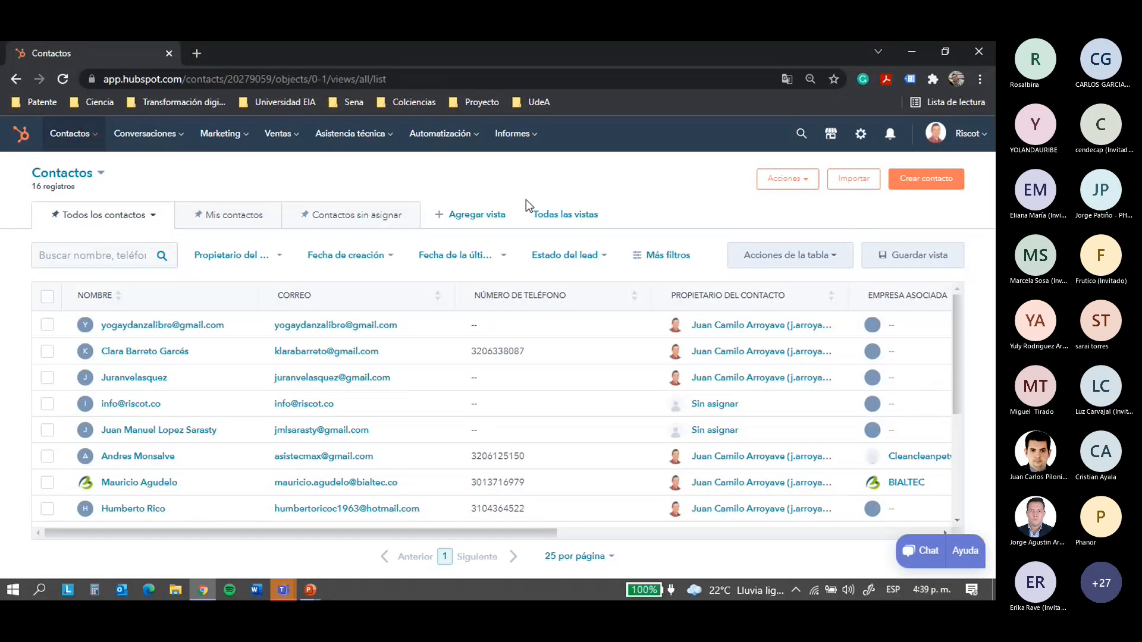
left_click(196, 53)
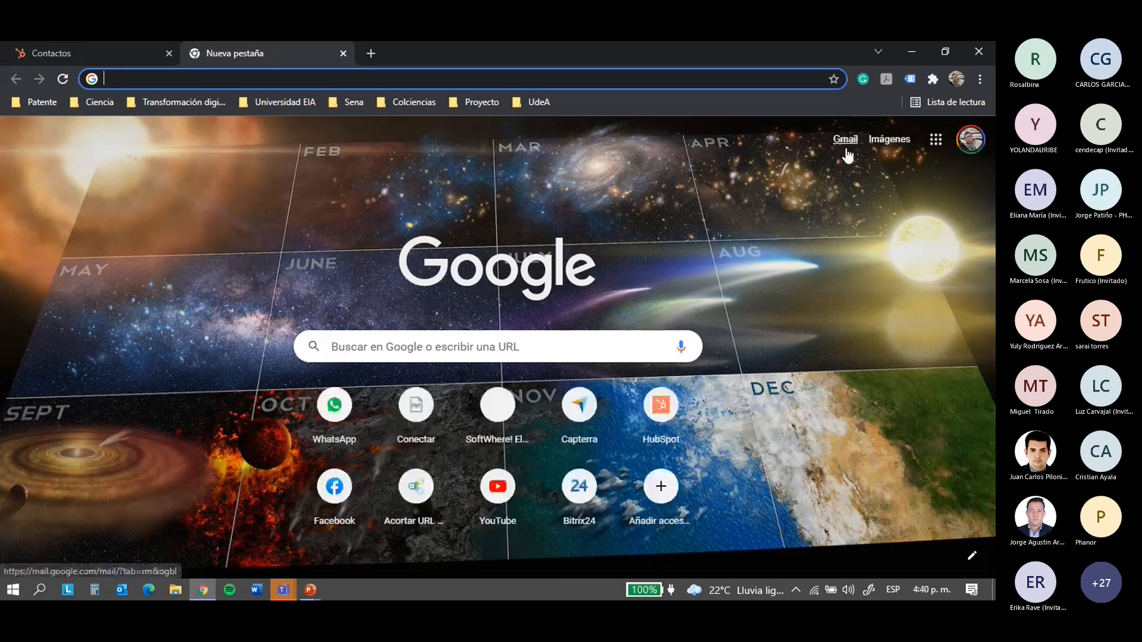
Open the Gmail inbox and read the email about Google Ads keywords
left_click(847, 150)
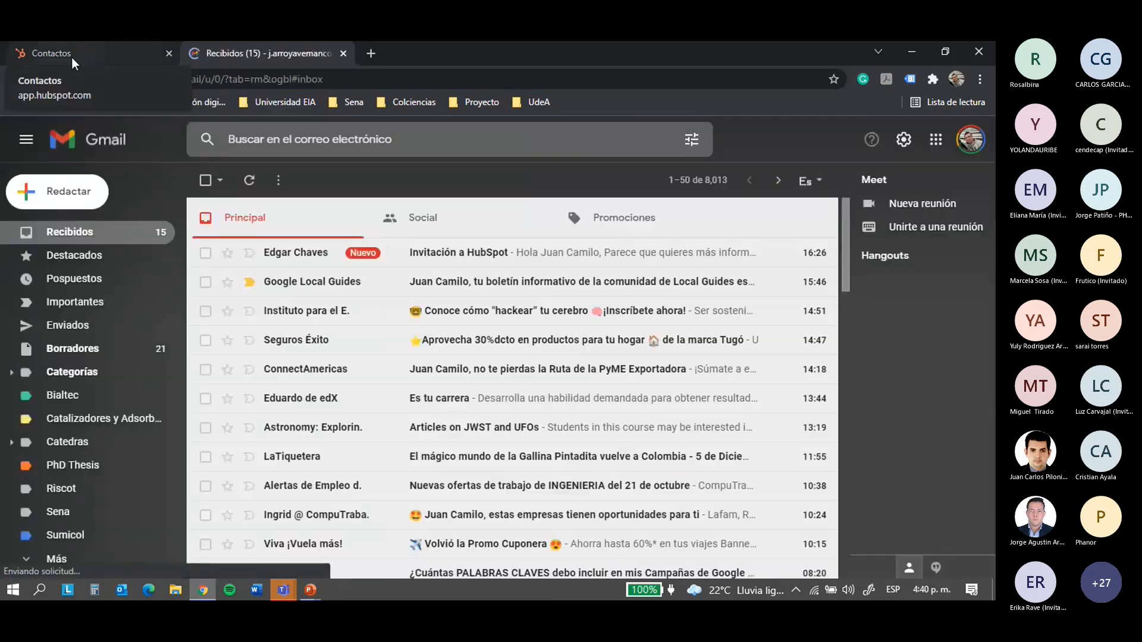
scroll(374, 256, "down", 10)
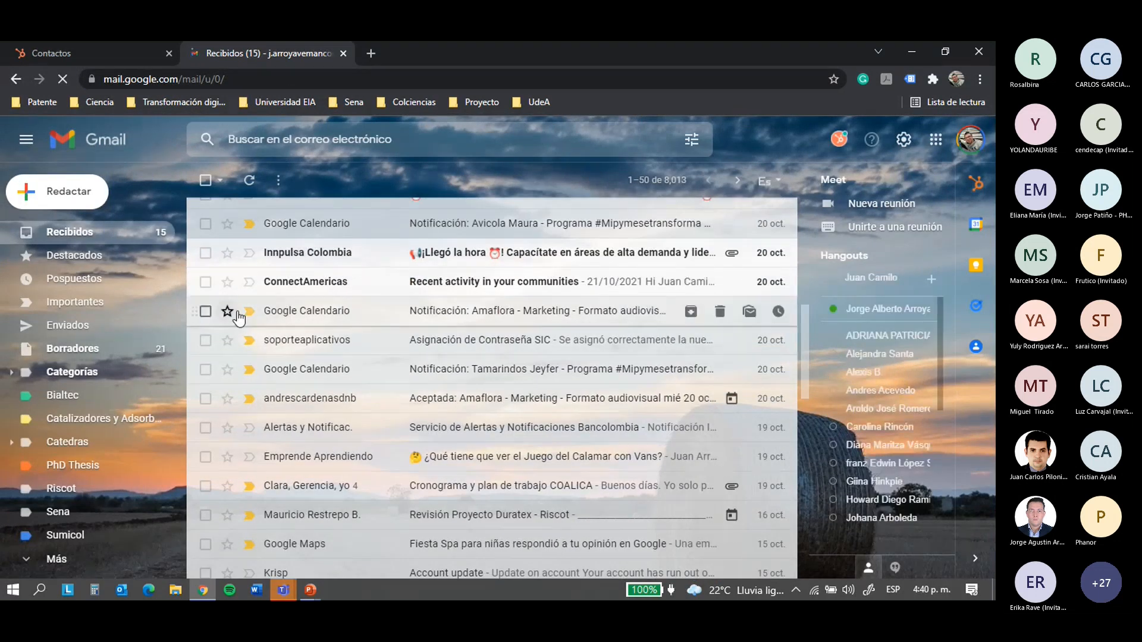
scroll(355, 337, "up", 10)
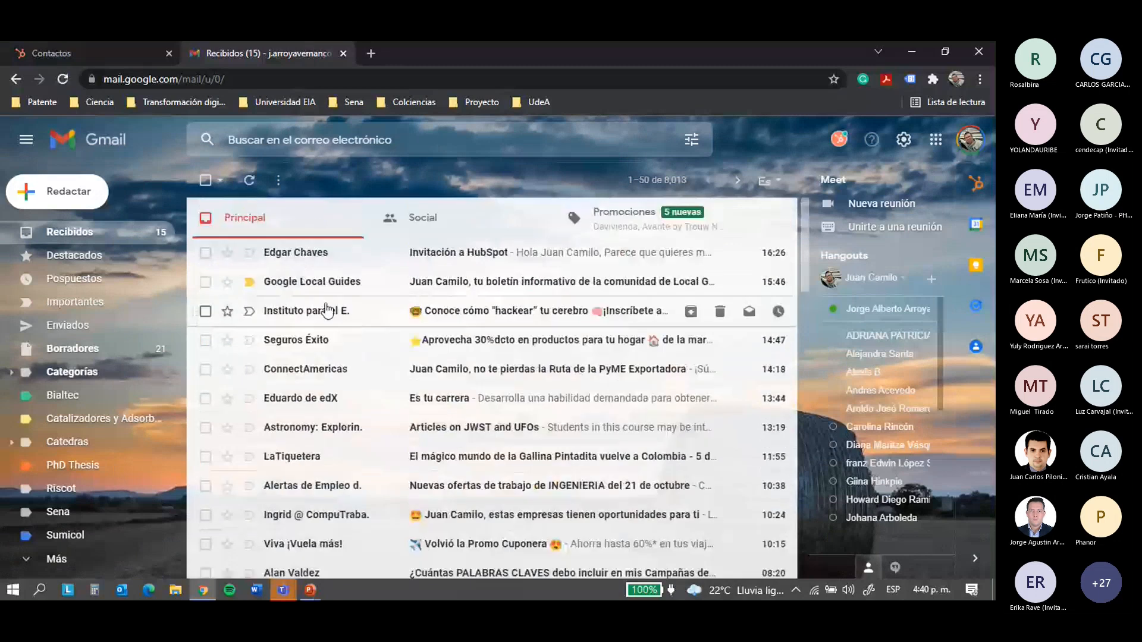
scroll(339, 365, "down", 2)
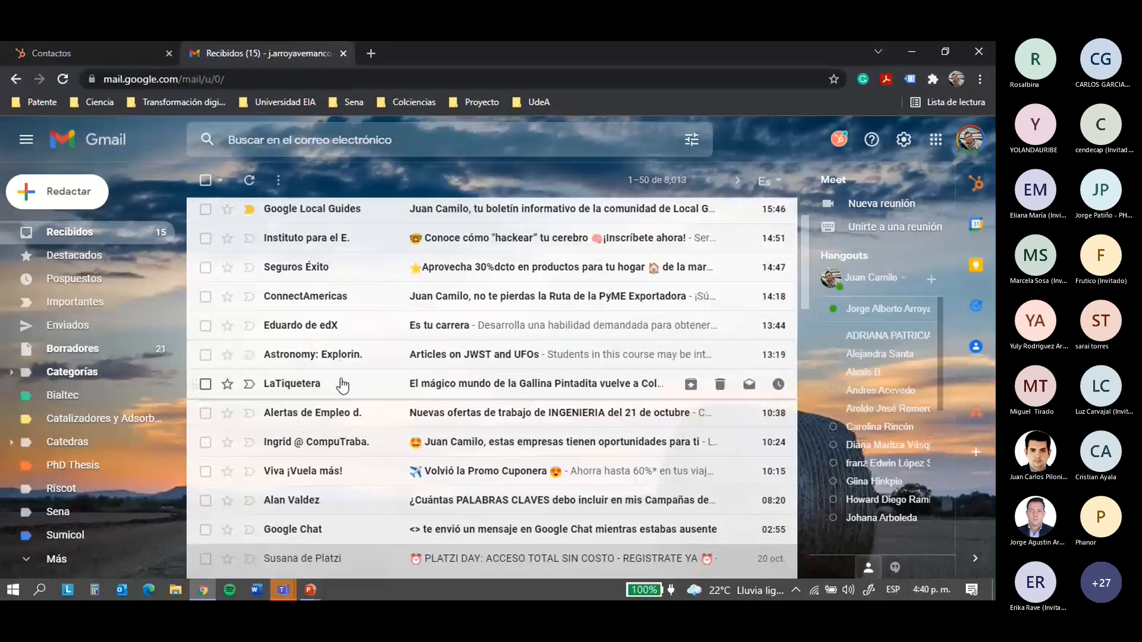
scroll(337, 398, "down", 1)
scroll(337, 399, "down", 2)
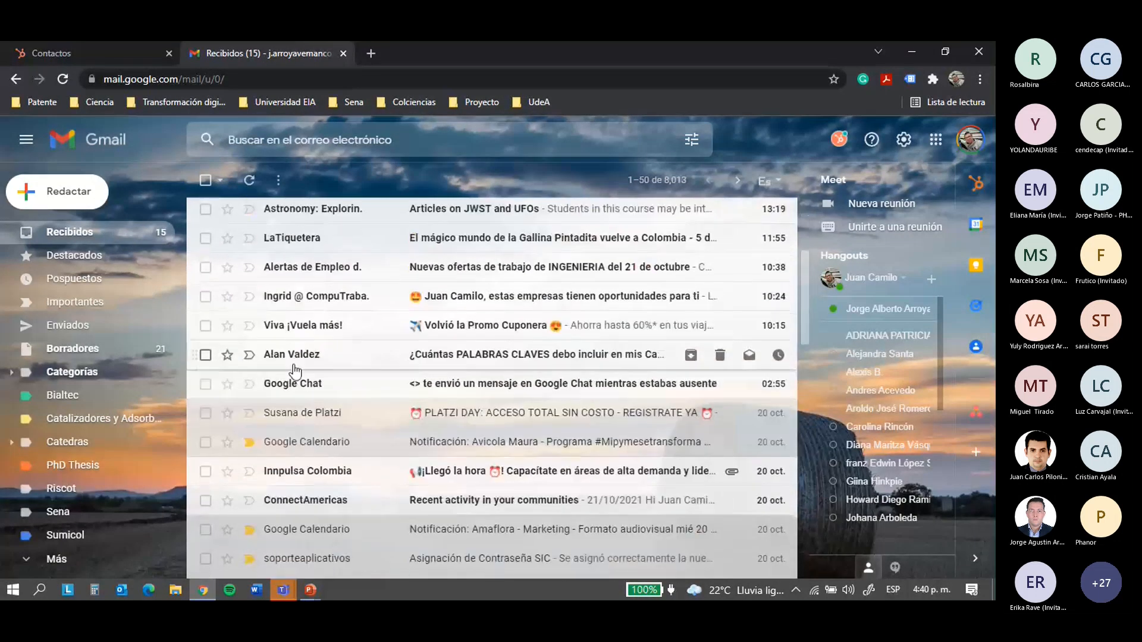
left_click(294, 353)
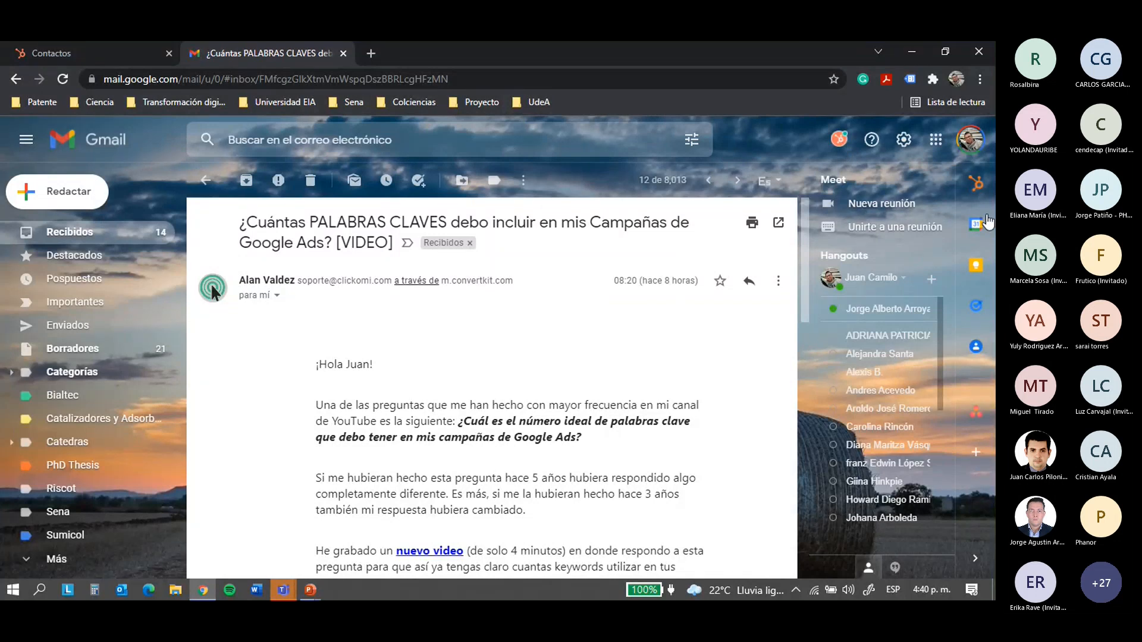
Add the Google Ads email's sender to HubSpot from Gmail's HubSpot sidebar card
left_click(980, 182)
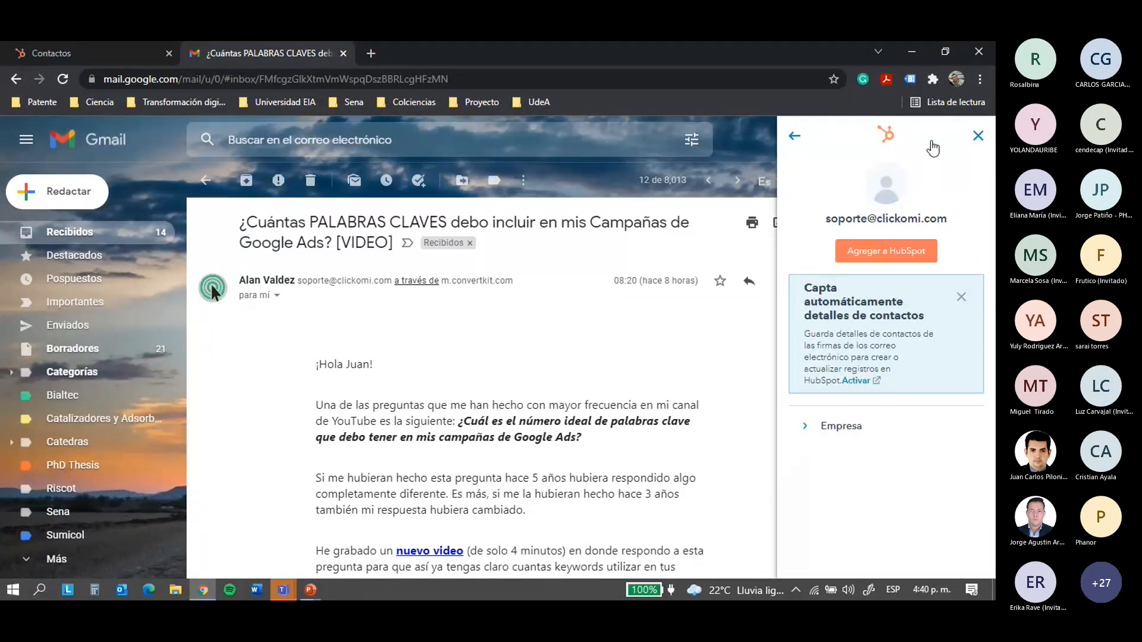
left_click(978, 135)
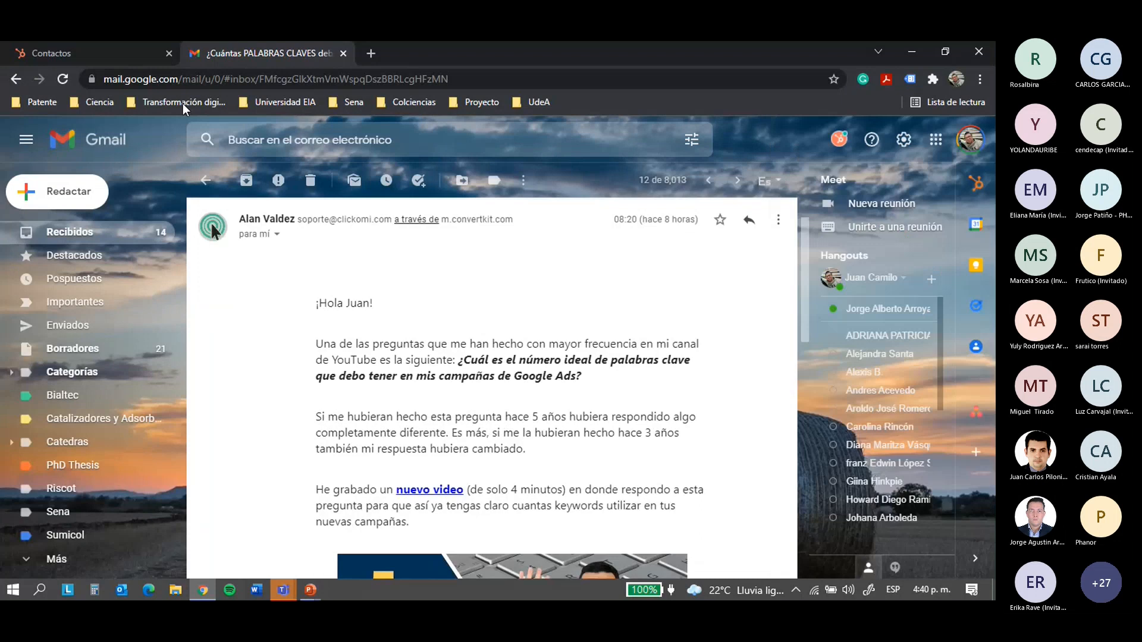
left_click(972, 192)
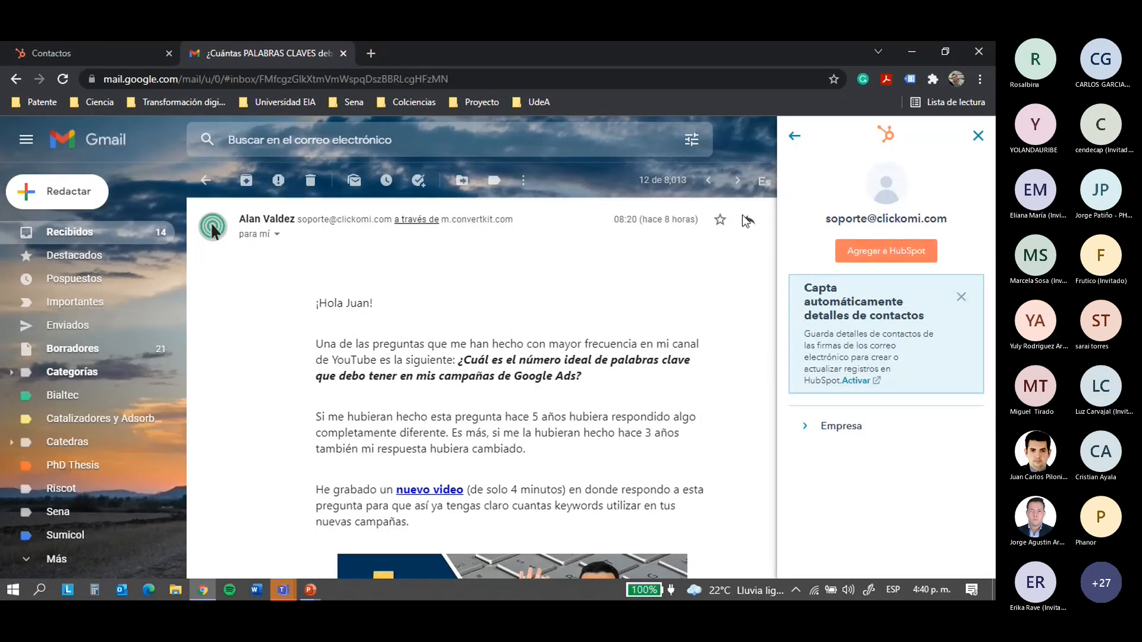
left_click(892, 257)
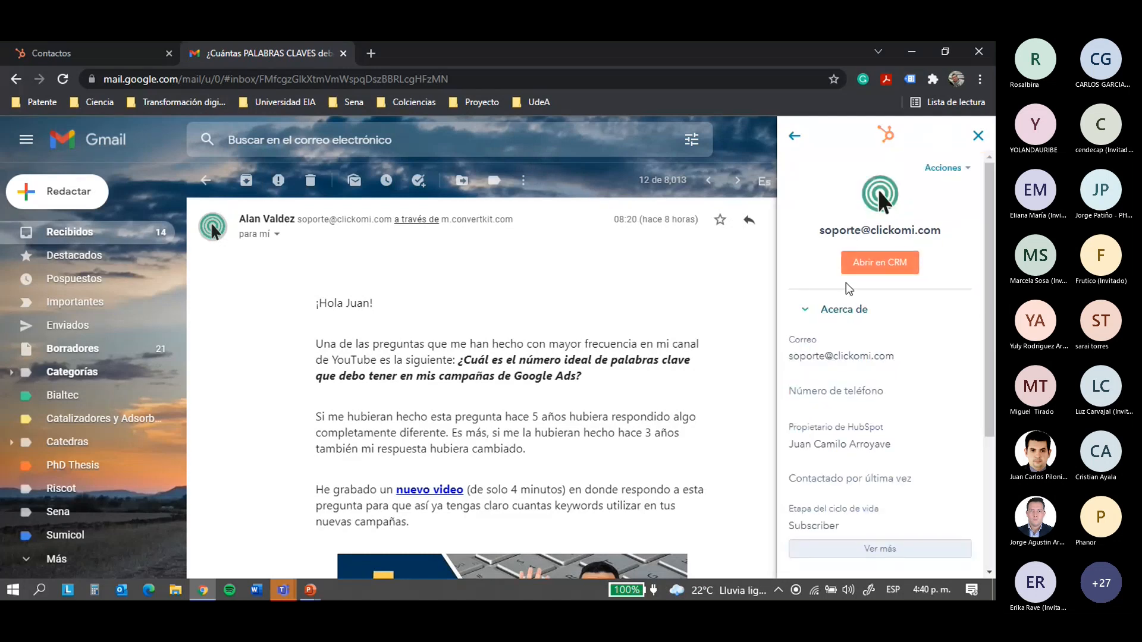
Review the new contact card, close it, and return to the HubSpot contacts list
scroll(887, 279, "down", 1)
scroll(860, 252, "up", 2)
scroll(860, 256, "down", 2)
scroll(862, 258, "up", 2)
scroll(860, 257, "up", 1)
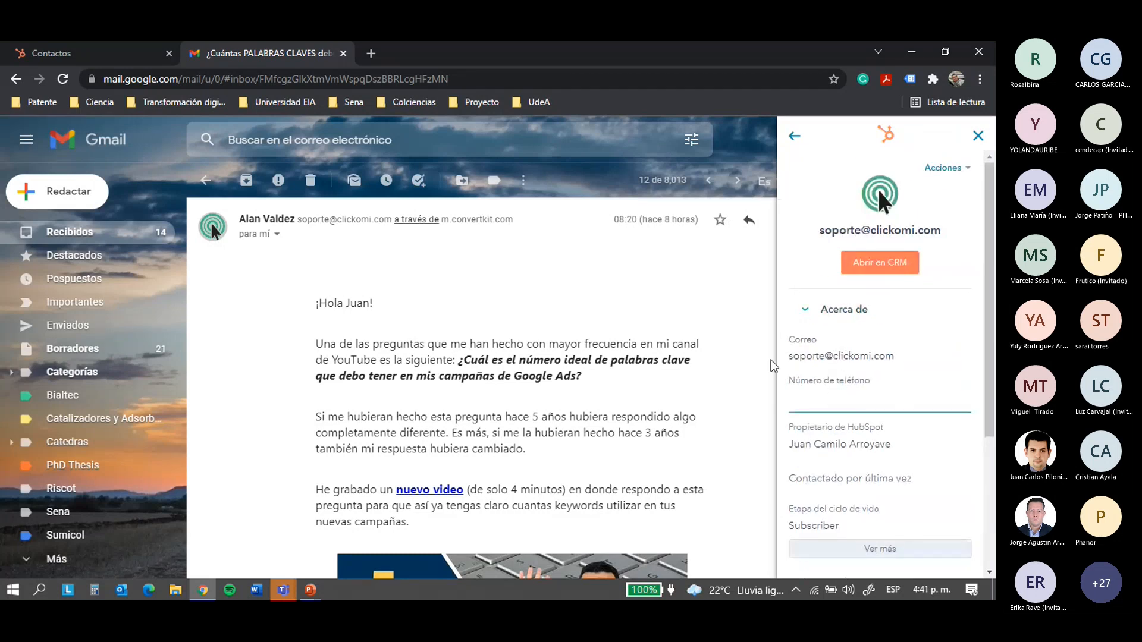
scroll(832, 387, "down", 1)
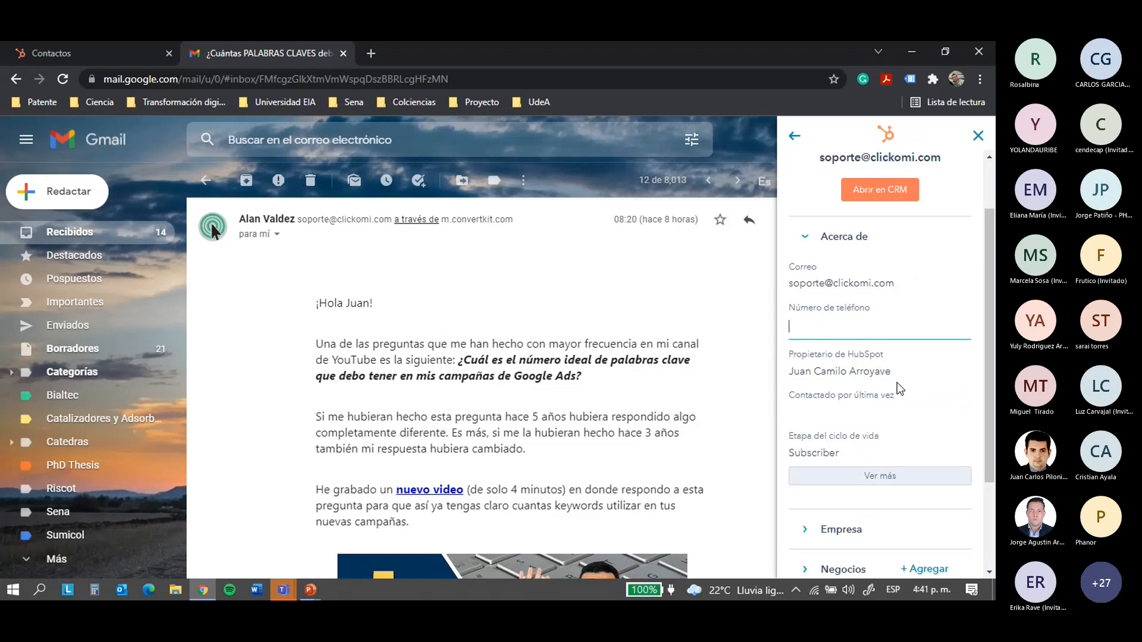
scroll(849, 327, "down", 2)
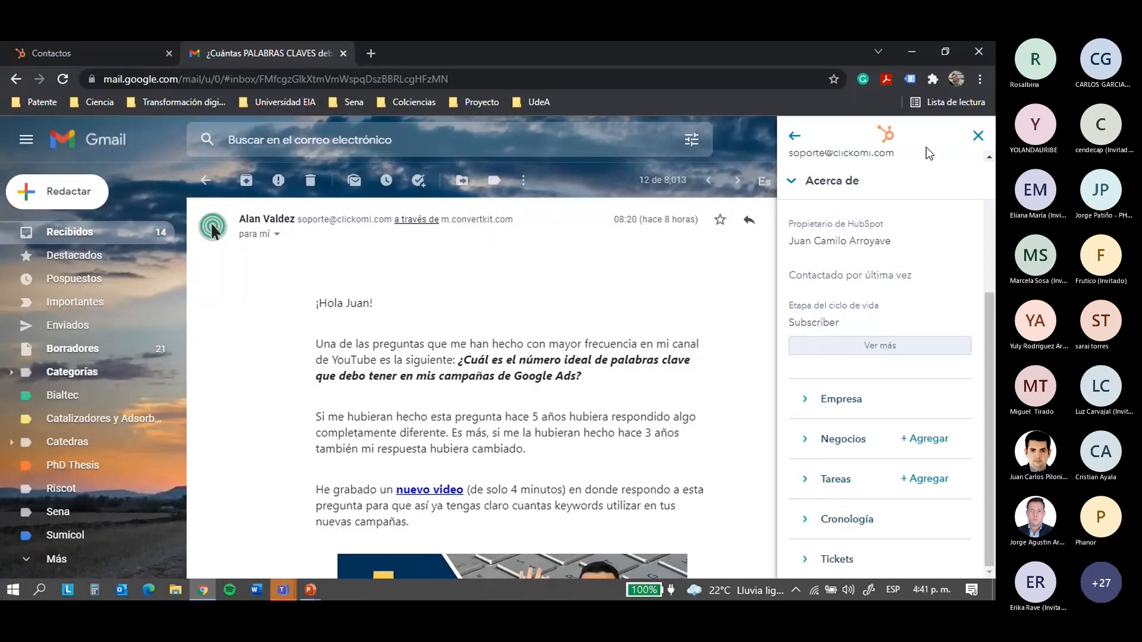
left_click(978, 136)
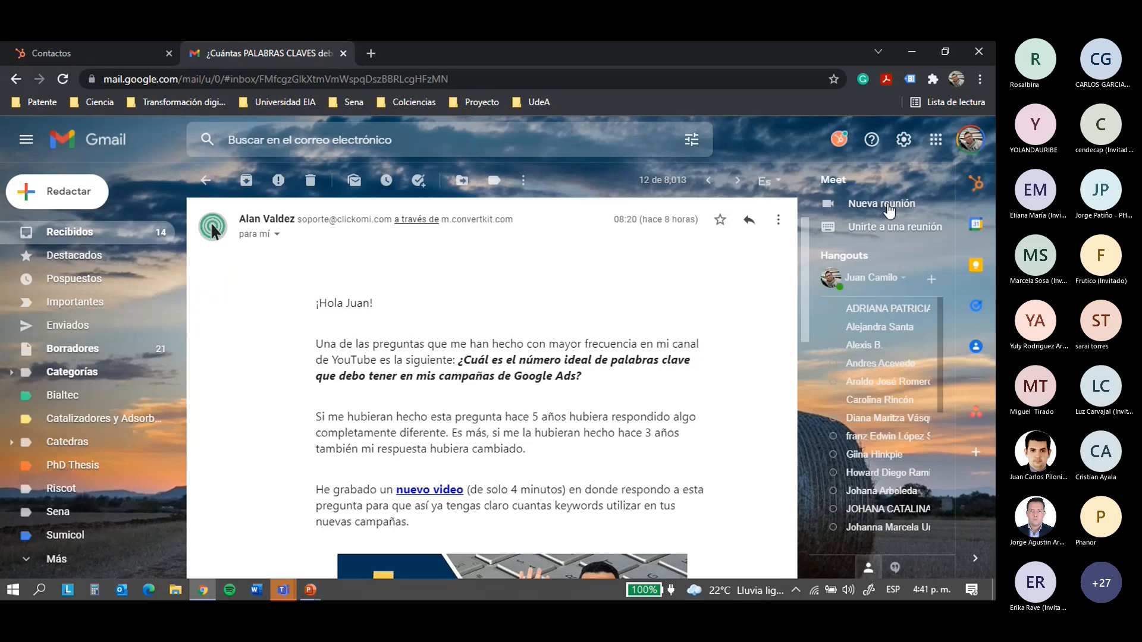
left_click(147, 56)
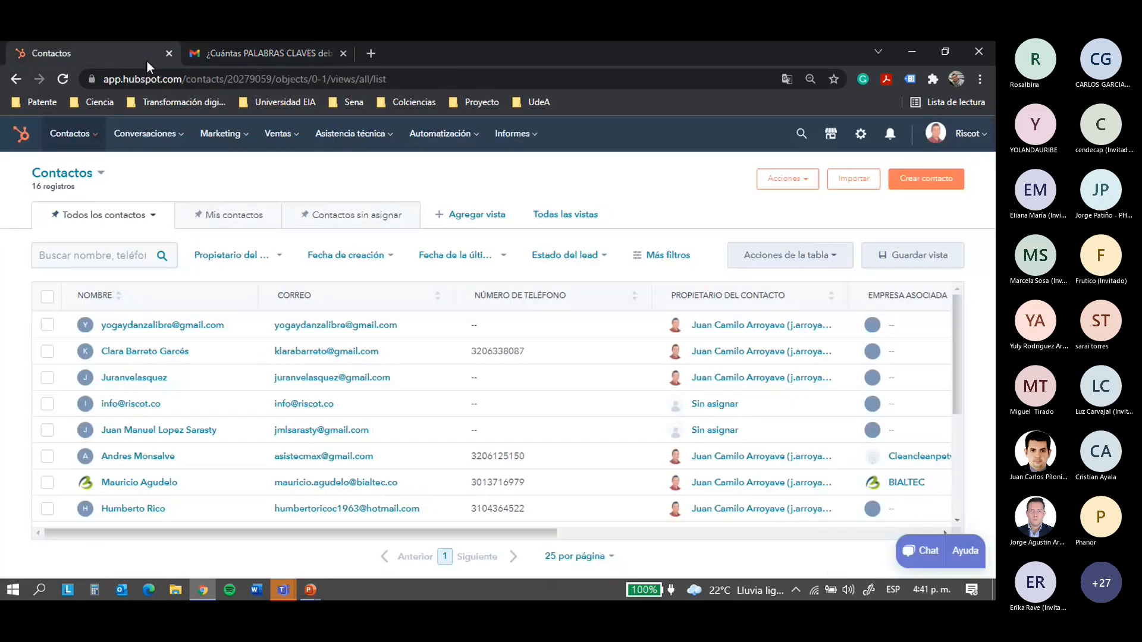
Reload the contacts list, open the new Soporte contact, and edit its name fields
left_click(60, 79)
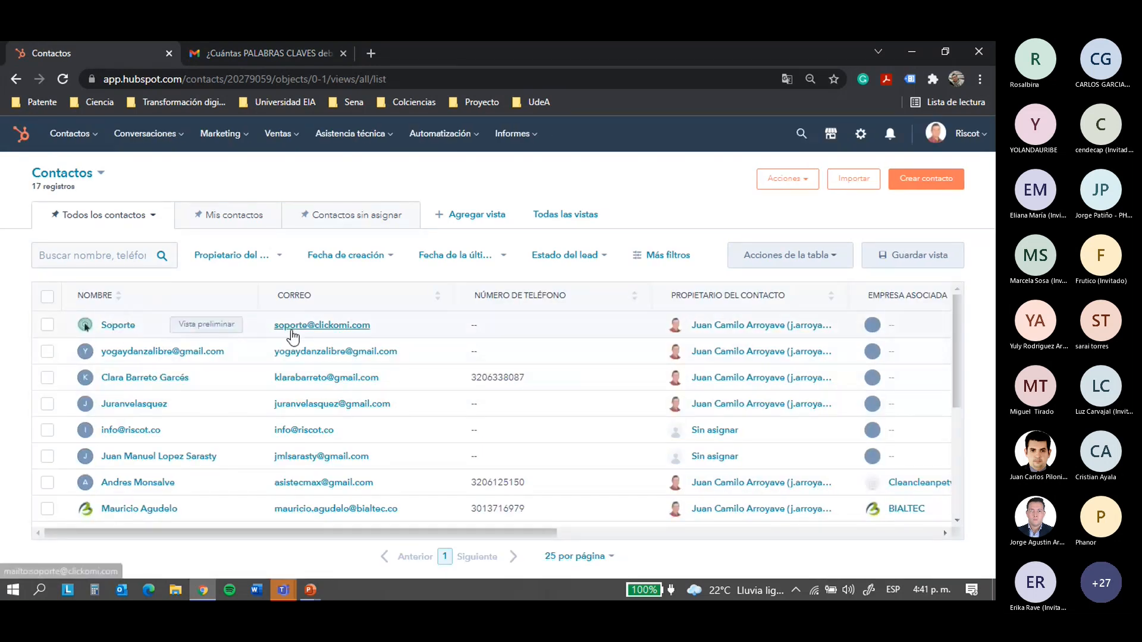
left_click(117, 325)
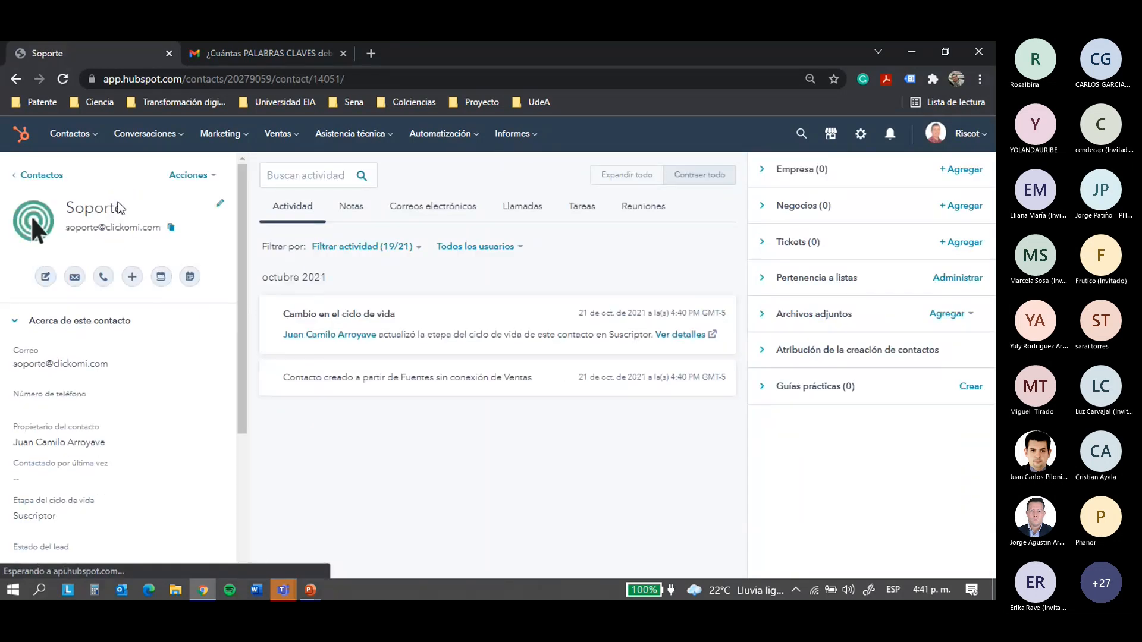
left_click(220, 203)
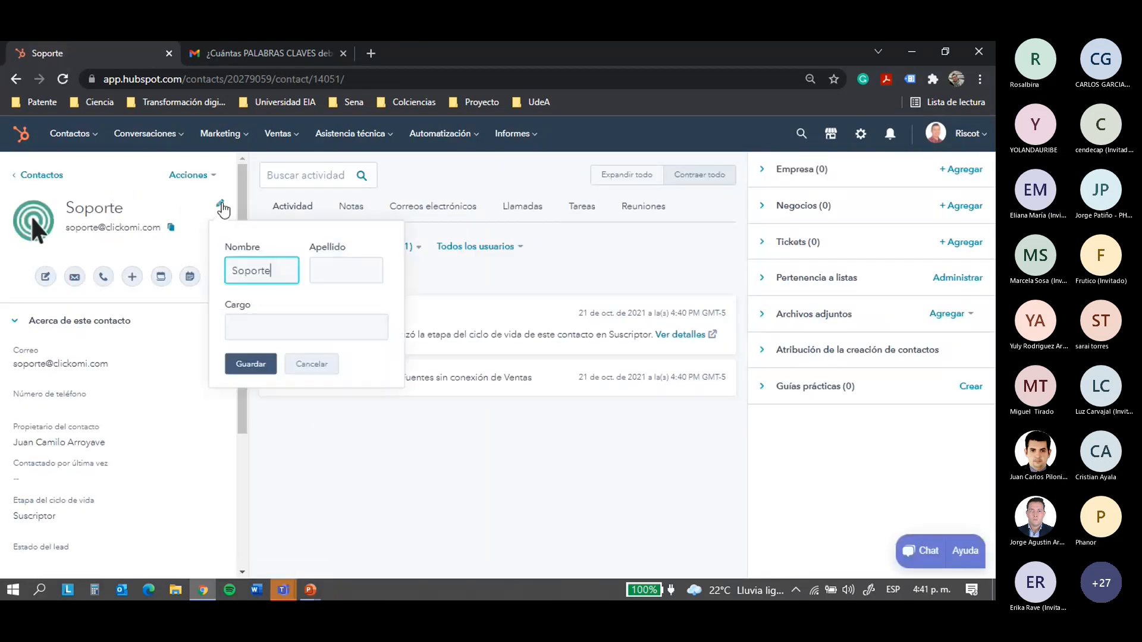
left_click_drag(275, 271, 191, 288)
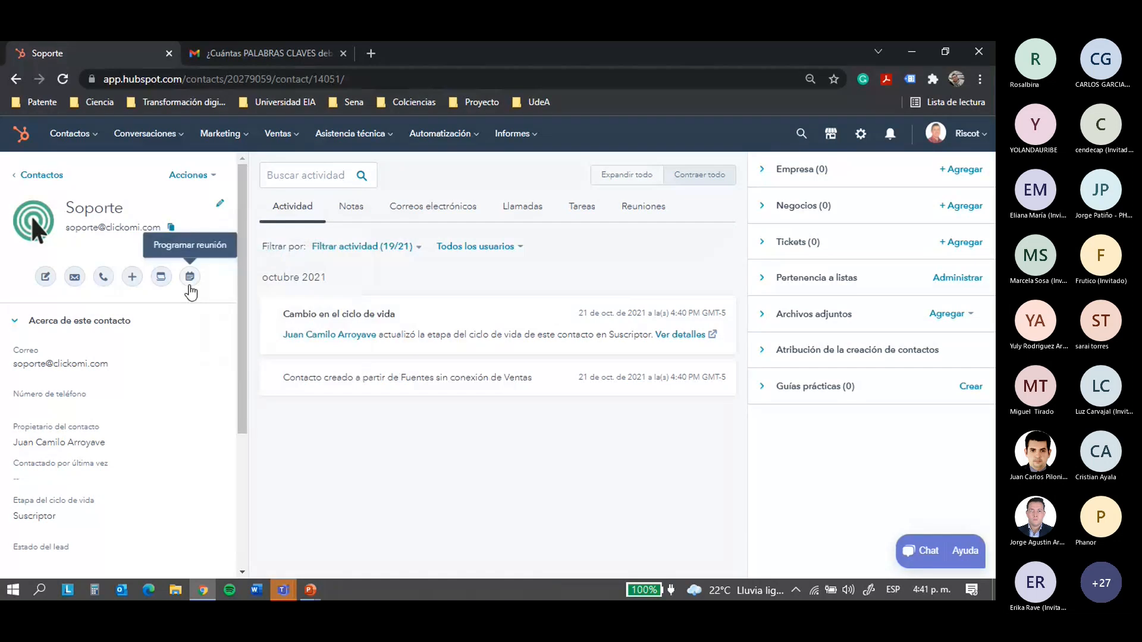
left_click(219, 203)
left_click_drag(274, 270, 161, 273)
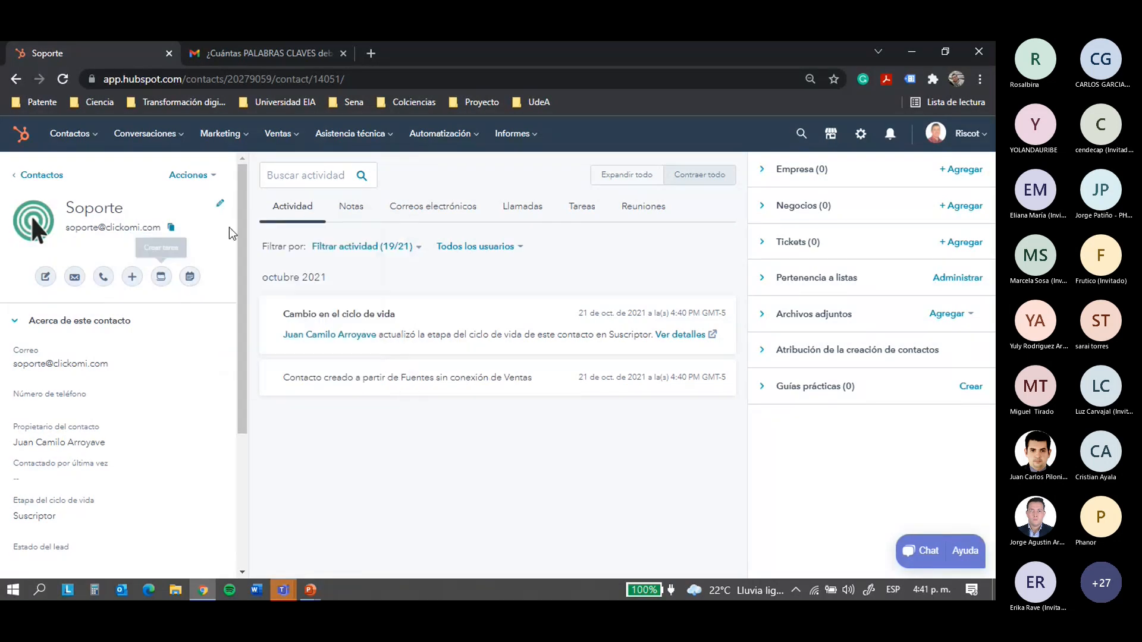
left_click(220, 204)
Replace the contact's first and last name and set the job title to Gerente
key("BackSpace")
key("BackSpace")
key("BackSpace")
key("BackSpace")
key("BackSpace")
key("BackSpace")
key("BackSpace")
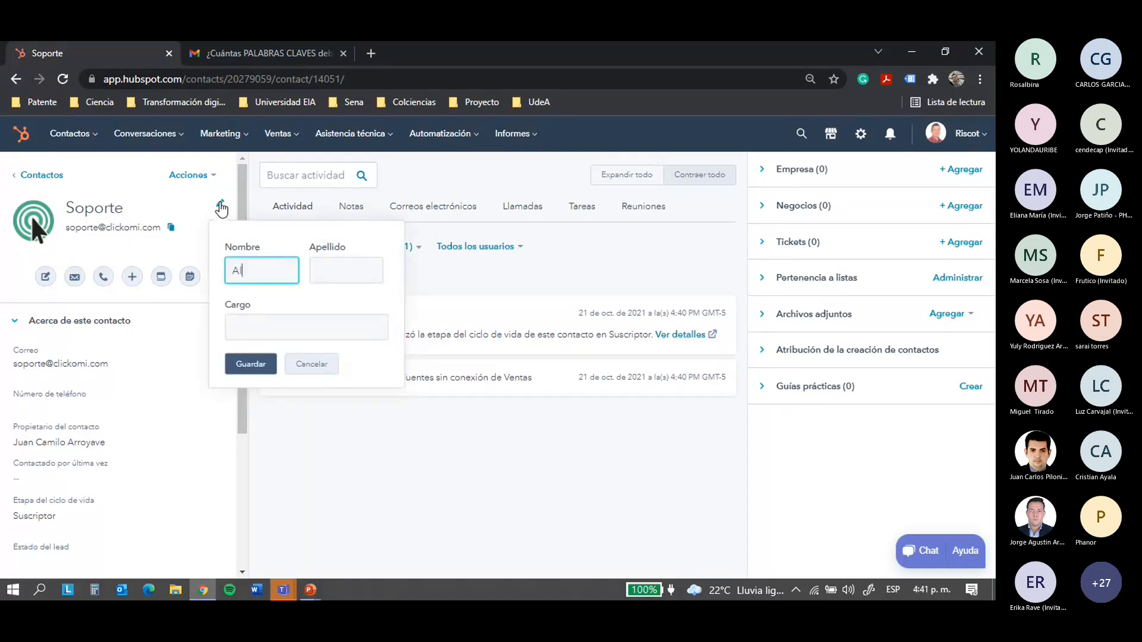
key("Tab")
key("Tab")
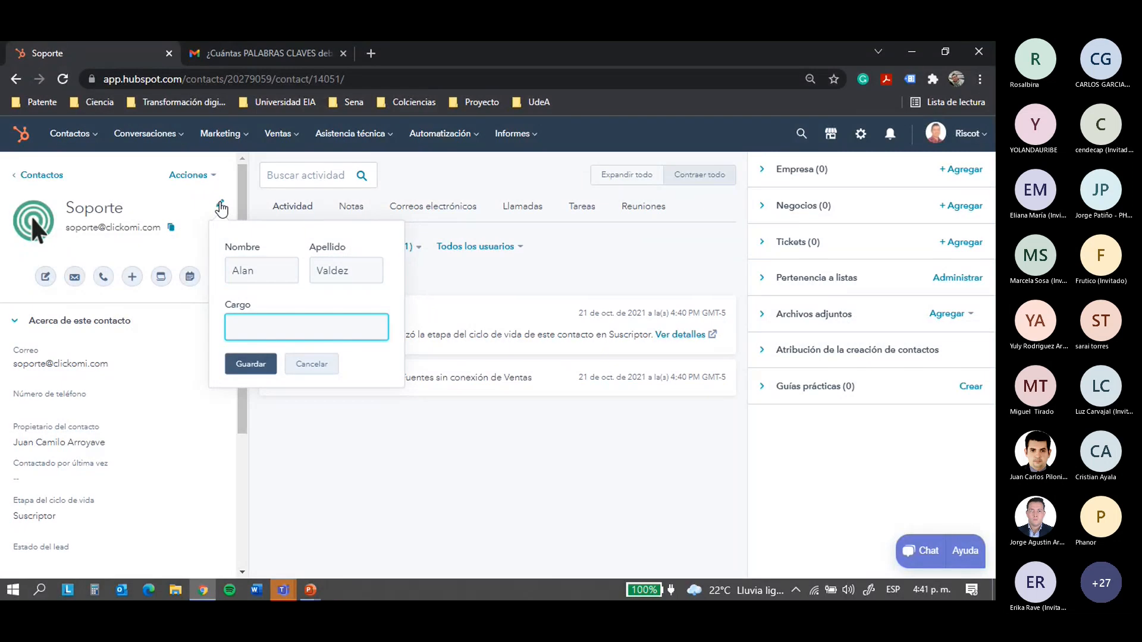
type("Gerente")
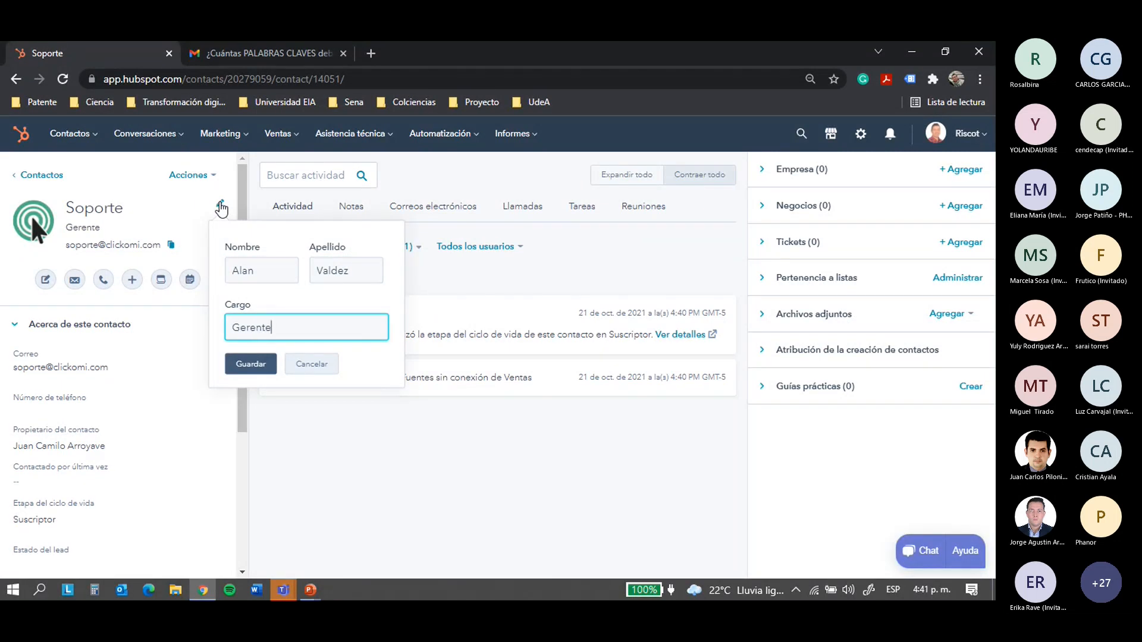
left_click(139, 337)
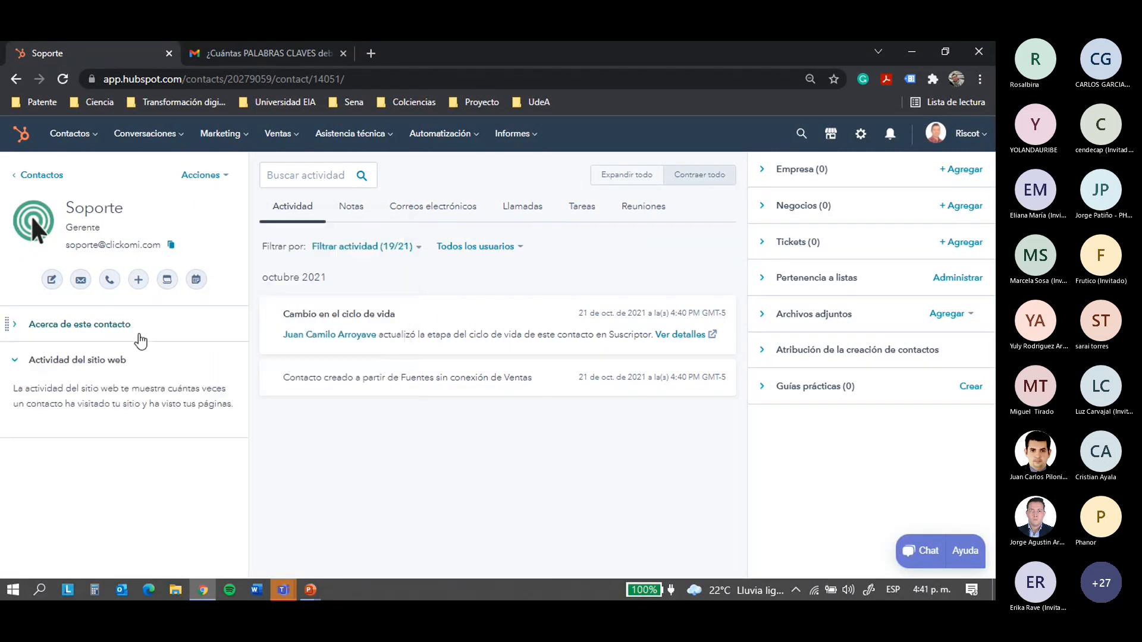
Expand the contact's details, select the email address, and start editing the phone number
left_click(90, 331)
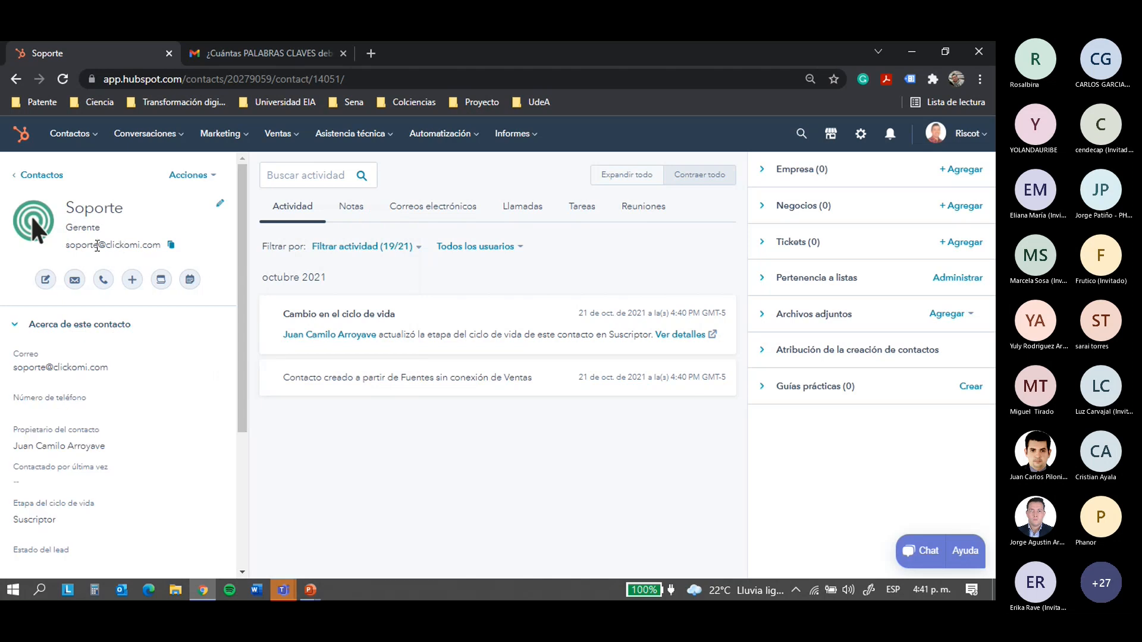
left_click_drag(66, 245, 160, 245)
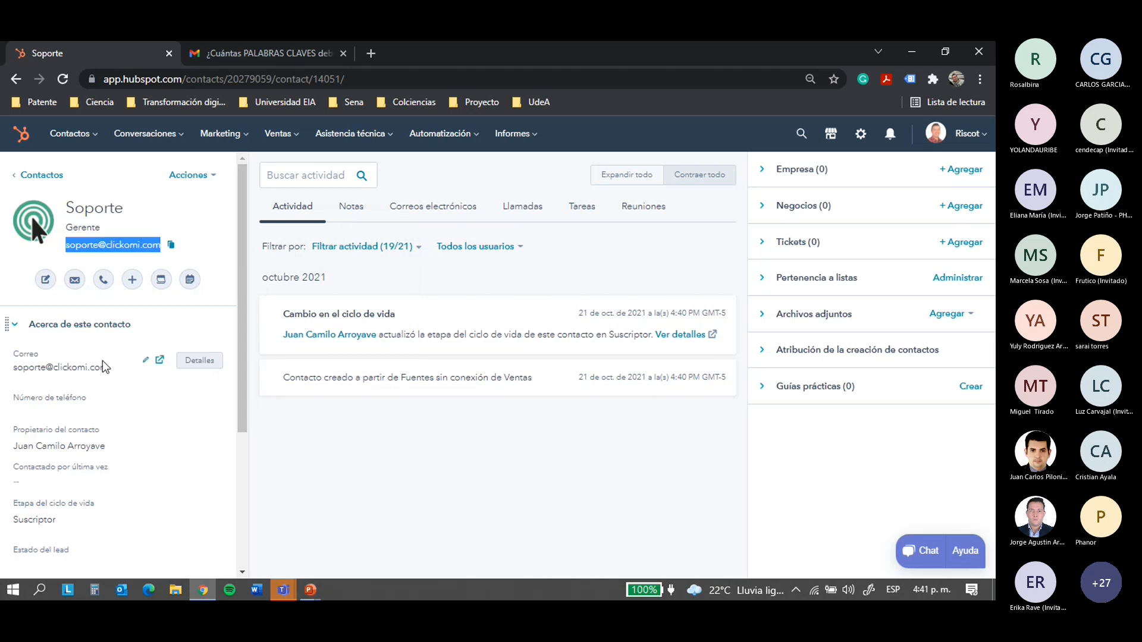
left_click(52, 405)
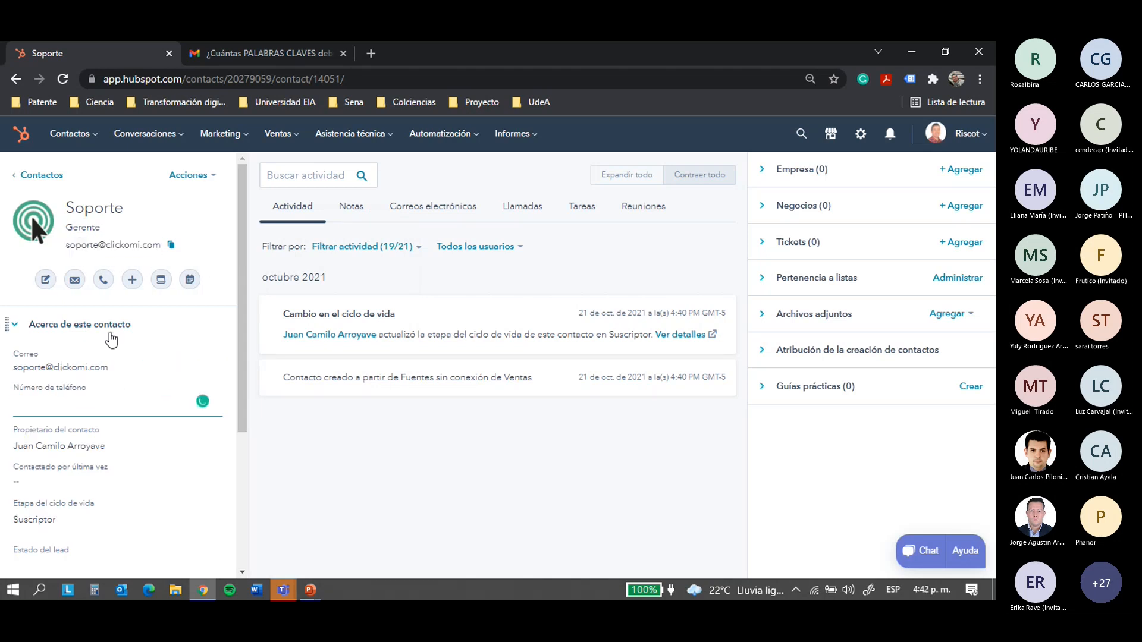
scroll(94, 351, "down", 3)
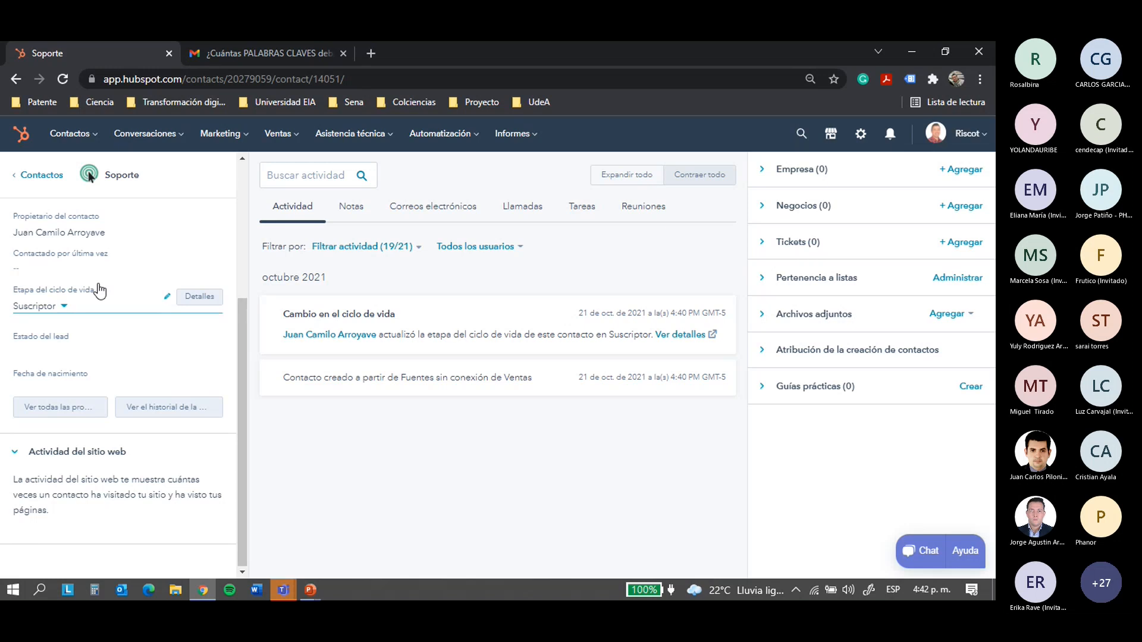
Browse the lifecycle stage options without changing them, then open the lead status options
left_click(65, 308)
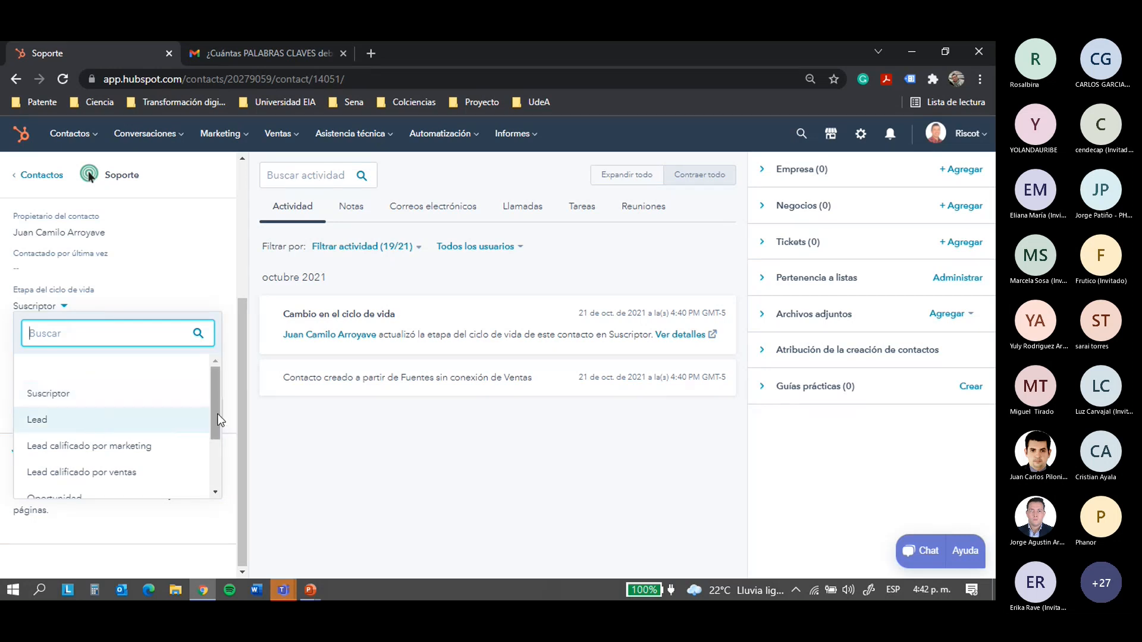
left_click_drag(216, 415, 216, 430)
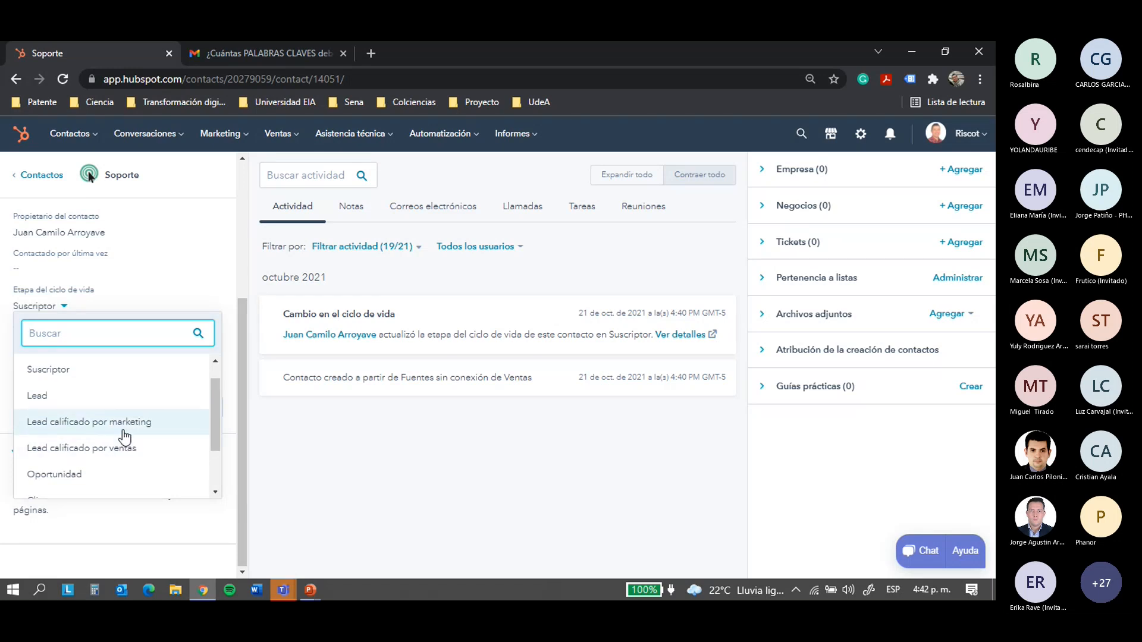
scroll(216, 441, "down", 2)
scroll(216, 440, "down", 1)
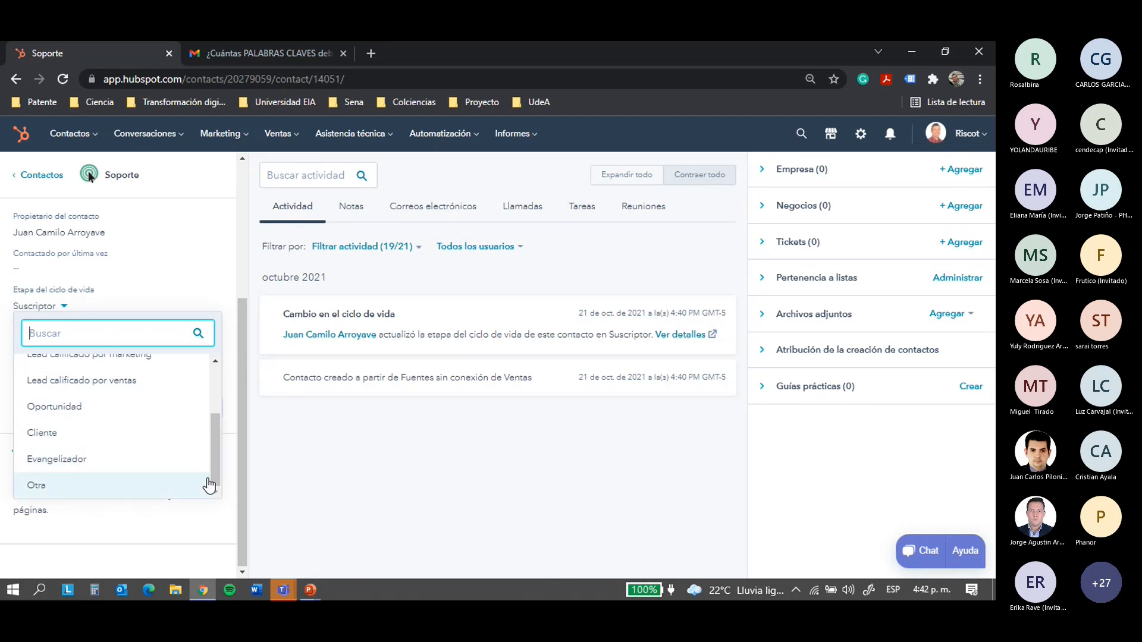
left_click(232, 469)
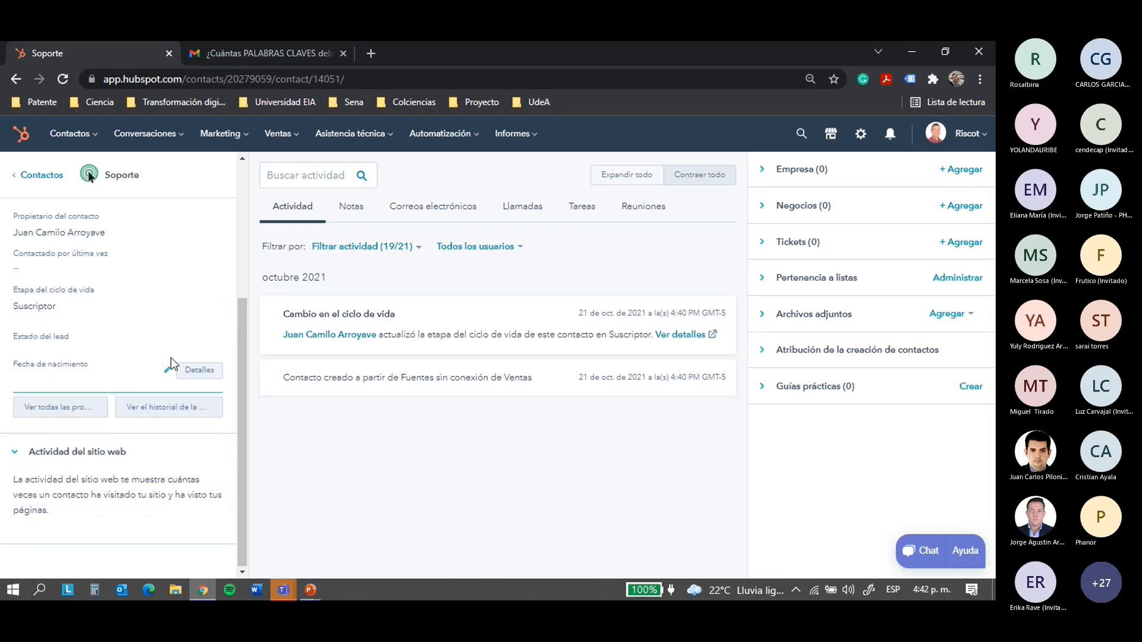
left_click(65, 381)
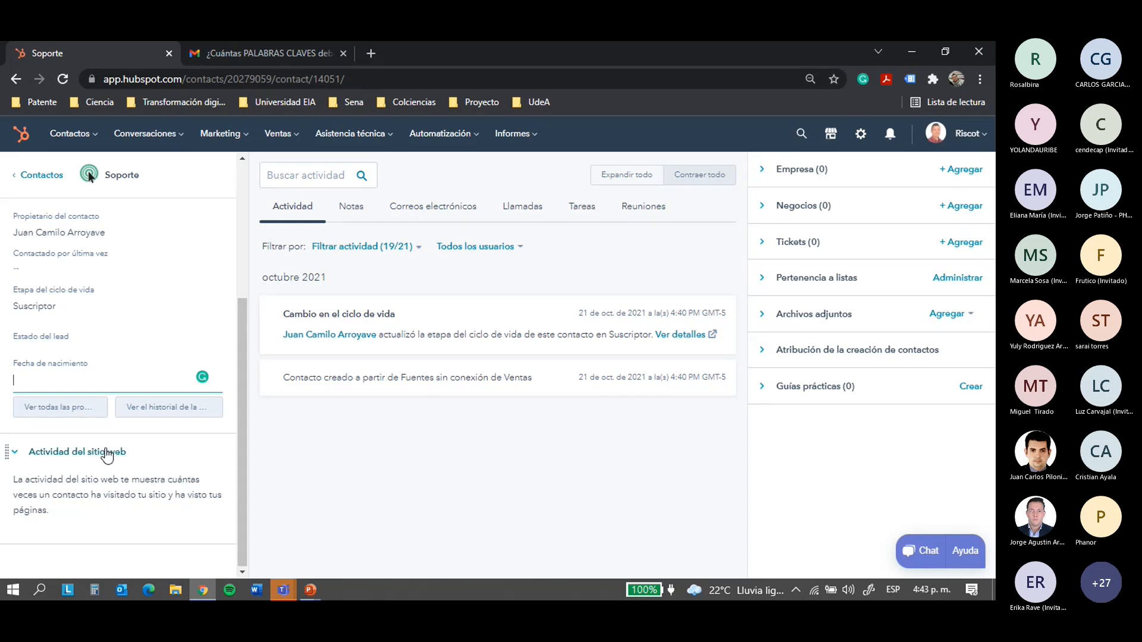
left_click(71, 358)
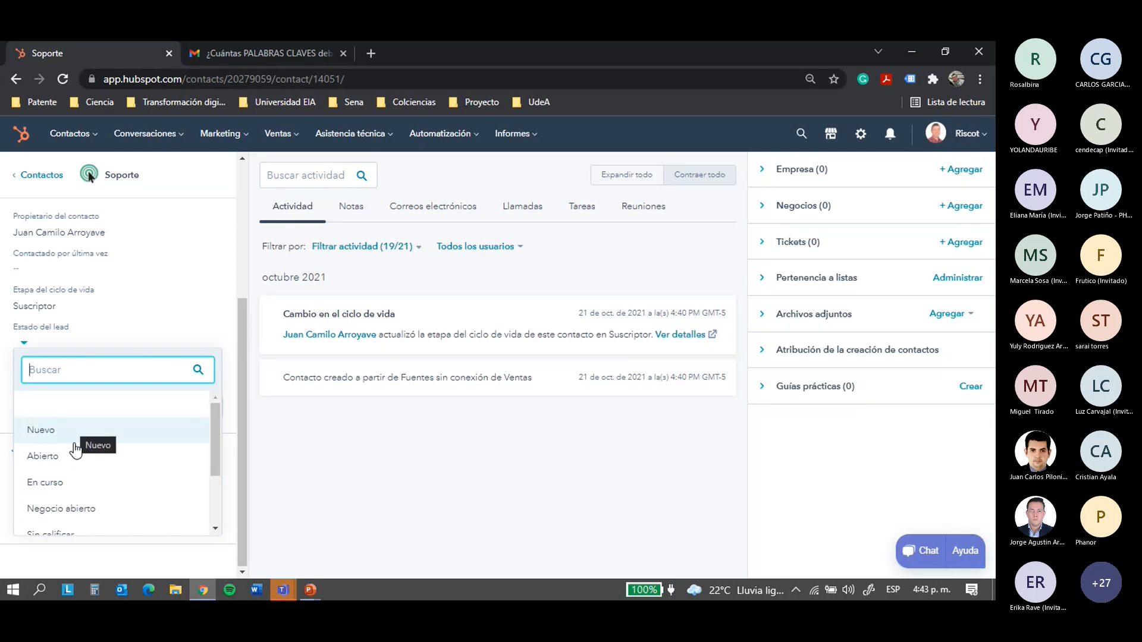
Choose lead status Nuevo and lifecycle stage Lead on the Soporte record, then save
left_click_drag(213, 457, 212, 487)
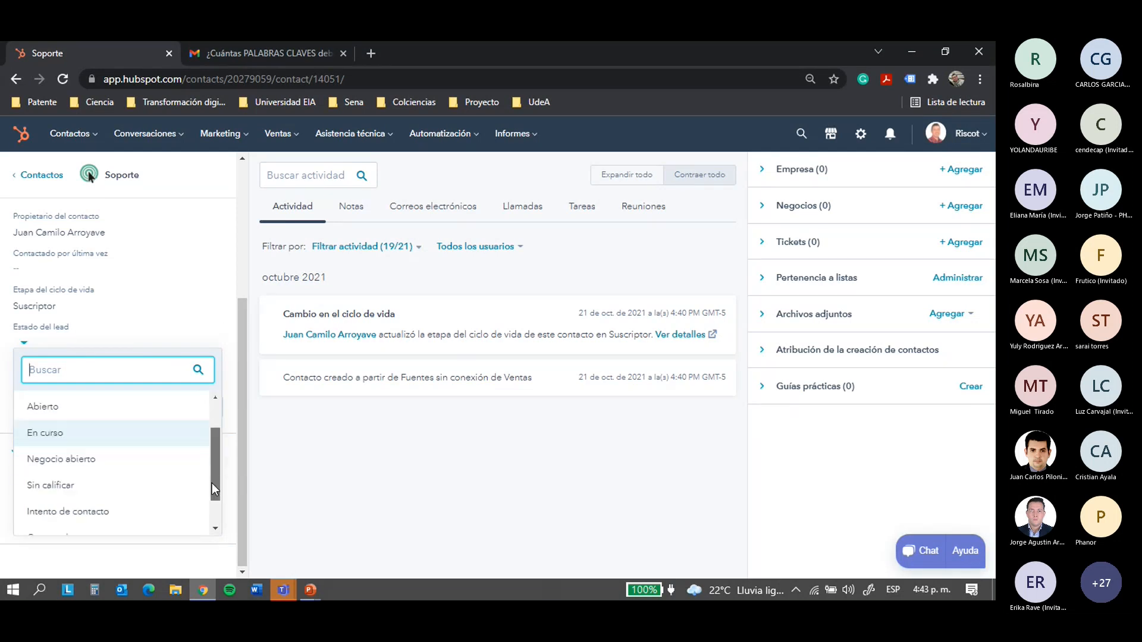
left_click_drag(215, 494, 216, 519)
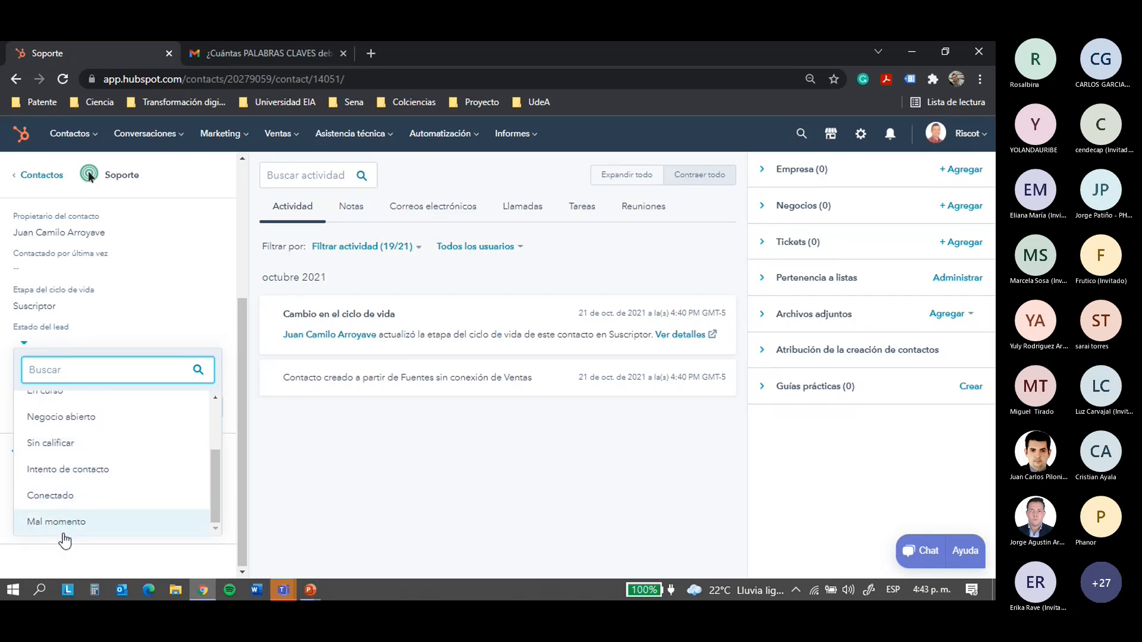
scroll(91, 452, "up", 3)
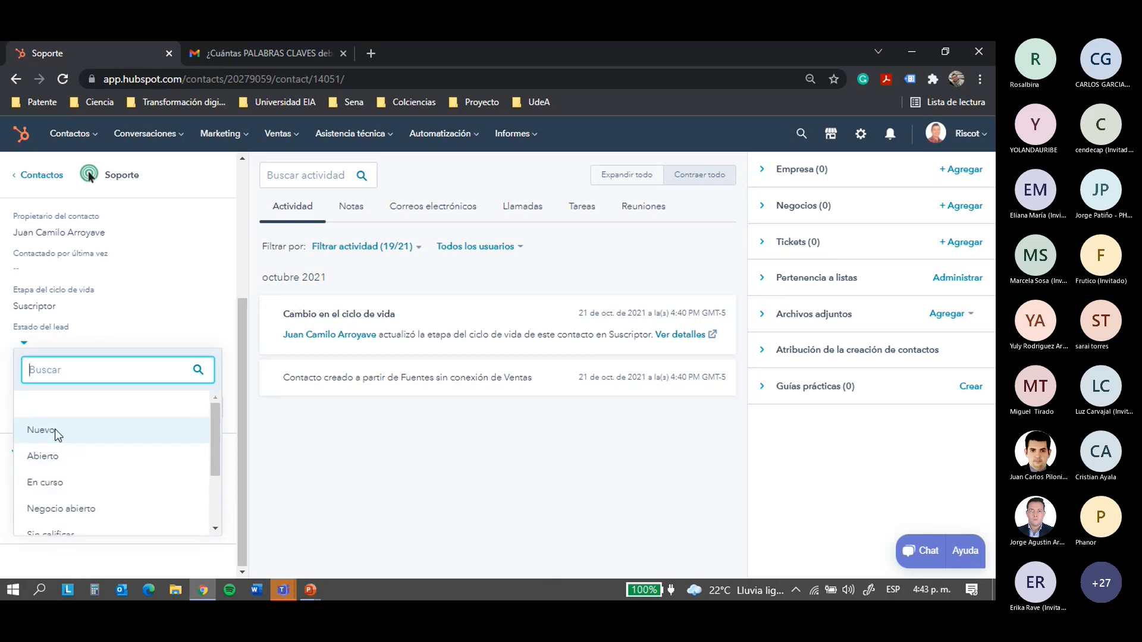
left_click(55, 430)
left_click(70, 307)
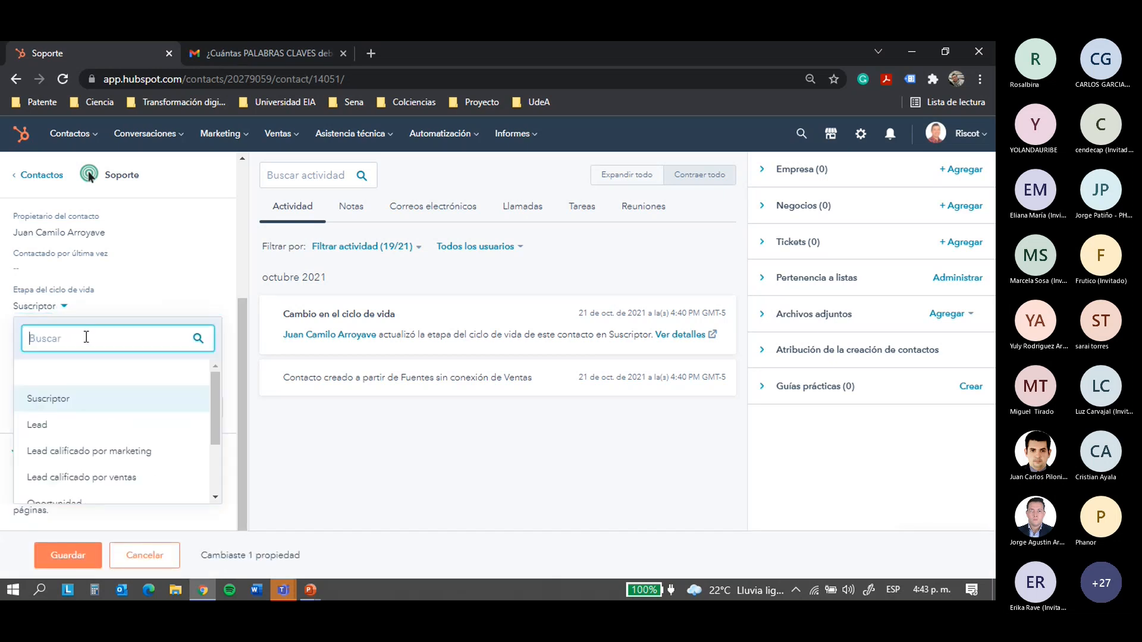
left_click(69, 419)
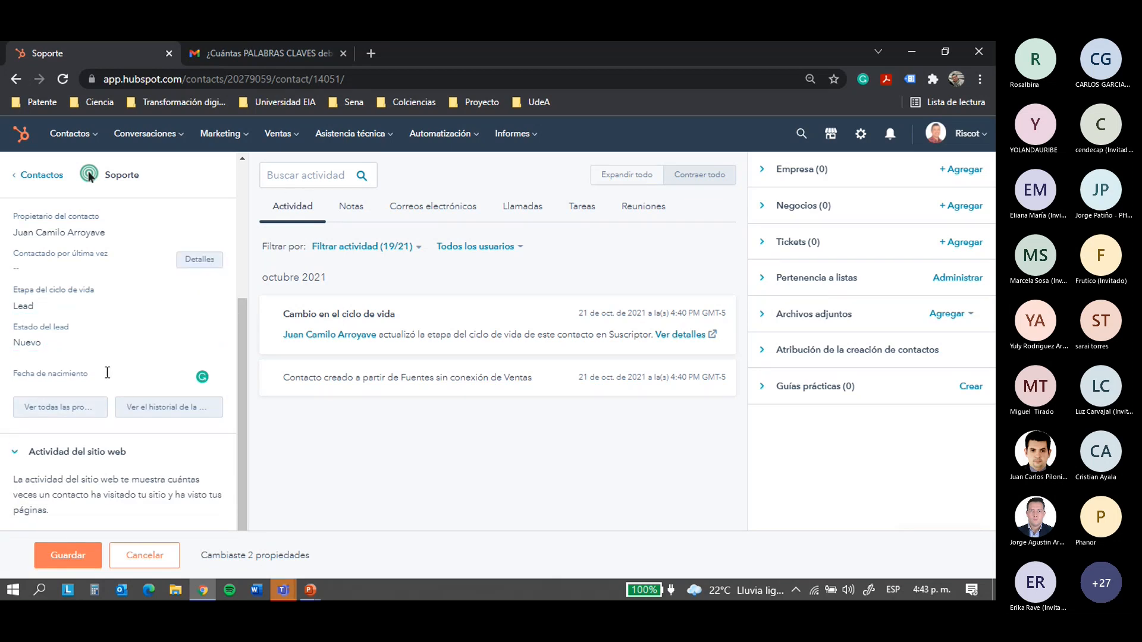
left_click(67, 555)
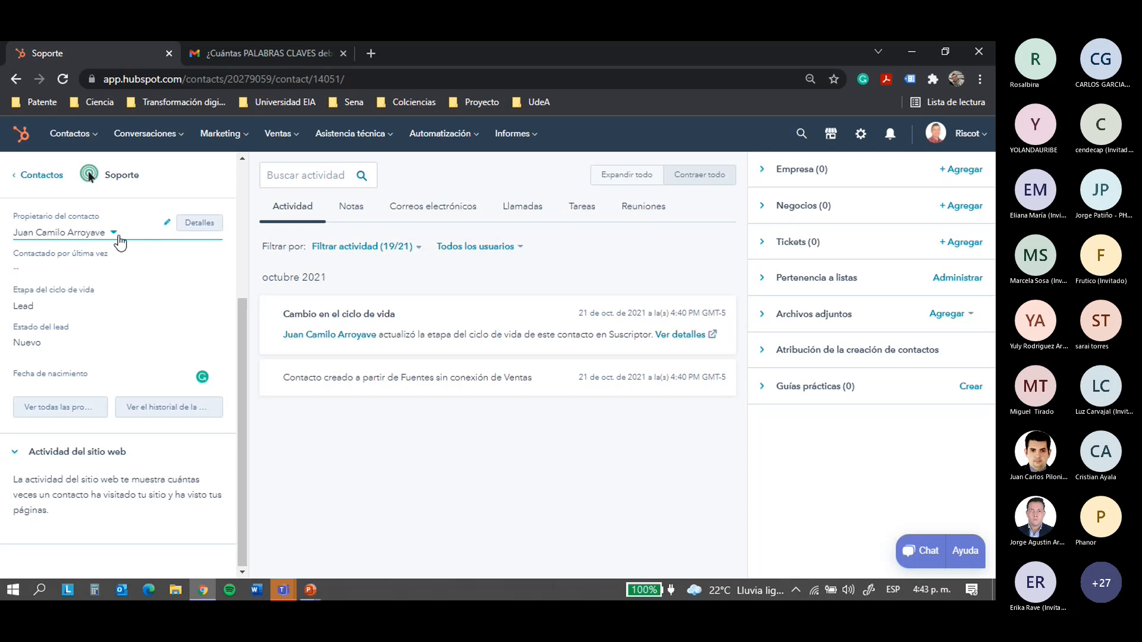
scroll(186, 274, "up", 4)
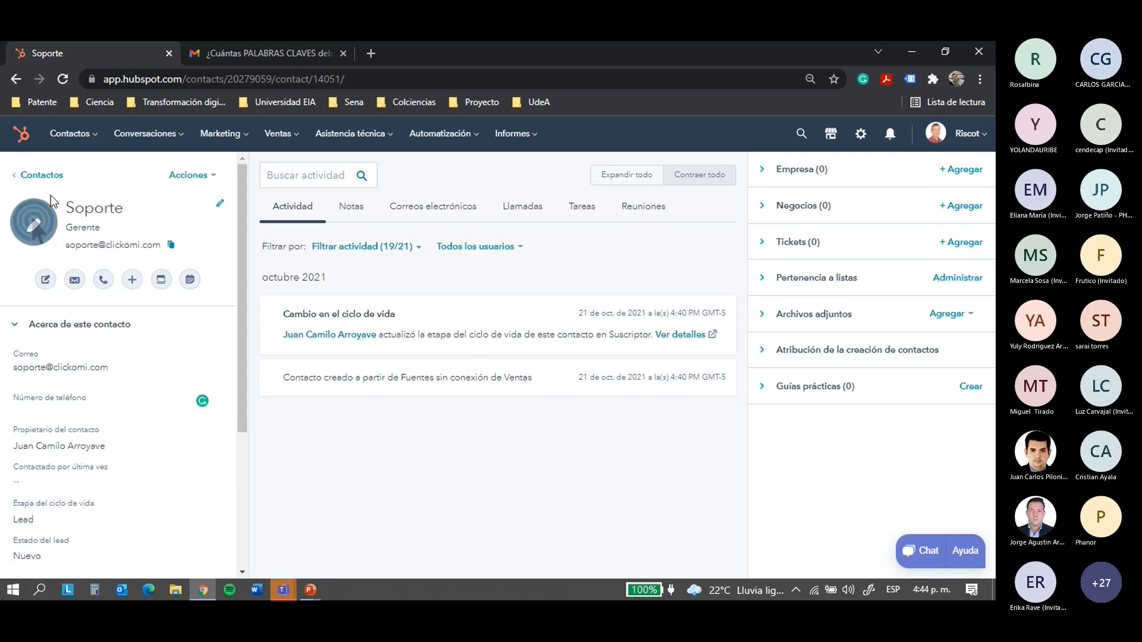
Return to the contacts list and open the third contact's record, leaving its owner unchanged
left_click(37, 174)
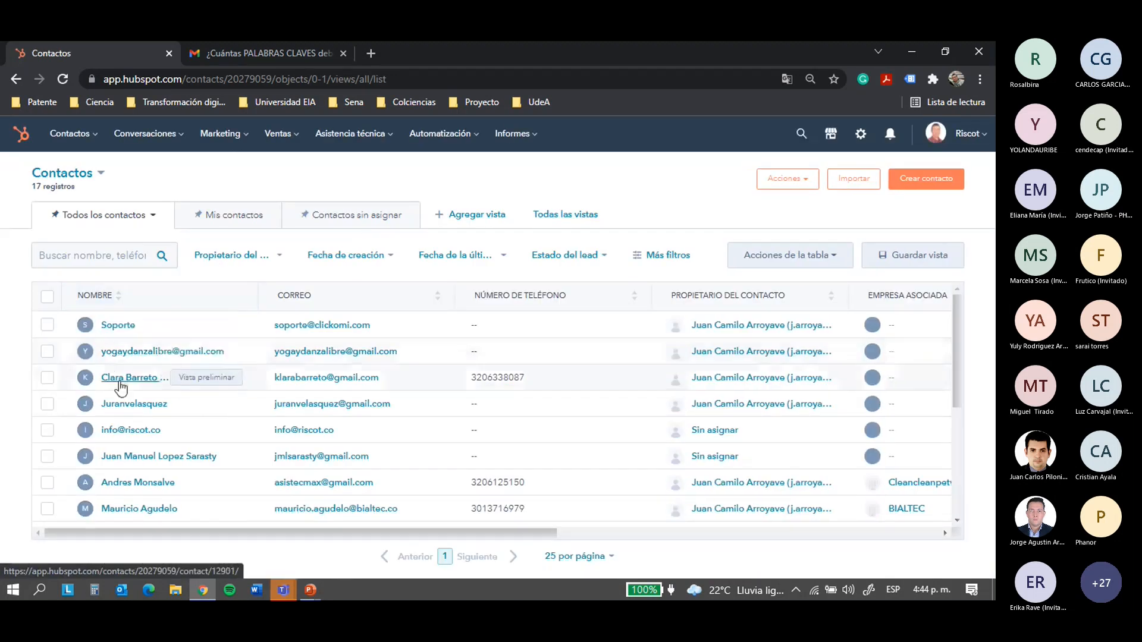
left_click(121, 385)
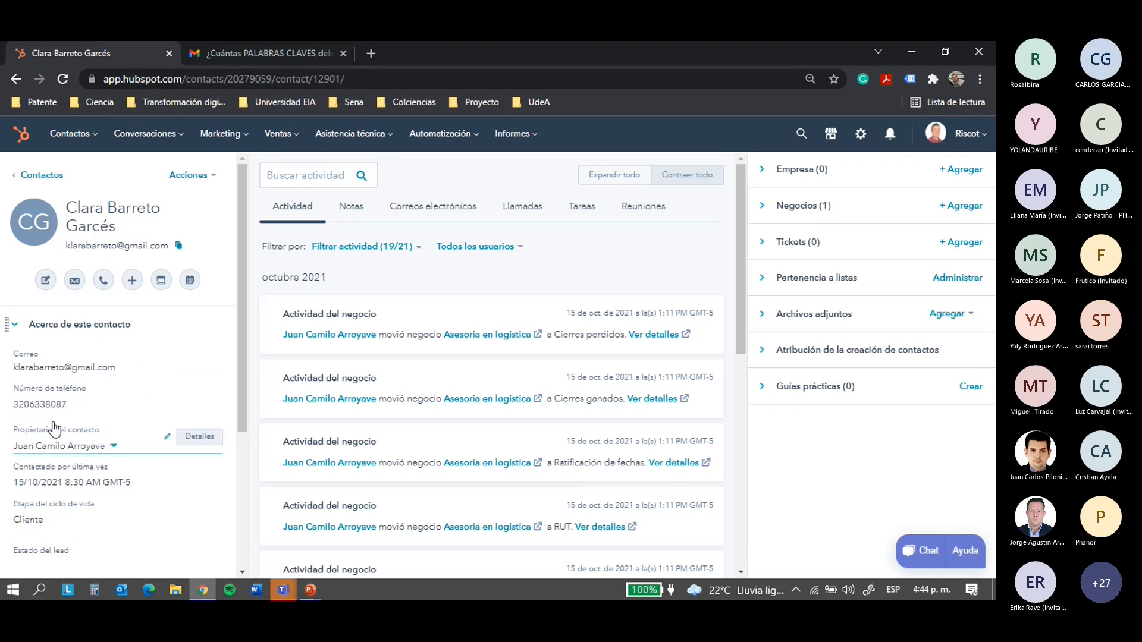
left_click(114, 447)
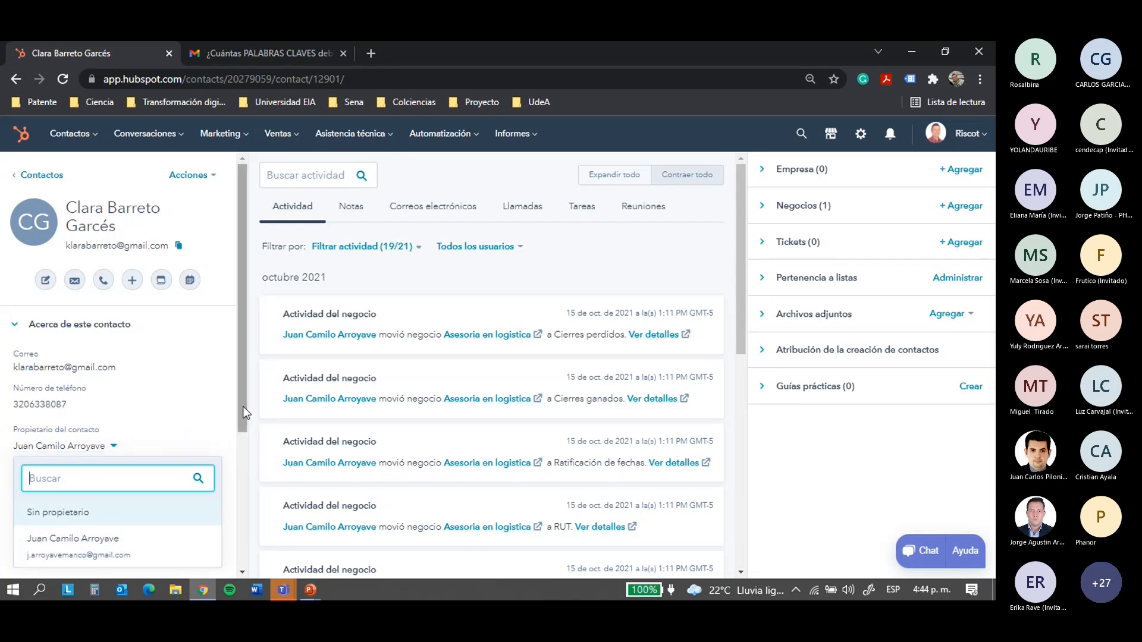
left_click(228, 444)
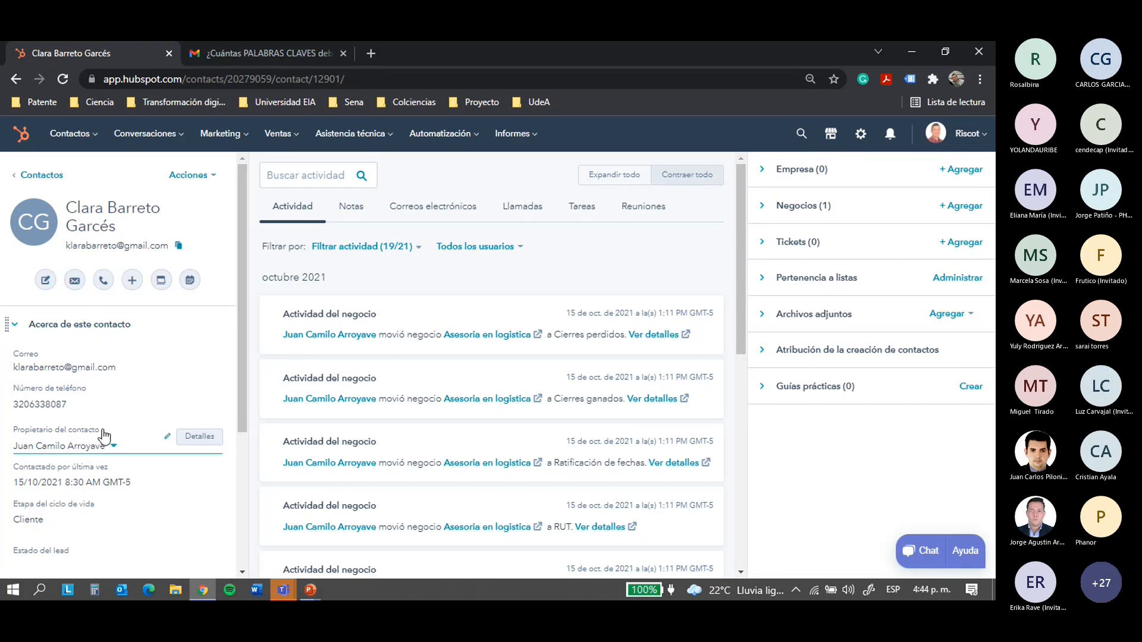
scroll(36, 482, "down", 3)
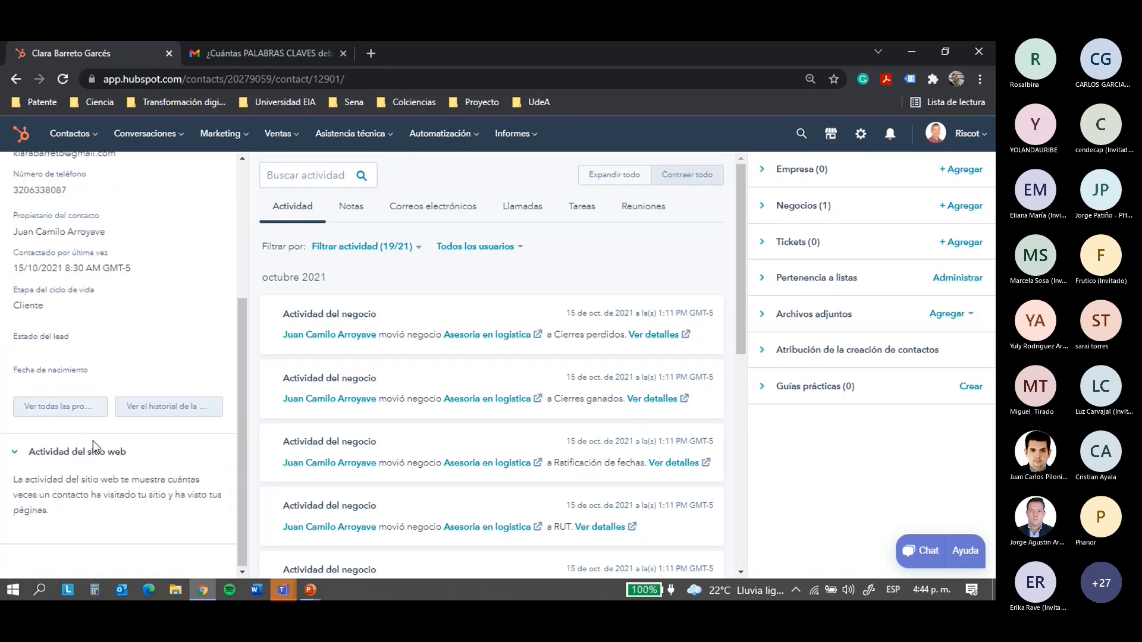
left_click_drag(12, 269, 125, 269)
left_click(38, 268)
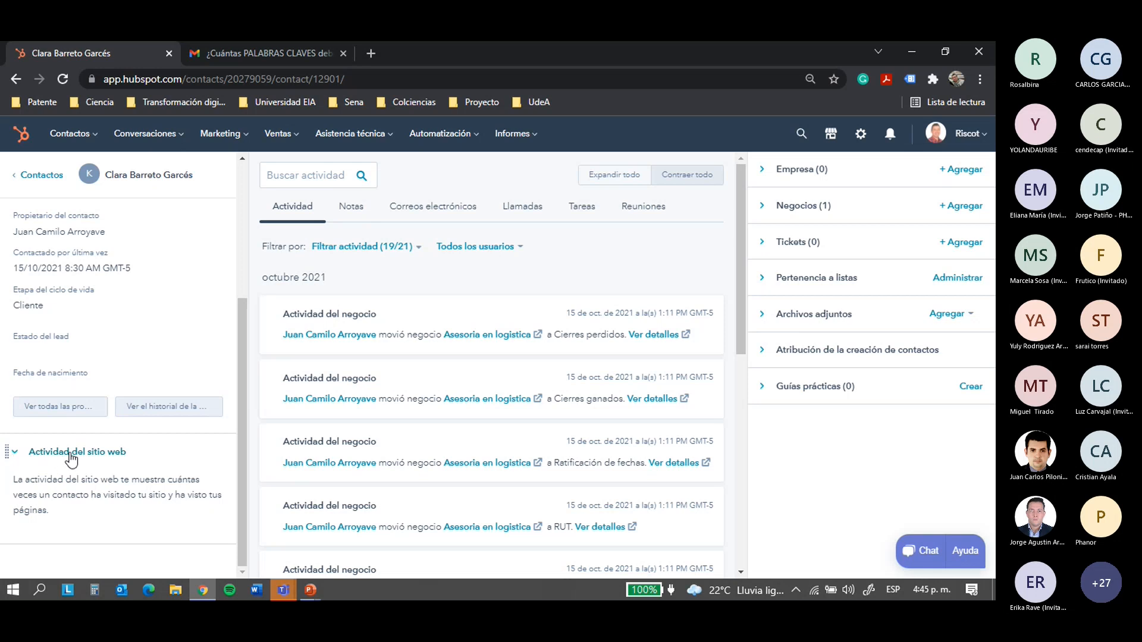
left_click_drag(25, 481, 66, 515)
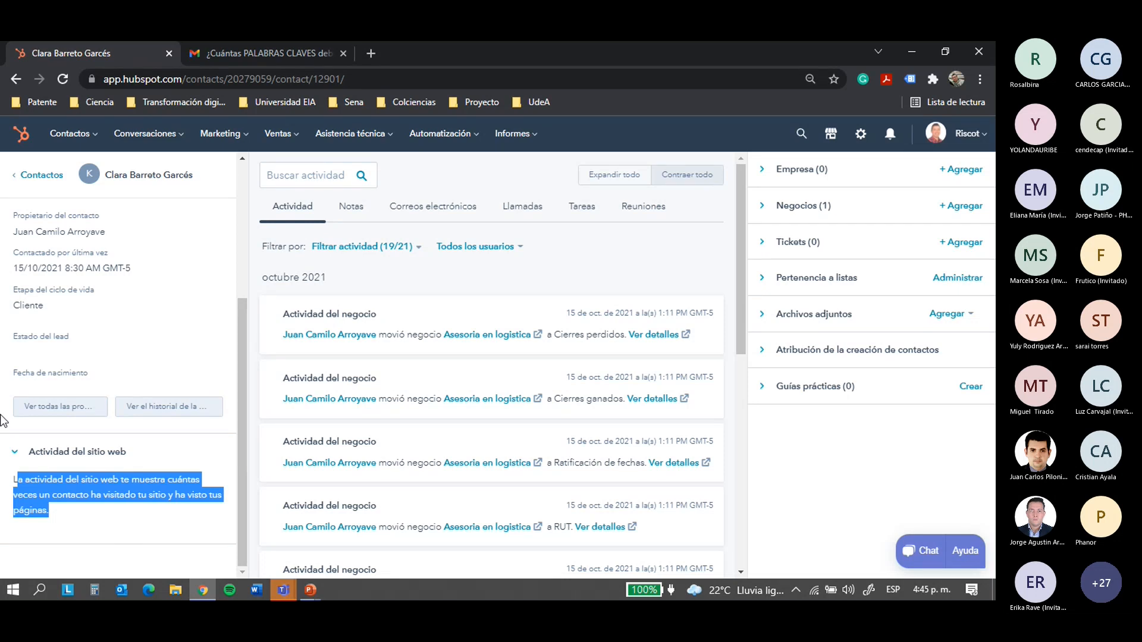
scroll(89, 428, "up", 5)
left_click(28, 495)
triple_click(50, 501)
left_click(64, 519)
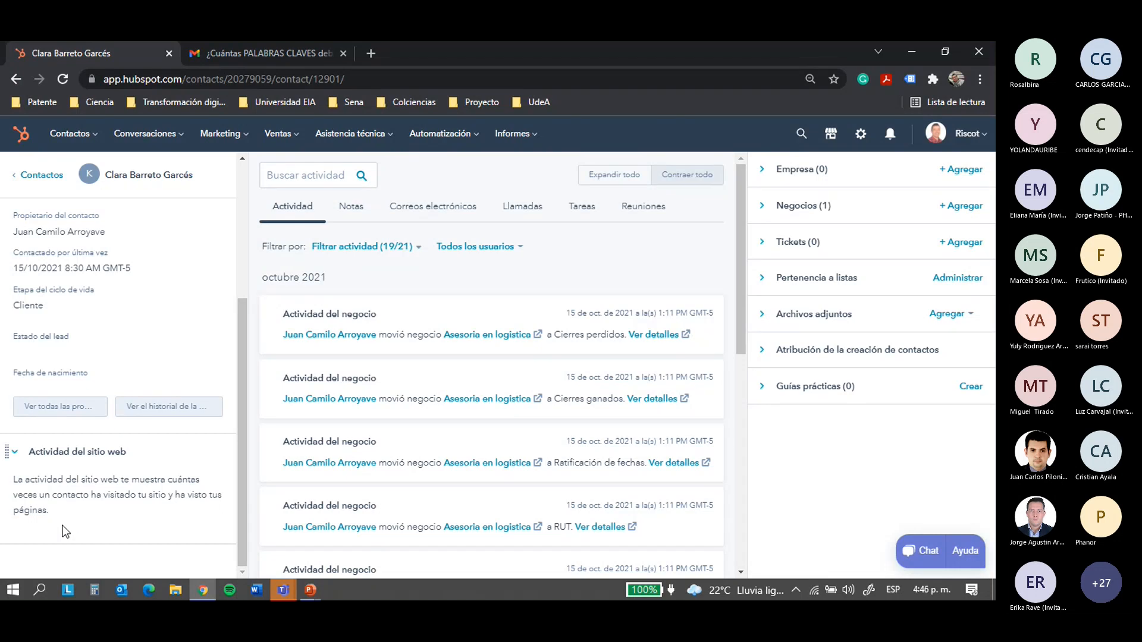
left_click_drag(17, 481, 54, 520)
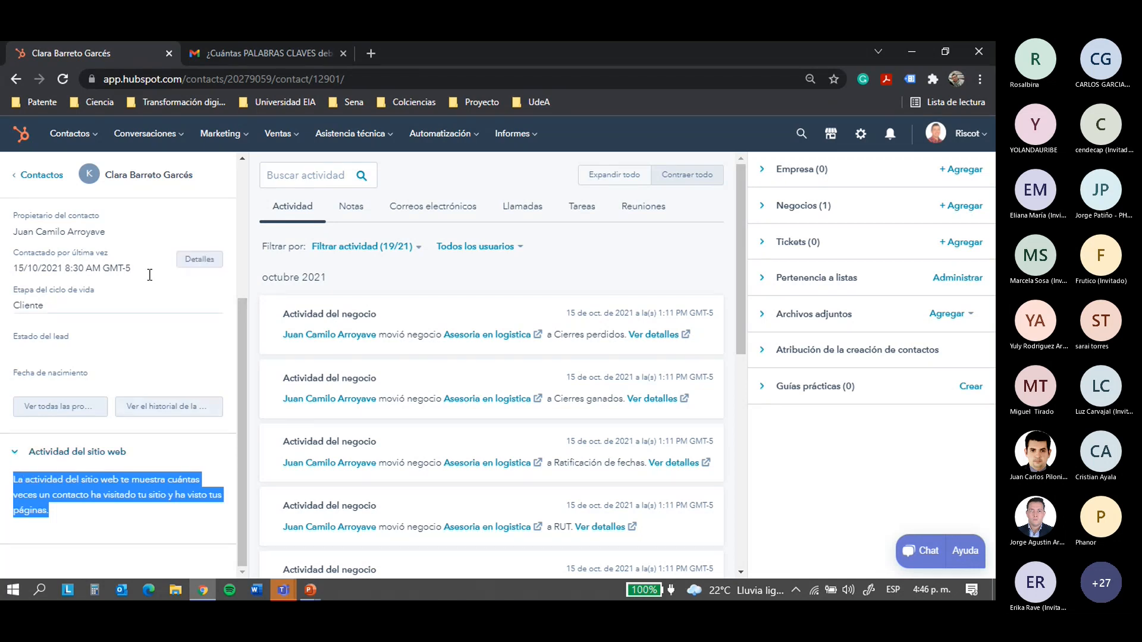
scroll(165, 344, "up", 4)
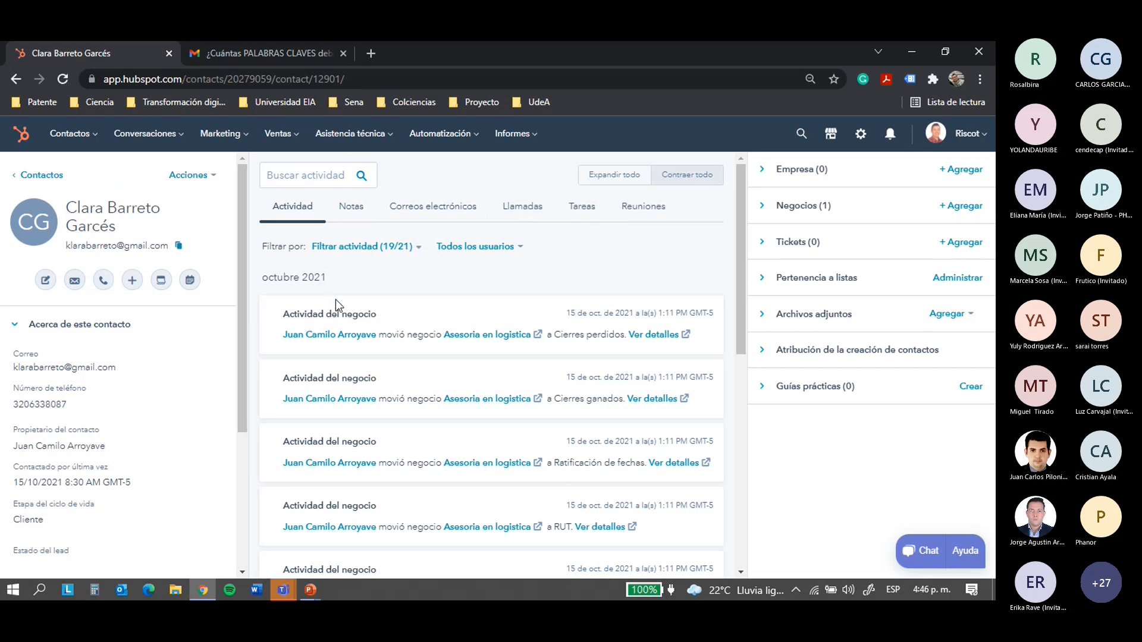
scroll(370, 280, "down", 1)
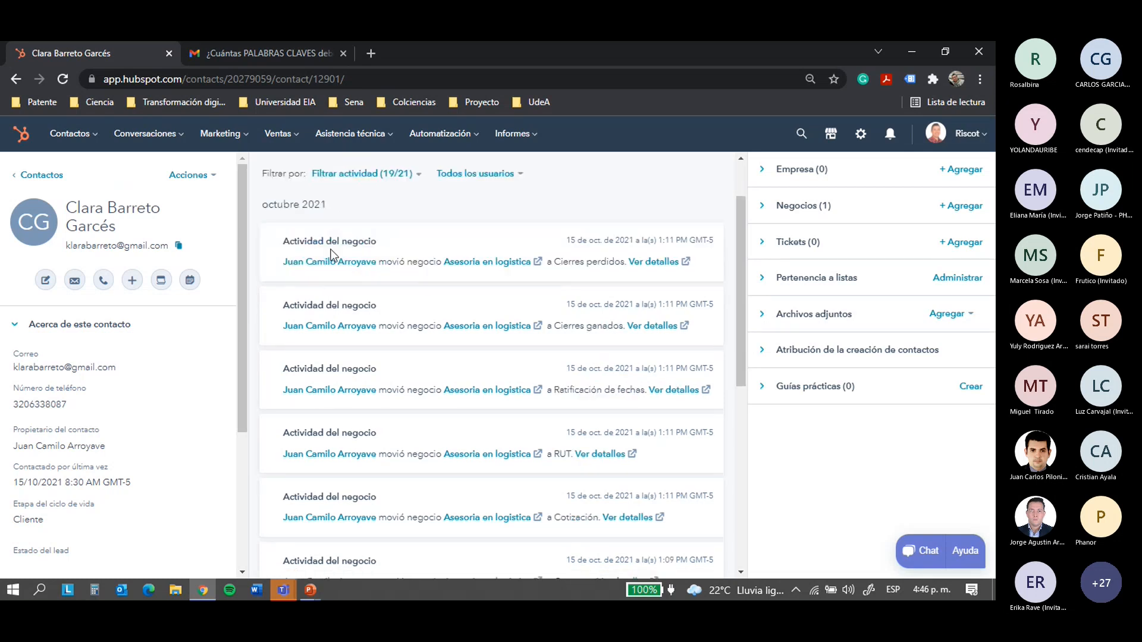
scroll(331, 255, "down", 5)
scroll(426, 377, "down", 5)
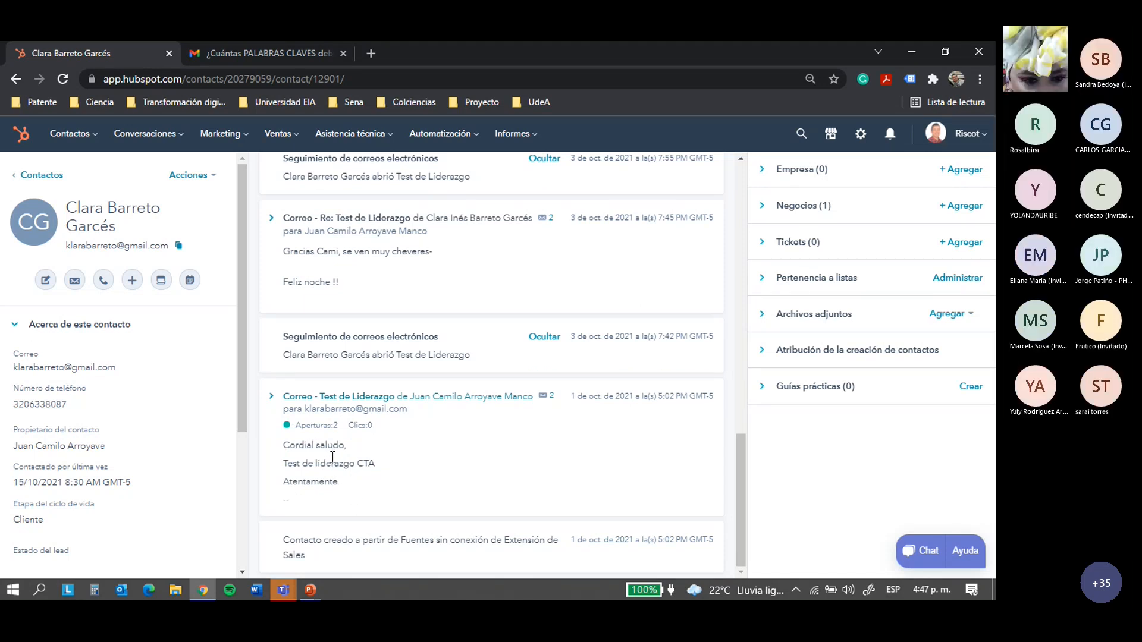
mouse_move(427, 401)
scroll(427, 402, "up", 1)
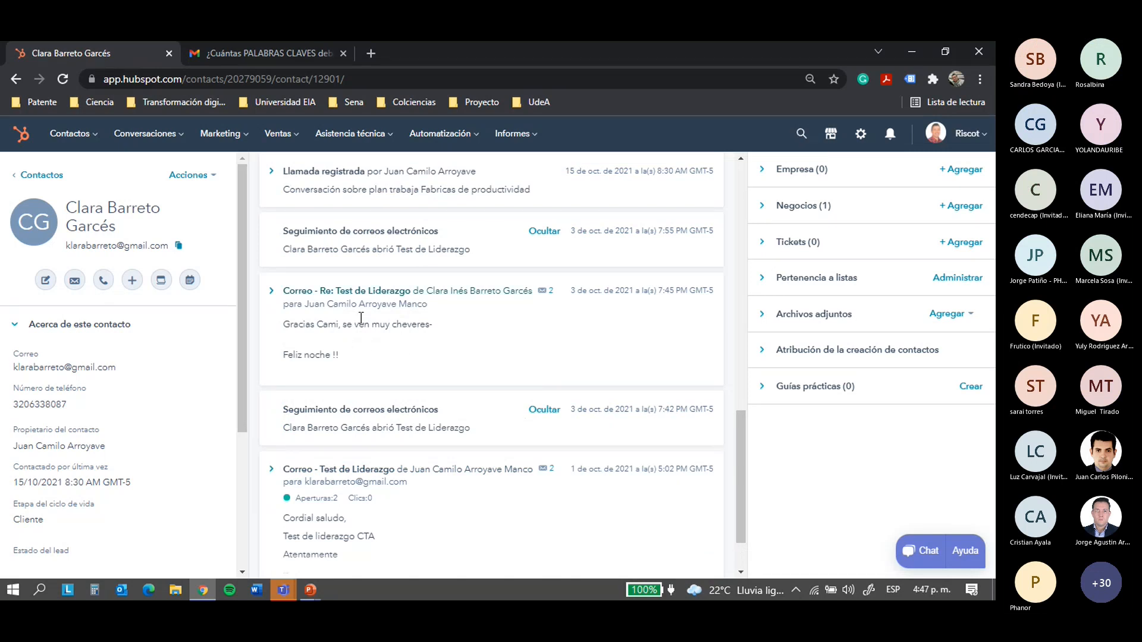
scroll(361, 318, "up", 2)
scroll(372, 382, "up", 2)
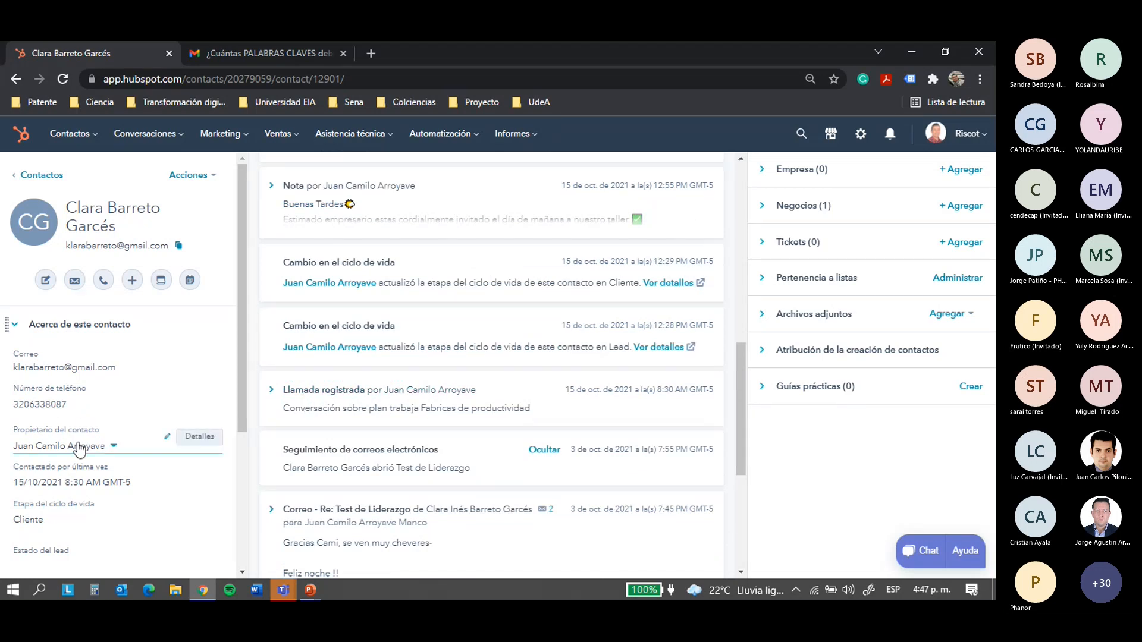
scroll(57, 482, "down", 2)
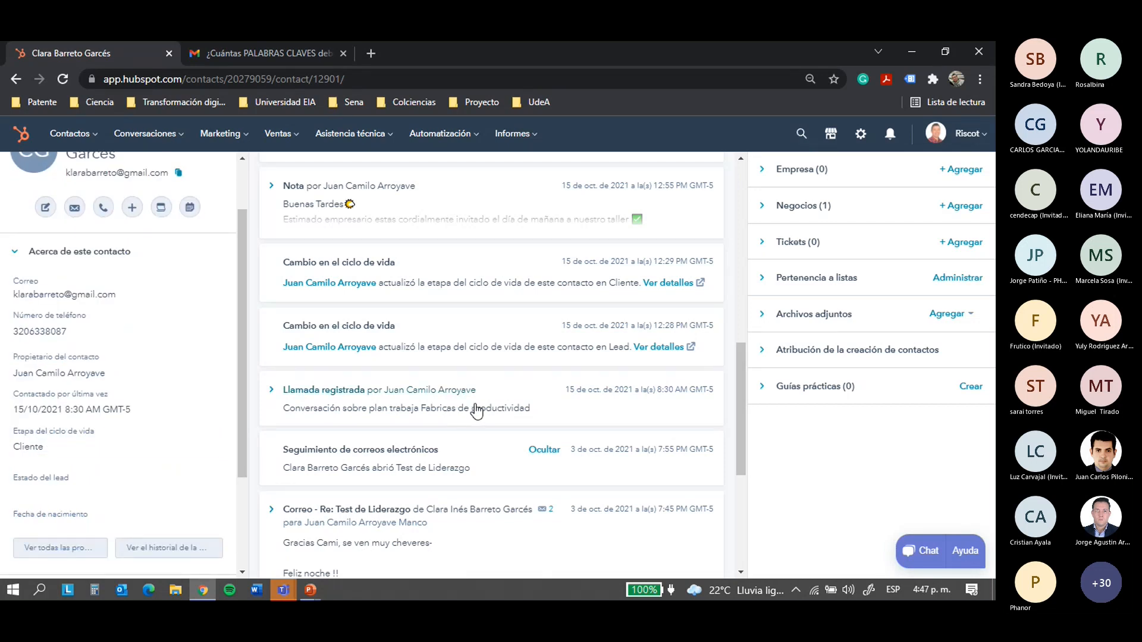
scroll(464, 356, "up", 2)
scroll(428, 309, "down", 1)
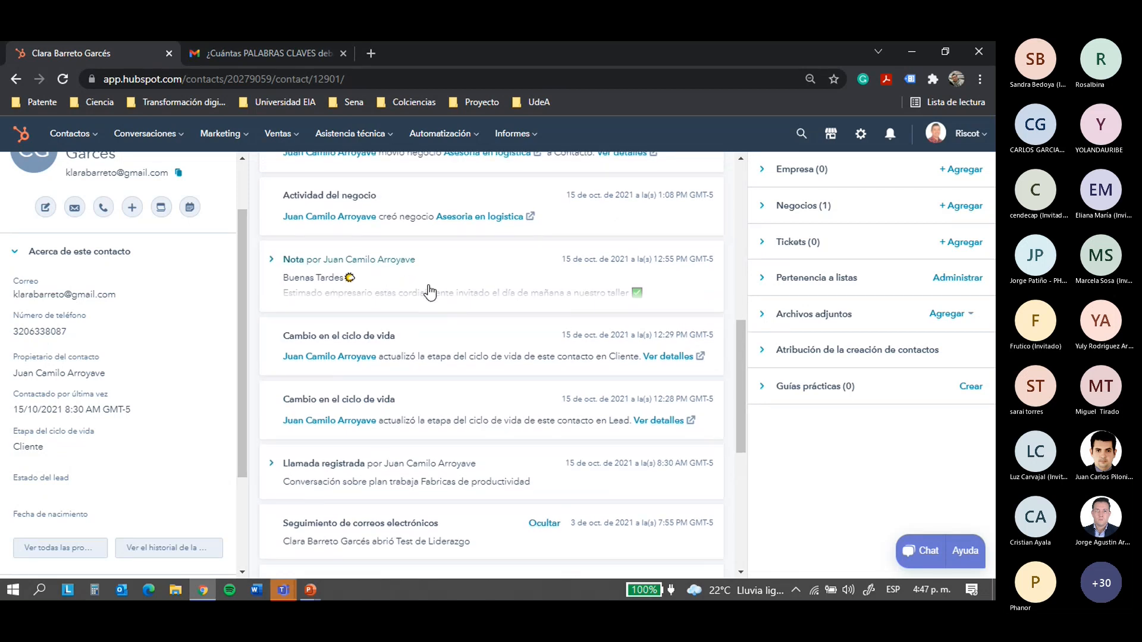
scroll(437, 300, "up", 1)
scroll(499, 341, "up", 1)
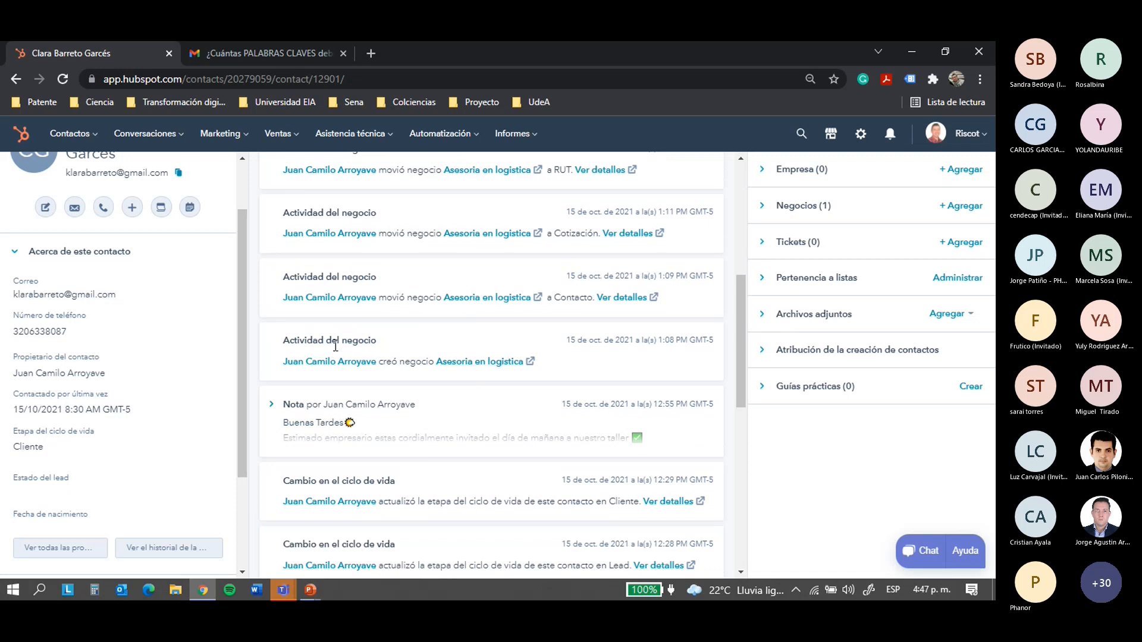
scroll(392, 433, "up", 1)
left_click_drag(283, 413, 364, 419)
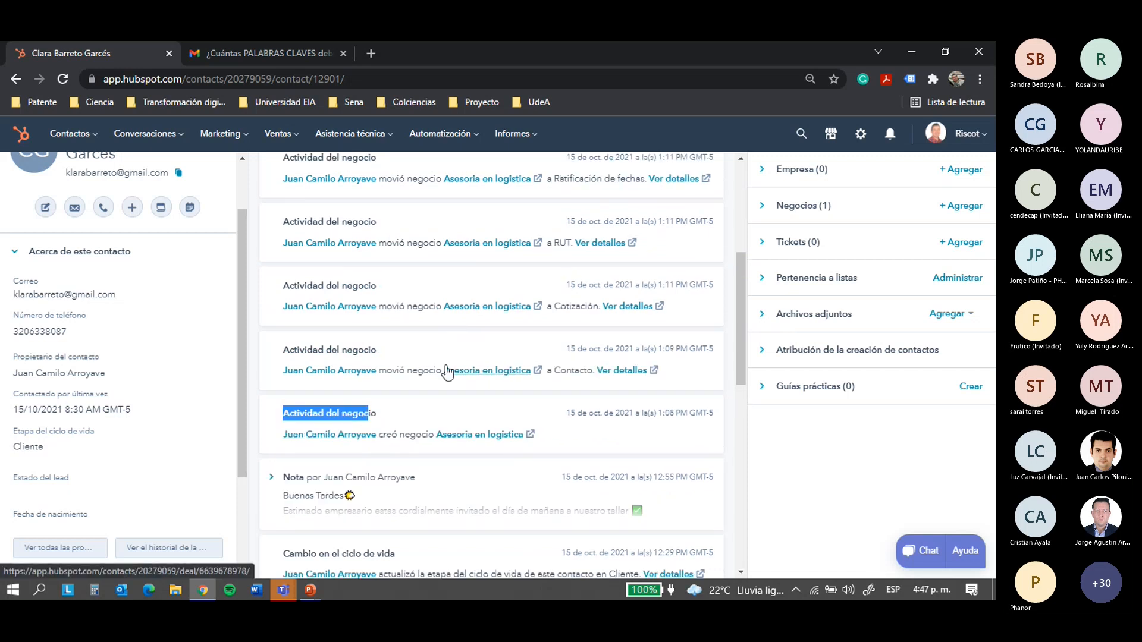
scroll(446, 373, "up", 2)
scroll(470, 411, "up", 1)
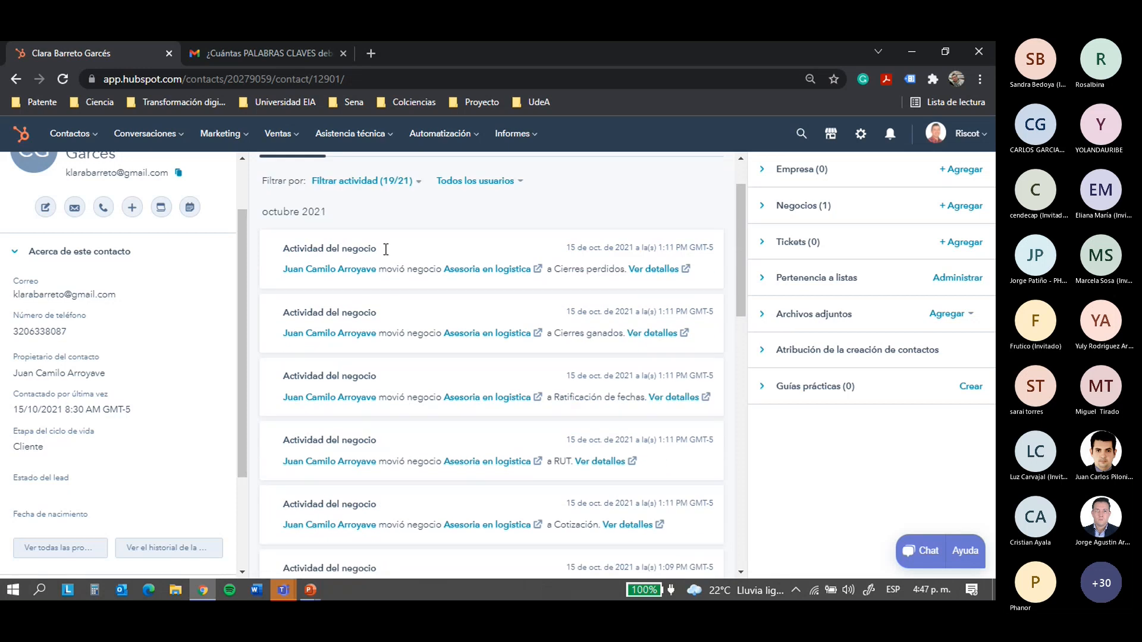
scroll(590, 427, "down", 2)
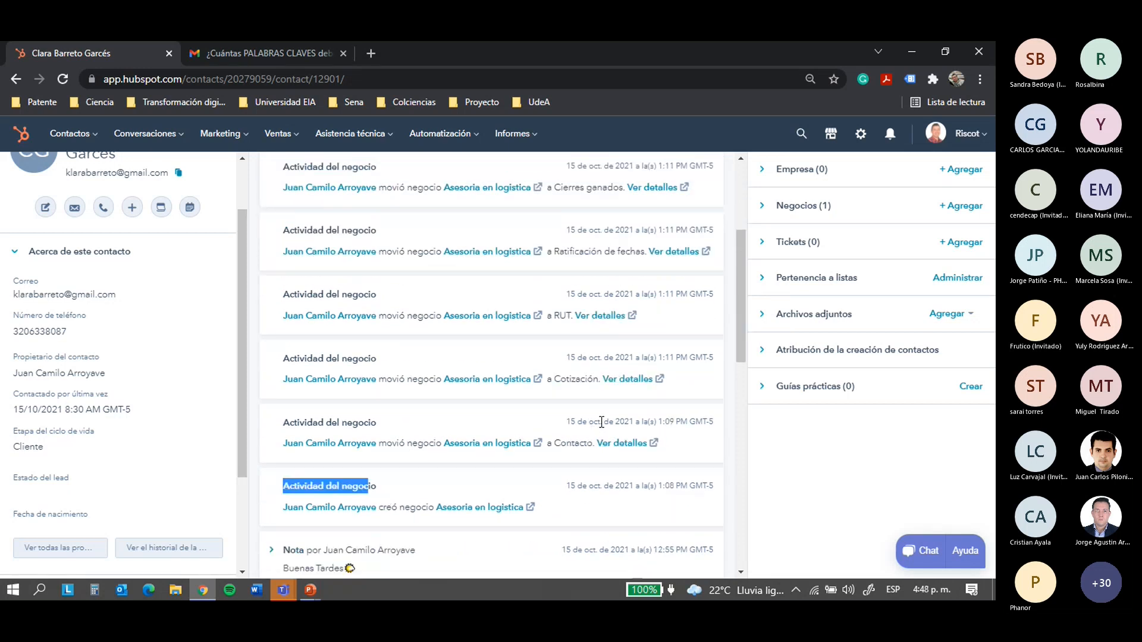
left_click(601, 421)
scroll(676, 273, "up", 1)
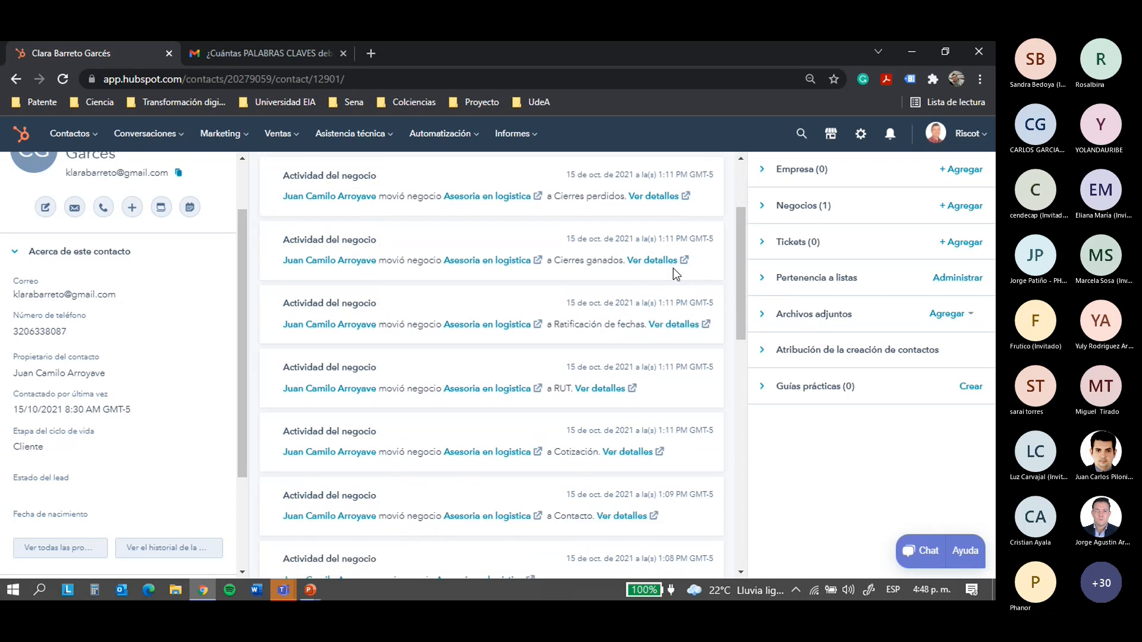
scroll(676, 274, "up", 1)
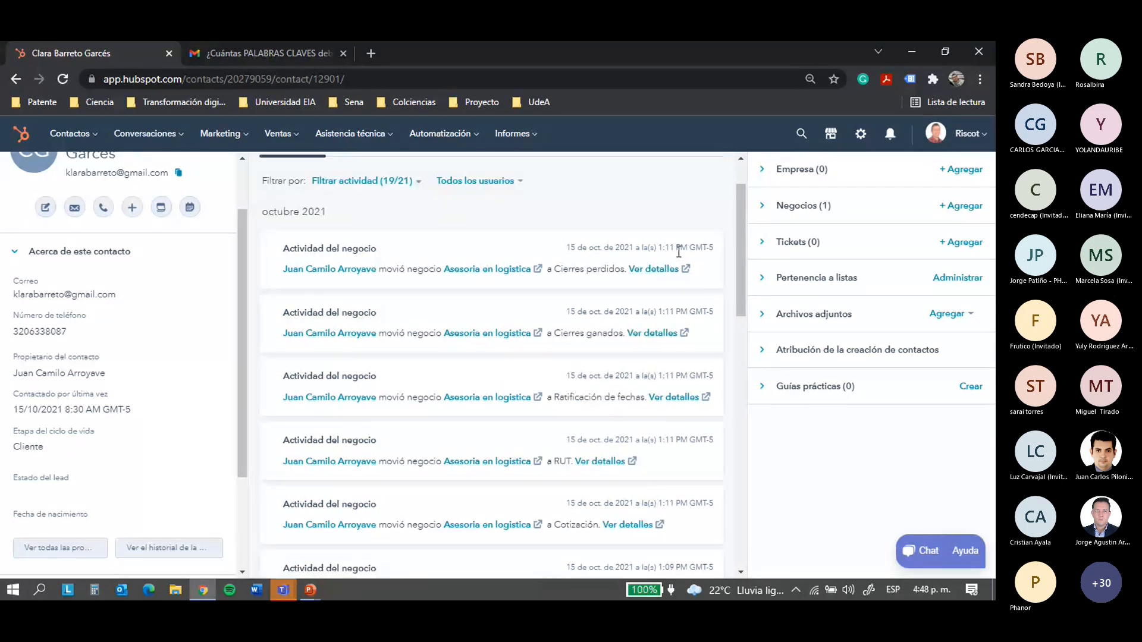
left_click_drag(679, 247, 702, 248)
scroll(400, 244, "up", 1)
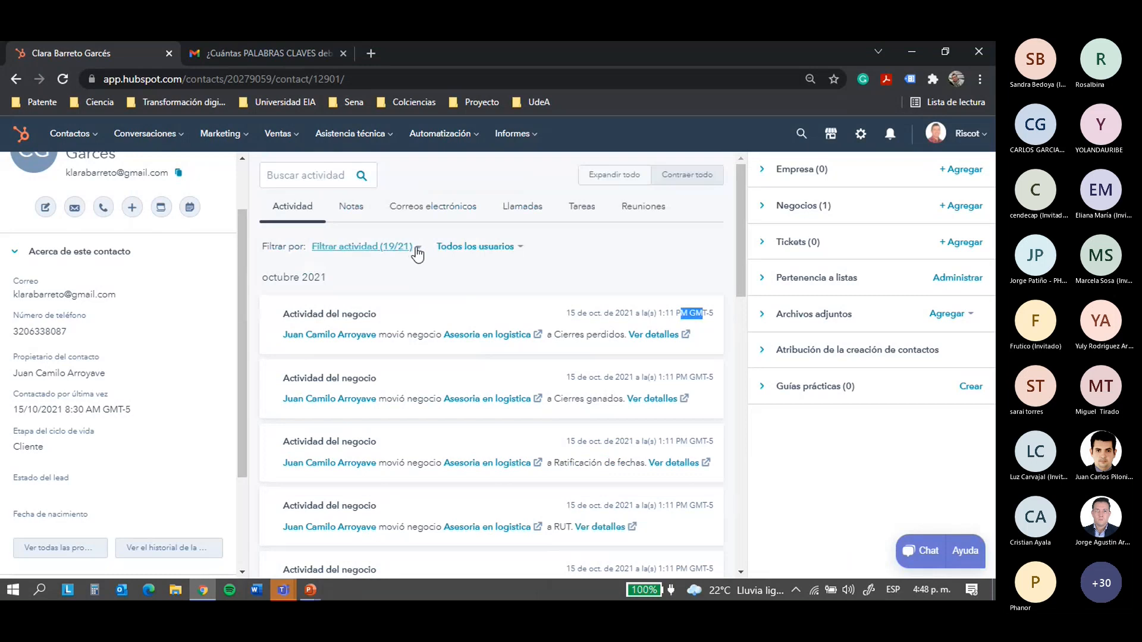
left_click(415, 248)
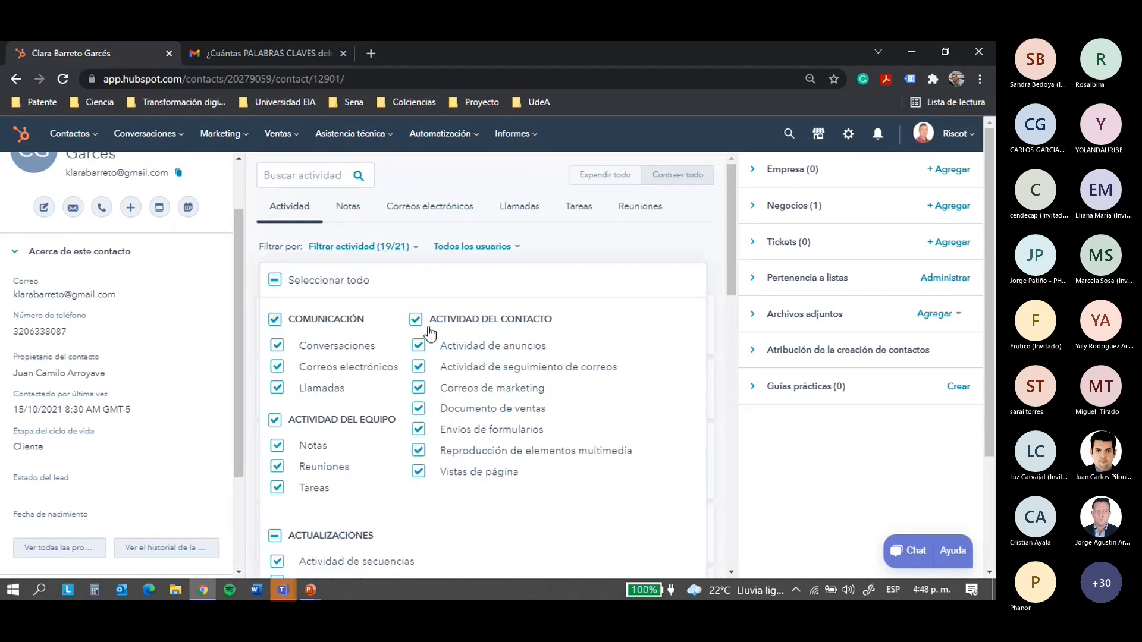
scroll(388, 396, "down", 3)
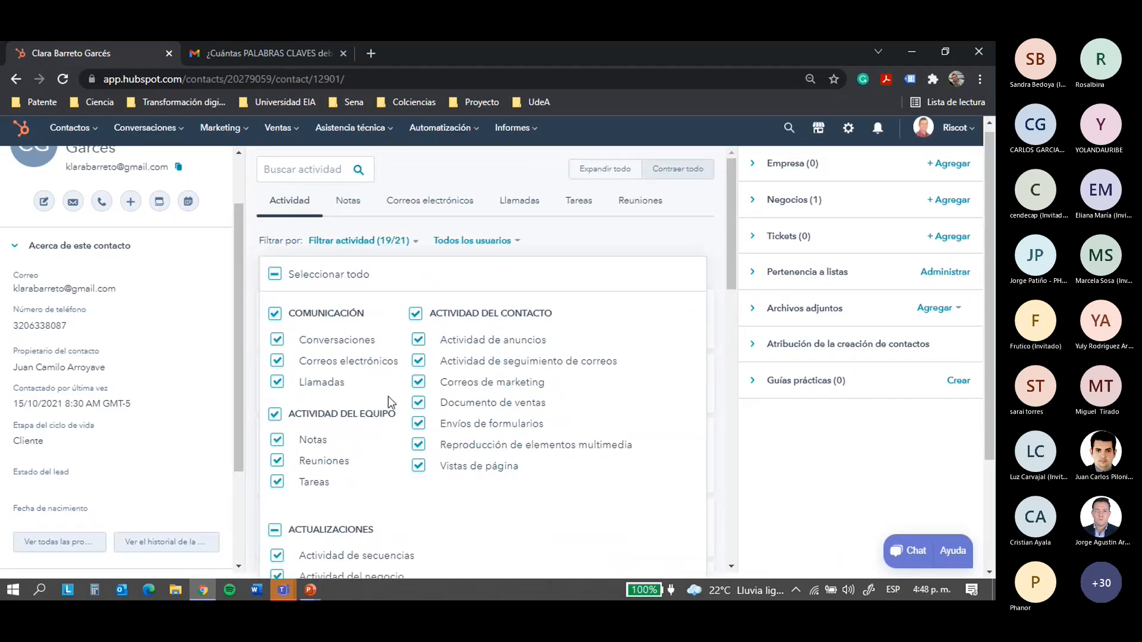
scroll(391, 394, "up", 3)
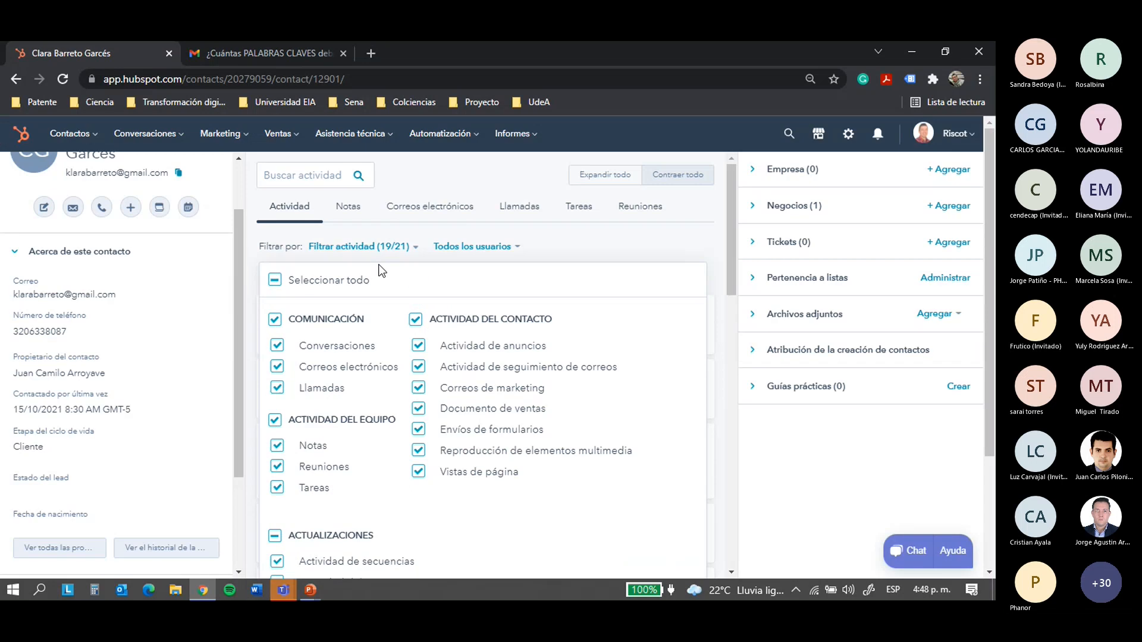
left_click(415, 249)
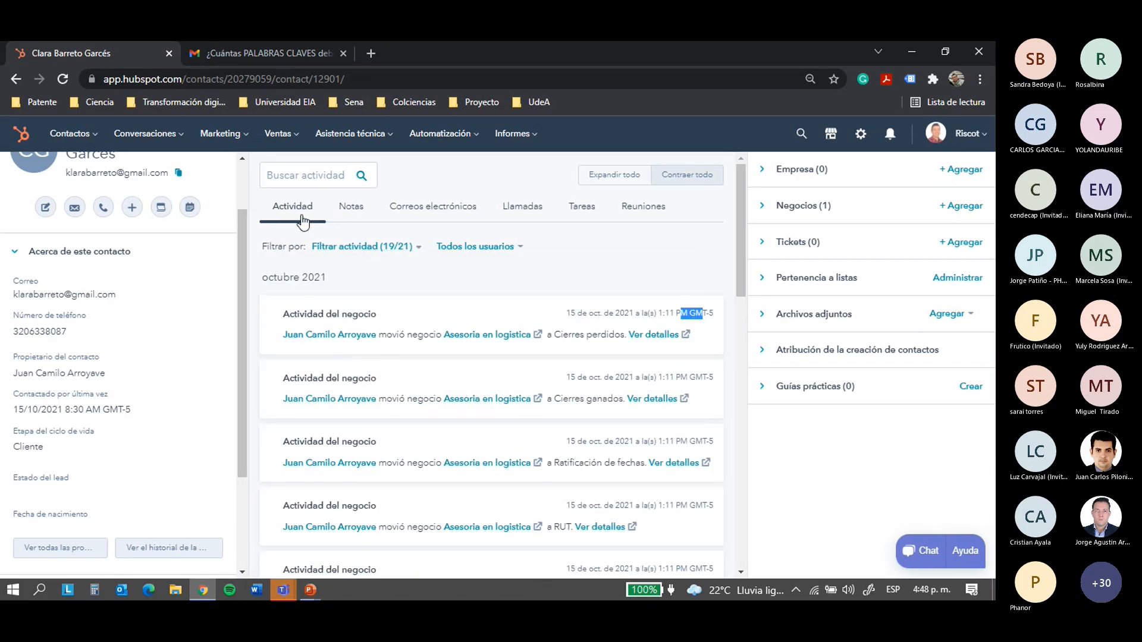
Save the note 'Modelo de gestión de inventarios (MRP)' from the Notas tab and confirm it under Actividad
left_click(359, 216)
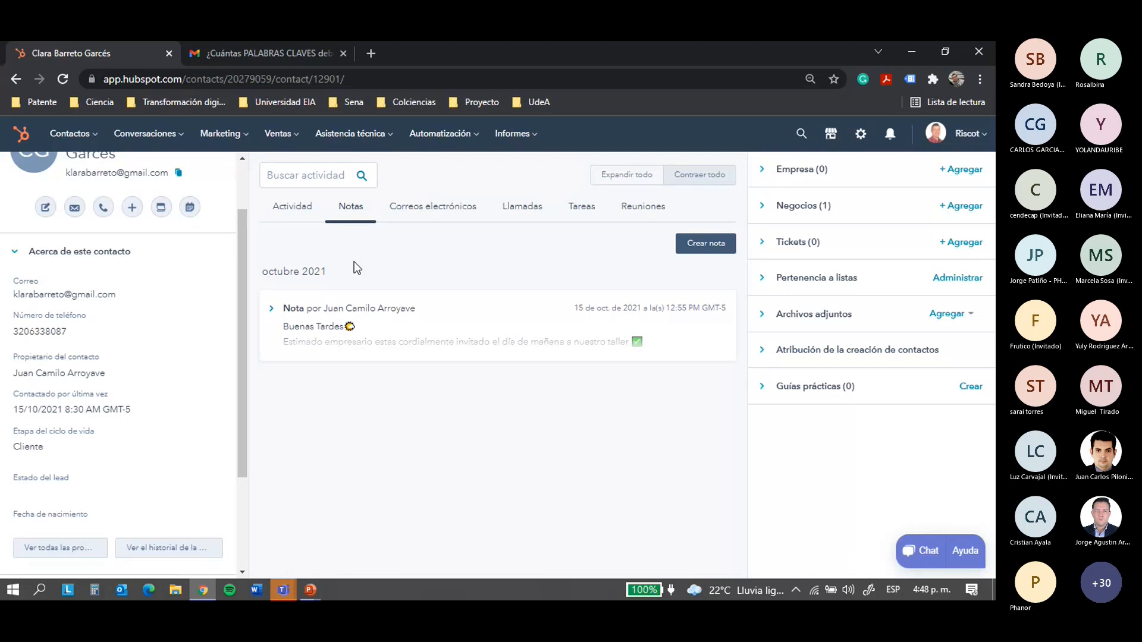
left_click(713, 243)
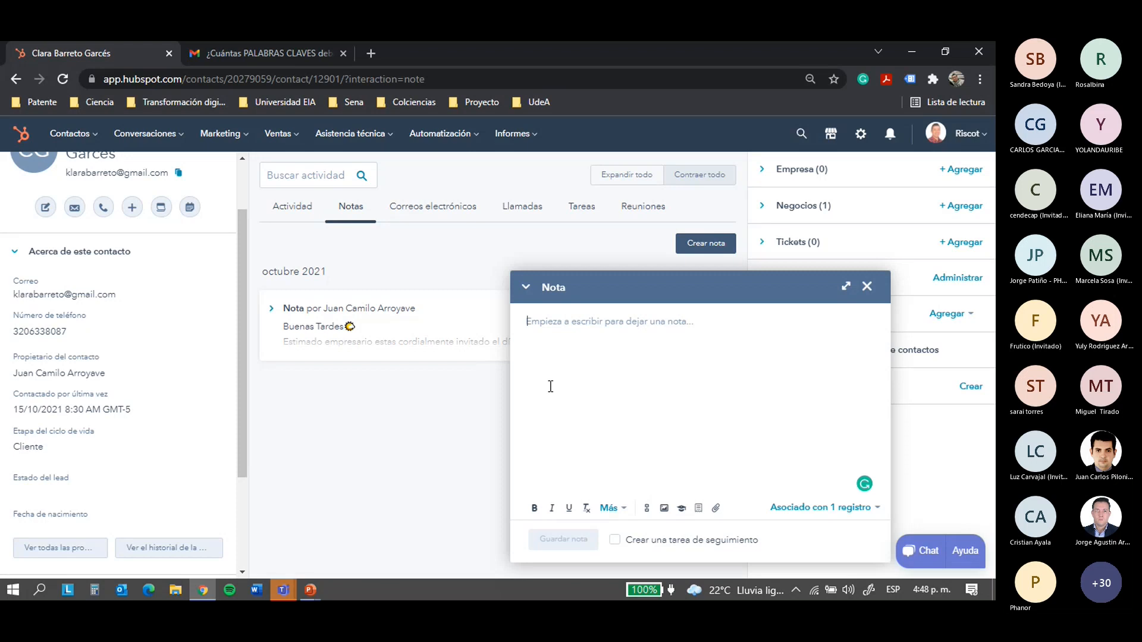
type("Modelo de gesti")
type("ón")
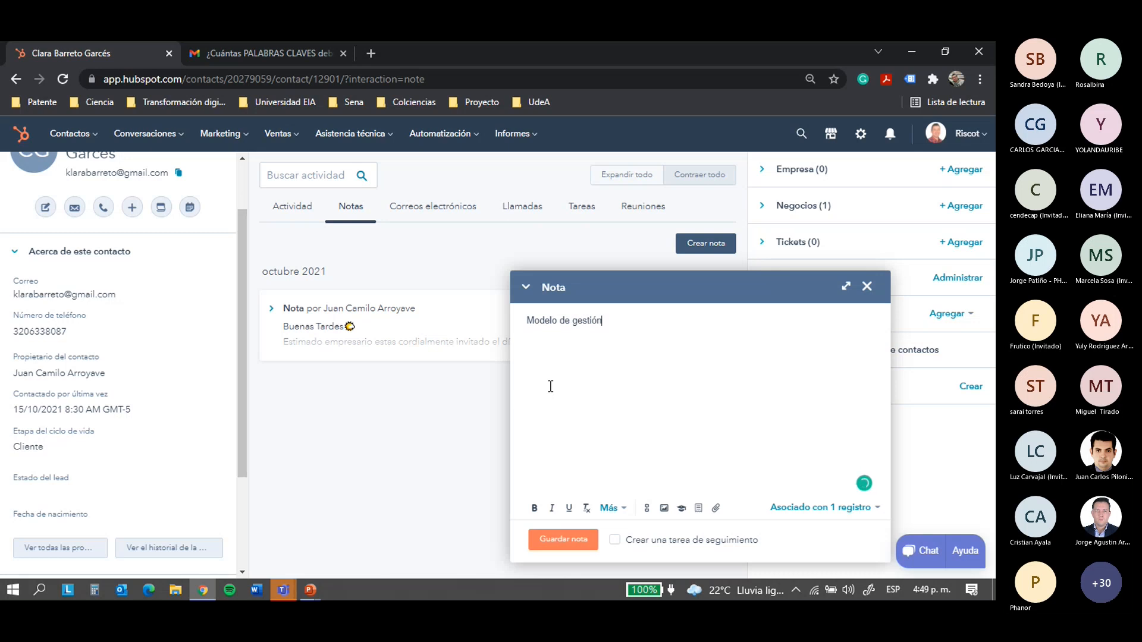
type(" de investarios (MRP)")
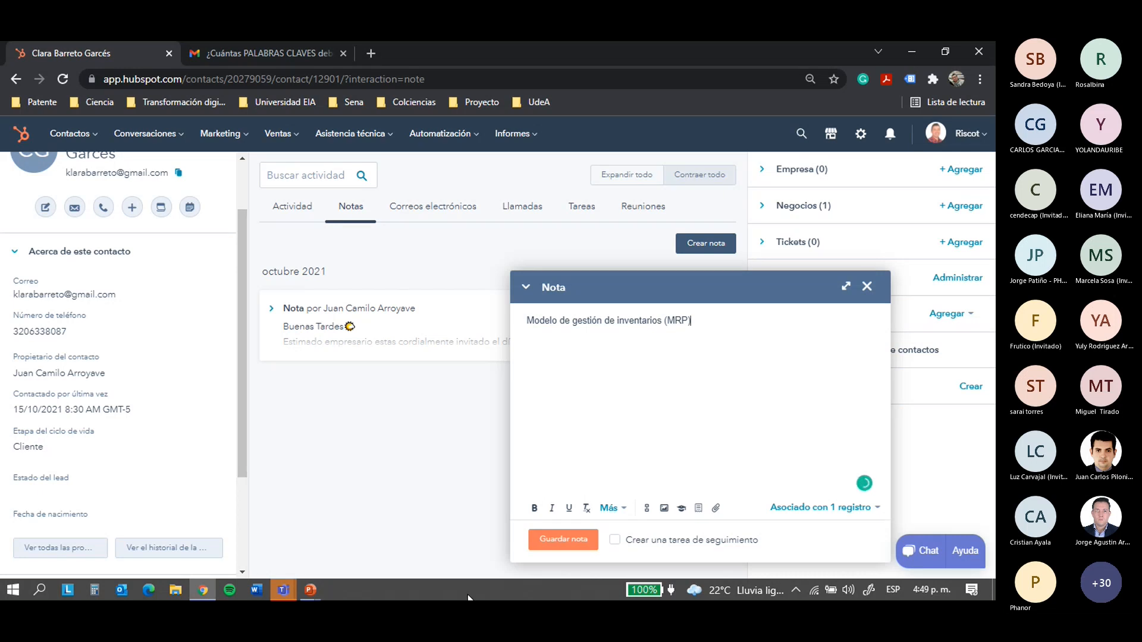
left_click(538, 542)
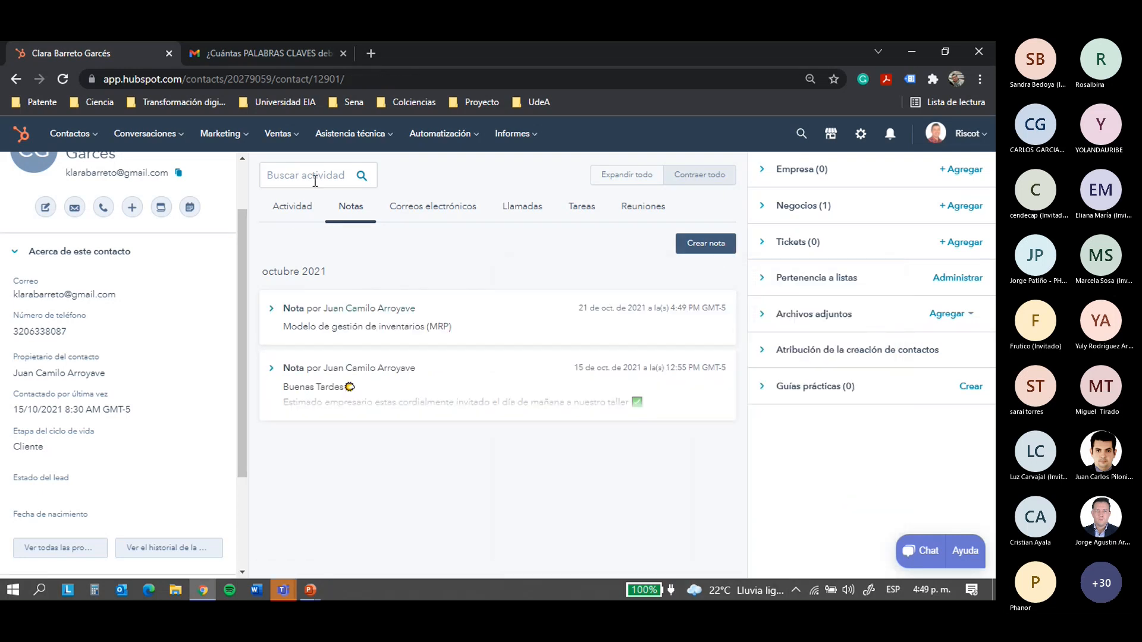
left_click(292, 214)
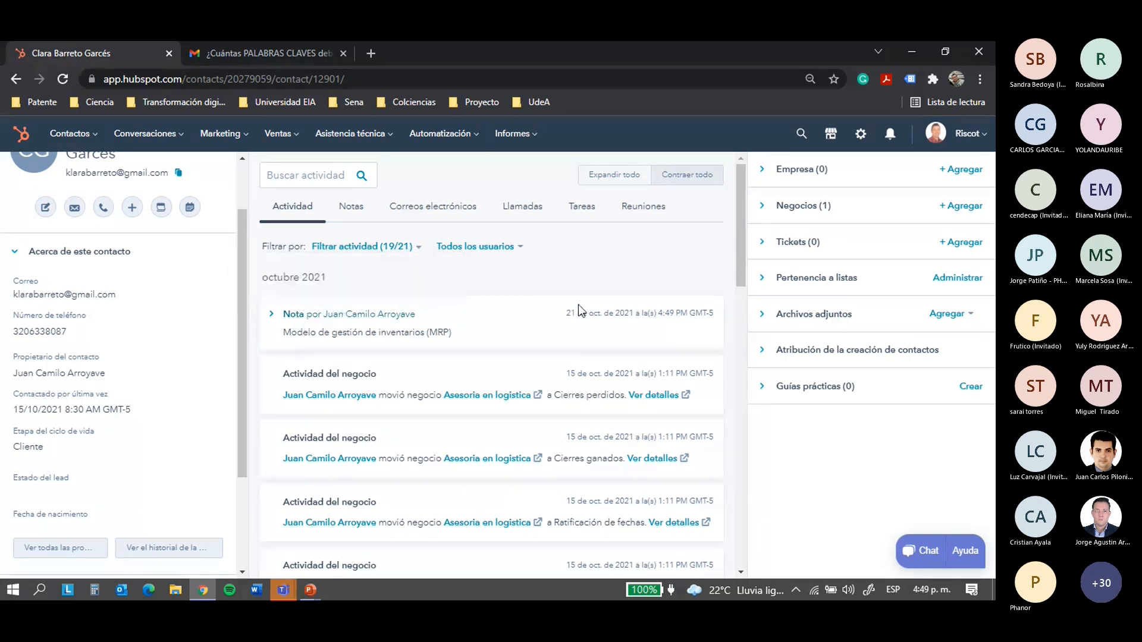
left_click(358, 209)
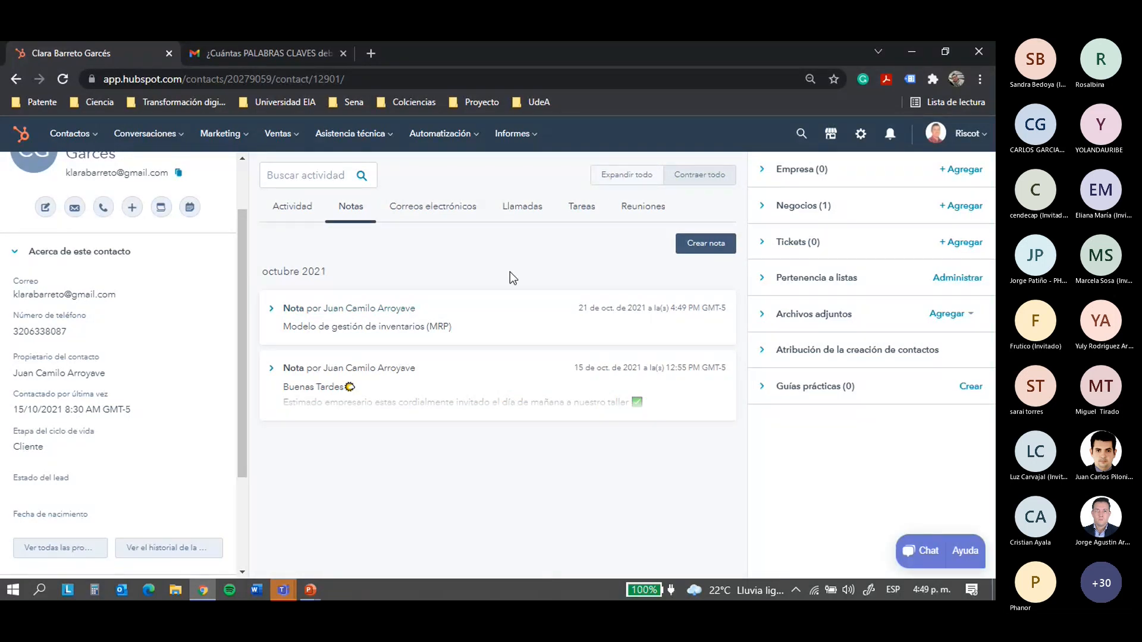
From the Correos electrónicos tab, open a draft email with the 'Should I stay or should I go?' template
left_click(446, 222)
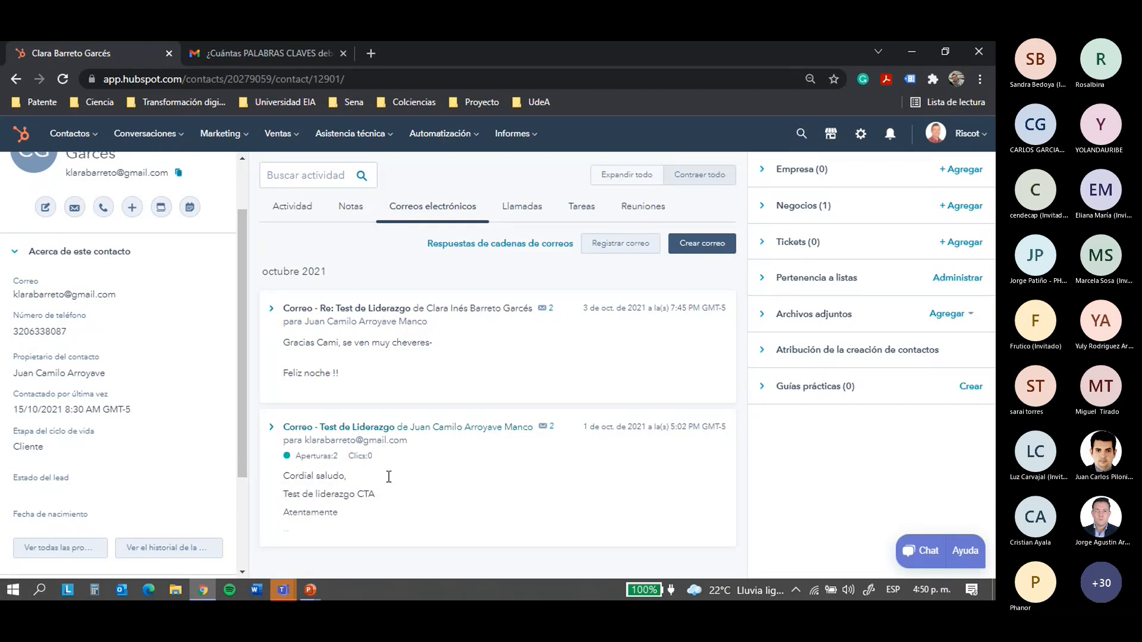
left_click(707, 256)
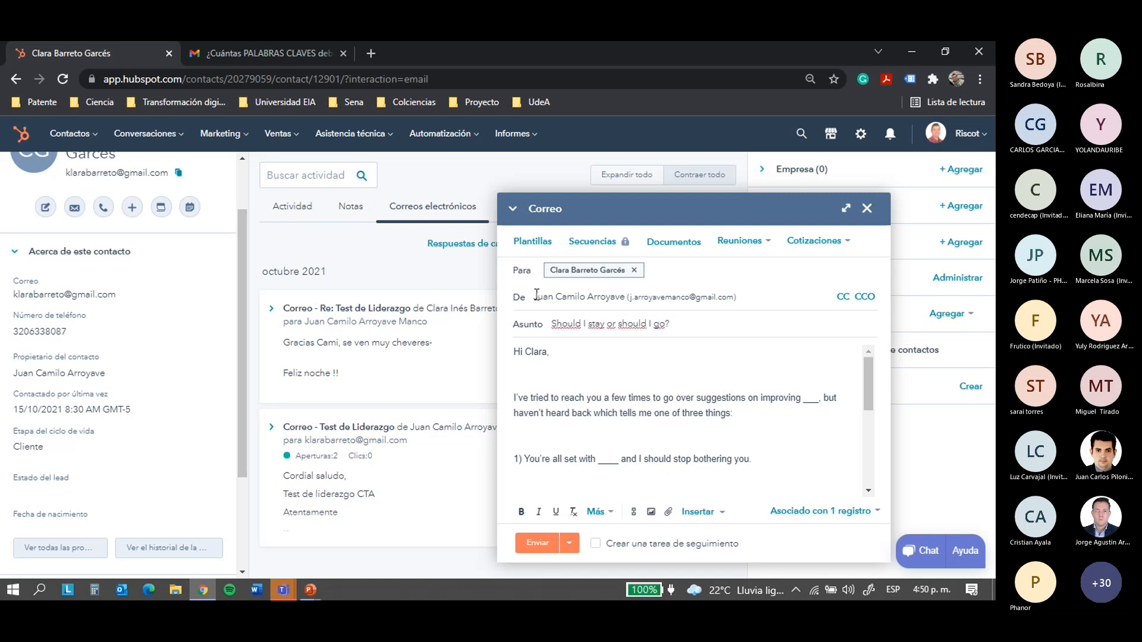
Clear the template's subject line and body text from the draft email
left_click_drag(557, 325, 705, 327)
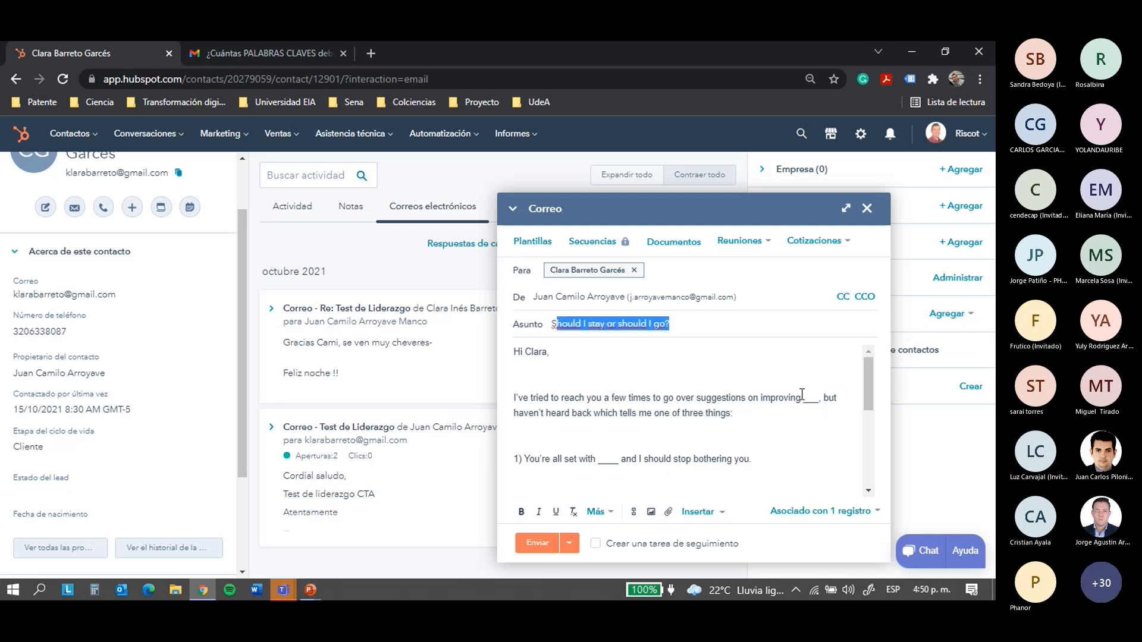
key("BackSpace")
key("BackSpace")
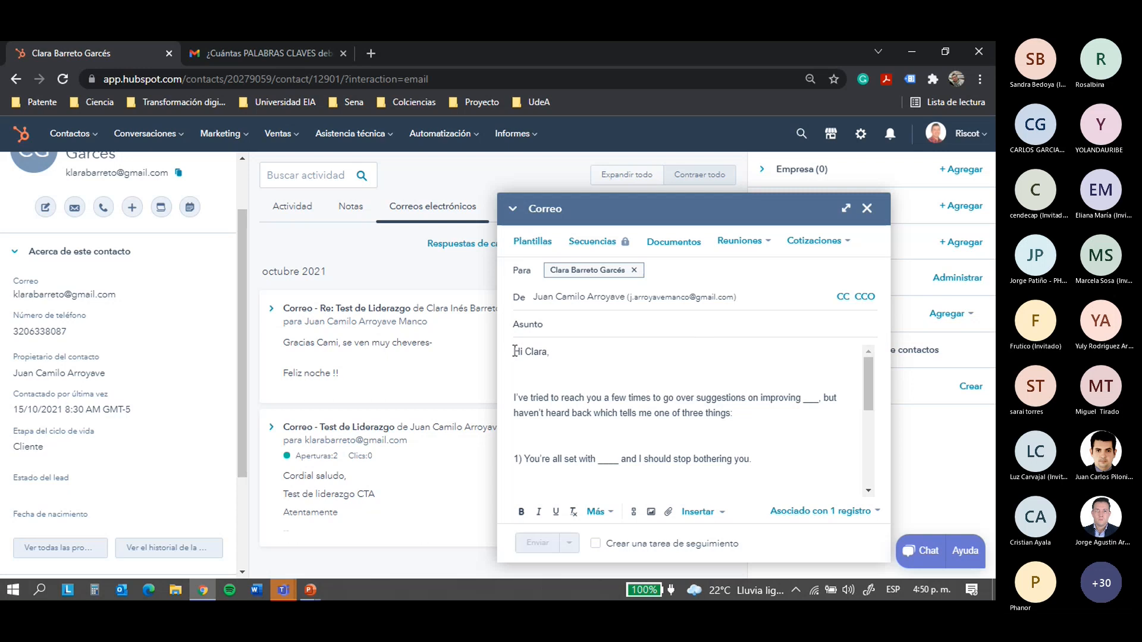
key("ctrl+a")
scroll(849, 400, "down", 5)
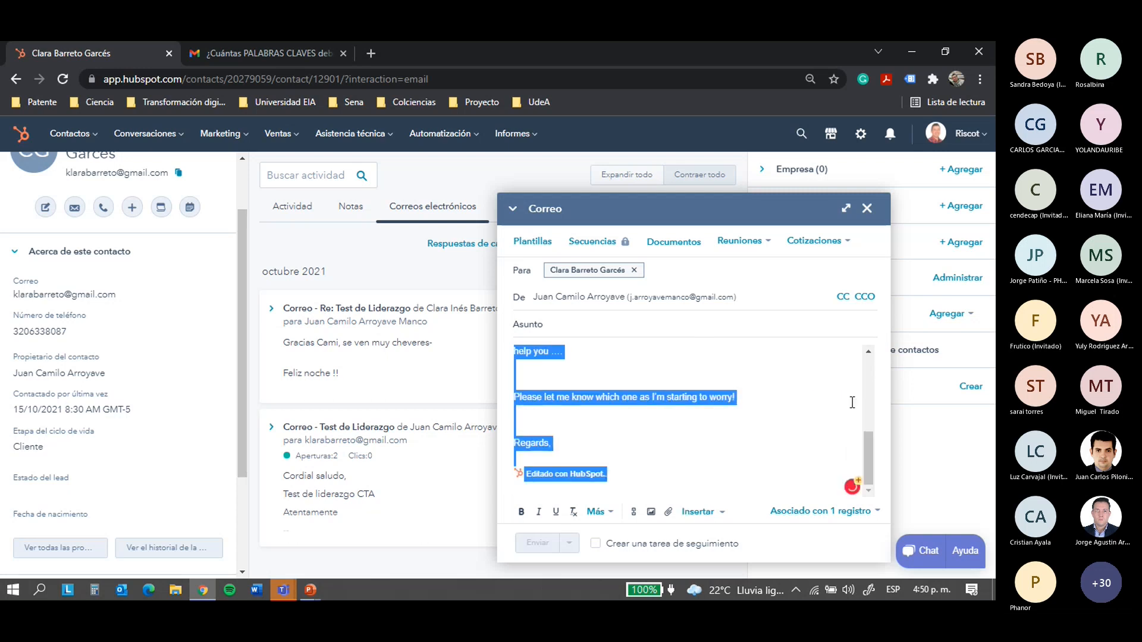
key("BackSpace")
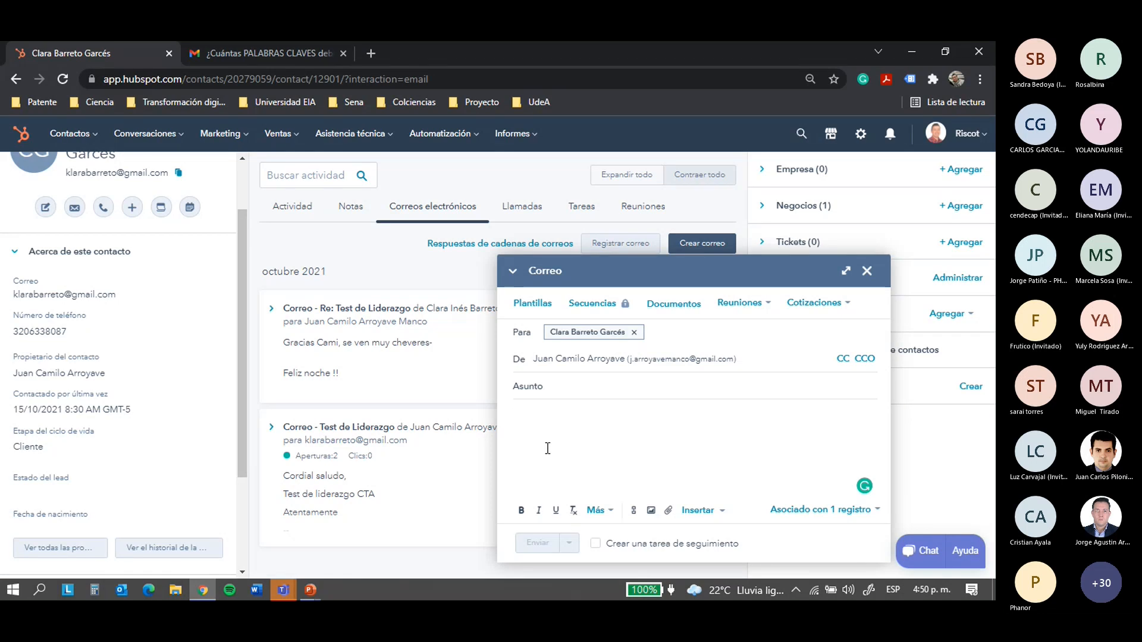
Insert the saved Saludo snippet as the email body
left_click(720, 511)
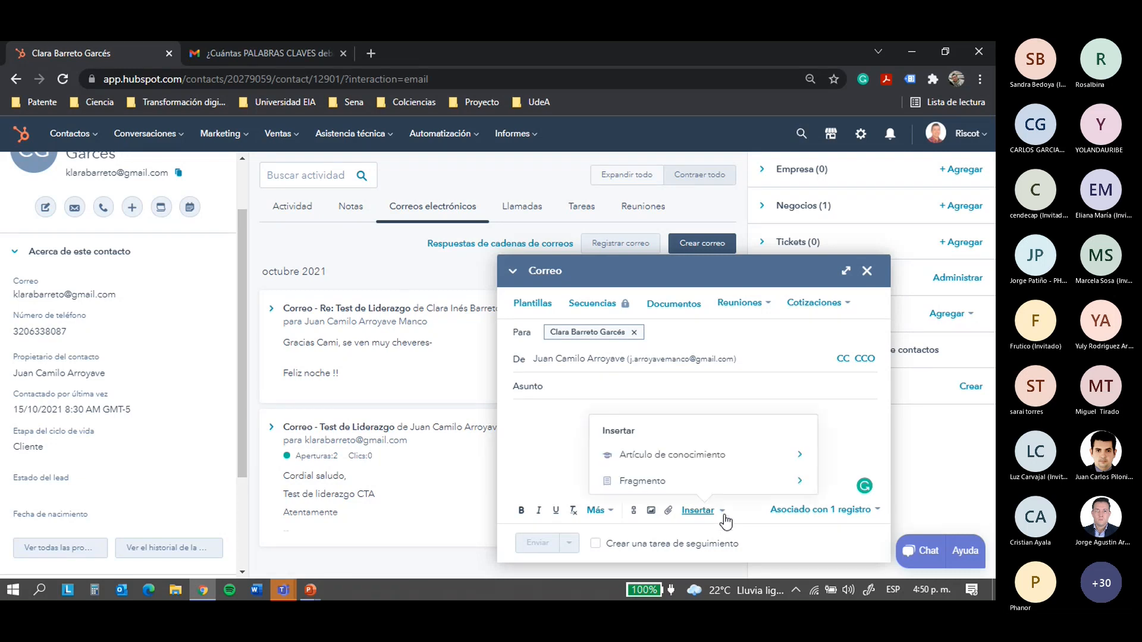
left_click(655, 479)
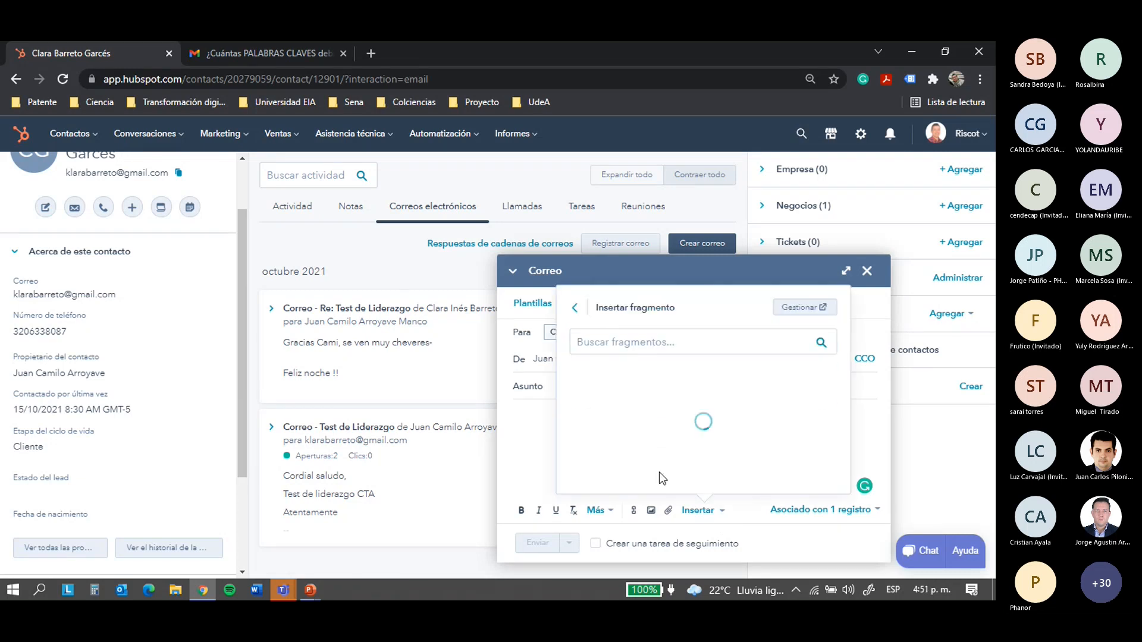
left_click(612, 388)
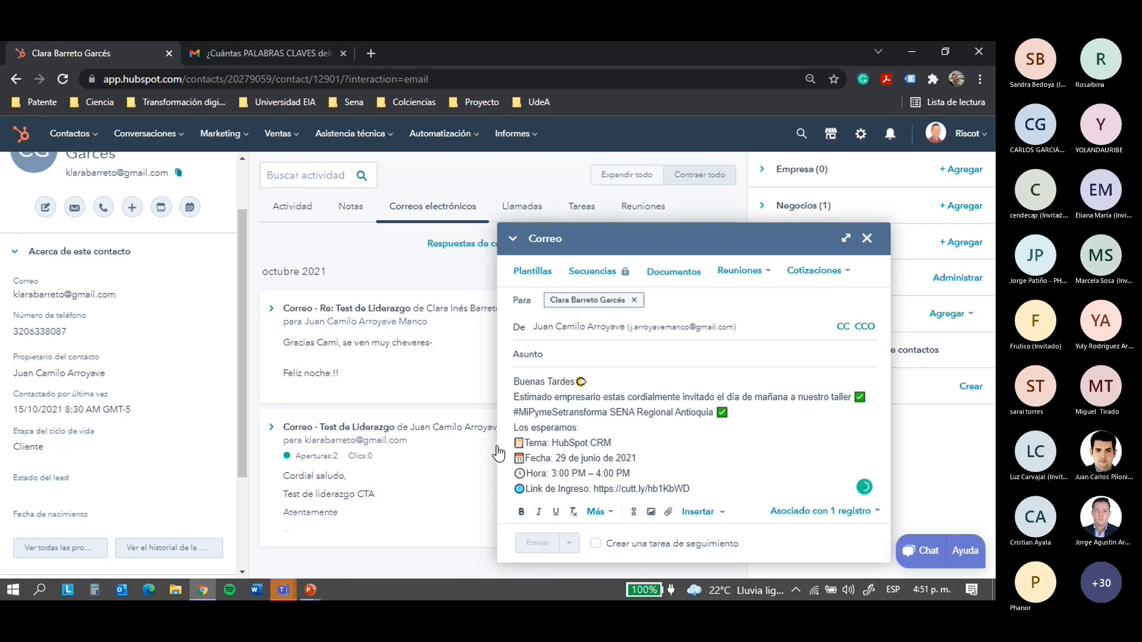
left_click(540, 444)
Enter 'Taller' as the subject and send the email
left_click(568, 361)
type("Taller")
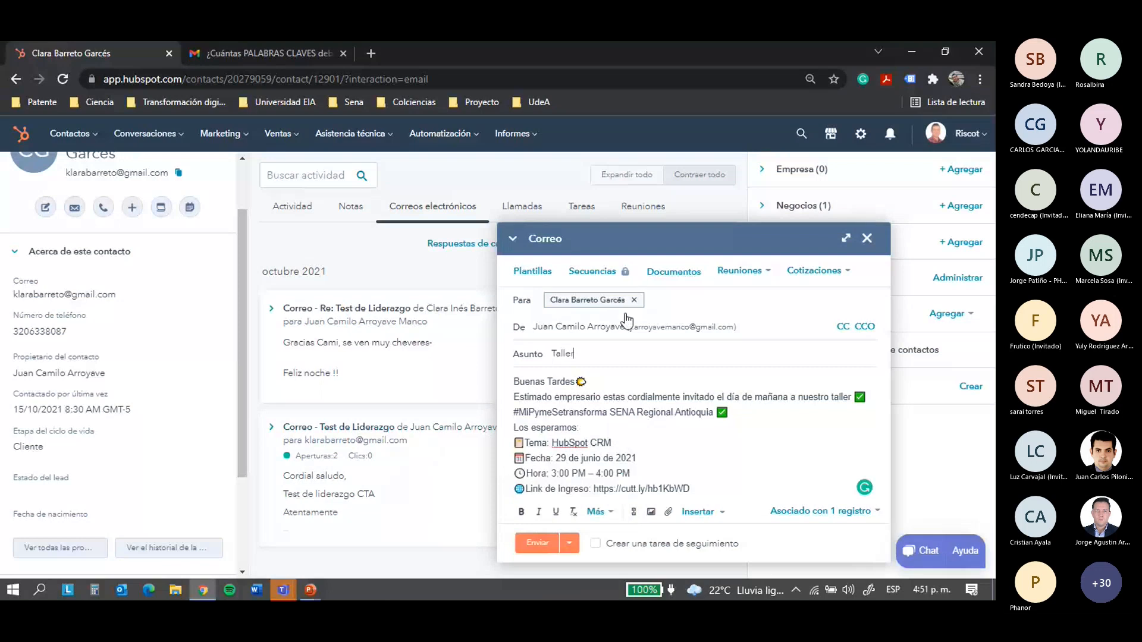
left_click(537, 543)
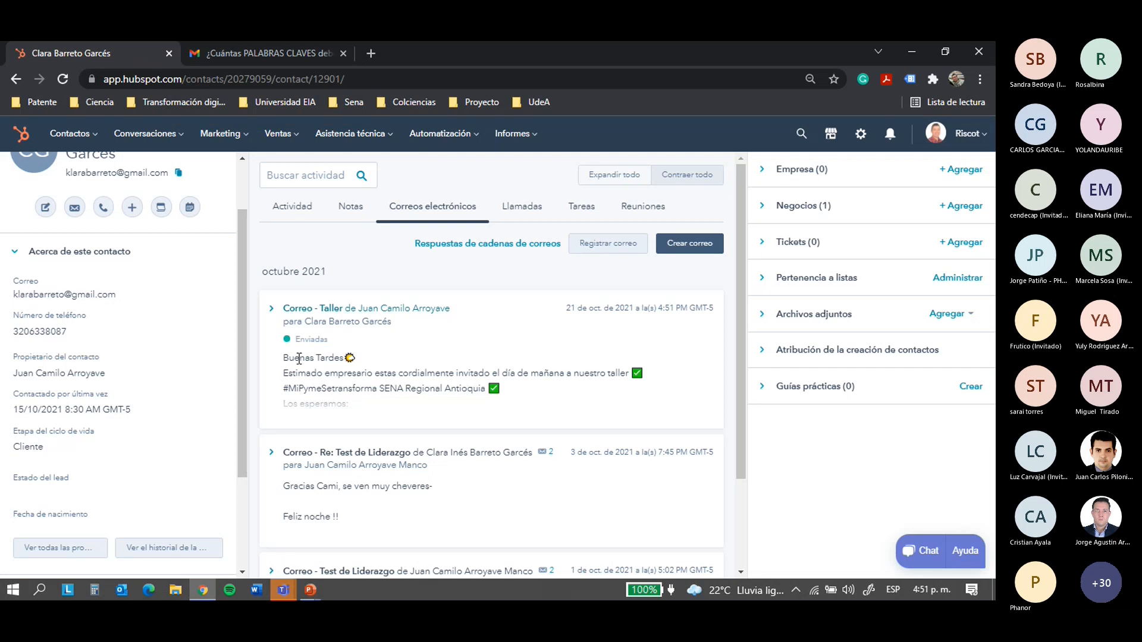
scroll(314, 361, "down", 2)
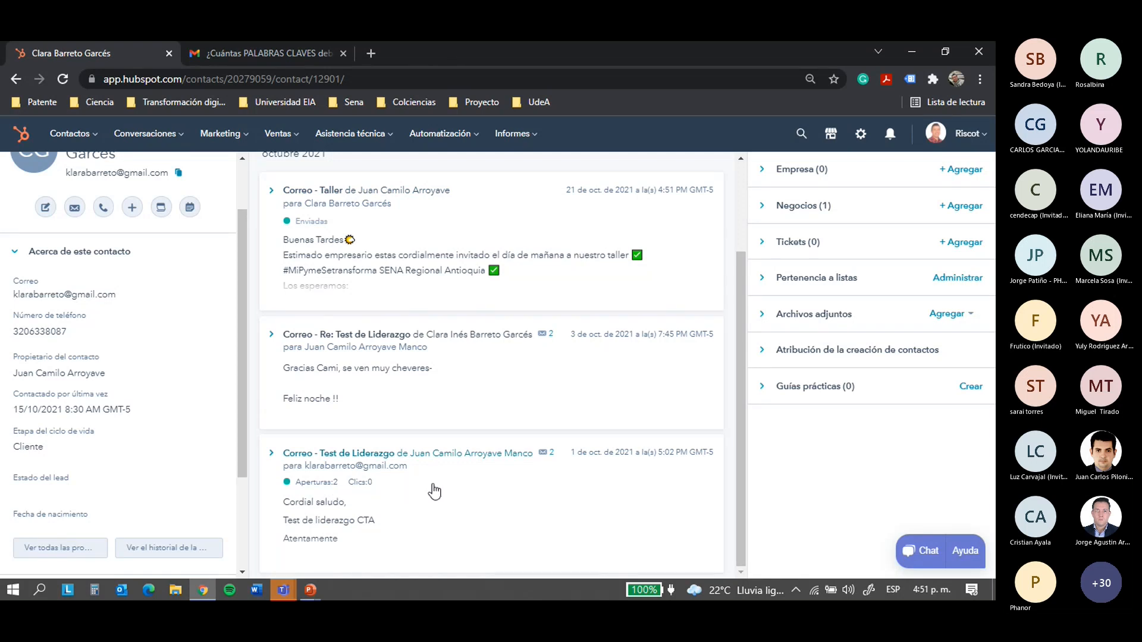
scroll(434, 492, "up", 2)
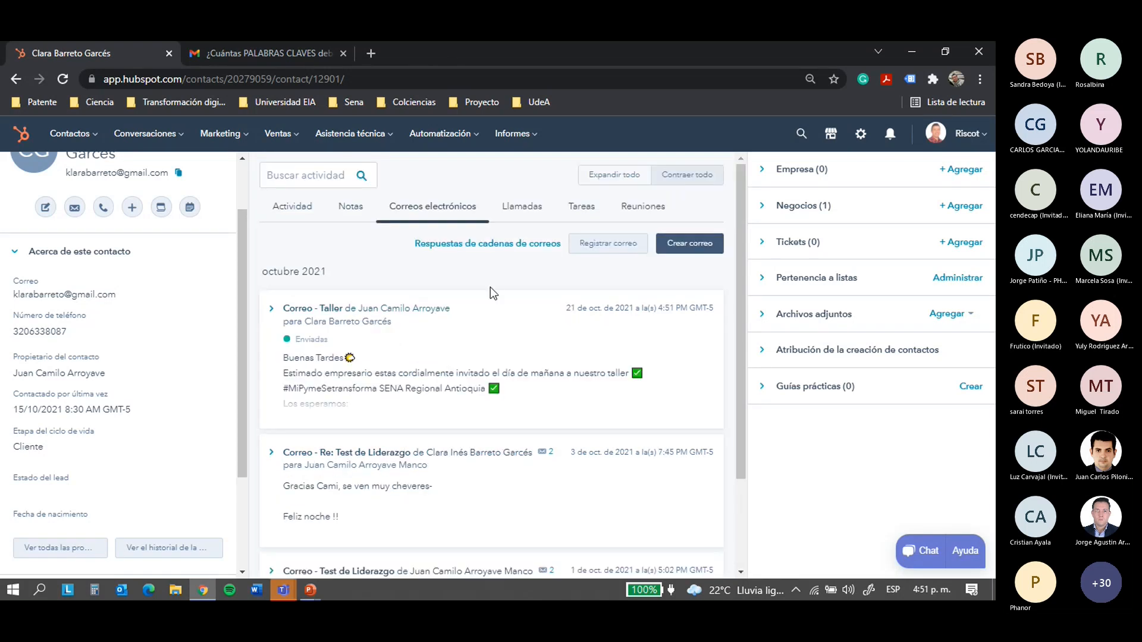
Switch to the Llamadas tab, try Hacer llamada telefónica, and dismiss the calling setup prompt
left_click(520, 210)
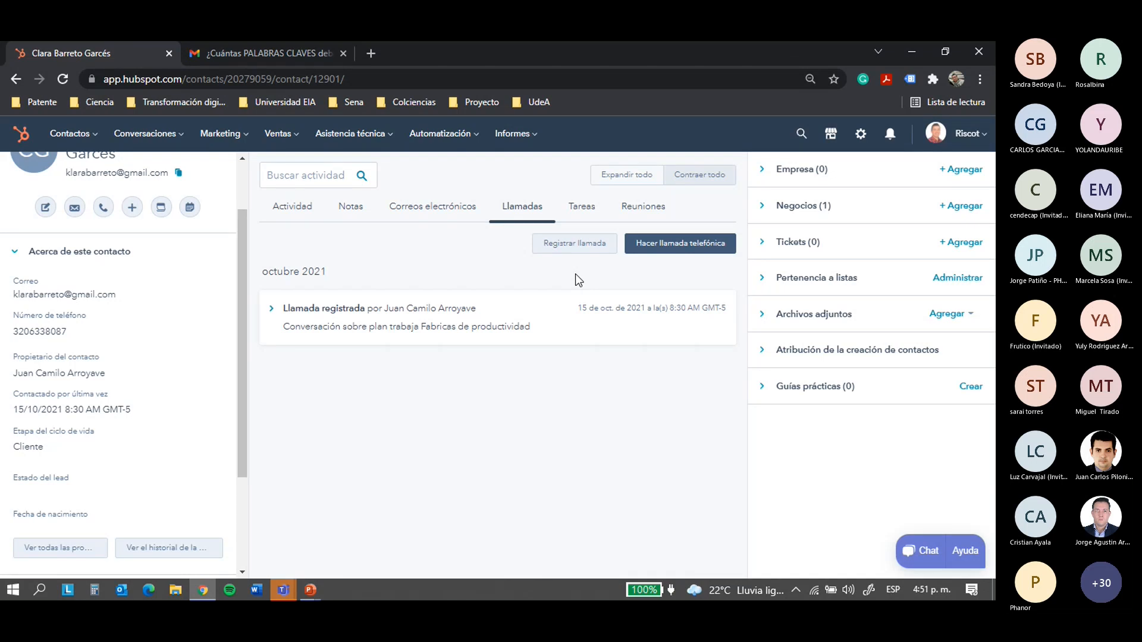
left_click(663, 253)
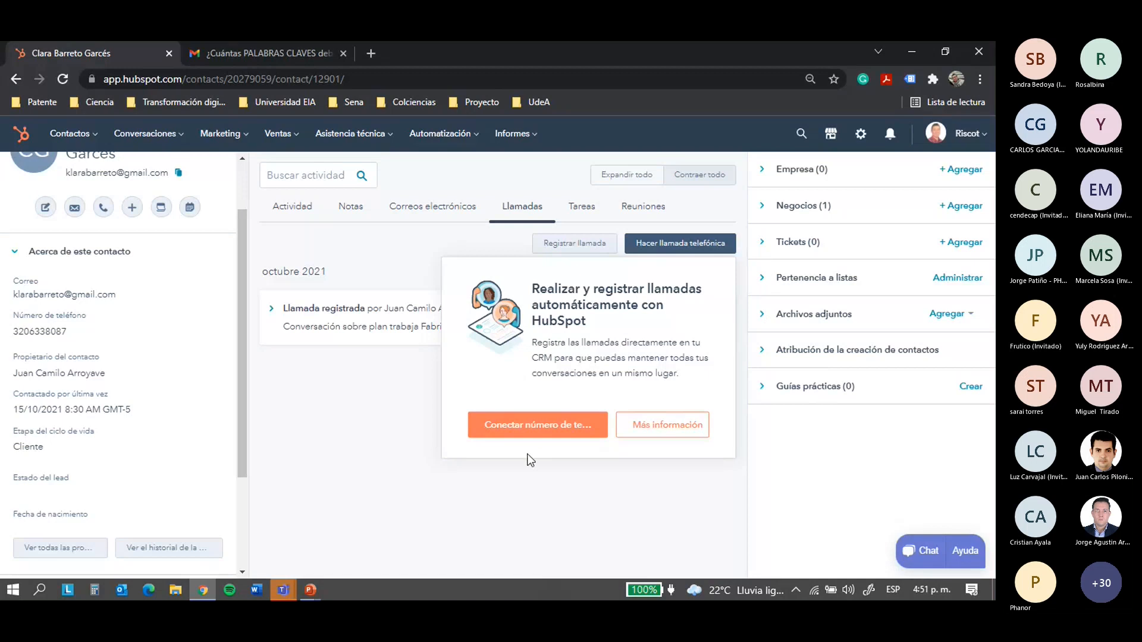
left_click(526, 489)
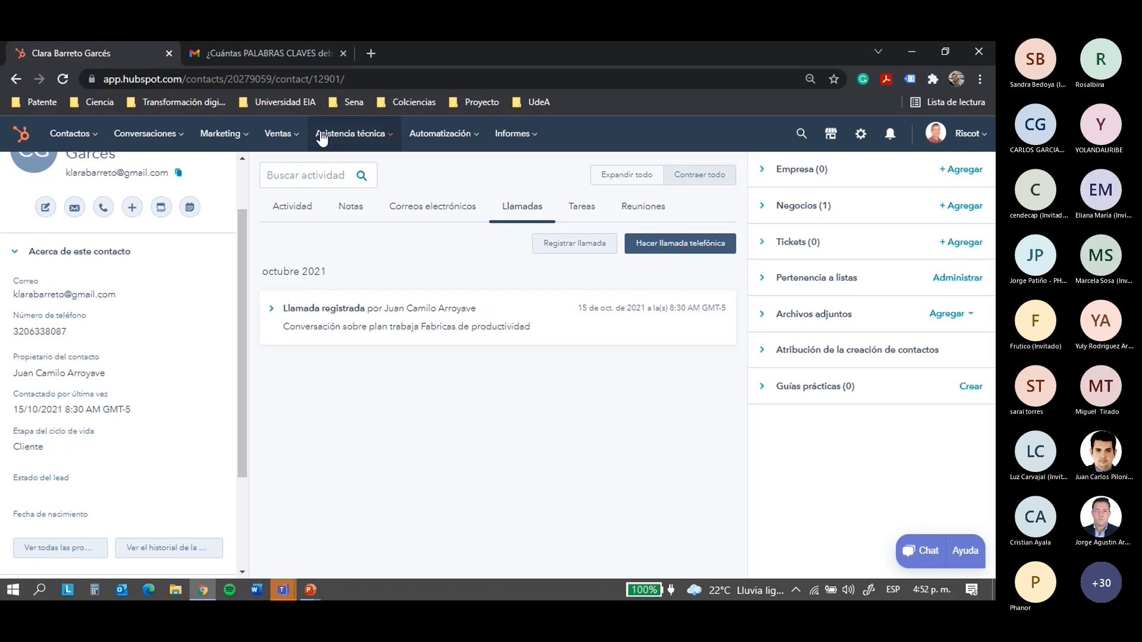
Start logging a call with outcome Conectado and description 'Gestión inventarios modelo MRP-'
left_click(563, 252)
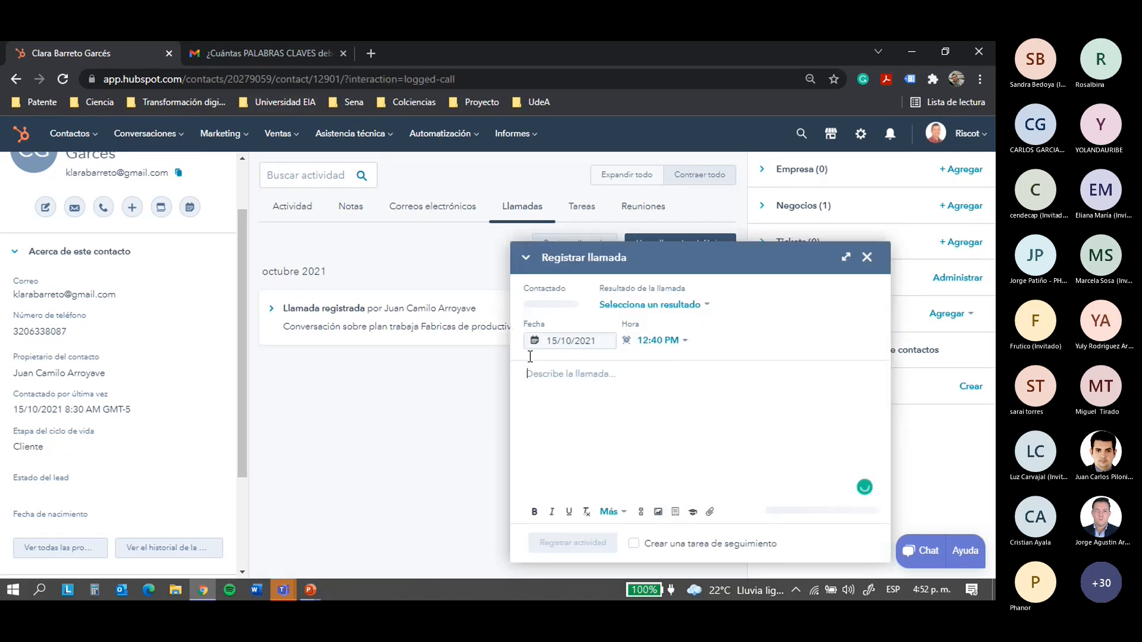
left_click(706, 306)
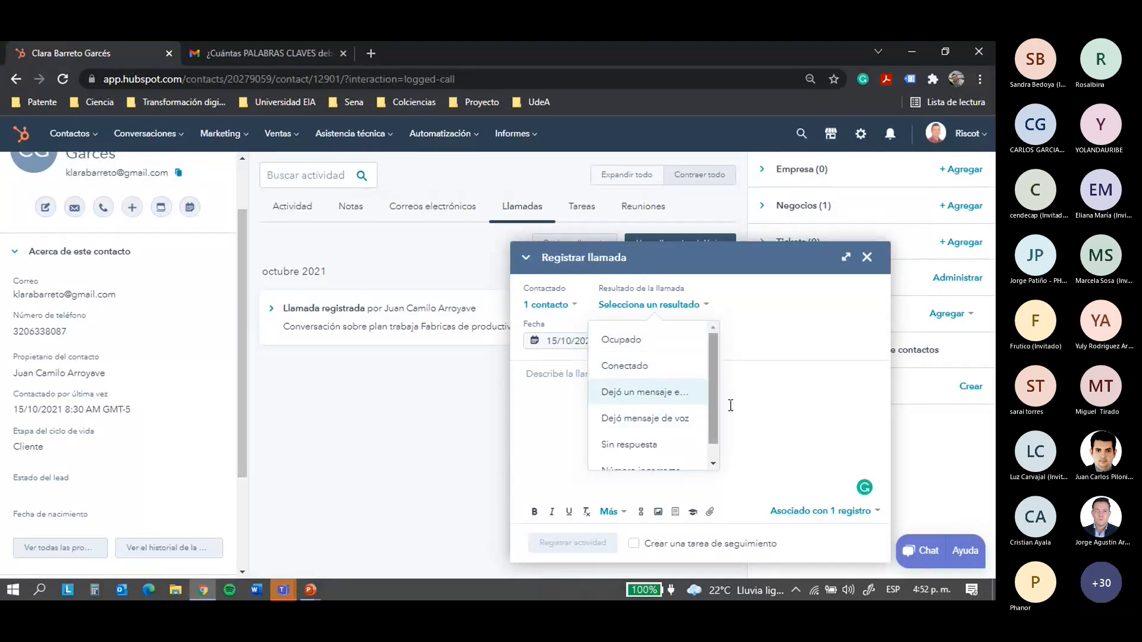
scroll(716, 425, "down", 1)
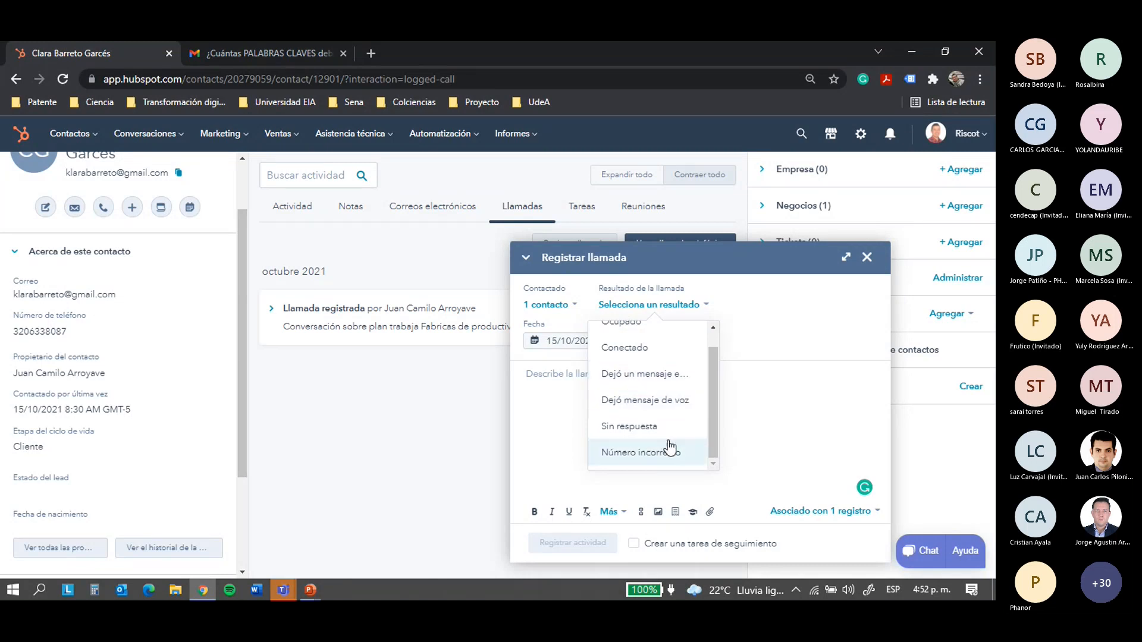
scroll(649, 372, "up", 1)
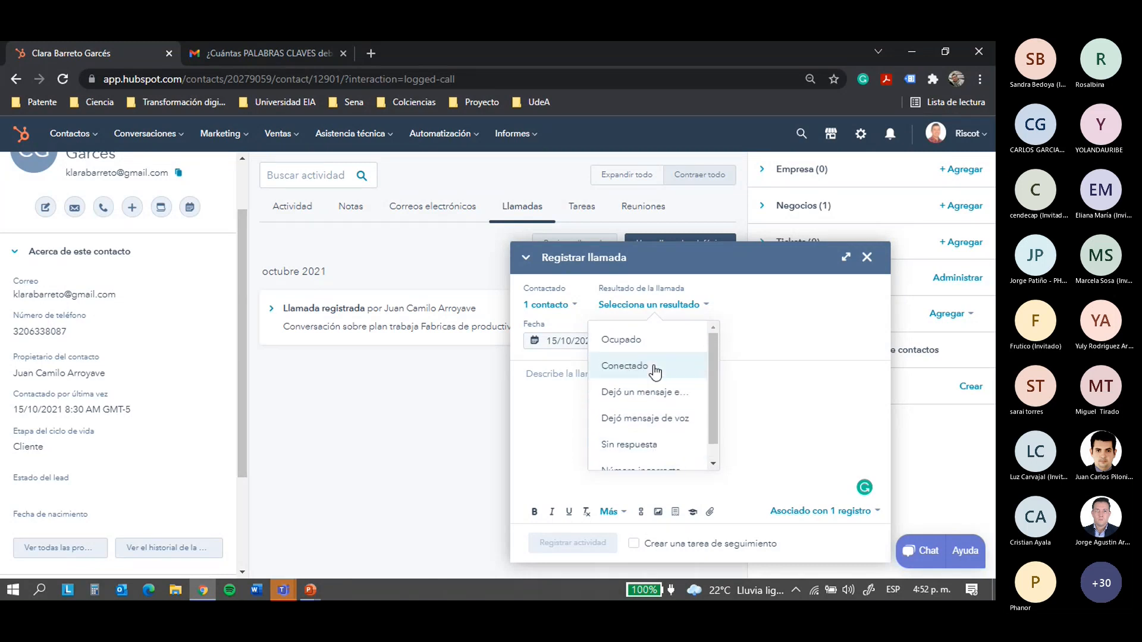
left_click(639, 368)
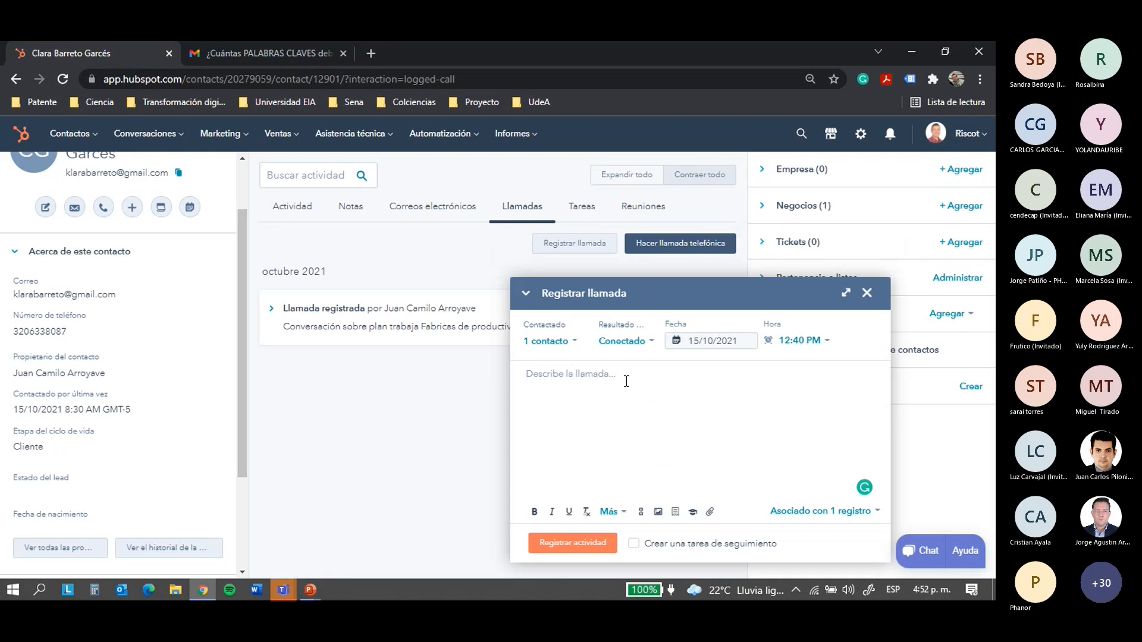
left_click(637, 381)
type("Gestión inventarios modelo MRP")
key("Caps_Lock")
type("-")
Set the call to 15/10/2021 at 9:00 AM, save it, and view the Tareas tab
left_click(722, 341)
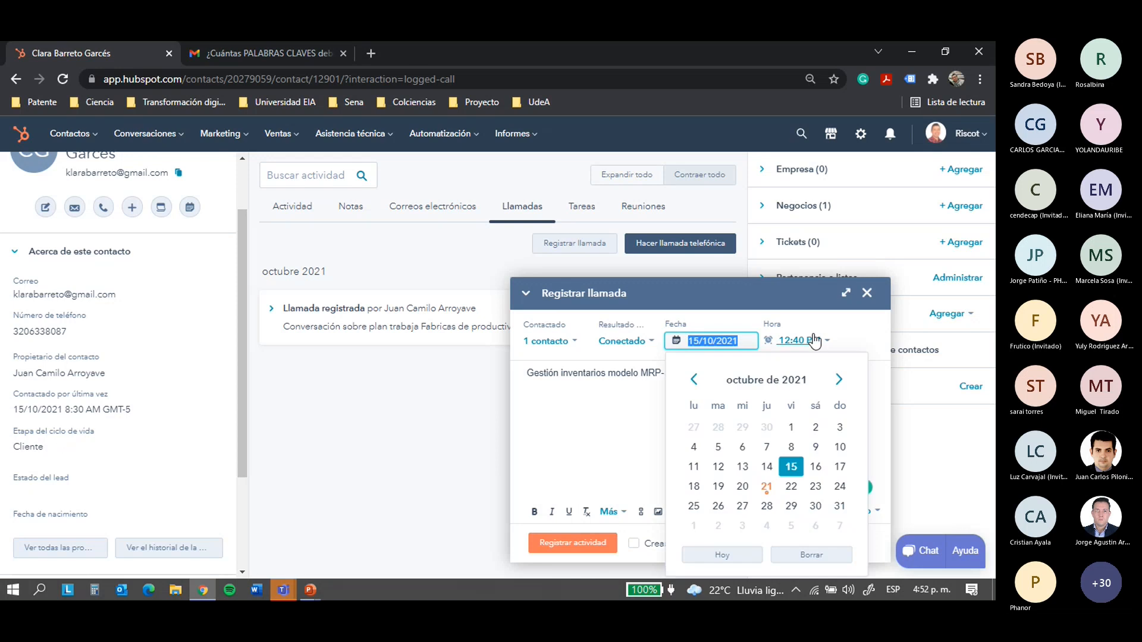
left_click(826, 343)
scroll(756, 440, "up", 5)
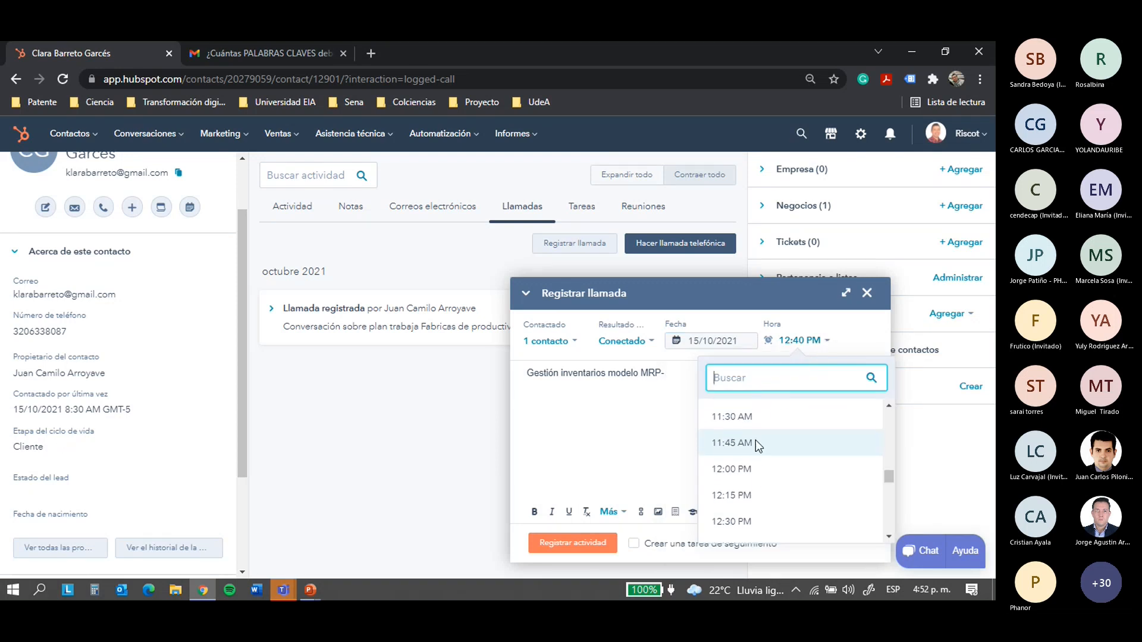
left_click(748, 443)
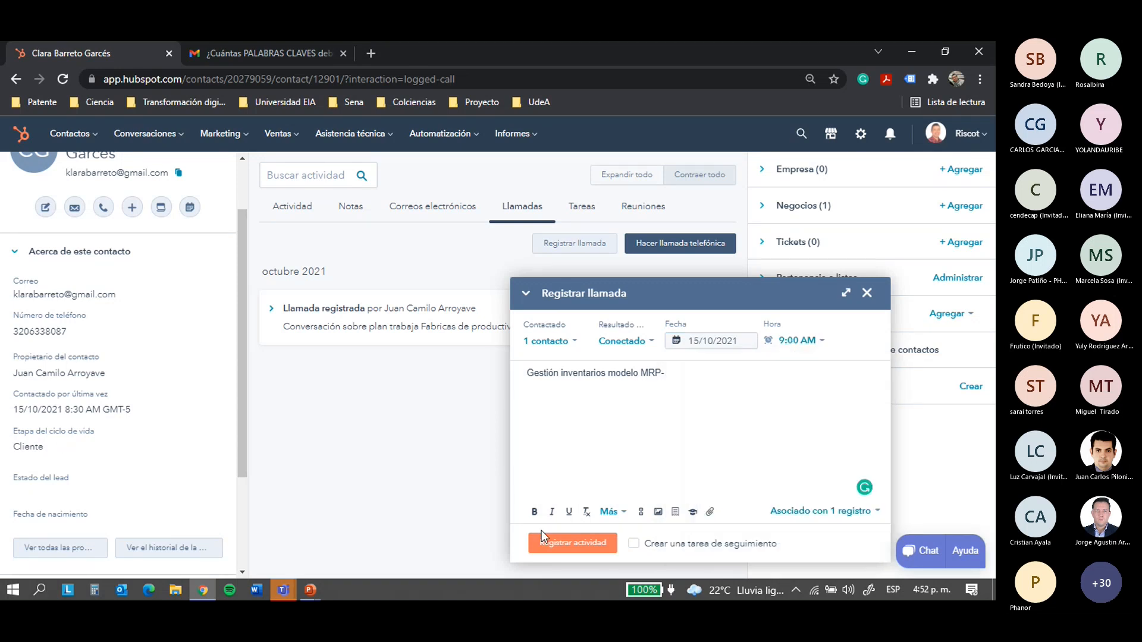
left_click(546, 546)
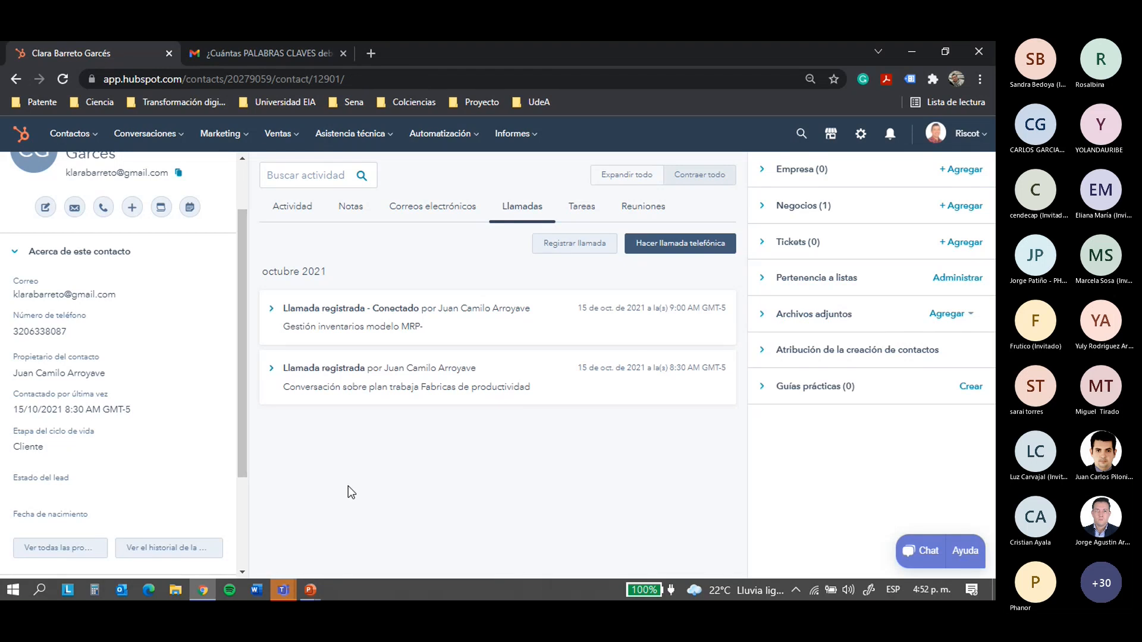
left_click(577, 214)
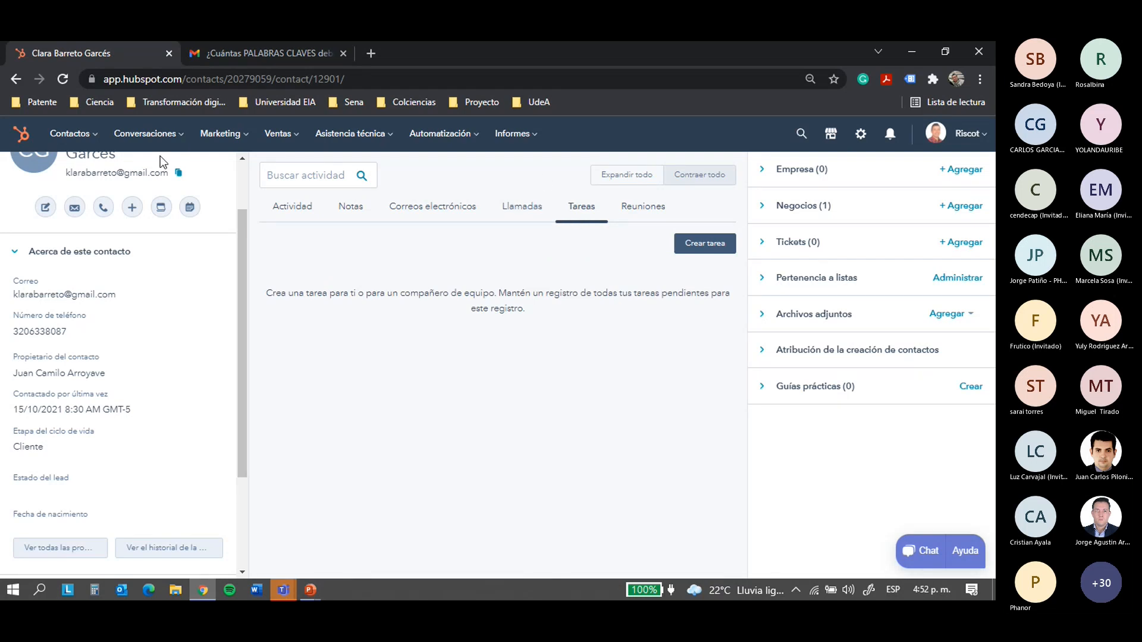
scroll(81, 250, "up", 2)
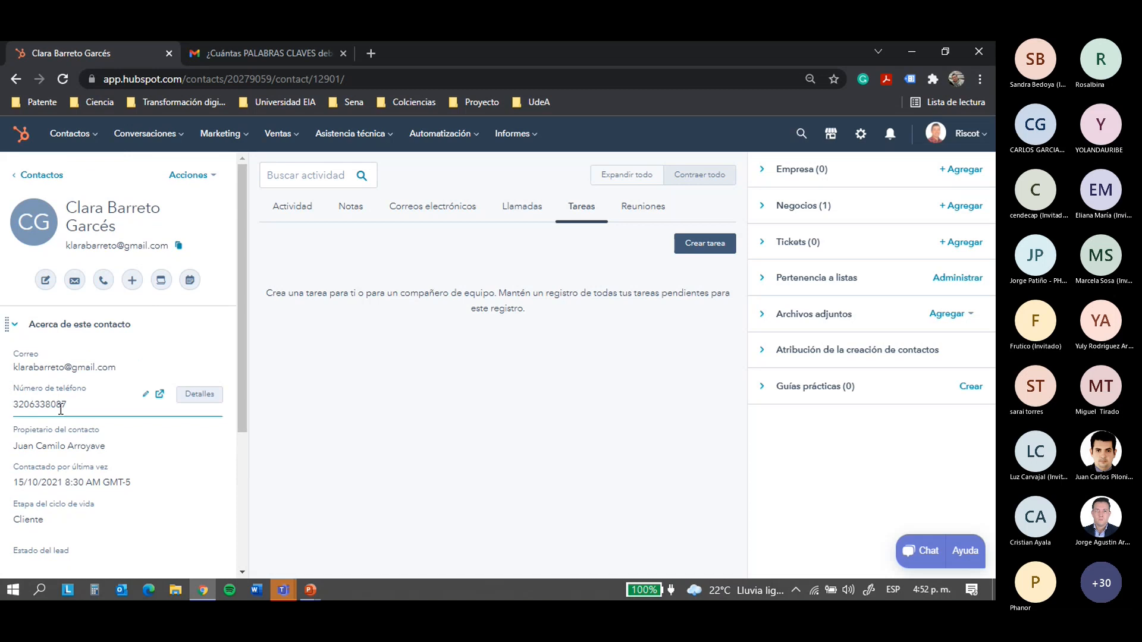
left_click(709, 249)
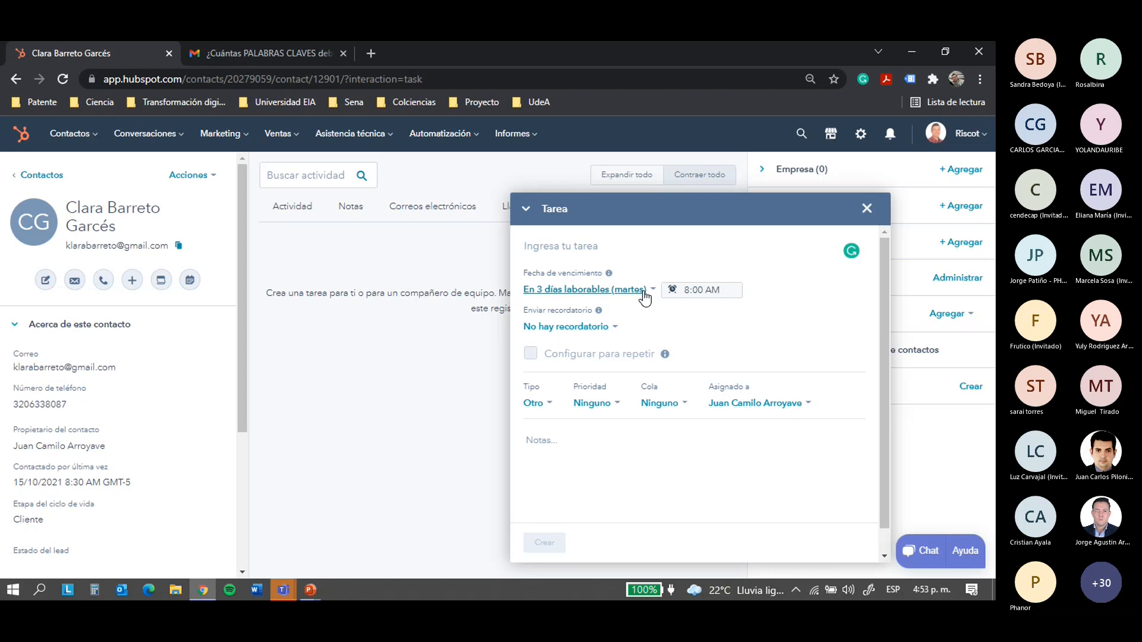
left_click(613, 328)
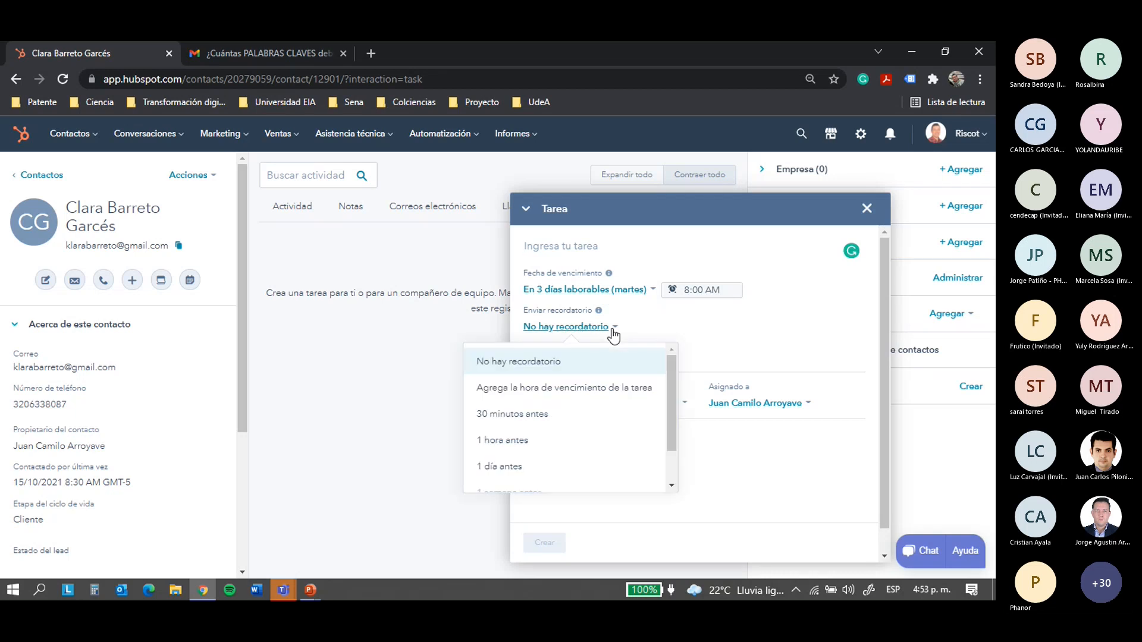
left_click(748, 330)
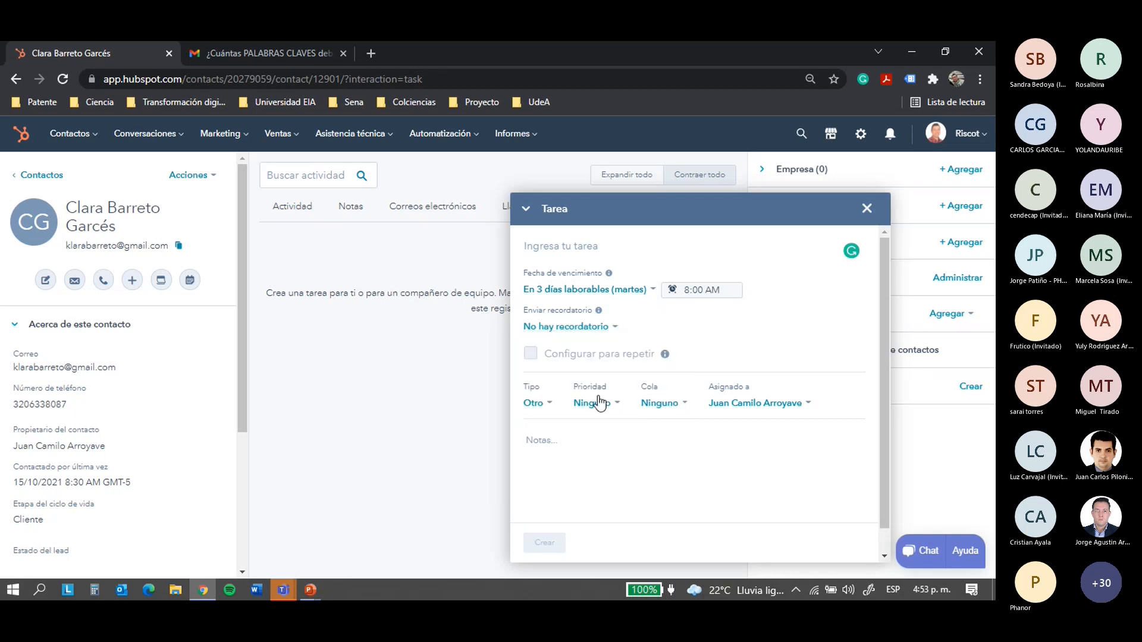
left_click(867, 208)
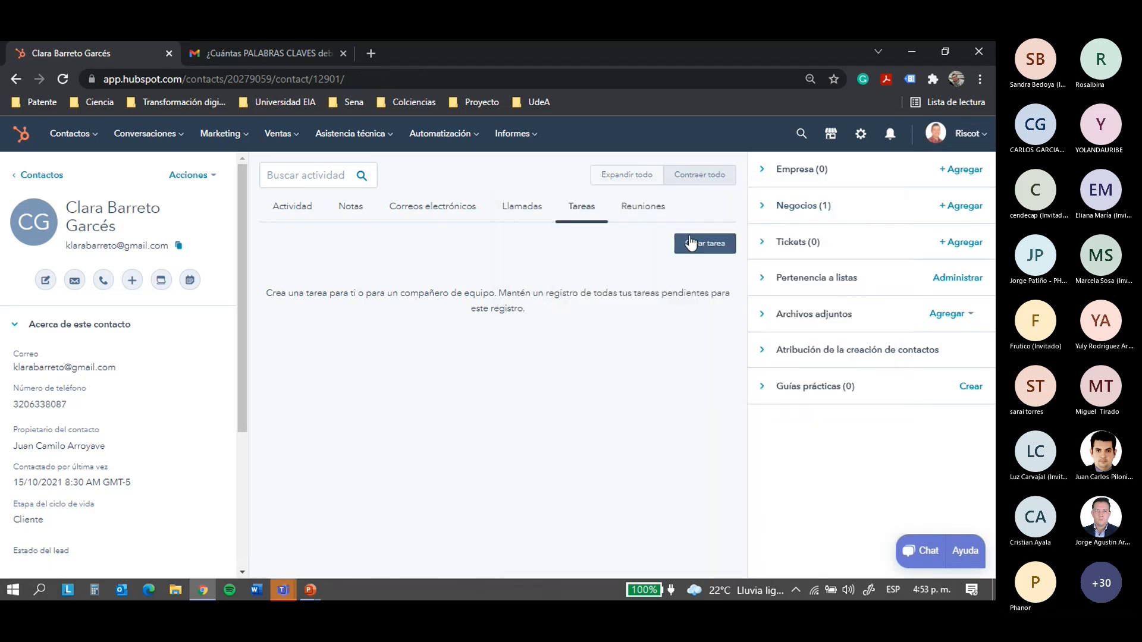
Glance at the Reuniones tab, then return to the Actividad feed and scroll through it
left_click(653, 212)
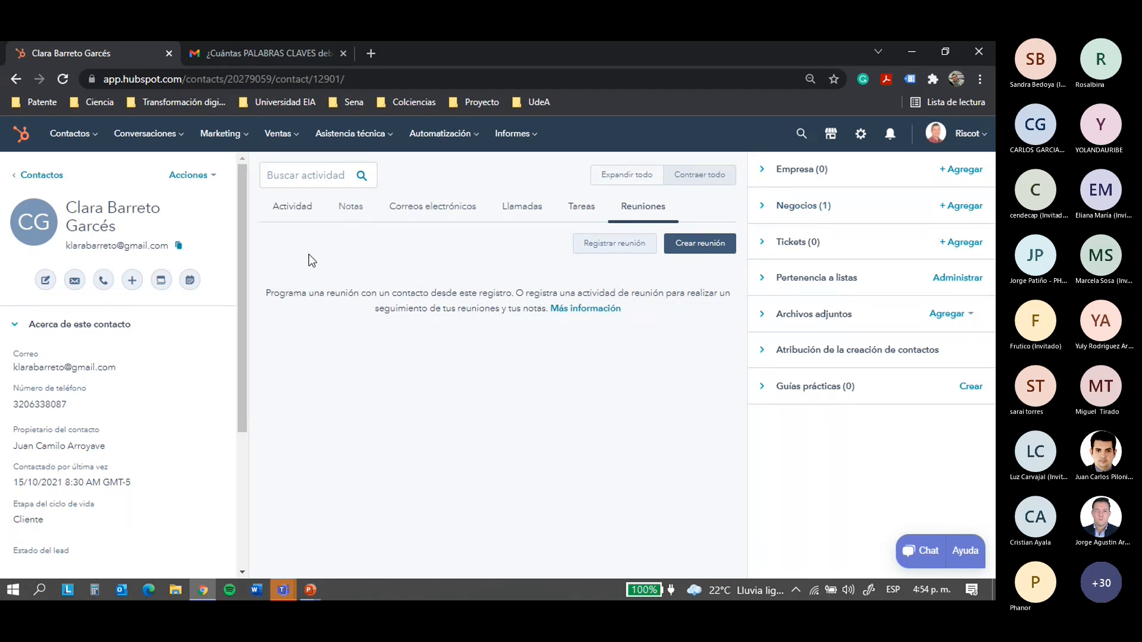
left_click(292, 208)
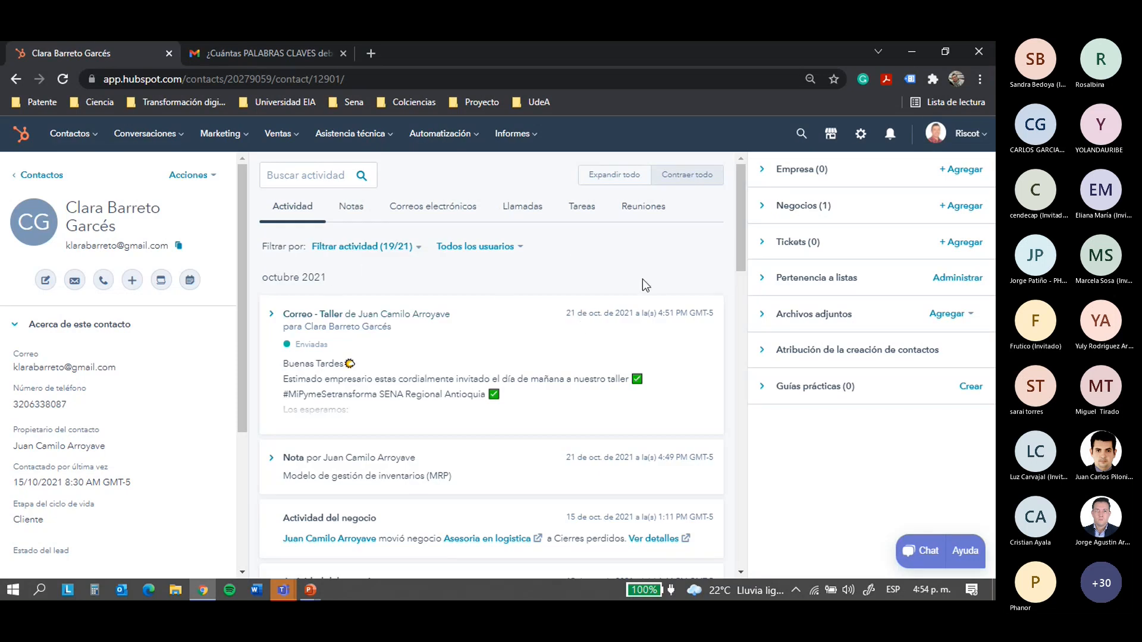
scroll(506, 273, "down", 10)
scroll(506, 276, "up", 10)
Expand the contact's Empresa section in the sidebar
left_click(797, 186)
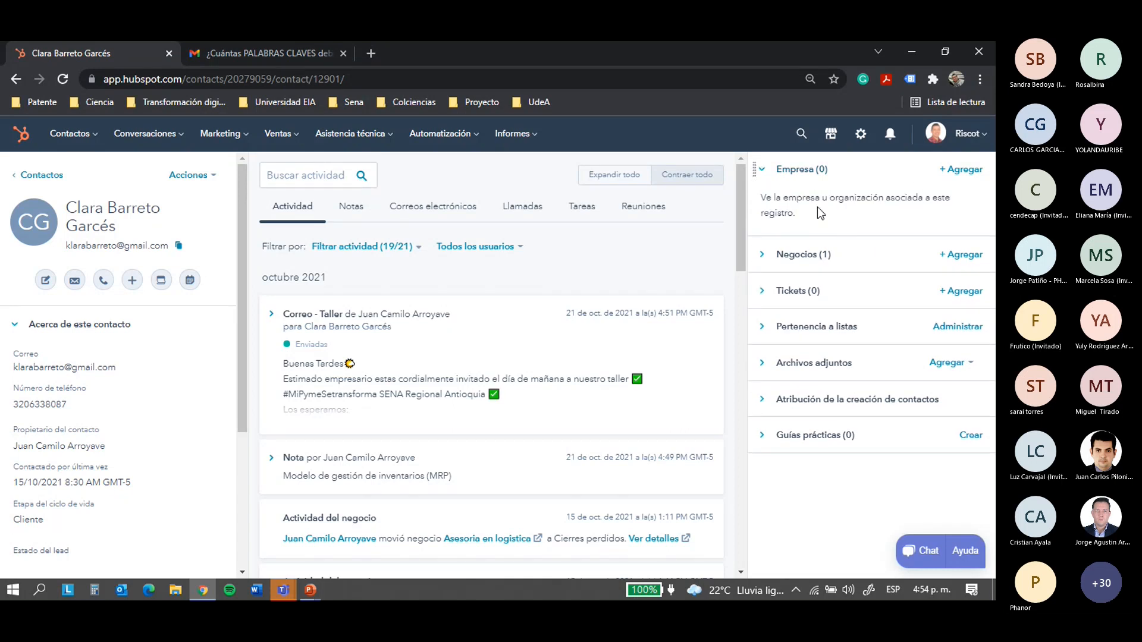
left_click_drag(778, 201, 859, 199)
left_click(859, 198)
Associate the existing company BIALTEC, found by searching 'bIAL', with the contact
left_click(960, 172)
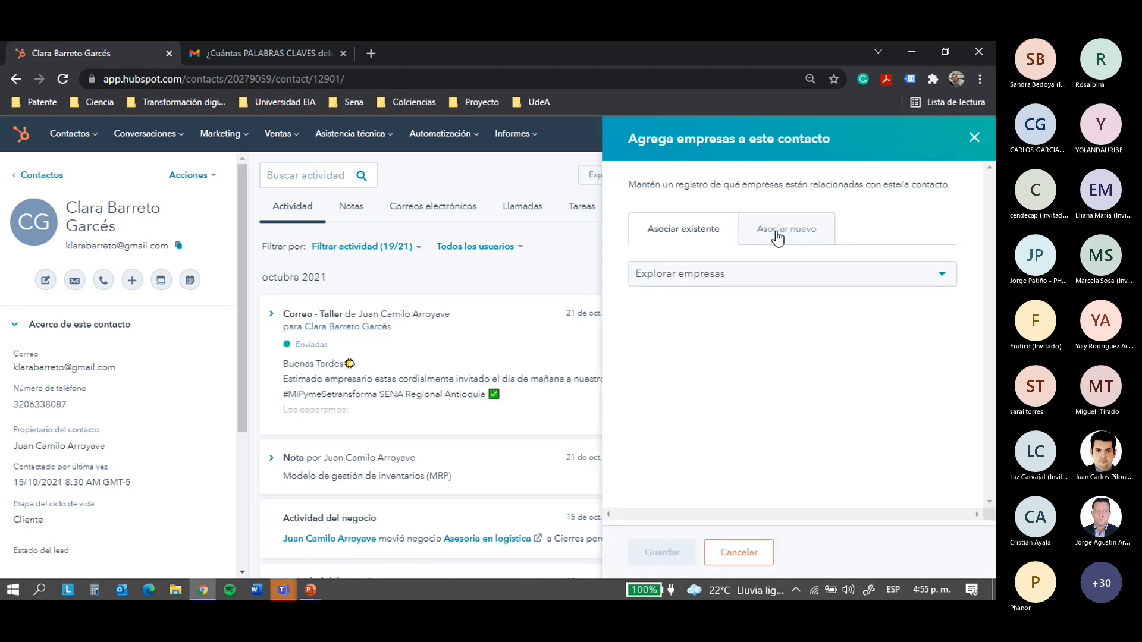
left_click(773, 236)
left_click(729, 237)
left_click(721, 280)
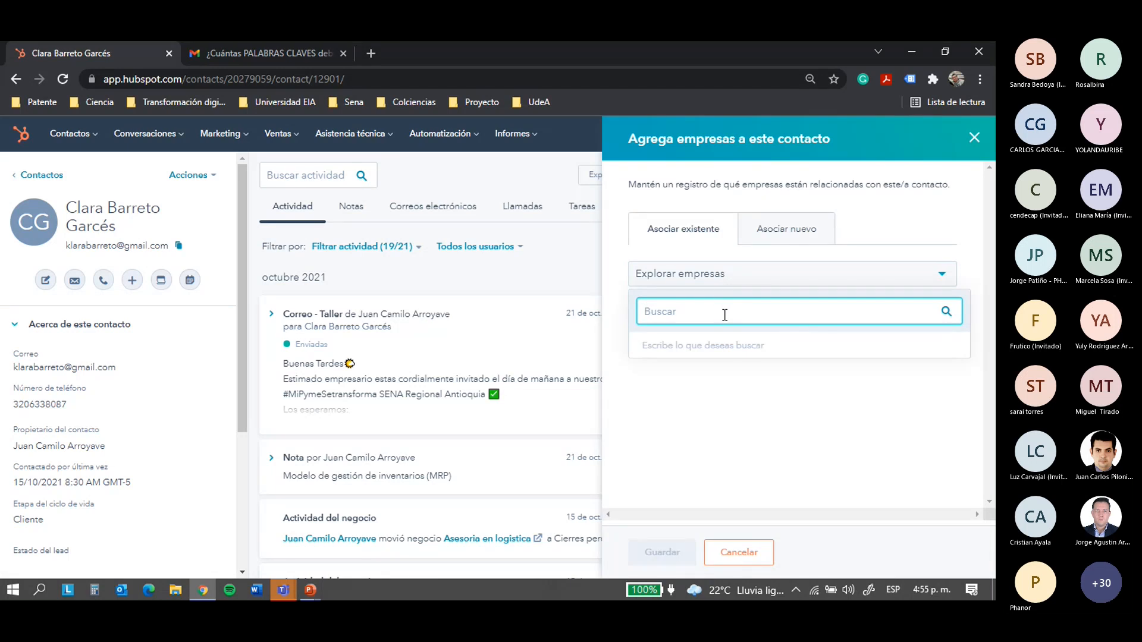
type("bIAL")
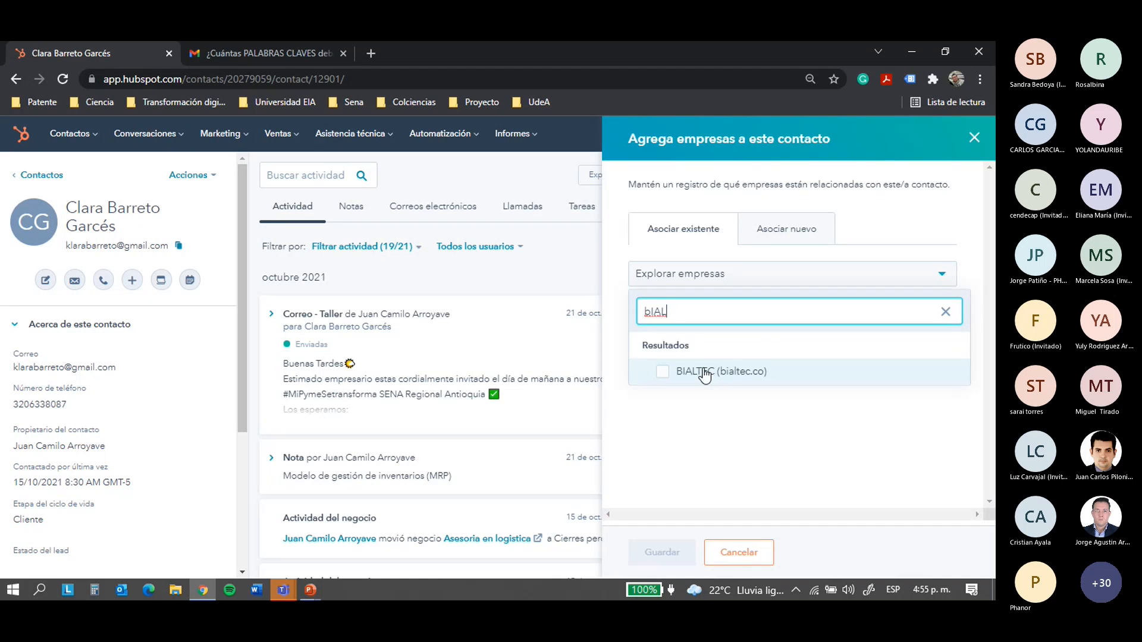
left_click(704, 372)
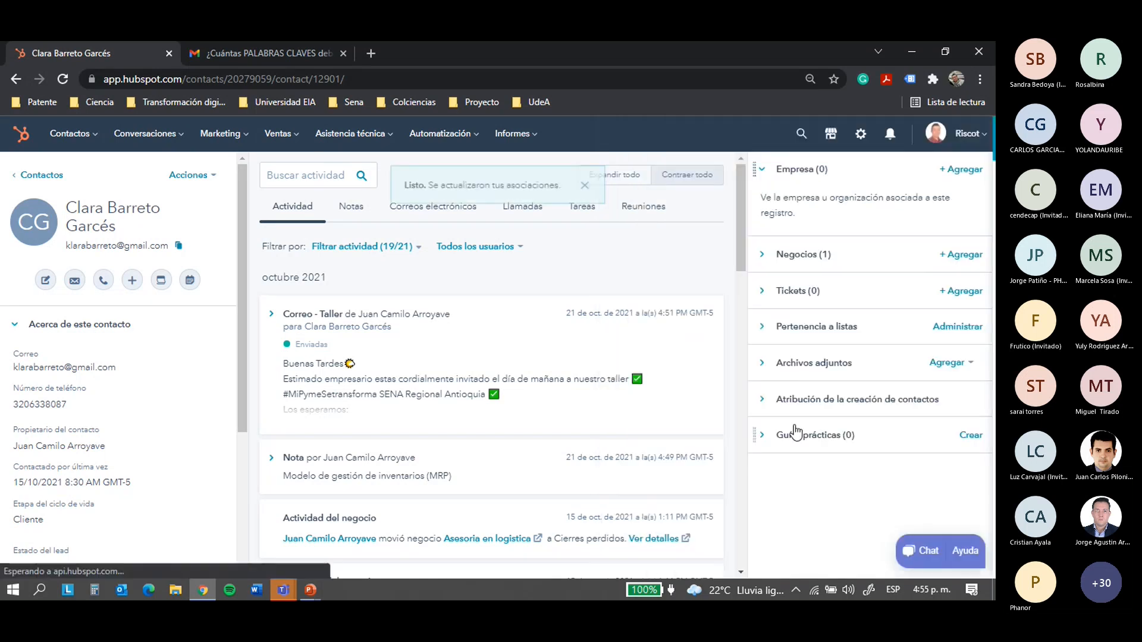
mouse_move(918, 223)
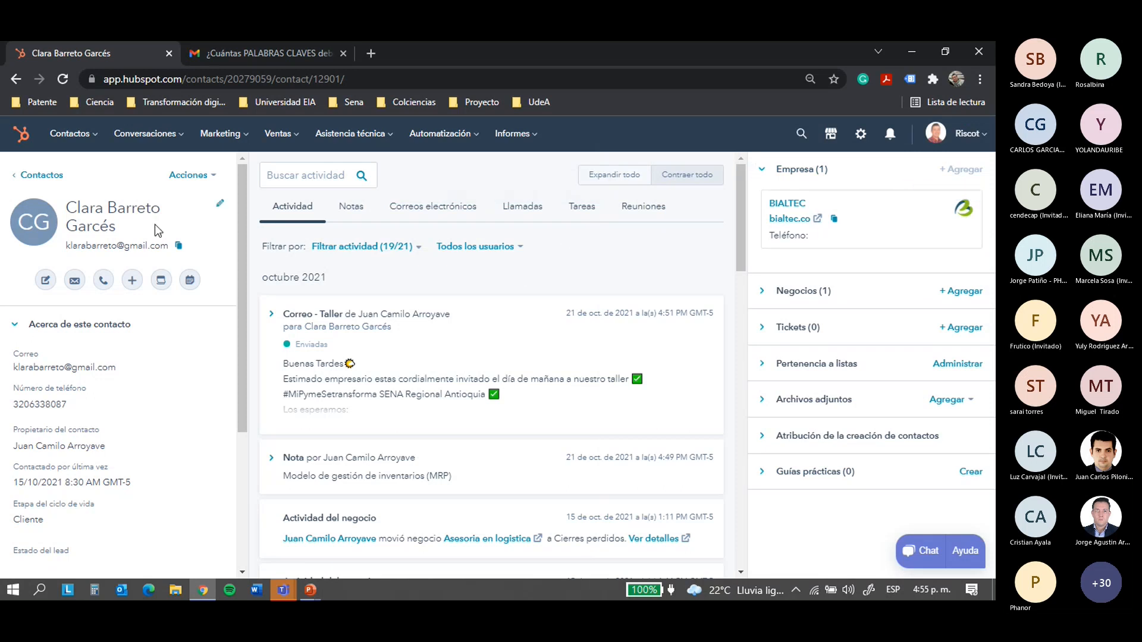
left_click(220, 203)
Enter 'Lider de Inventarios en BIALTEC' in the contact's Cargo field and save it
left_click(250, 324)
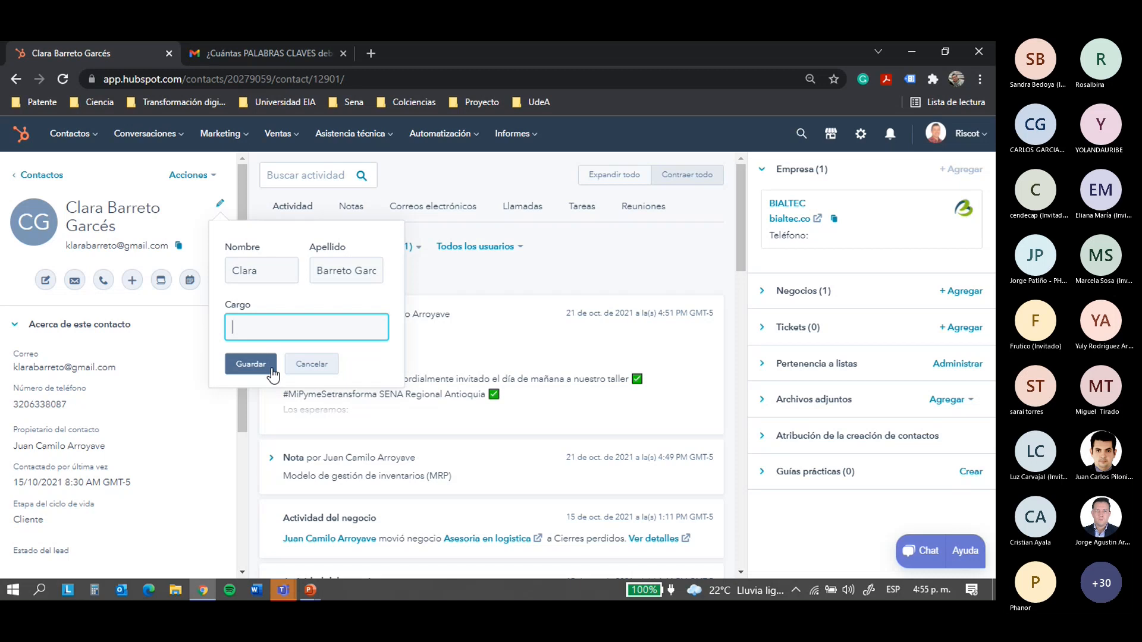
type("Lider de Inve")
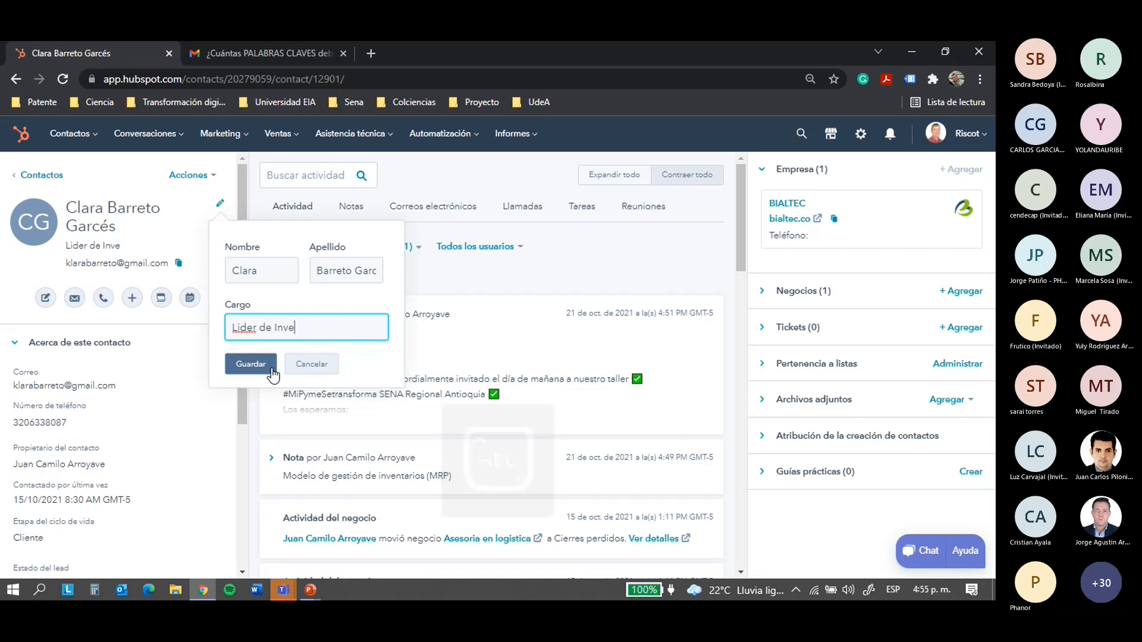
type("ntarios en BIALTEC")
left_click(250, 364)
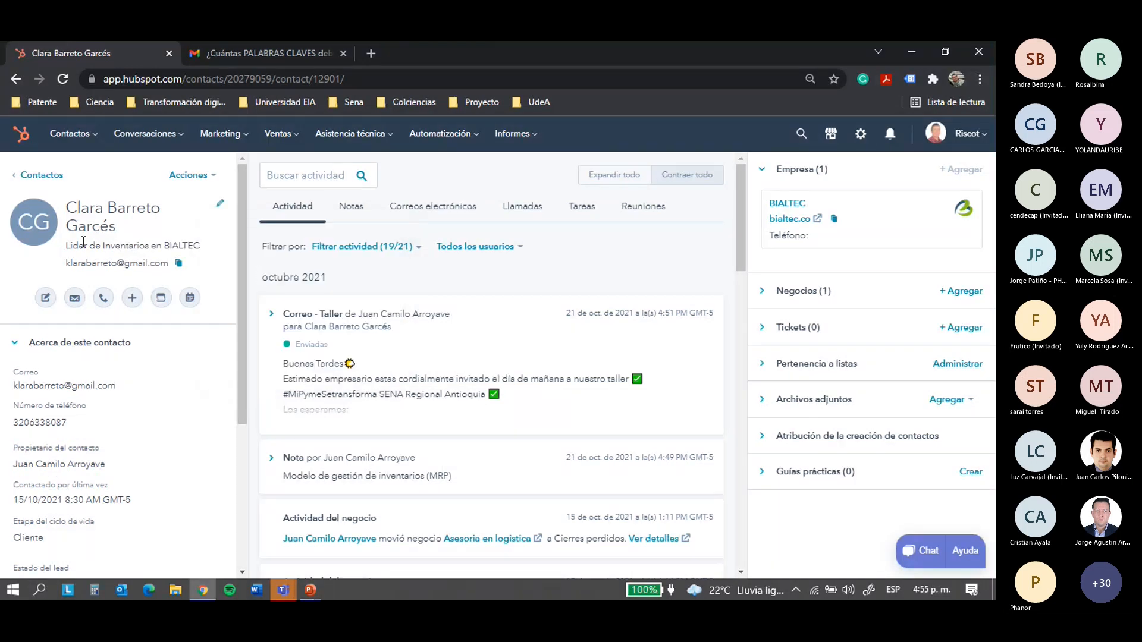
left_click_drag(151, 245, 187, 245)
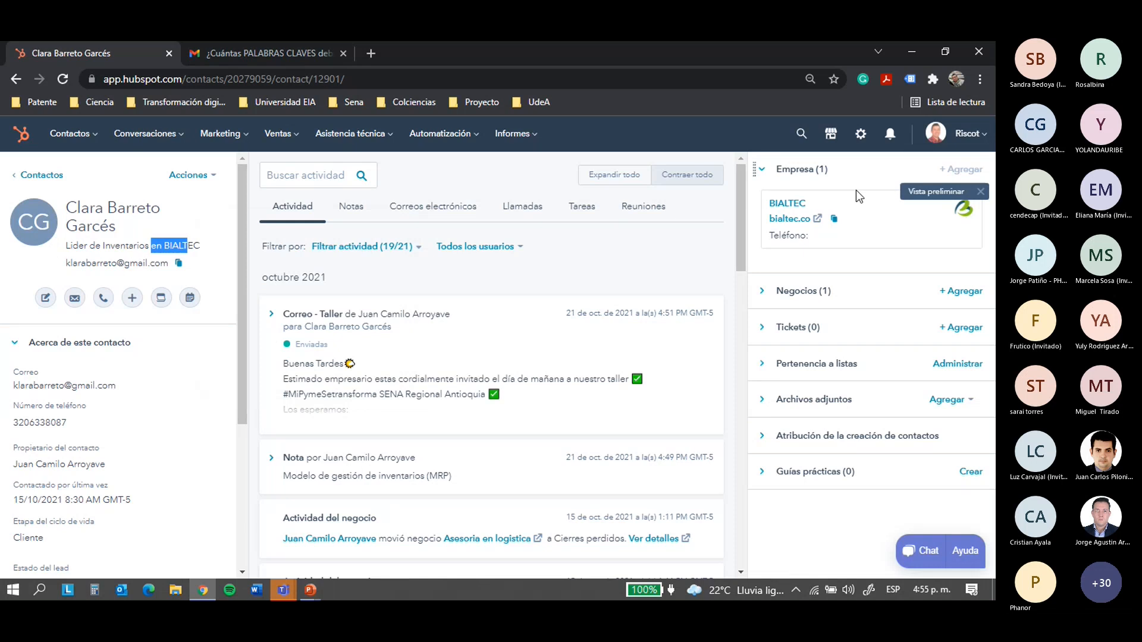
Collapse Empresa and review the deal's 100.000,00 amount and closing date under Negocios
left_click(795, 170)
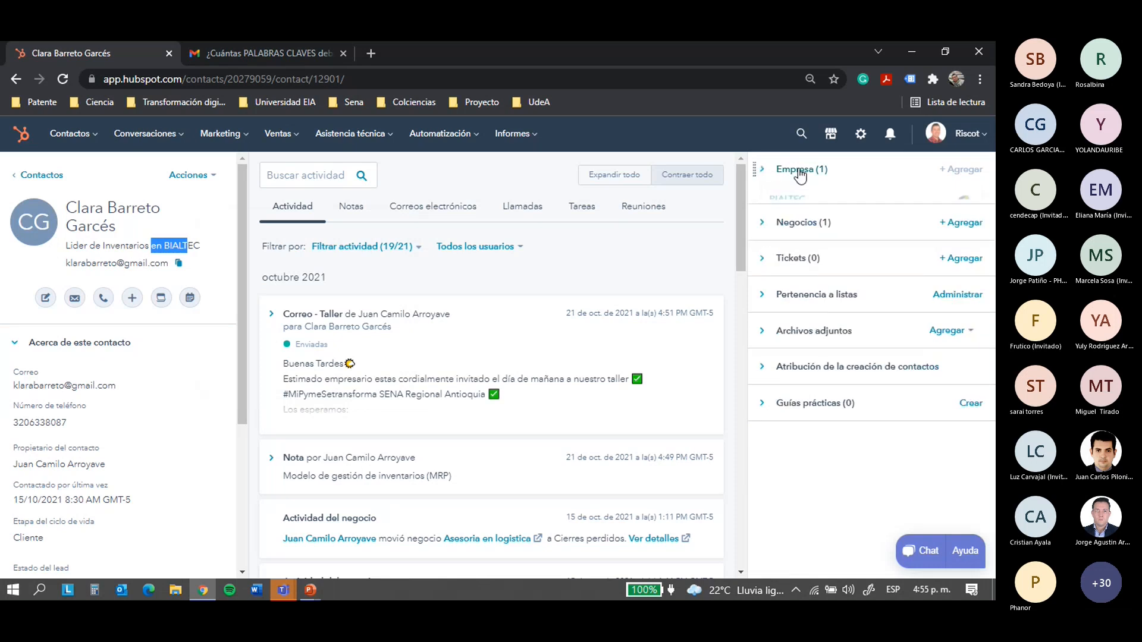
left_click(801, 215)
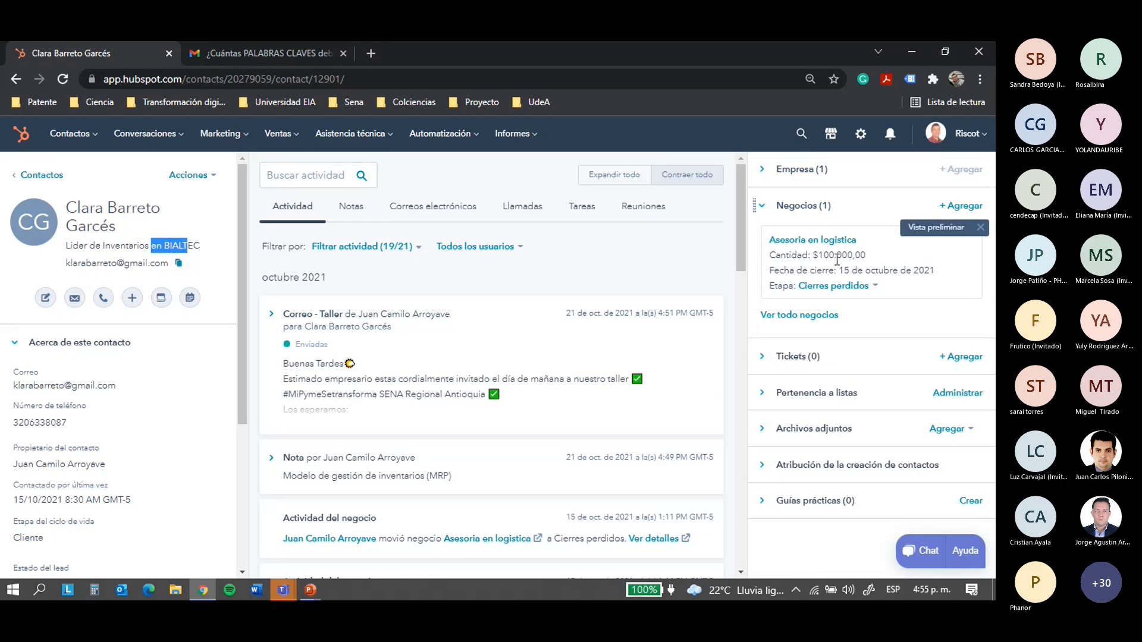
left_click_drag(819, 256, 856, 256)
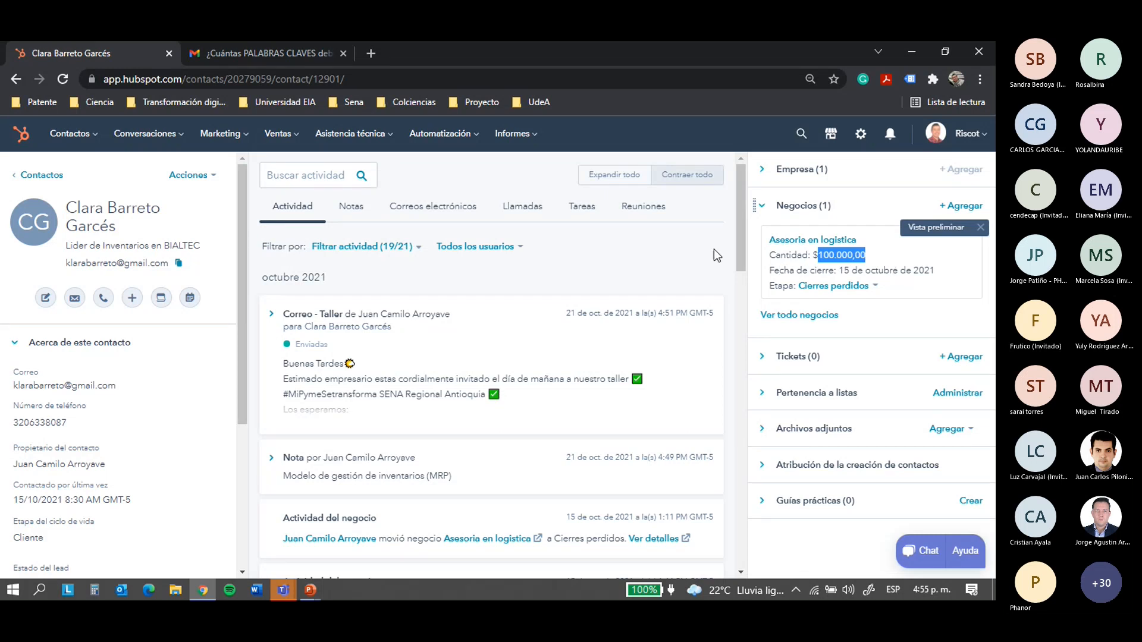
left_click_drag(782, 273, 943, 273)
left_click(941, 273)
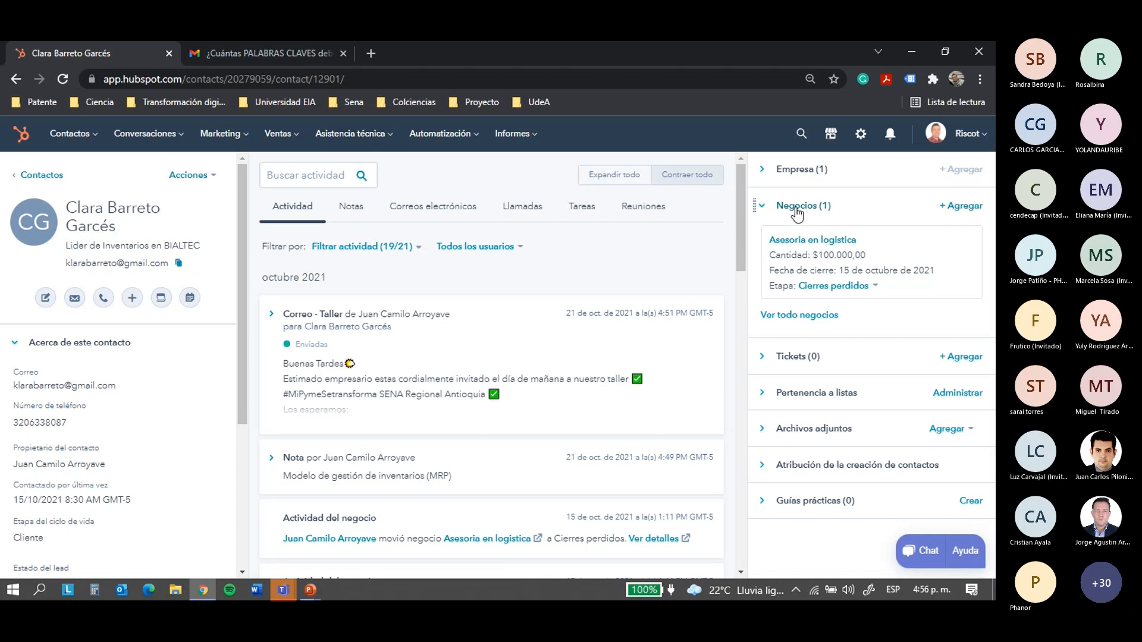
left_click(796, 207)
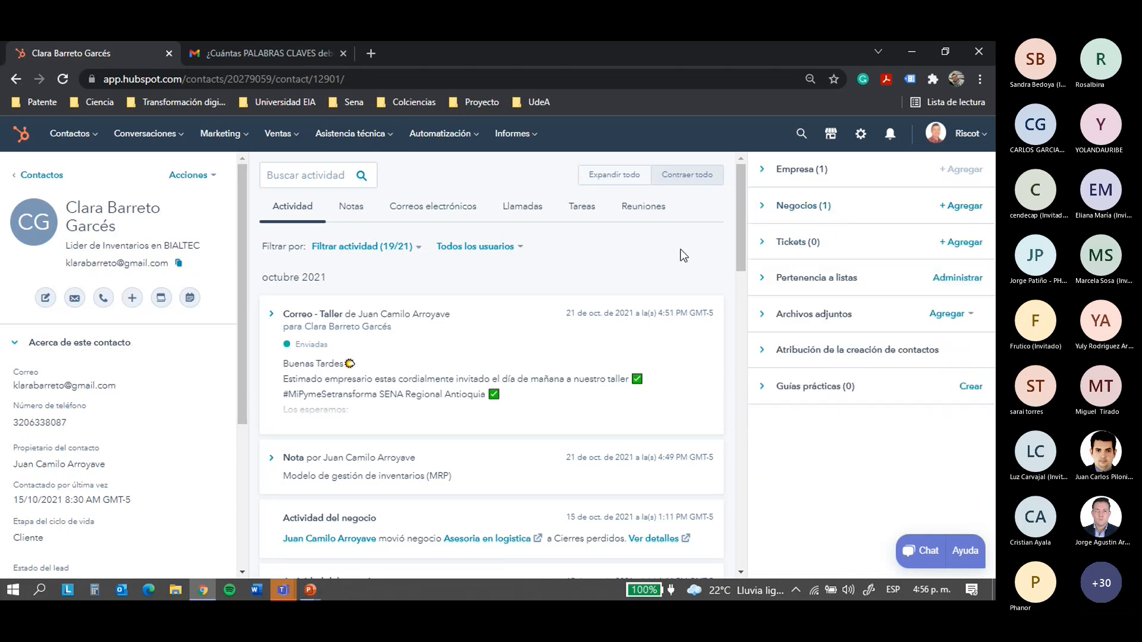
left_click(807, 209)
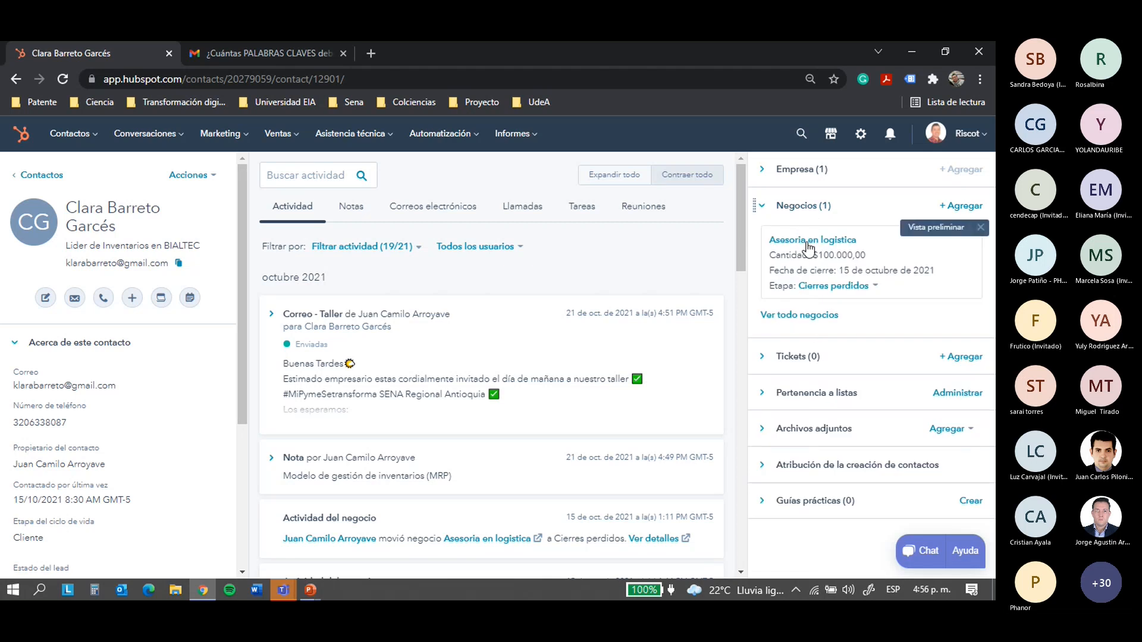
left_click(791, 208)
Expand the Tickets section and read its description text
left_click(800, 244)
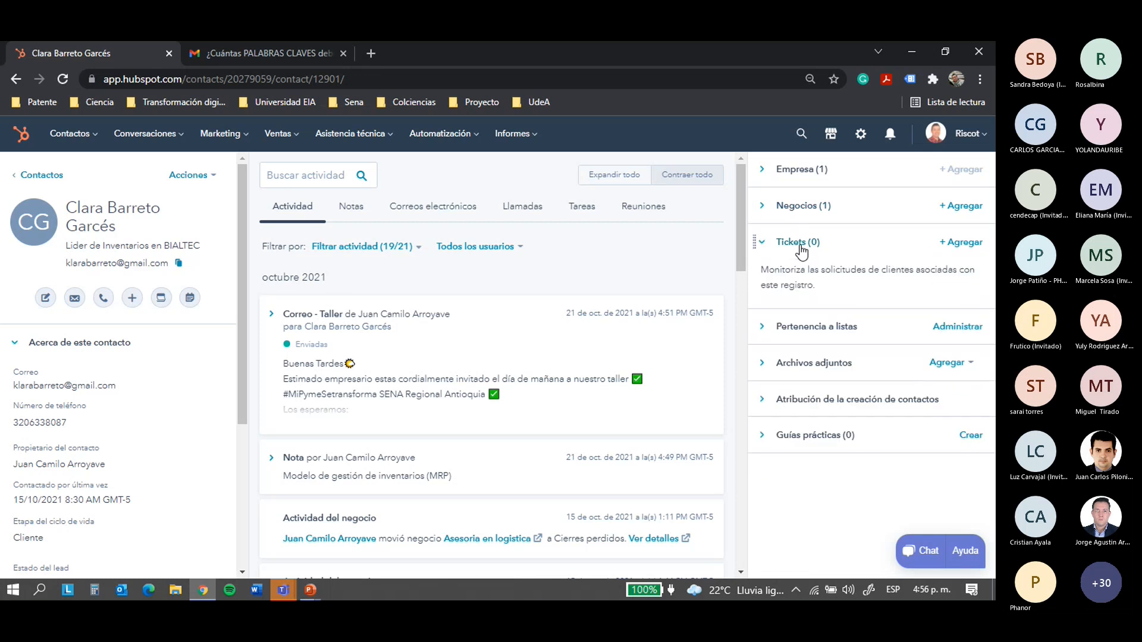
left_click_drag(761, 271, 851, 272)
left_click(869, 272)
left_click_drag(763, 274, 878, 280)
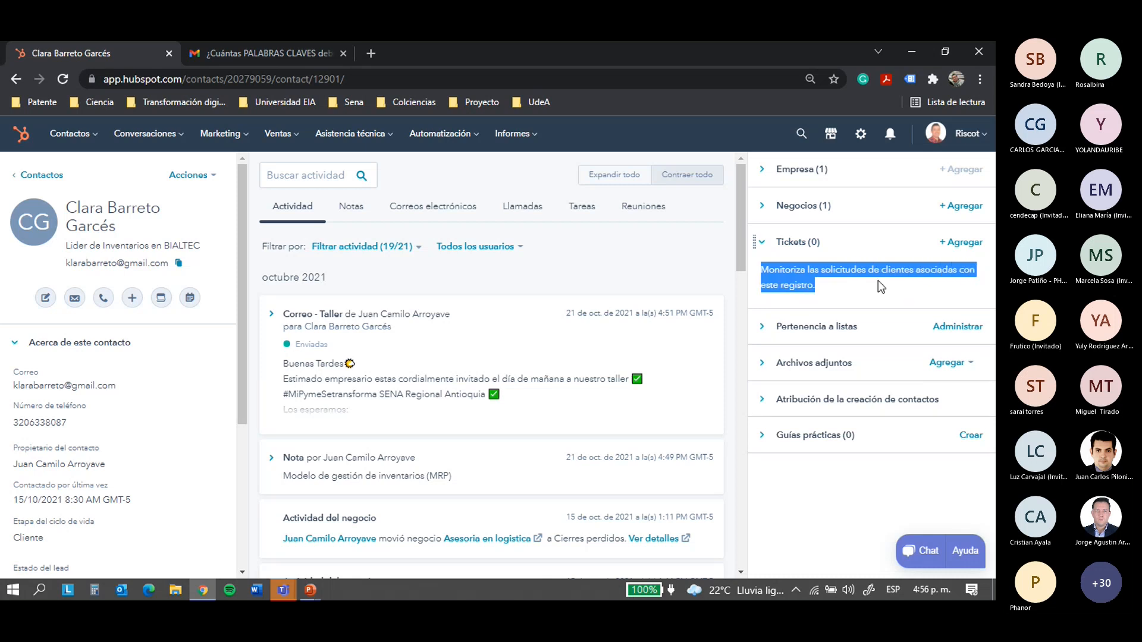
left_click(839, 286)
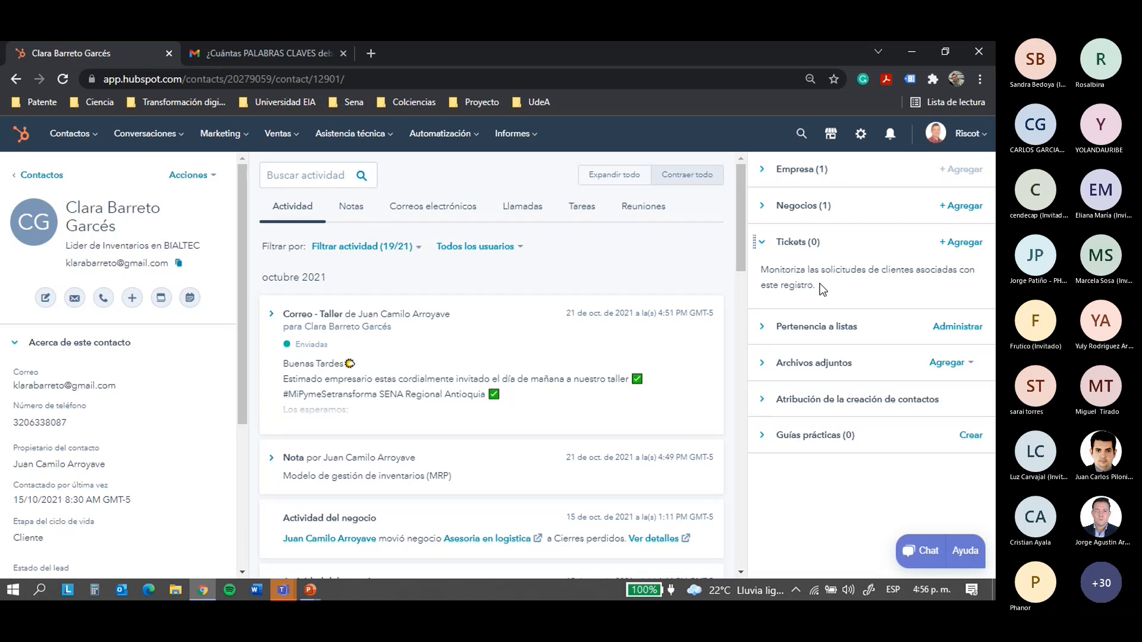
Collapse Tickets, look over Pertenencia a listas, then expand Archivos adjuntos showing six files
left_click(796, 256)
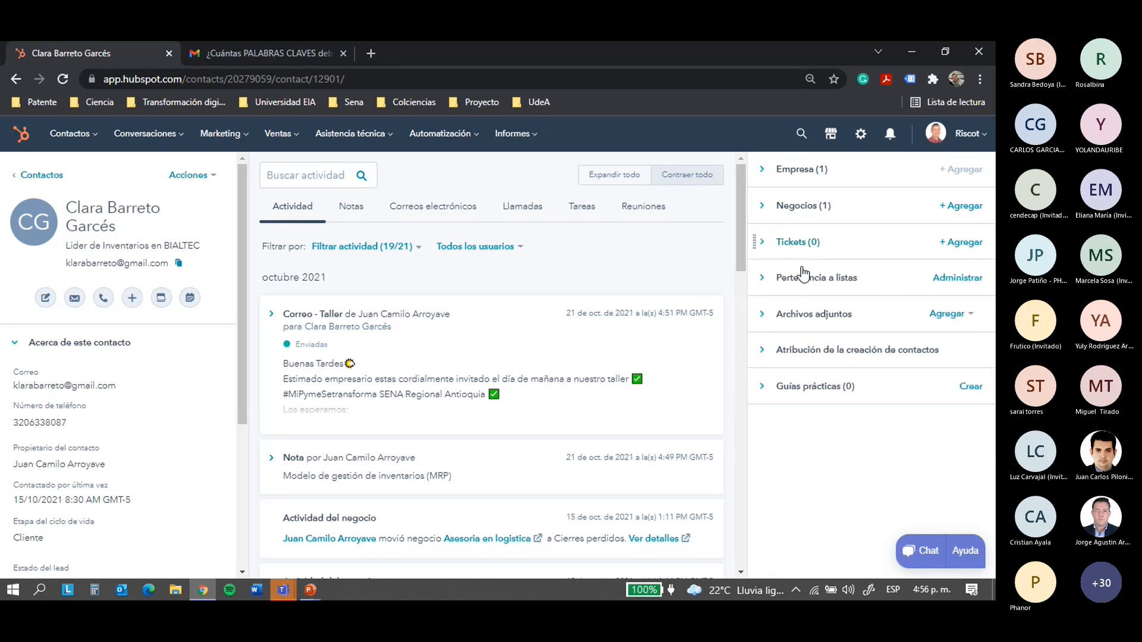
left_click(801, 281)
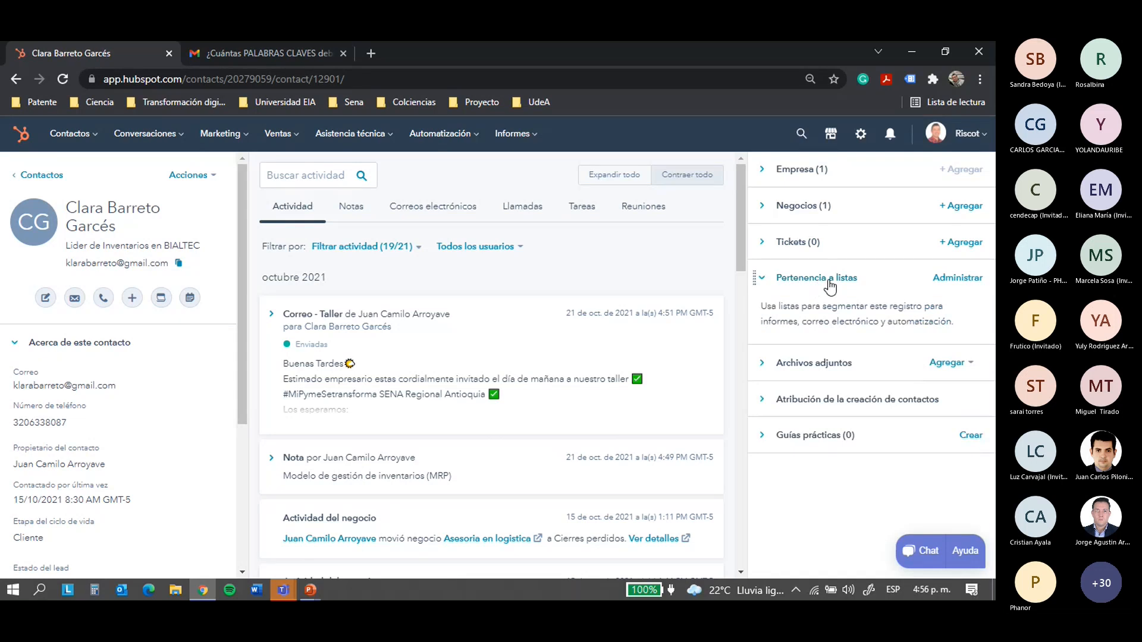
left_click(100, 139)
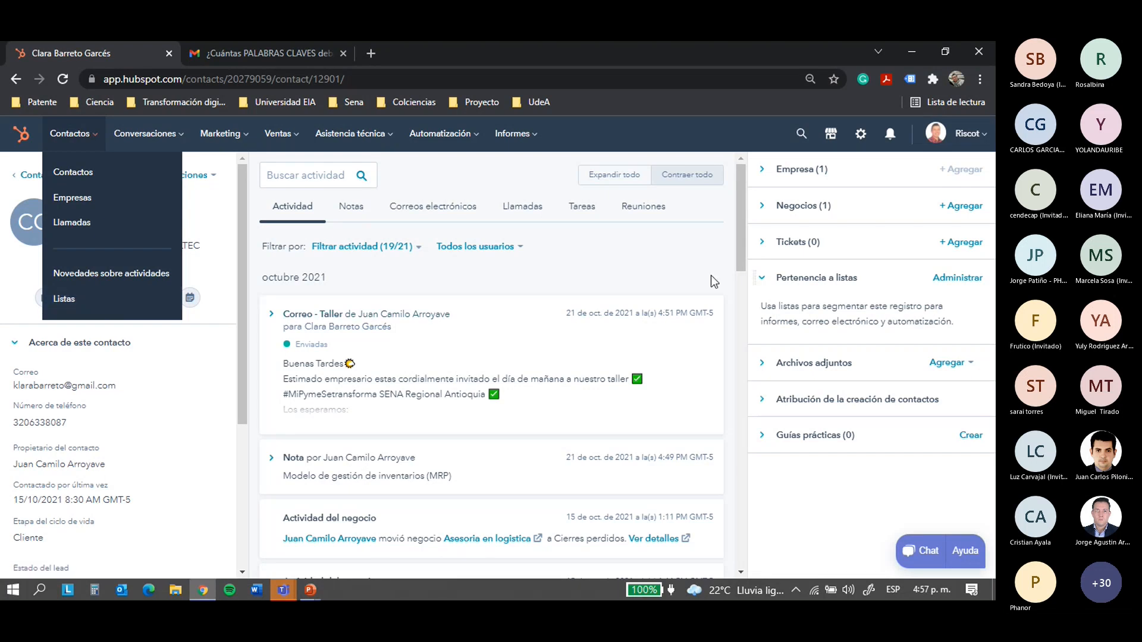
left_click(229, 237)
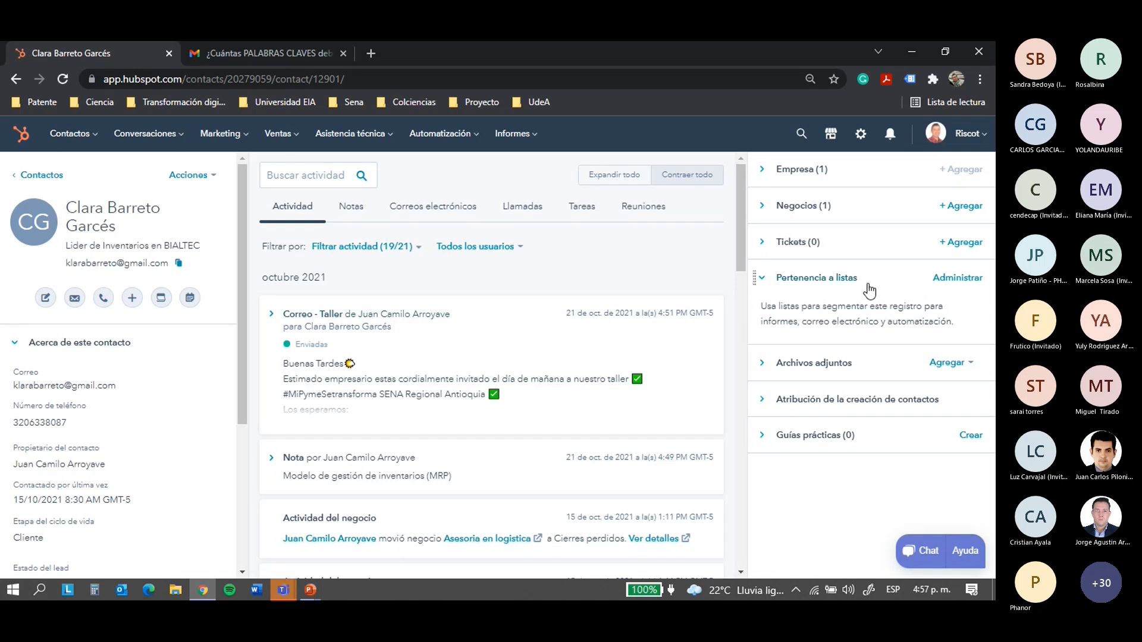
left_click(794, 278)
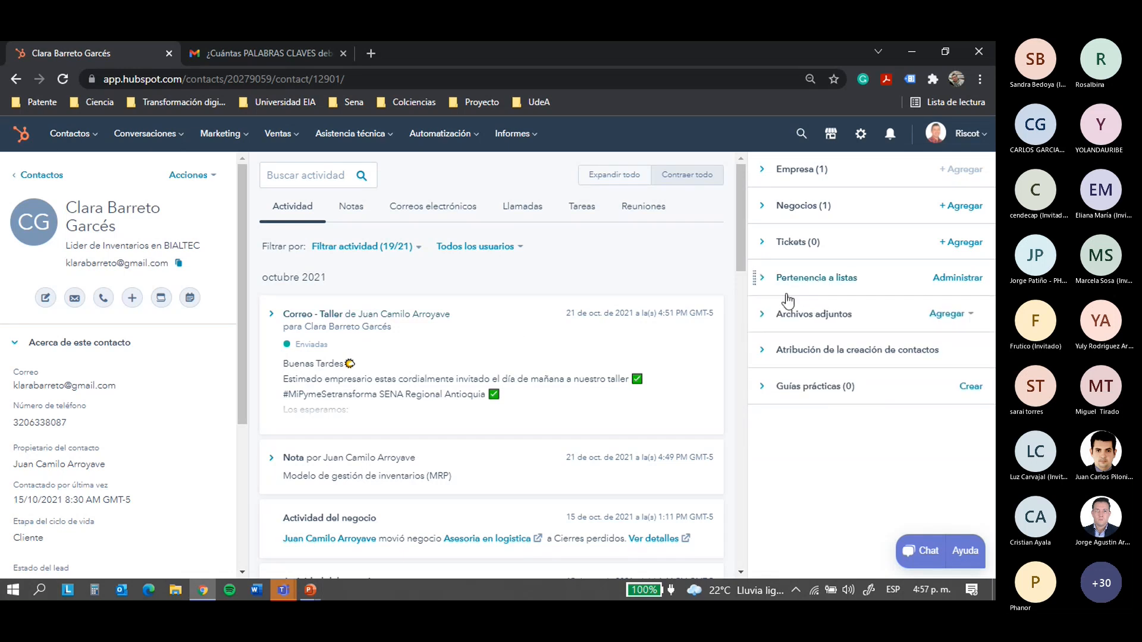
left_click(784, 317)
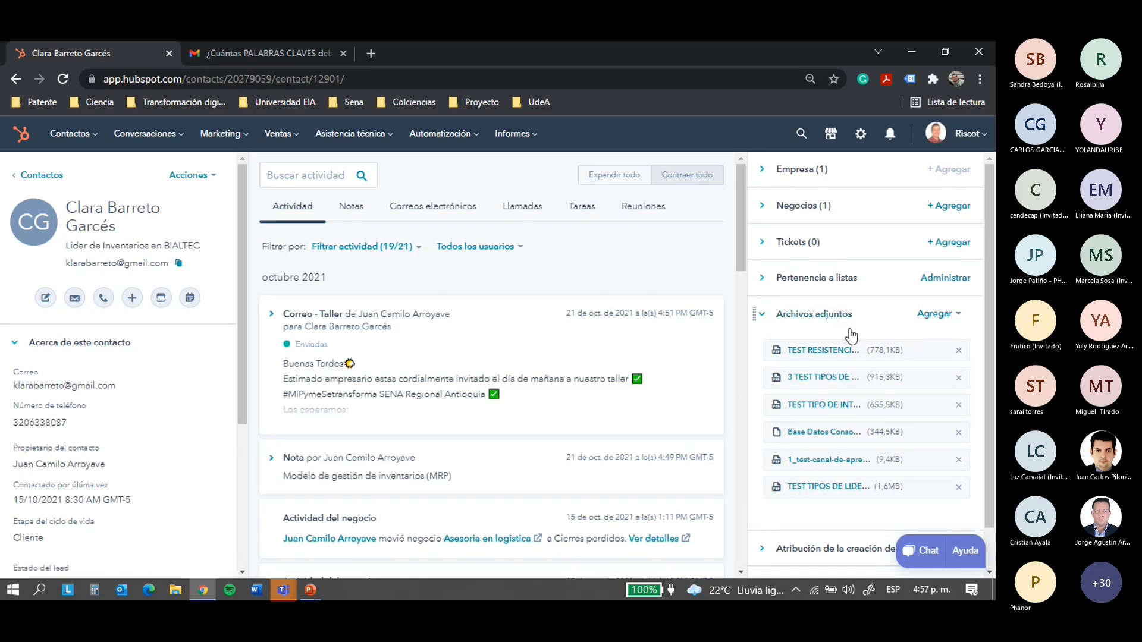
Collapse Archivos adjuntos and expand the 1 October Test de Liderazgo email in the timeline
left_click(823, 315)
scroll(741, 255, "down", 15)
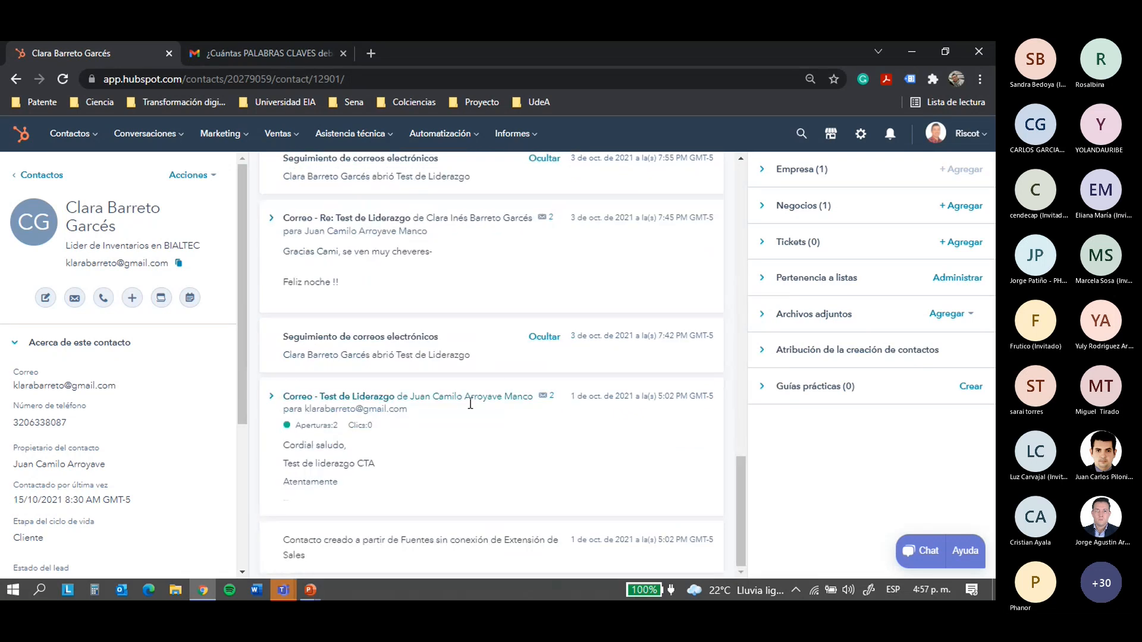
left_click_drag(307, 467, 357, 468)
Reopen the Archivos adjuntos file list, then collapse it again
left_click(784, 316)
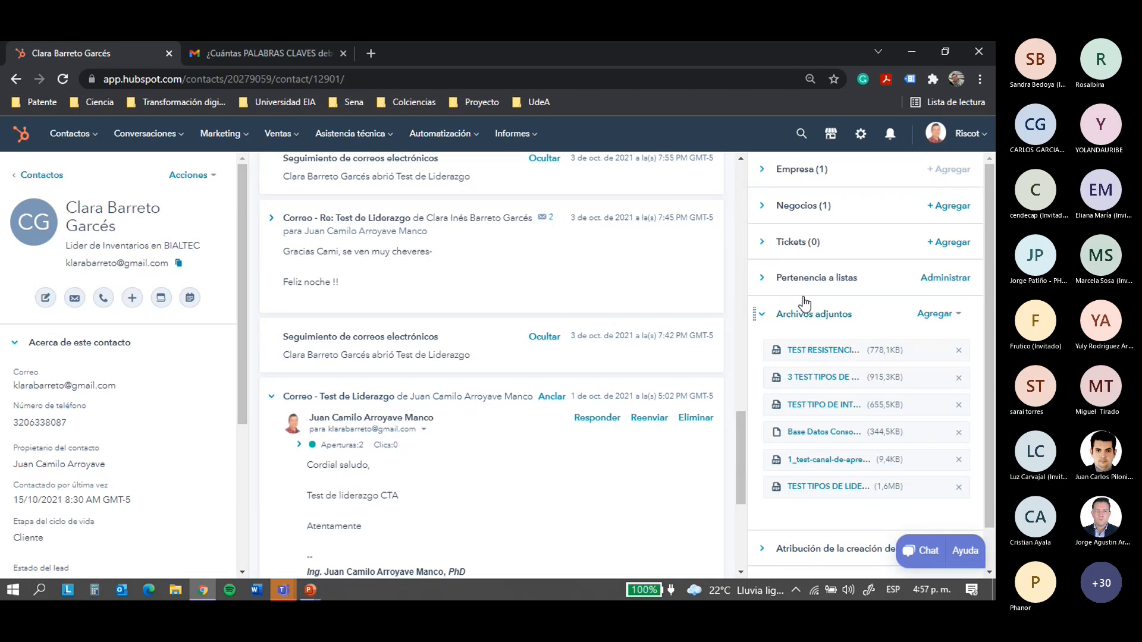
scroll(804, 303, "down", 1)
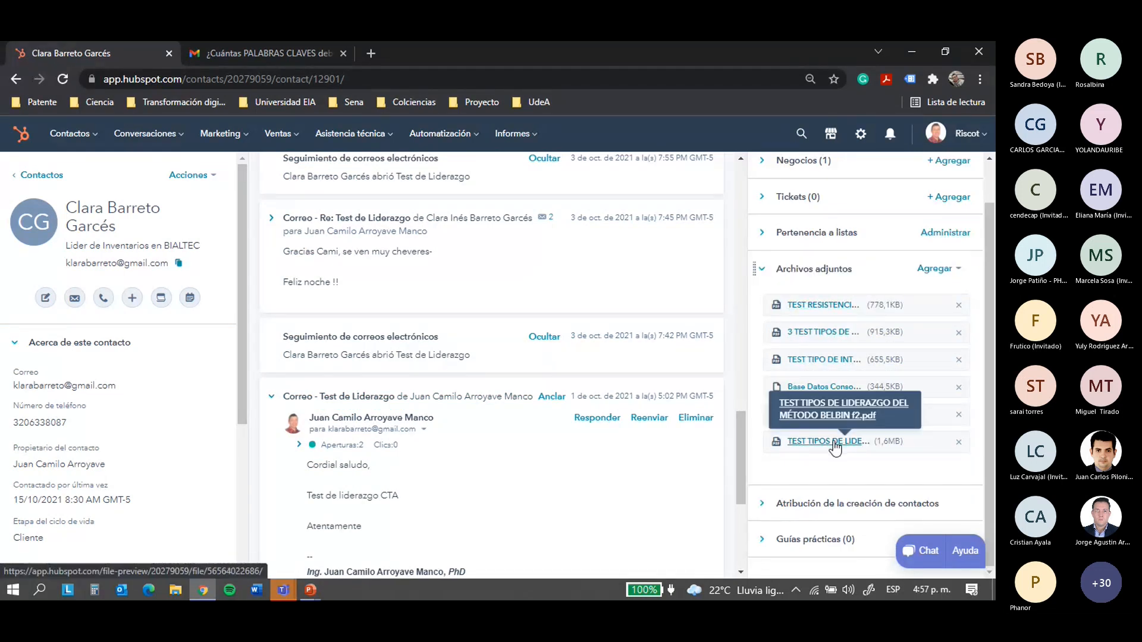
left_click(809, 271)
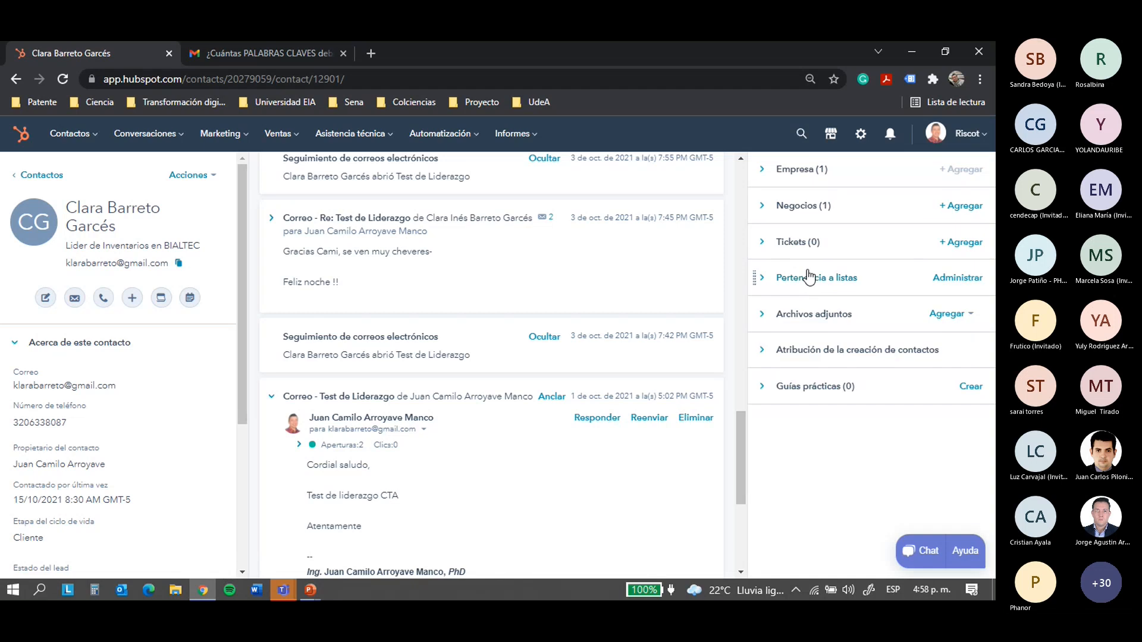
Read and close the Atribución de la creación de contactos explanation, then expand Guías prácticas
left_click(823, 357)
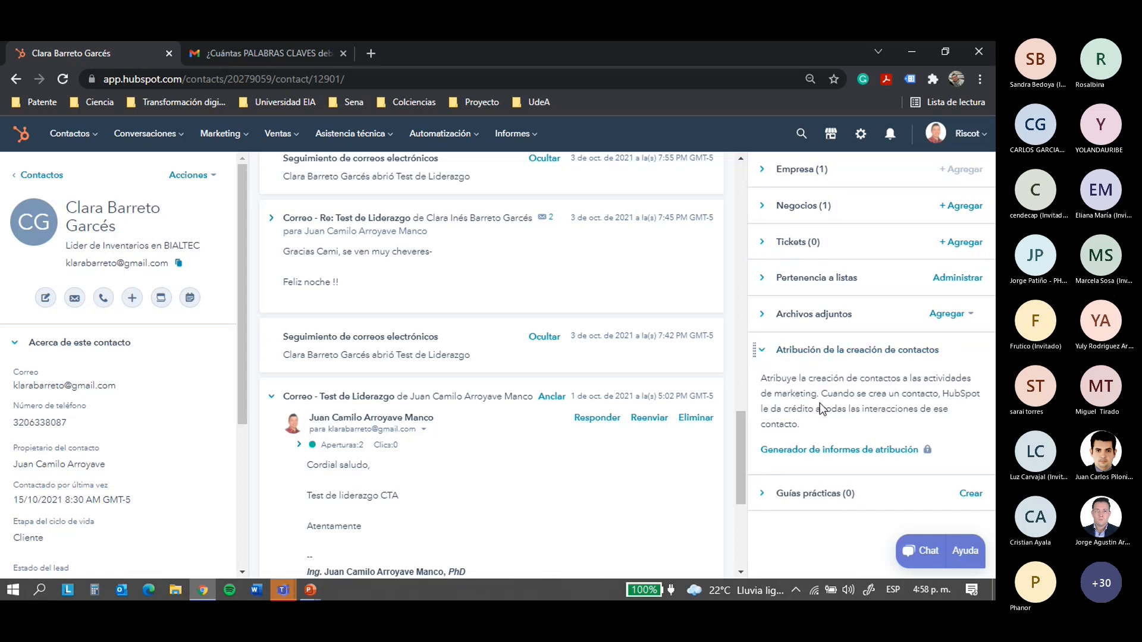
left_click_drag(772, 393, 822, 393)
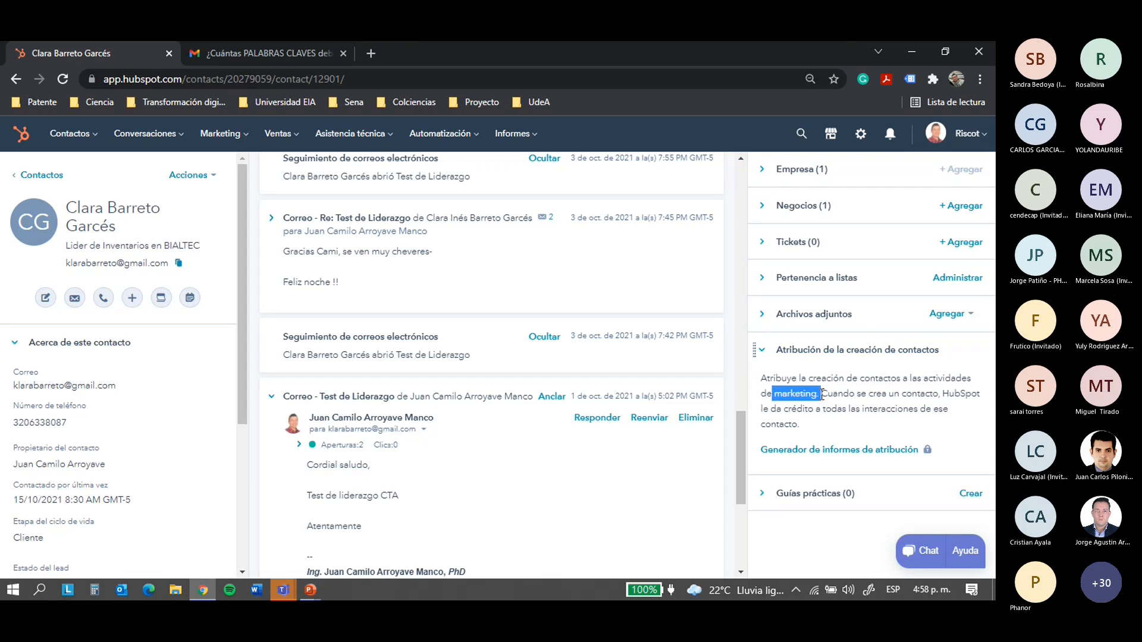
left_click(866, 410)
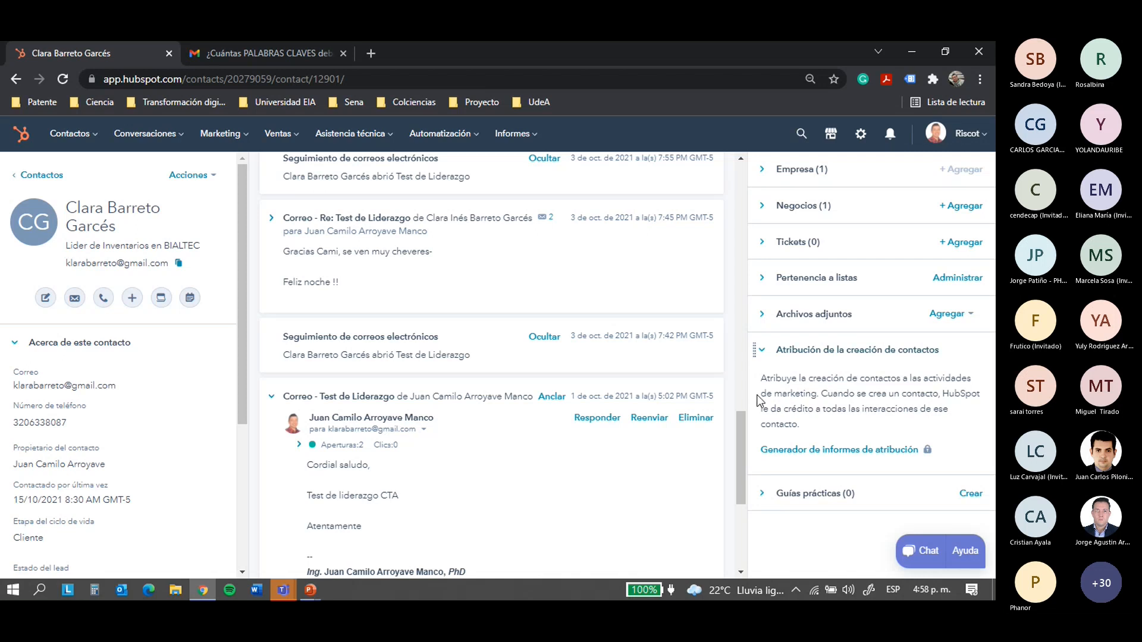
left_click(788, 351)
left_click(807, 388)
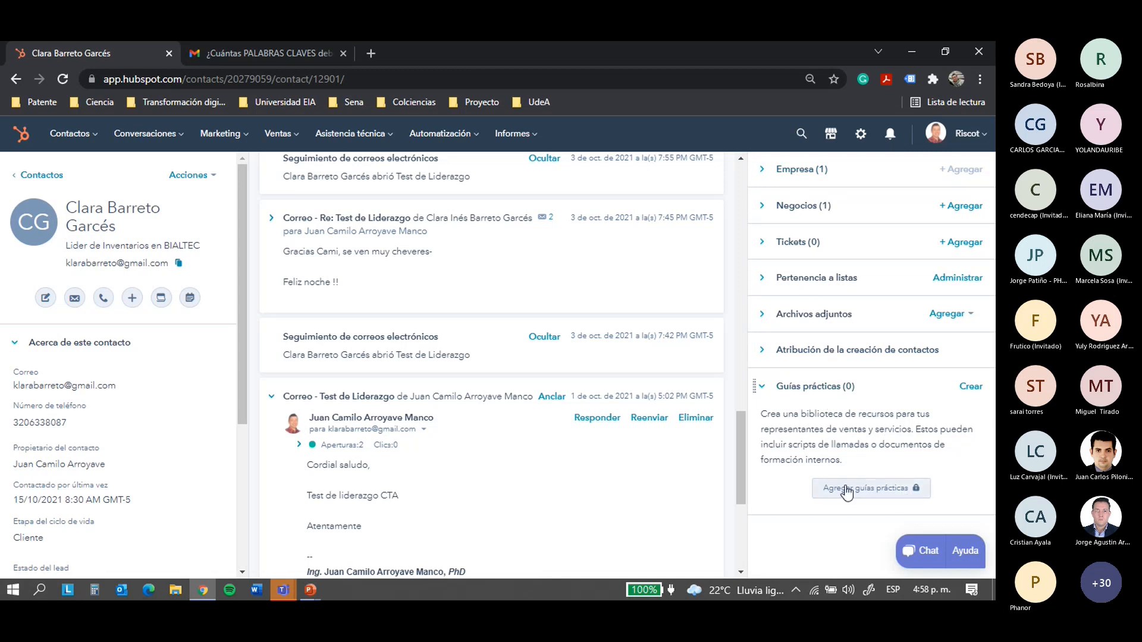
Fold Guías prácticas so every sidebar section is closed, and open the Contactos navigation menu
left_click(815, 387)
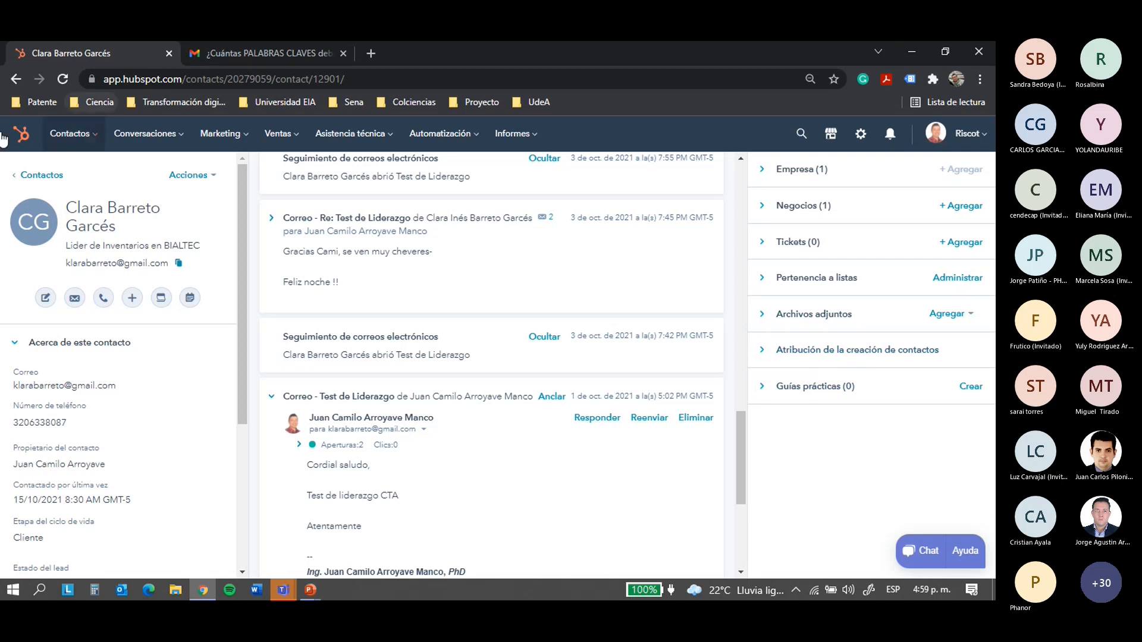
left_click(65, 147)
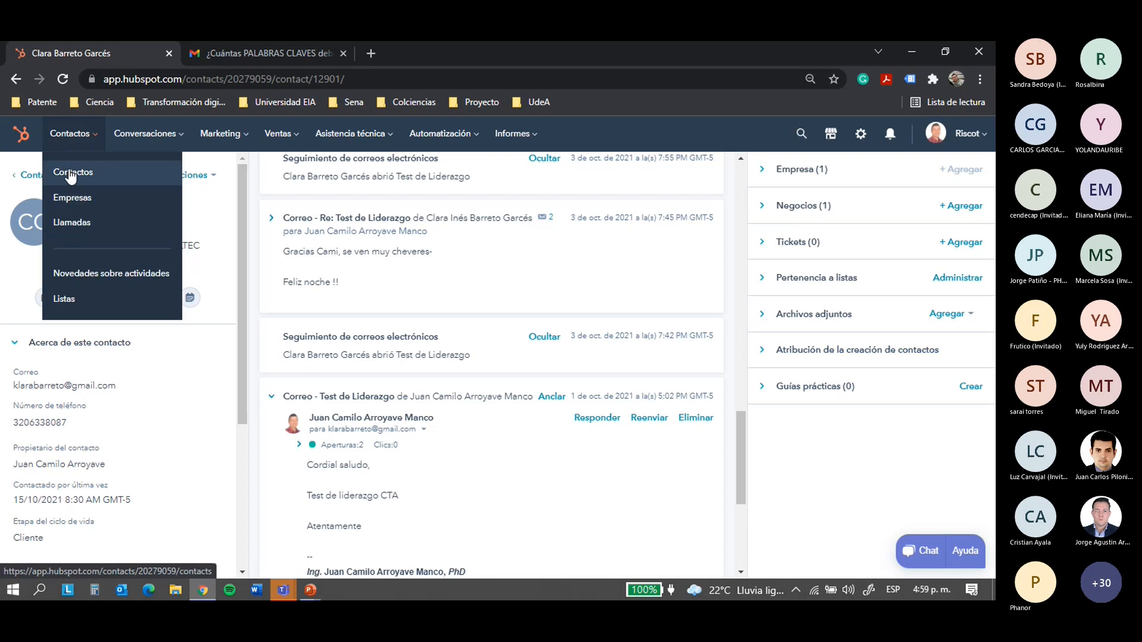
Go from the contacts list to the Empresas list and open the BIALTEC company record
left_click(68, 172)
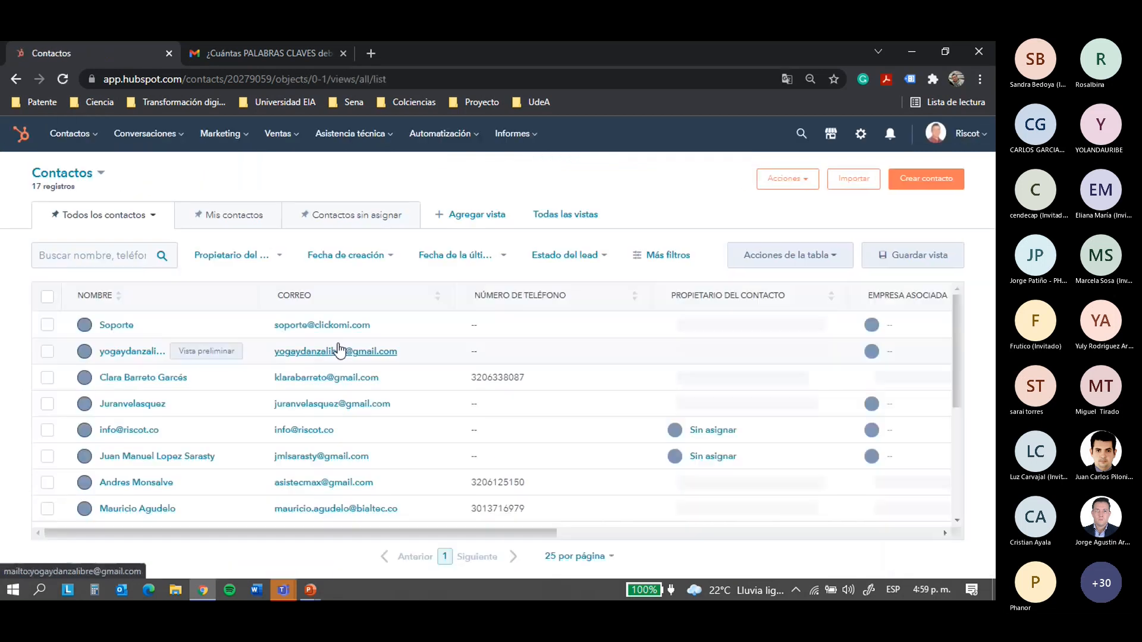
left_click_drag(497, 529, 356, 533)
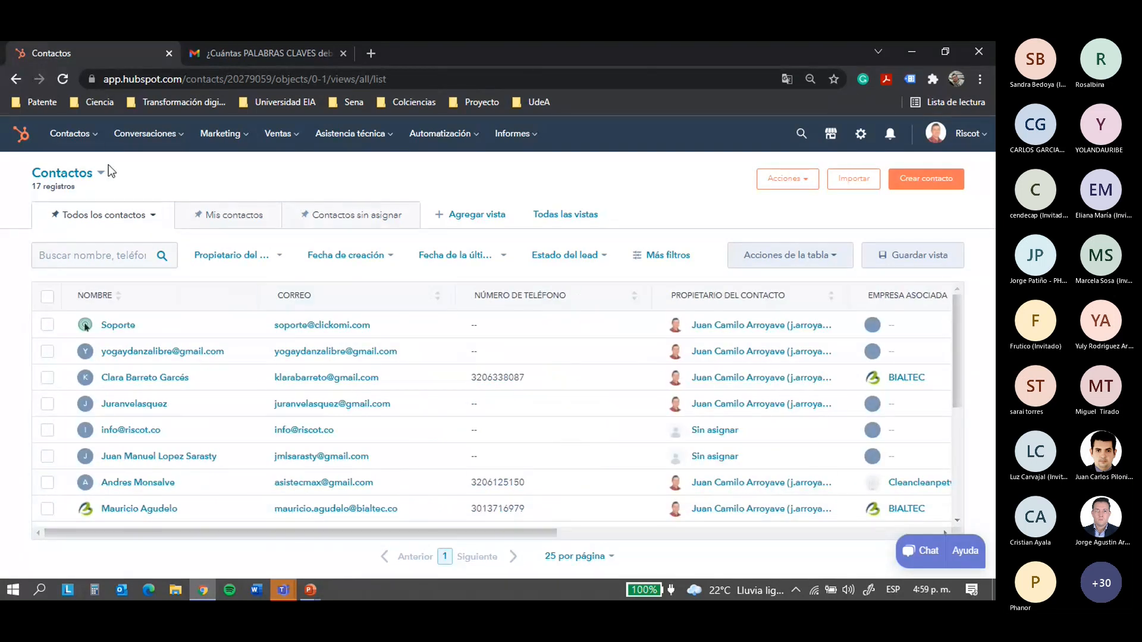
mouse_move(83, 143)
left_click(71, 199)
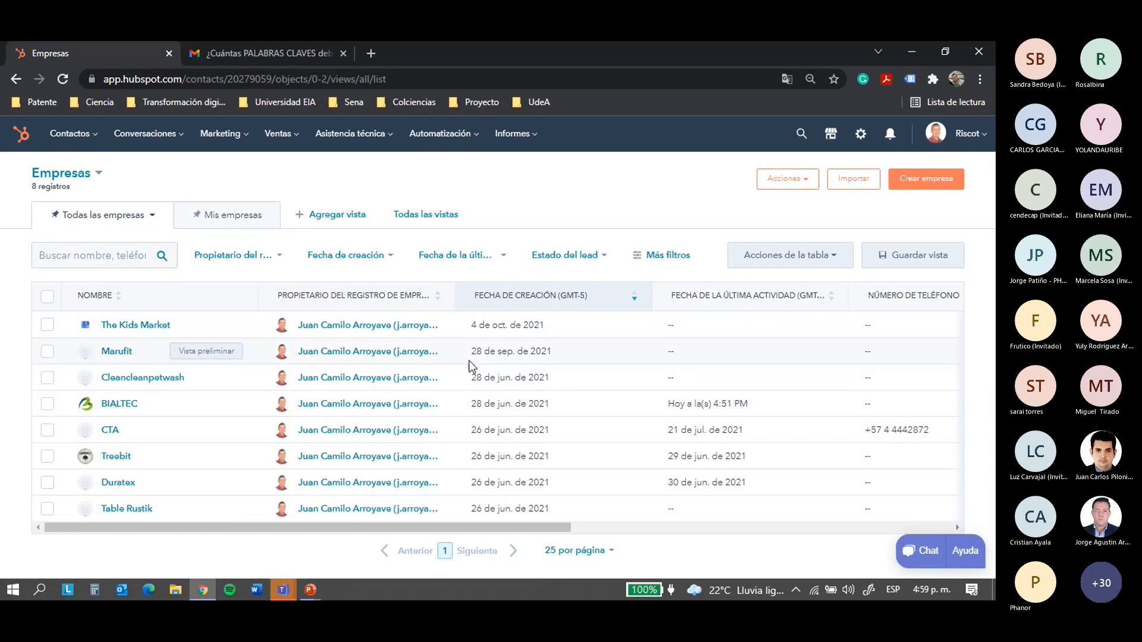
left_click(134, 415)
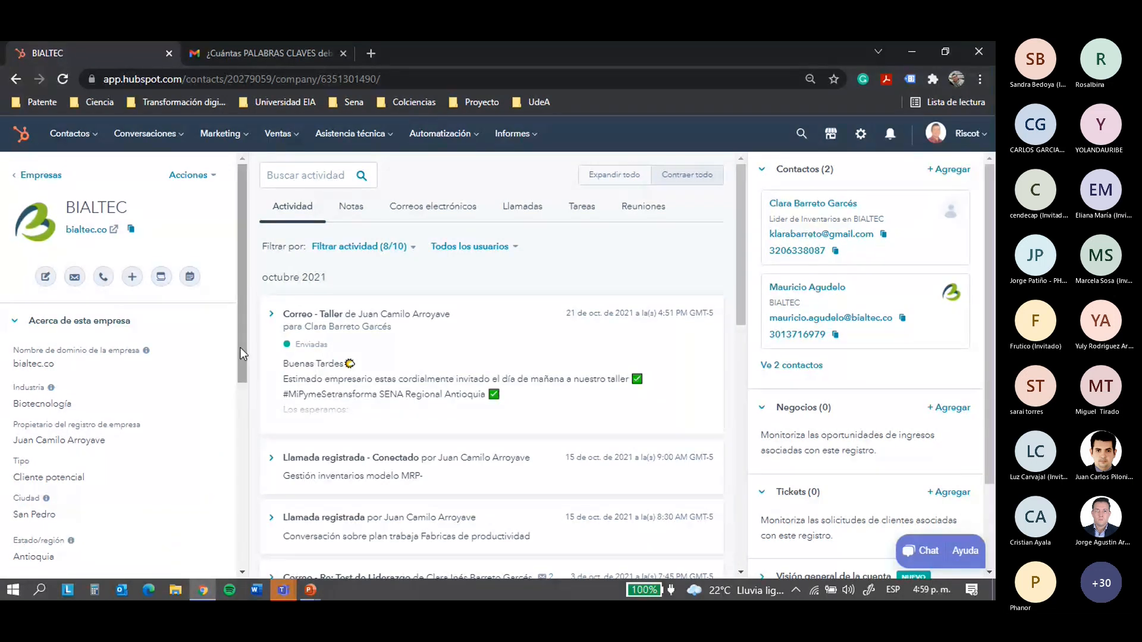
Scroll through BIALTEC's details: 10 employees, $1.000.000,00 revenue, America/Bogota time zone, LinkedIn page
left_click_drag(239, 350, 223, 429)
scroll(220, 387, "up", 5)
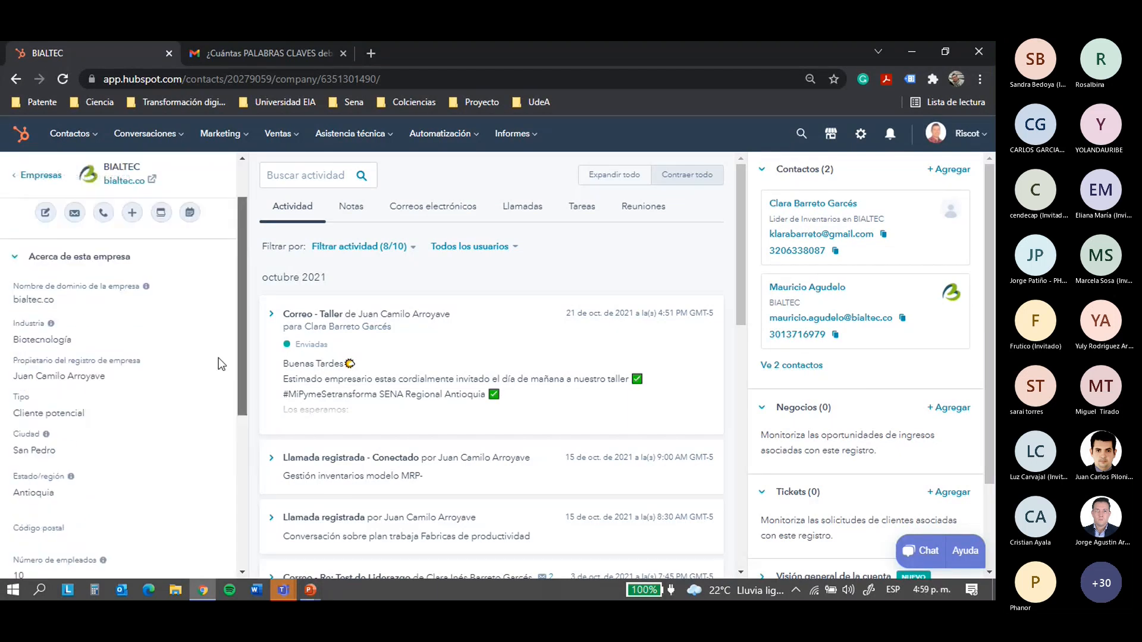
left_click_drag(241, 325, 237, 373)
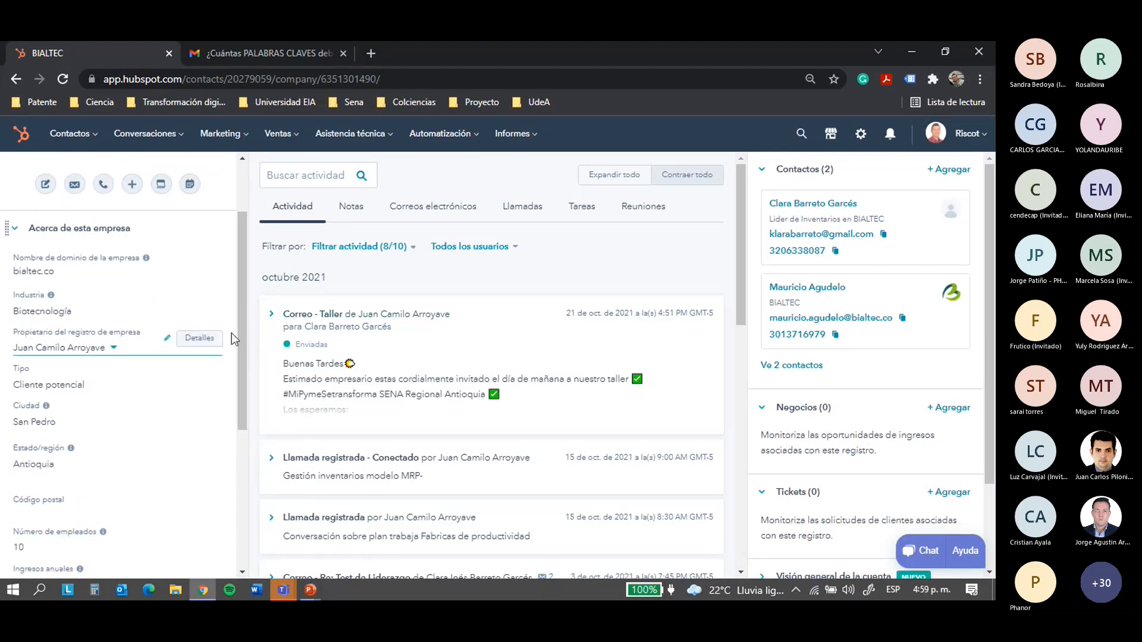
left_click_drag(242, 341, 229, 456)
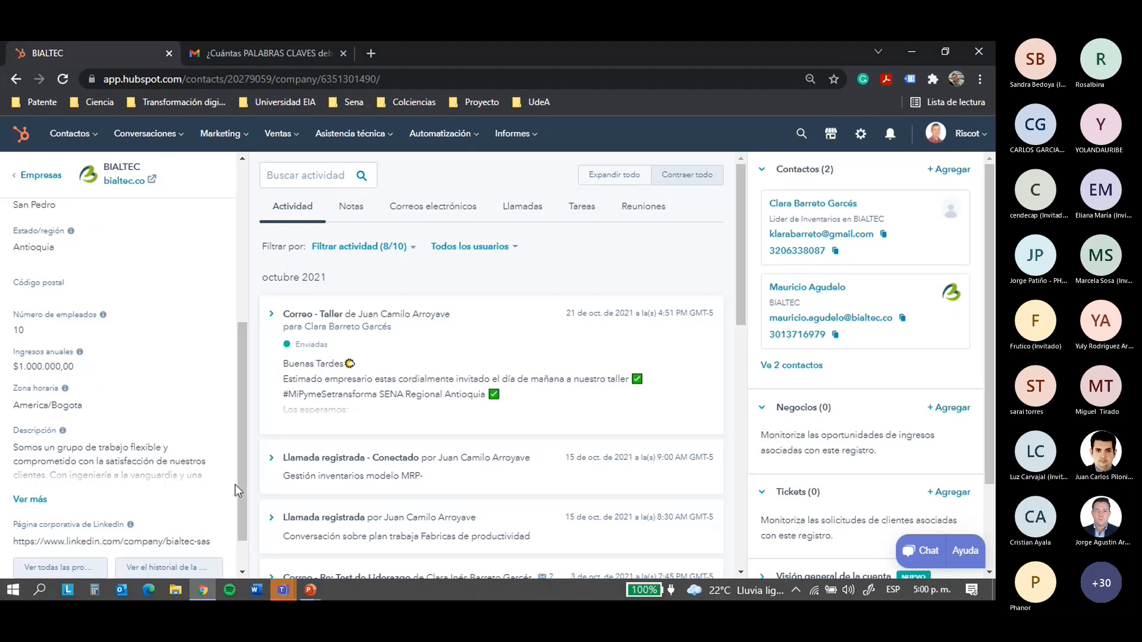
left_click_drag(234, 484, 235, 525)
scroll(157, 496, "down", 2)
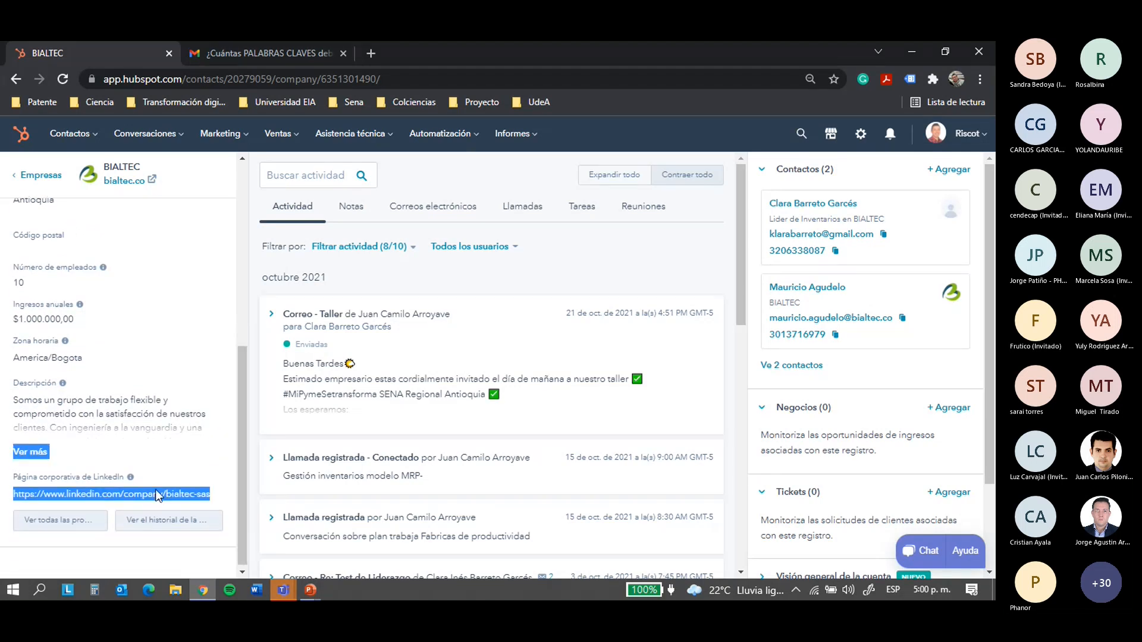
left_click(157, 496)
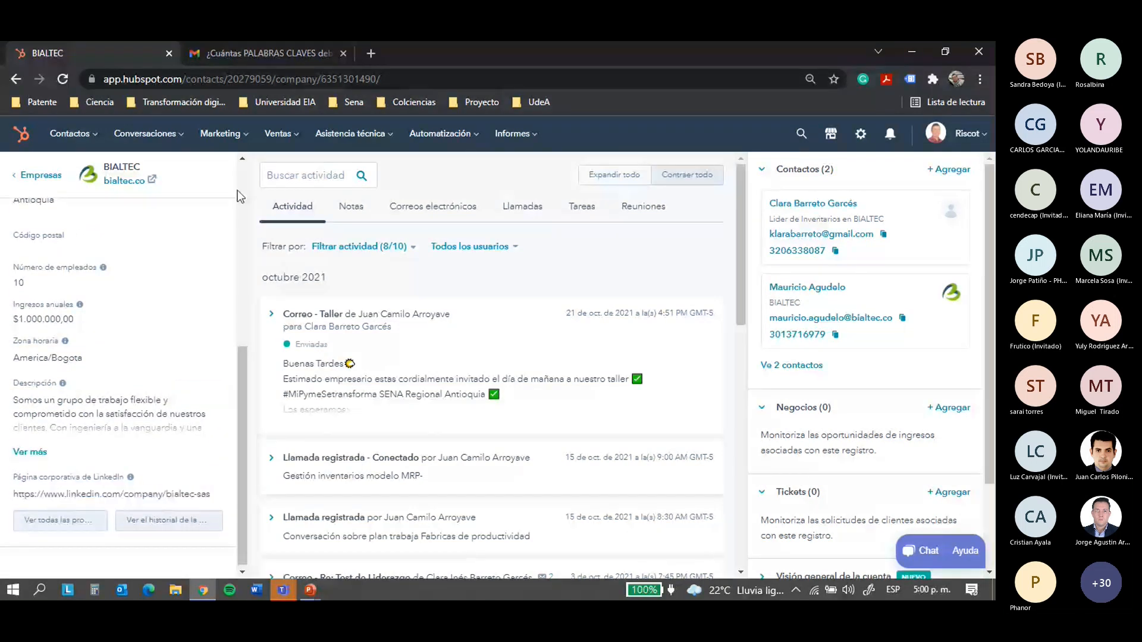
scroll(237, 188, "up", 6)
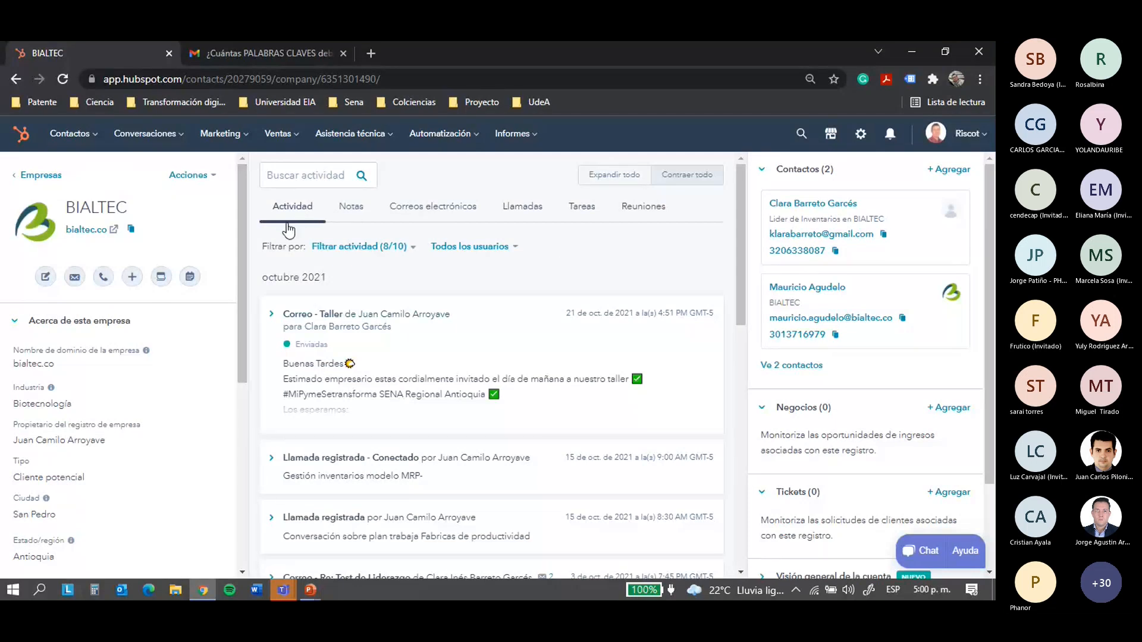
Review the notes and emails logged on the BIALTEC record
mouse_move(839, 210)
mouse_move(824, 295)
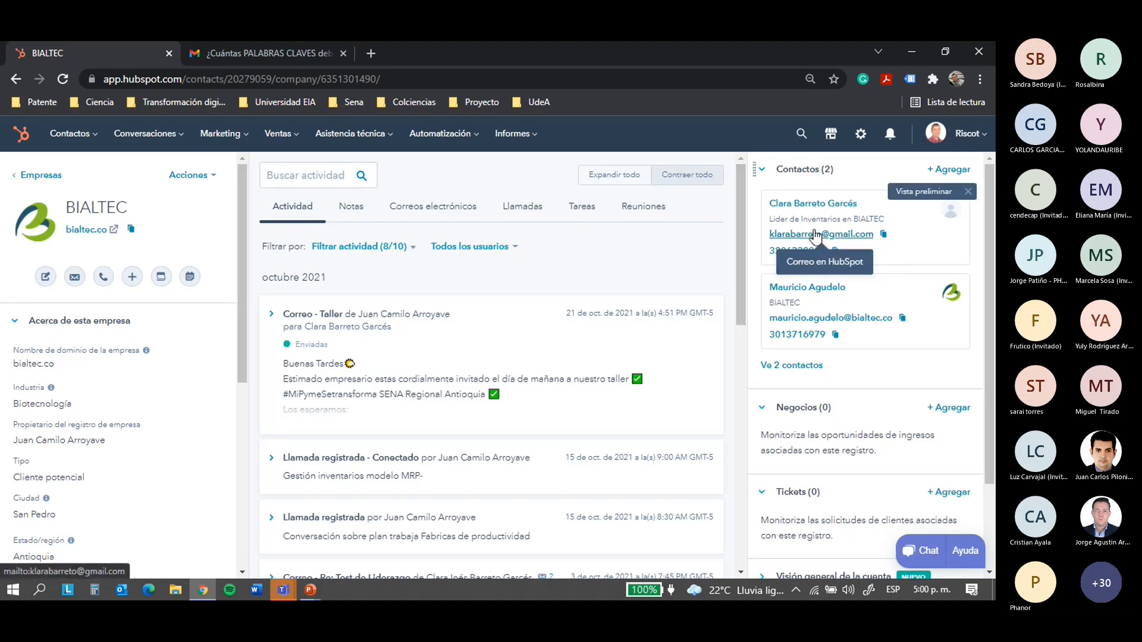
left_click(361, 209)
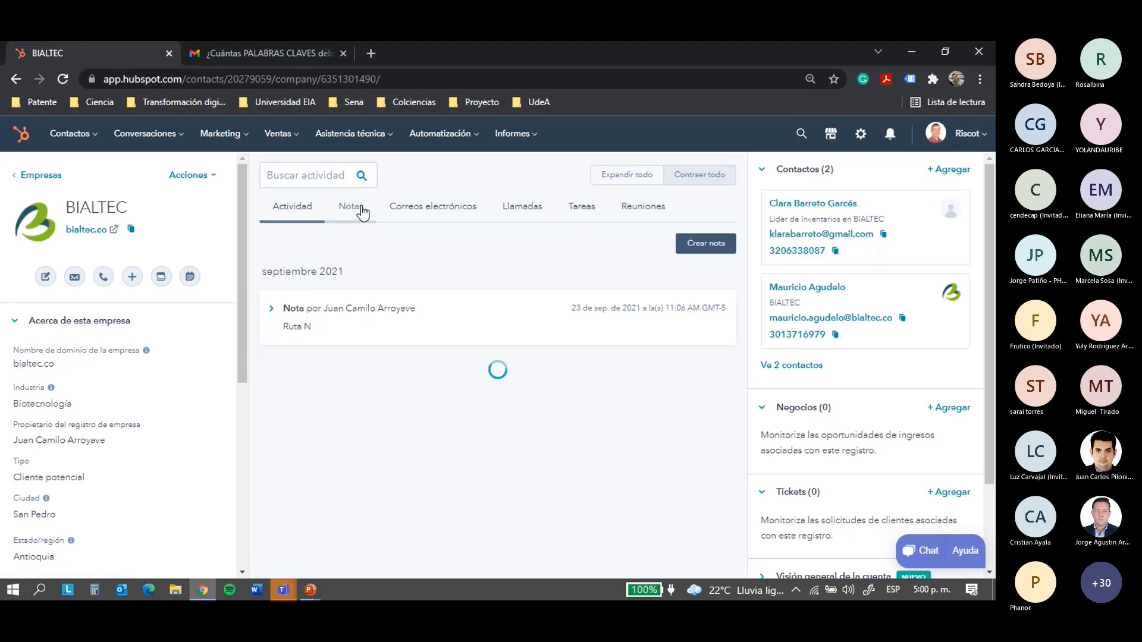
left_click(423, 214)
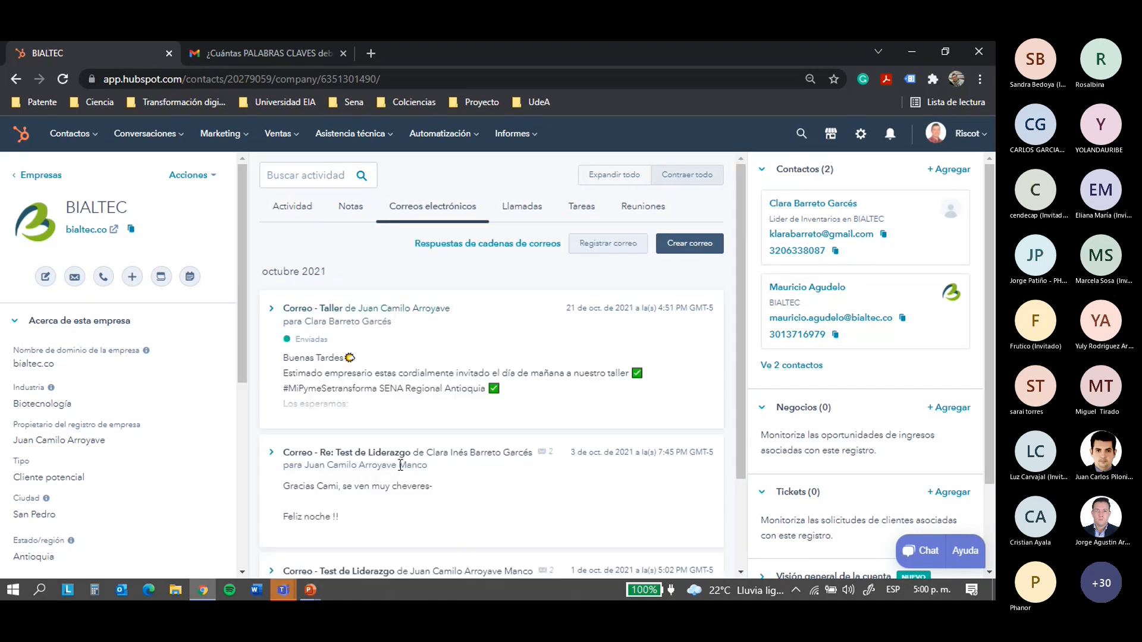
Check BIALTEC's calls and tasks, ending on its meetings such as Patentes y lactosuero
left_click(522, 209)
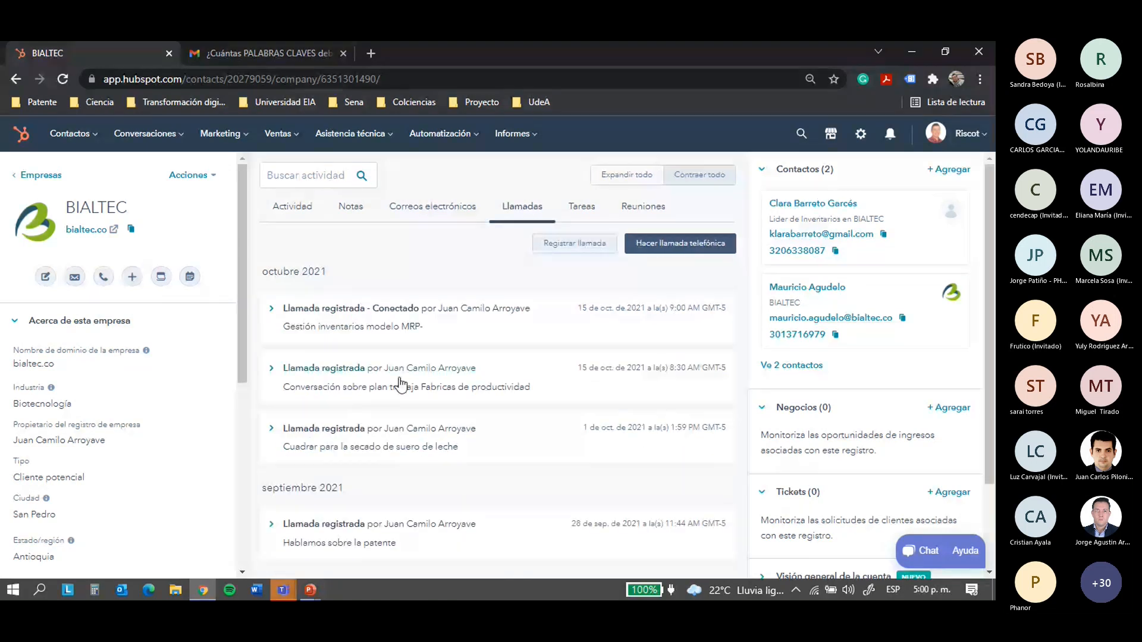
left_click(594, 209)
left_click(510, 208)
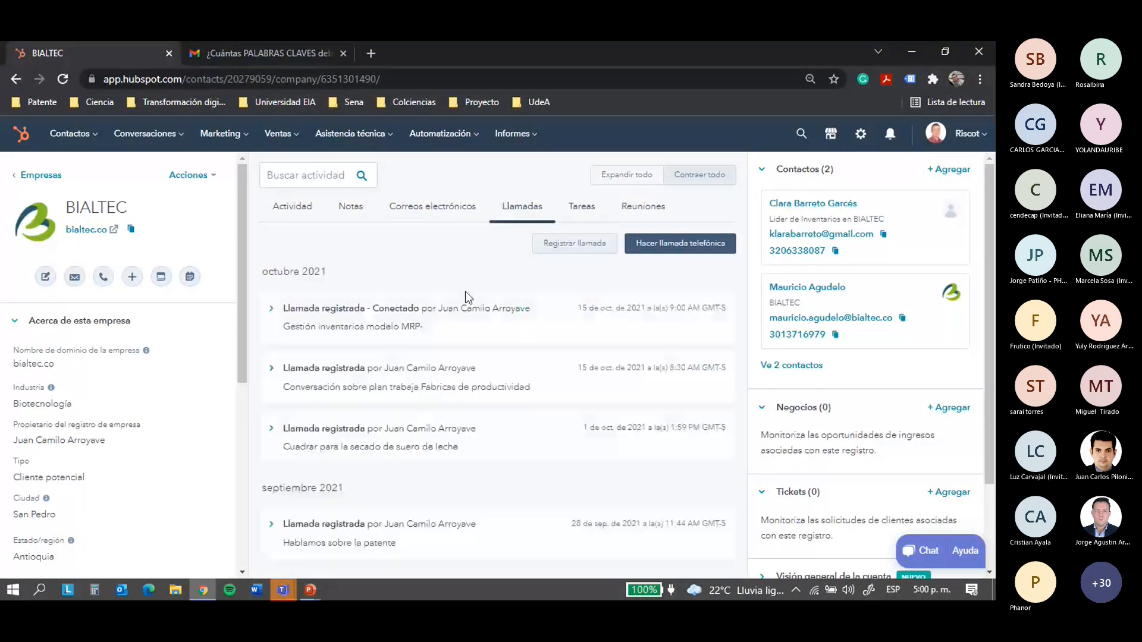
left_click(581, 205)
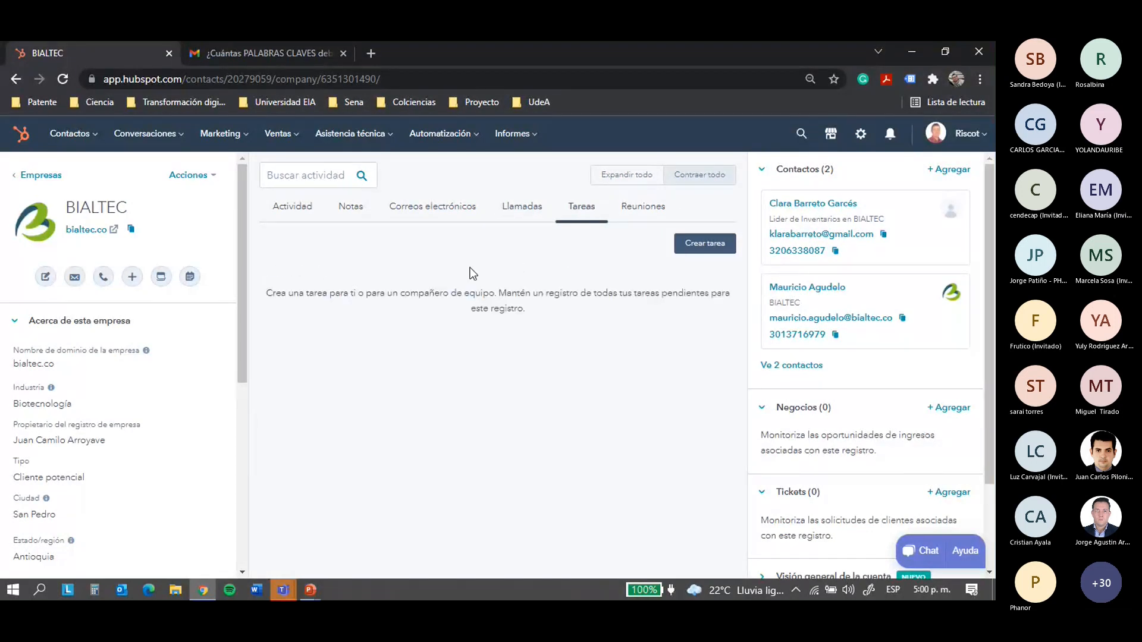
left_click(636, 209)
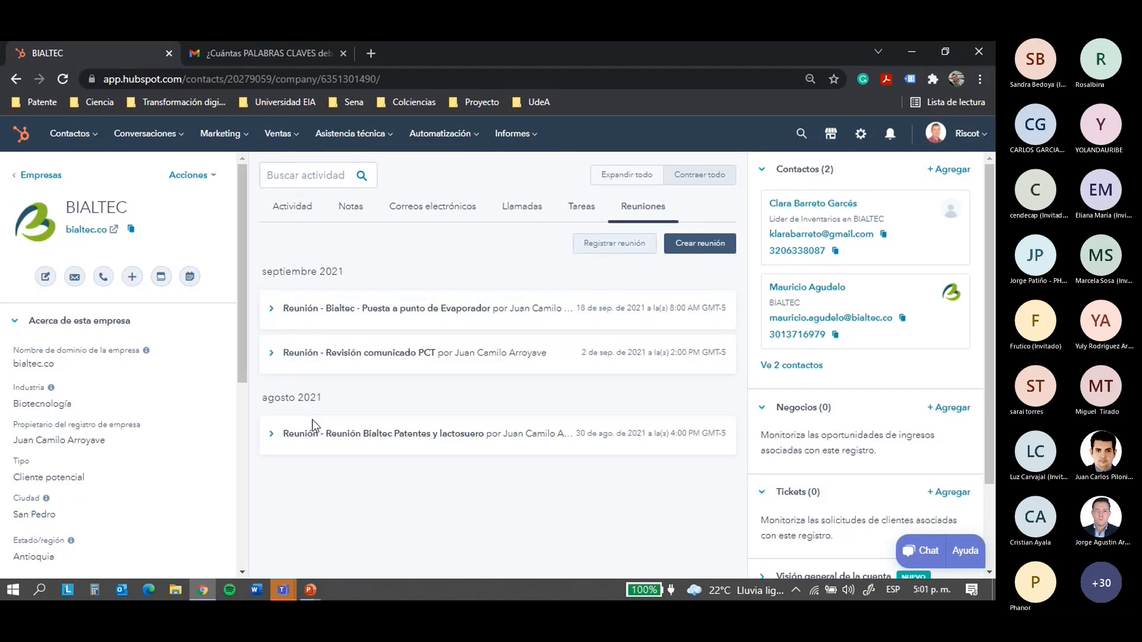
Return to Empresas, open the Crear empresa panel, and start a blank browser tab
left_click(22, 175)
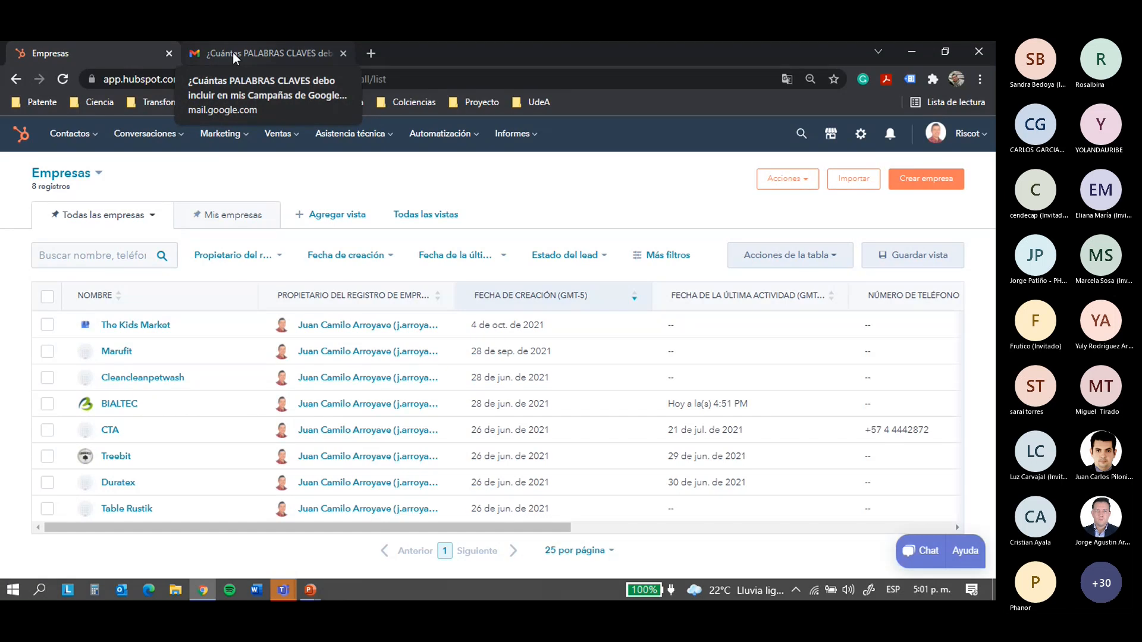
left_click(922, 189)
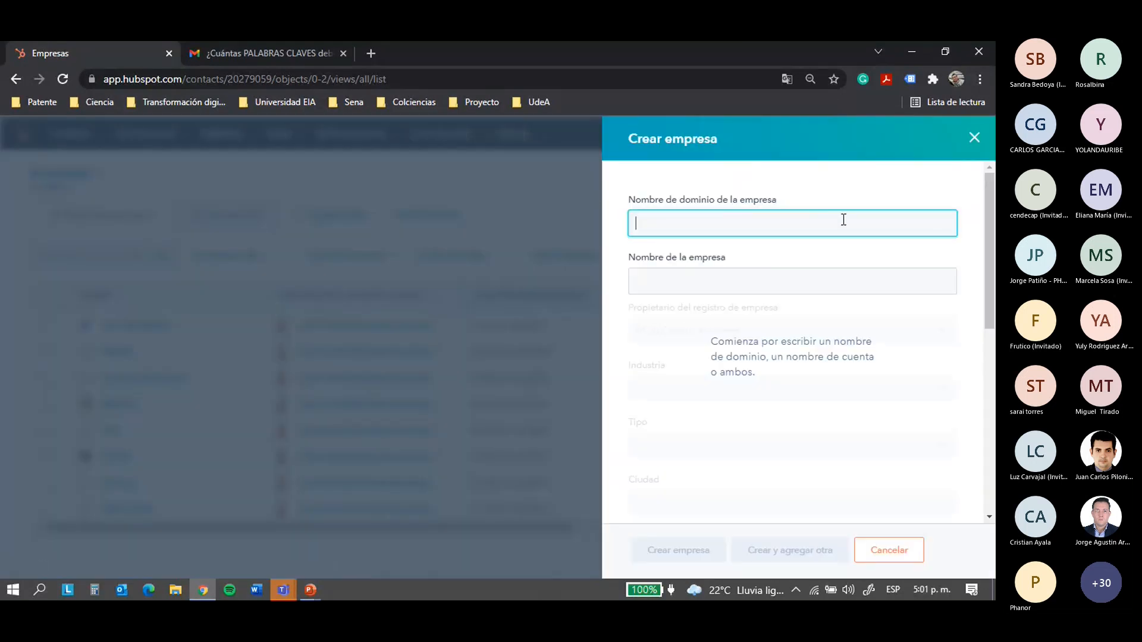
left_click(974, 138)
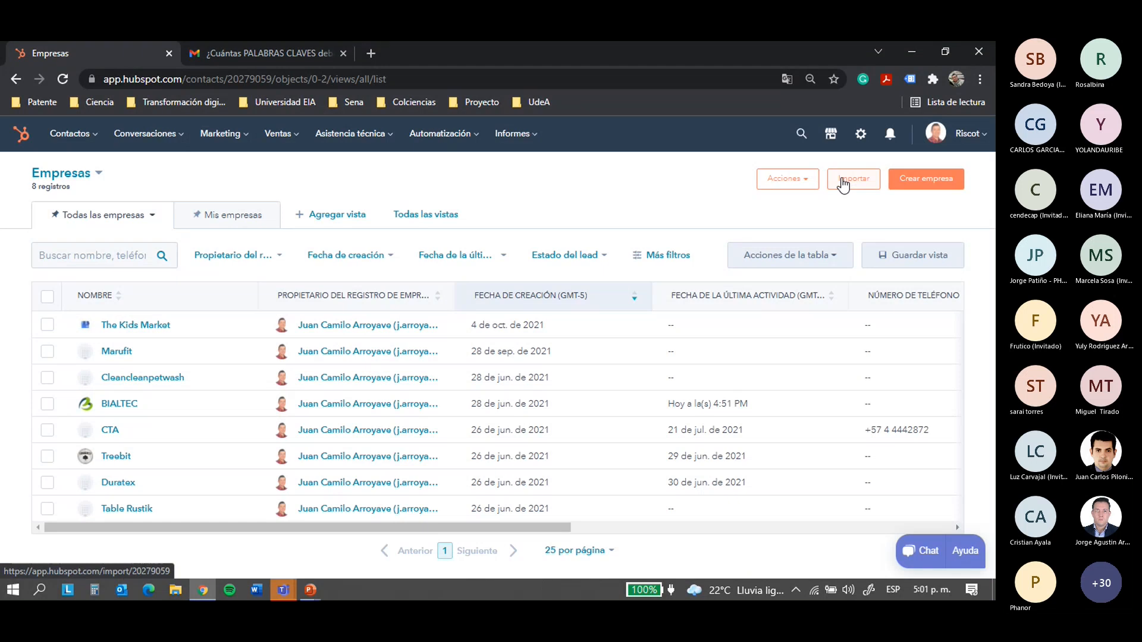
left_click(915, 190)
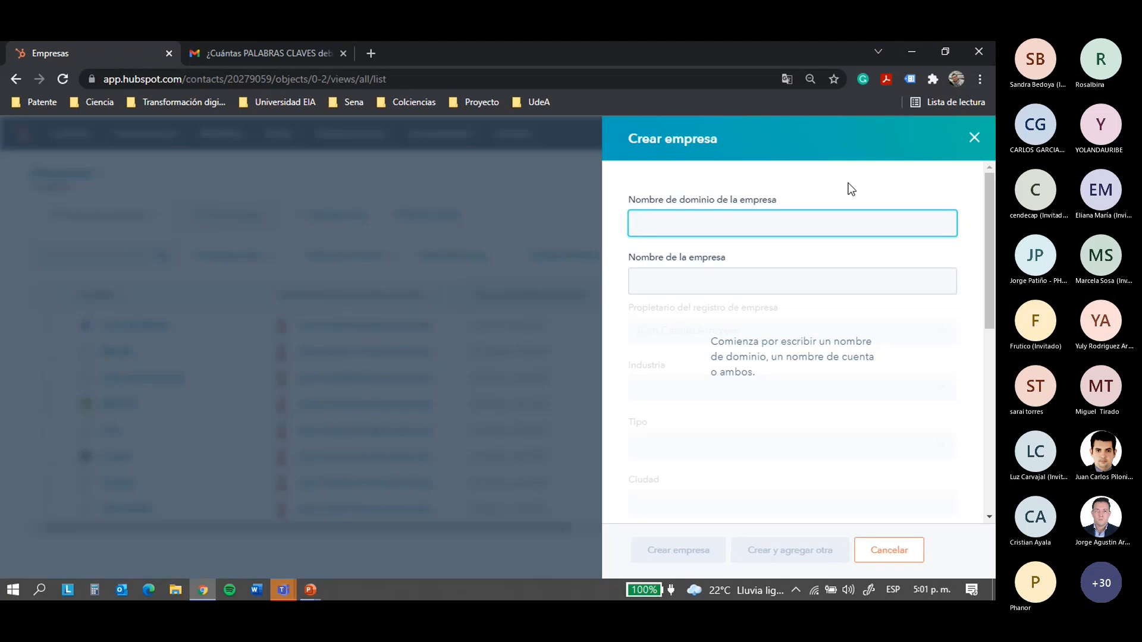
left_click(370, 54)
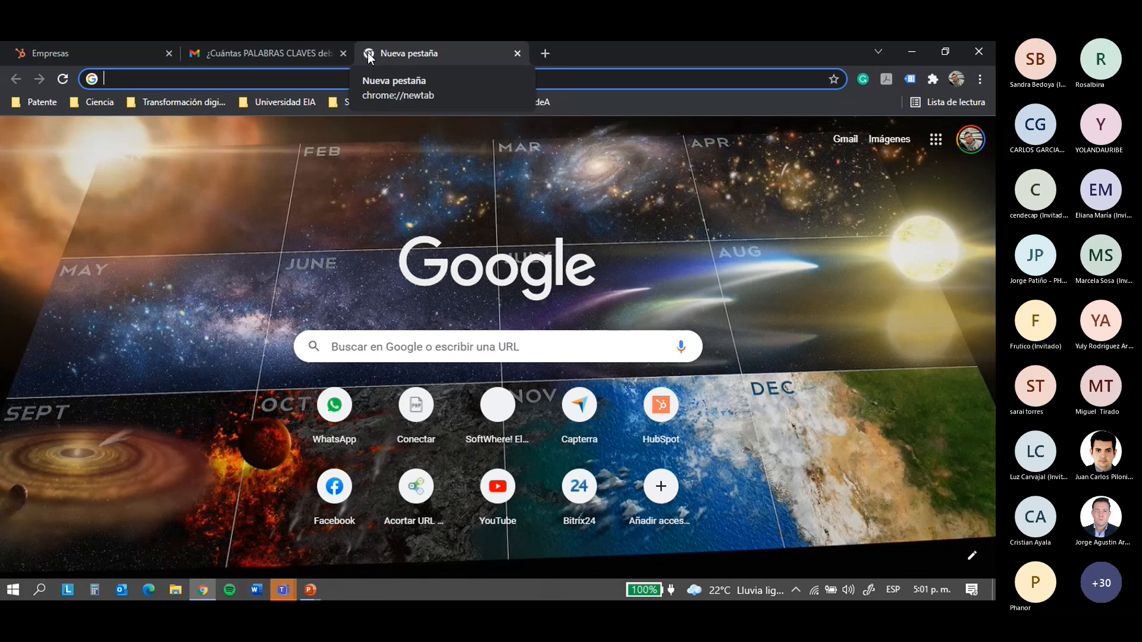
Load domilogistica.com in the new tab and select its address for copying
type("domilogis")
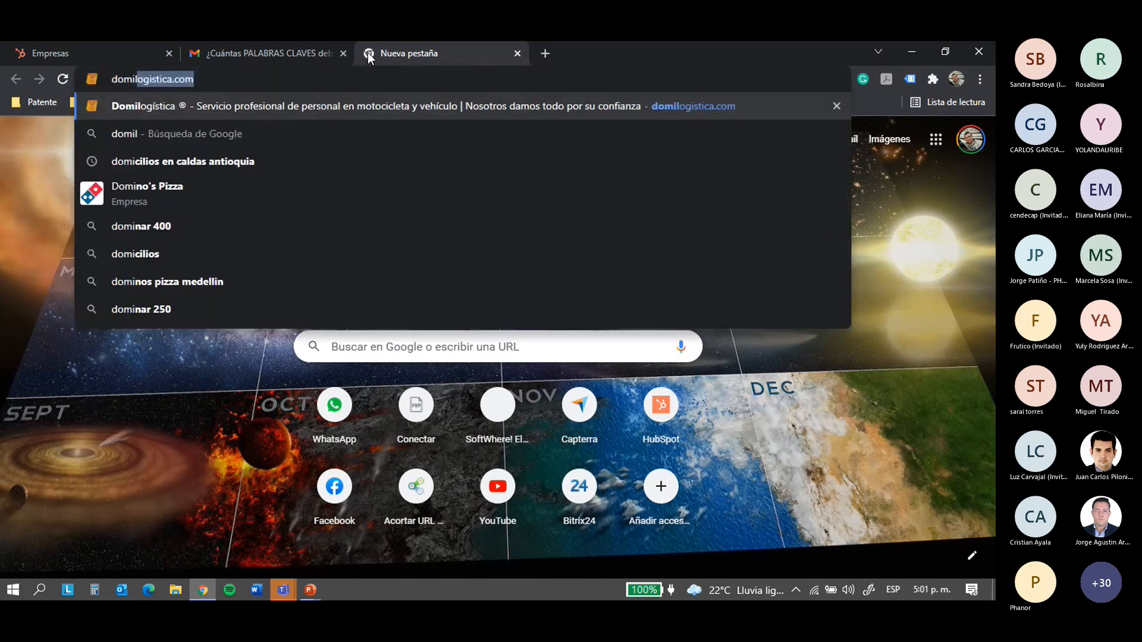
type("tica.")
key("Return")
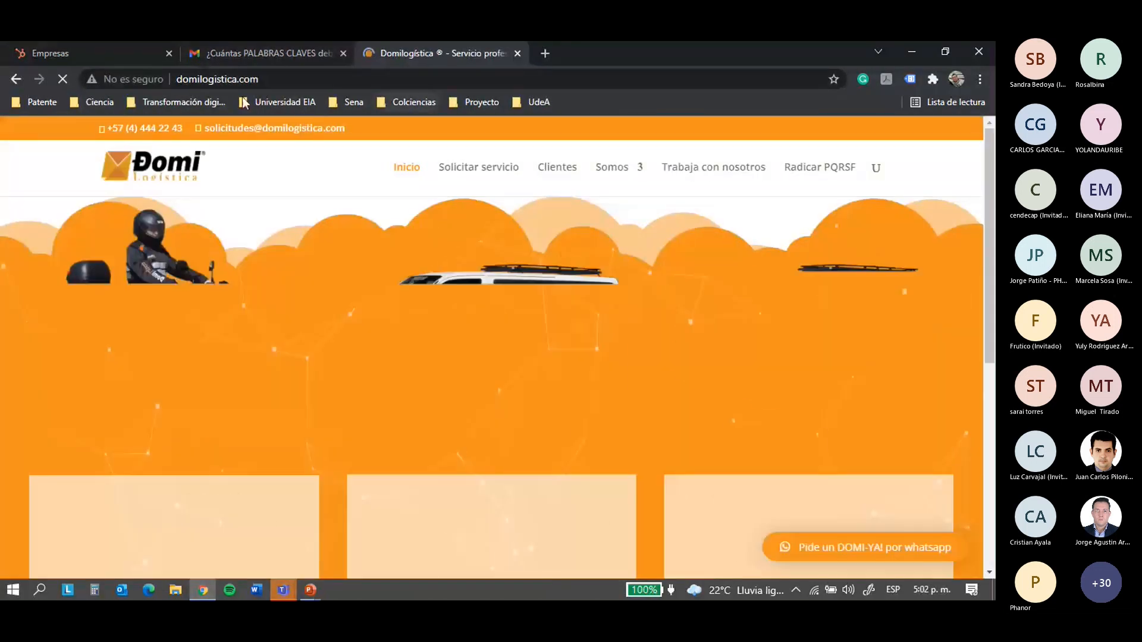
left_click(403, 71)
key("ctrl+c")
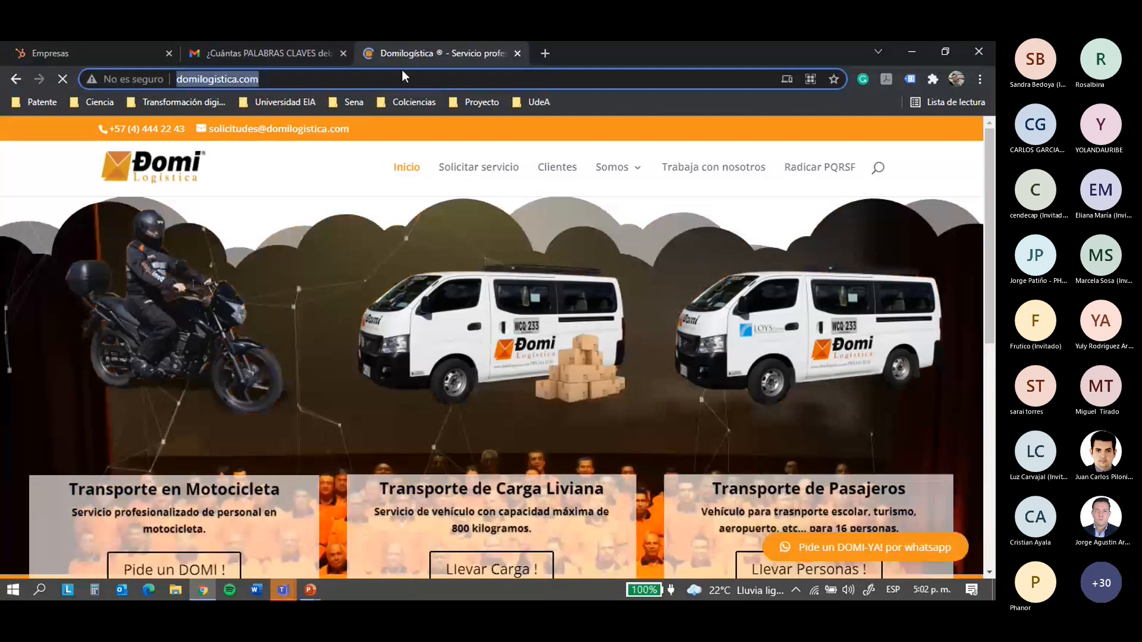
Paste domilogistica.com as the company domain so the name Domilogistica fills in automatically
left_click(138, 48)
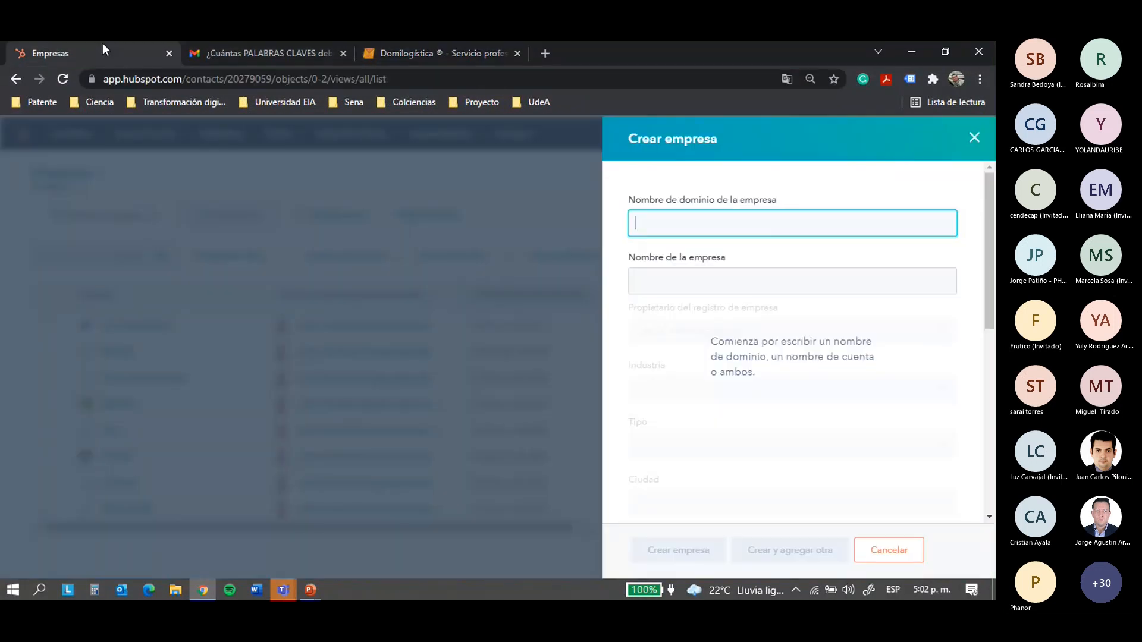
left_click(666, 221)
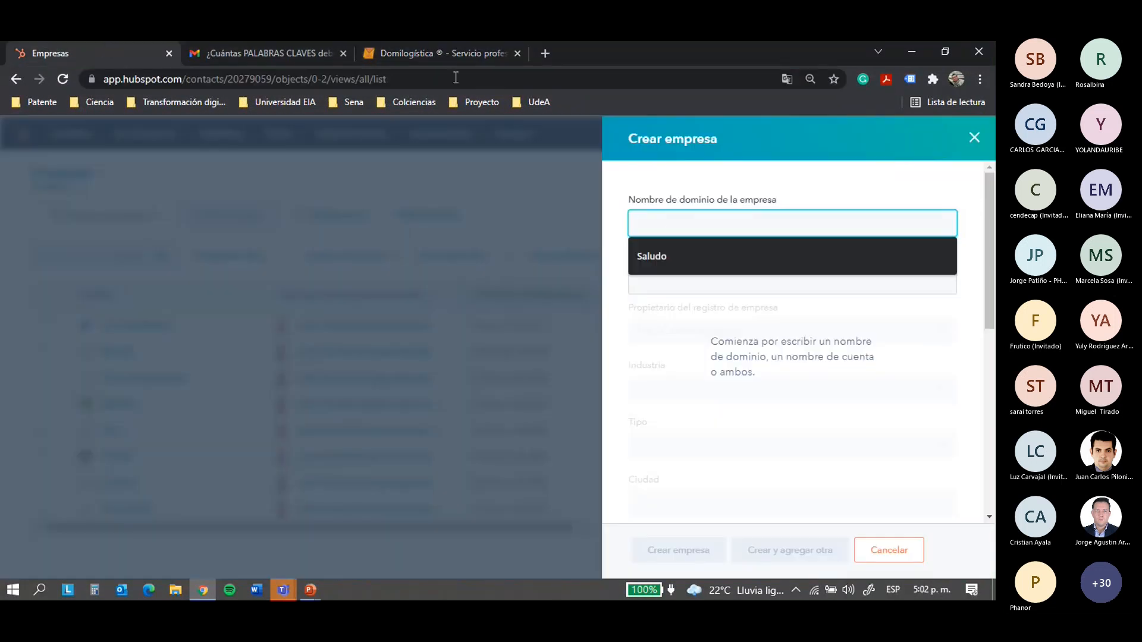
left_click(397, 48)
left_click(92, 56)
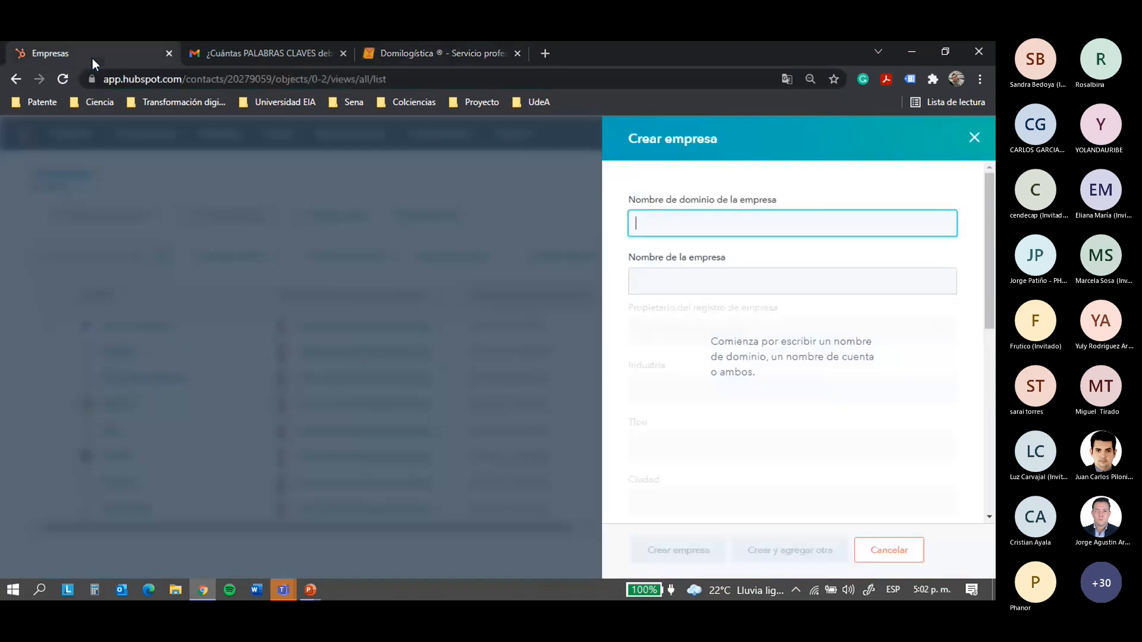
key("ctrl+v")
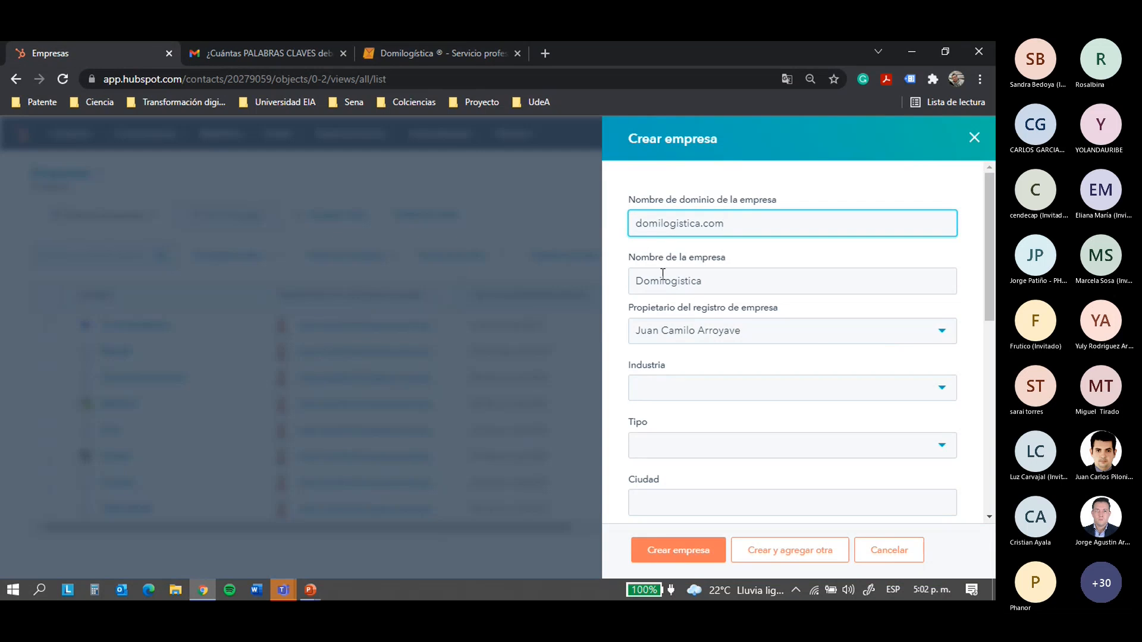
scroll(708, 276, "down", 1)
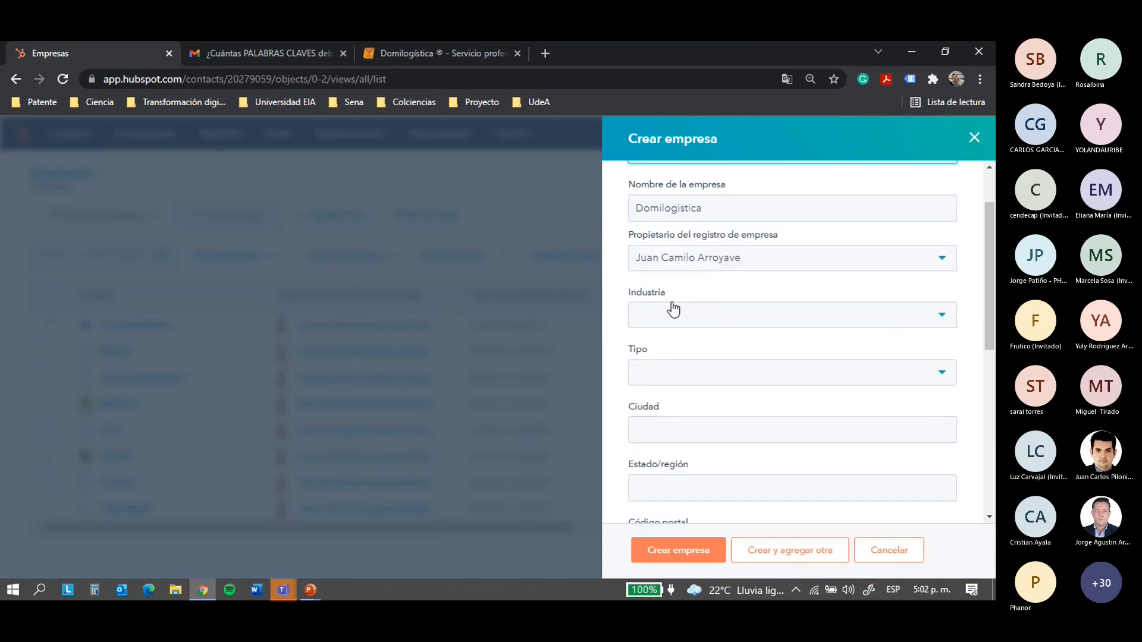
scroll(678, 315, "down", 1)
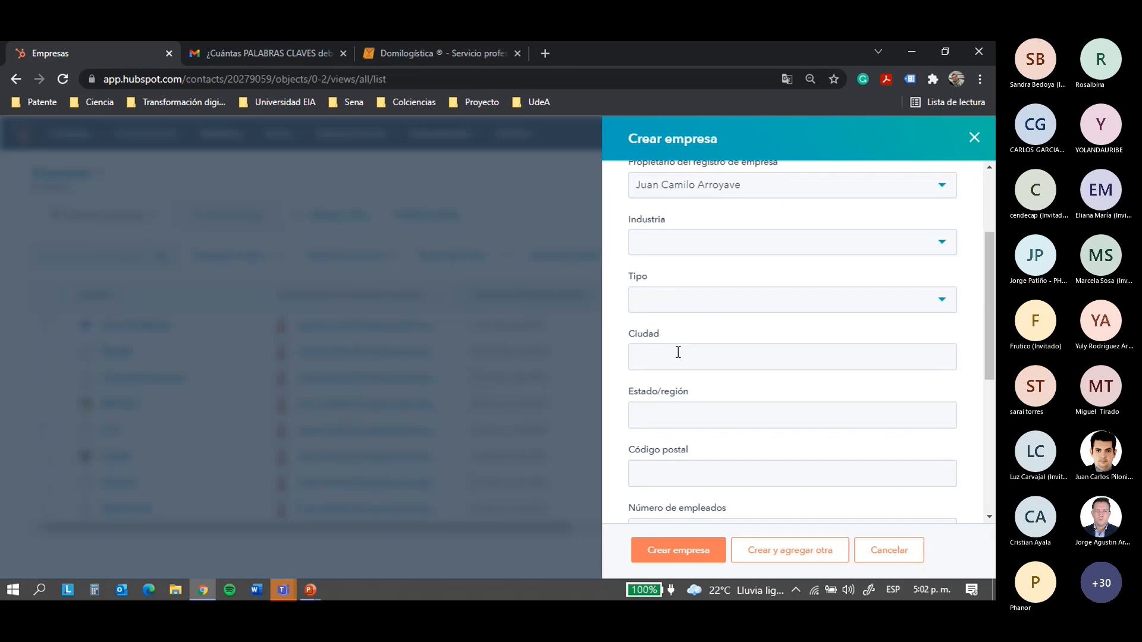
scroll(740, 249, "up", 3)
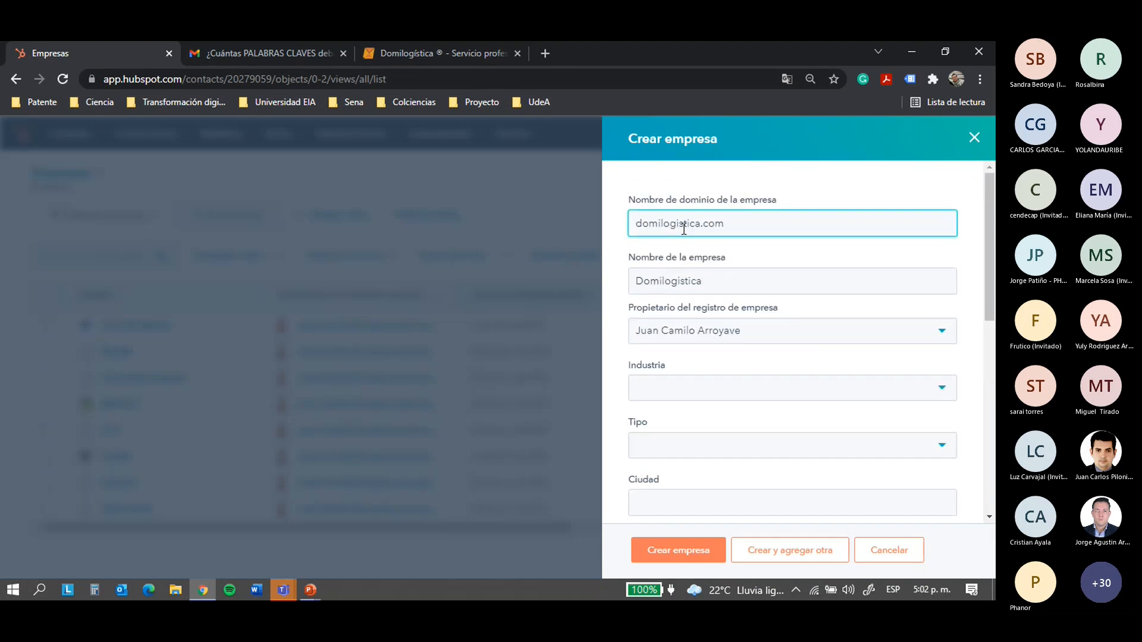
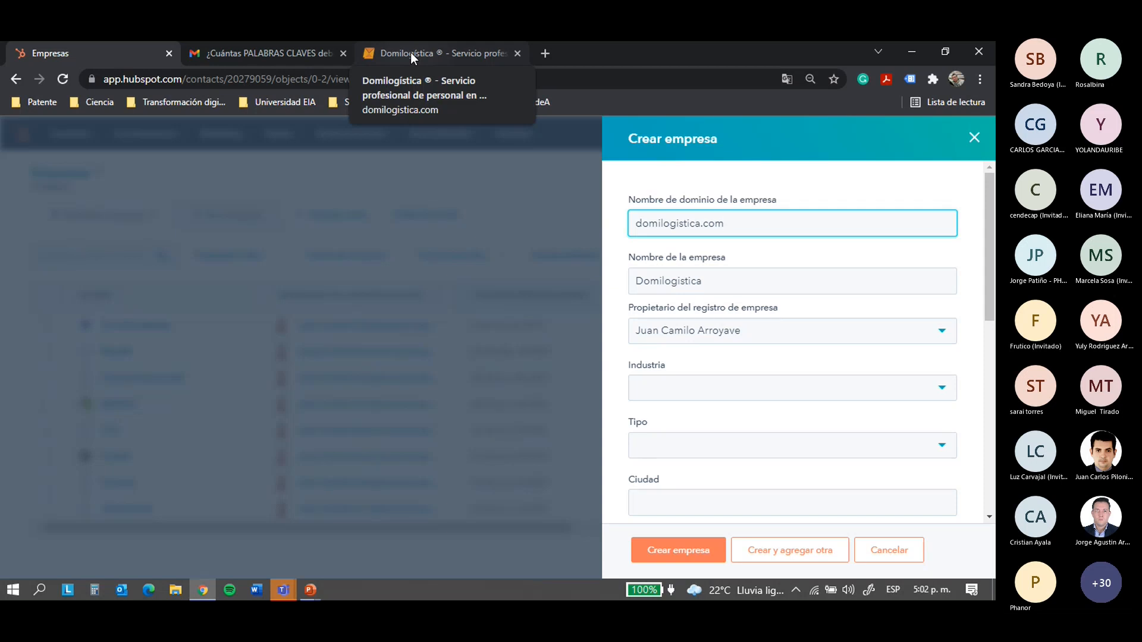
Review Domilogistica's outsourcing description, then create the company record with domain domilogistica.com
scroll(725, 262, "down", 7)
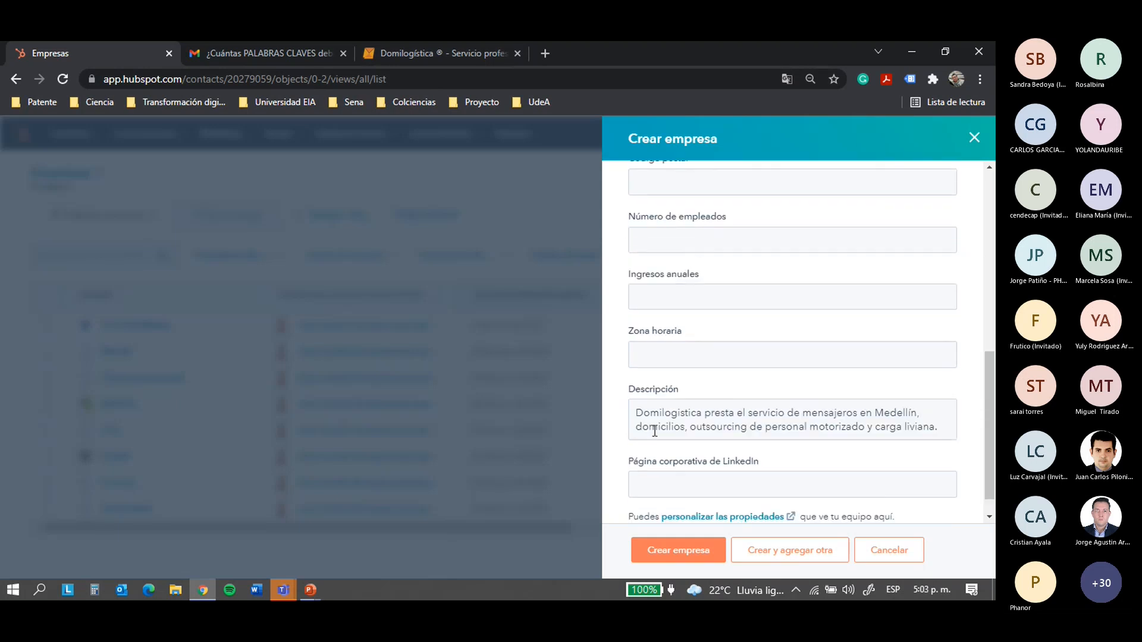
scroll(695, 232, "up", 3)
scroll(684, 237, "up", 3)
scroll(680, 365, "down", 7)
left_click_drag(637, 384, 917, 398)
left_click(918, 387)
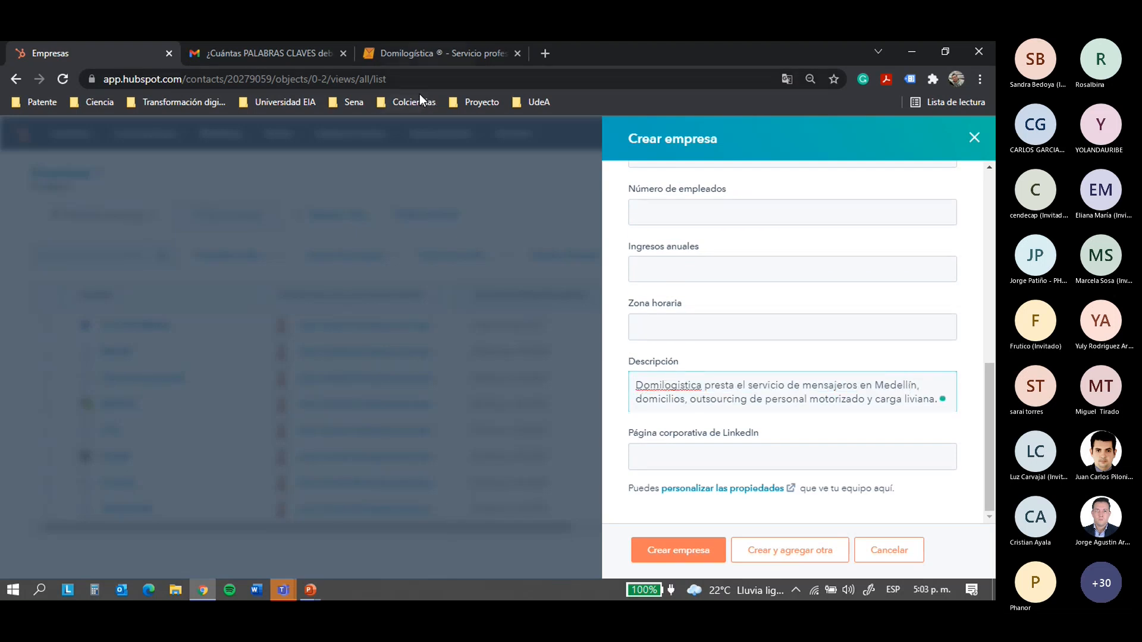
left_click_drag(637, 385, 918, 386)
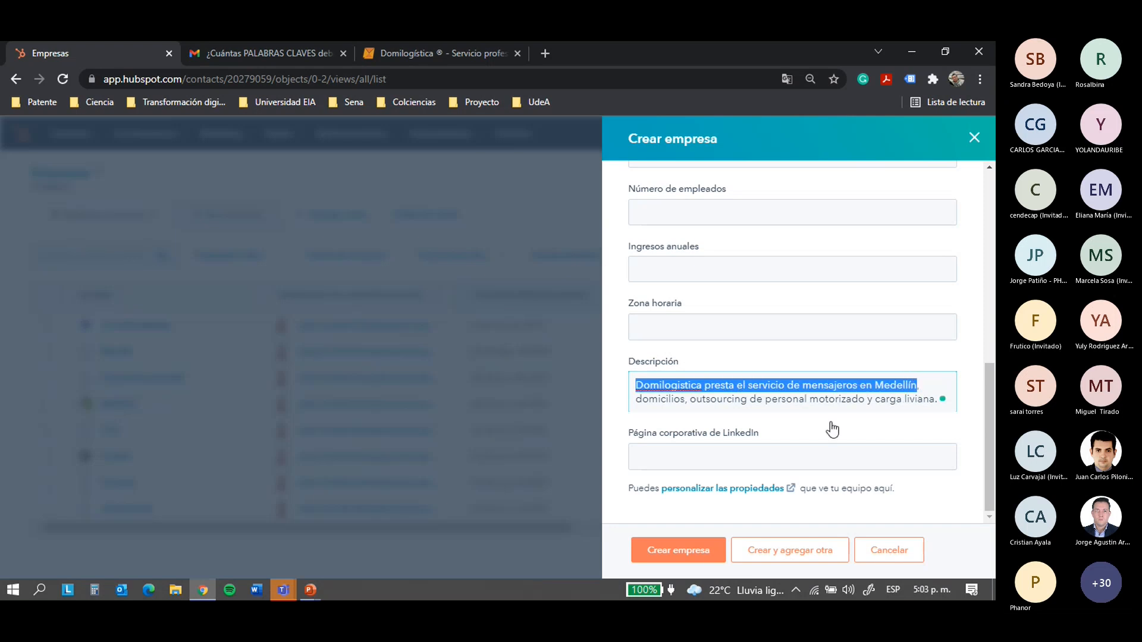
left_click_drag(706, 399, 891, 402)
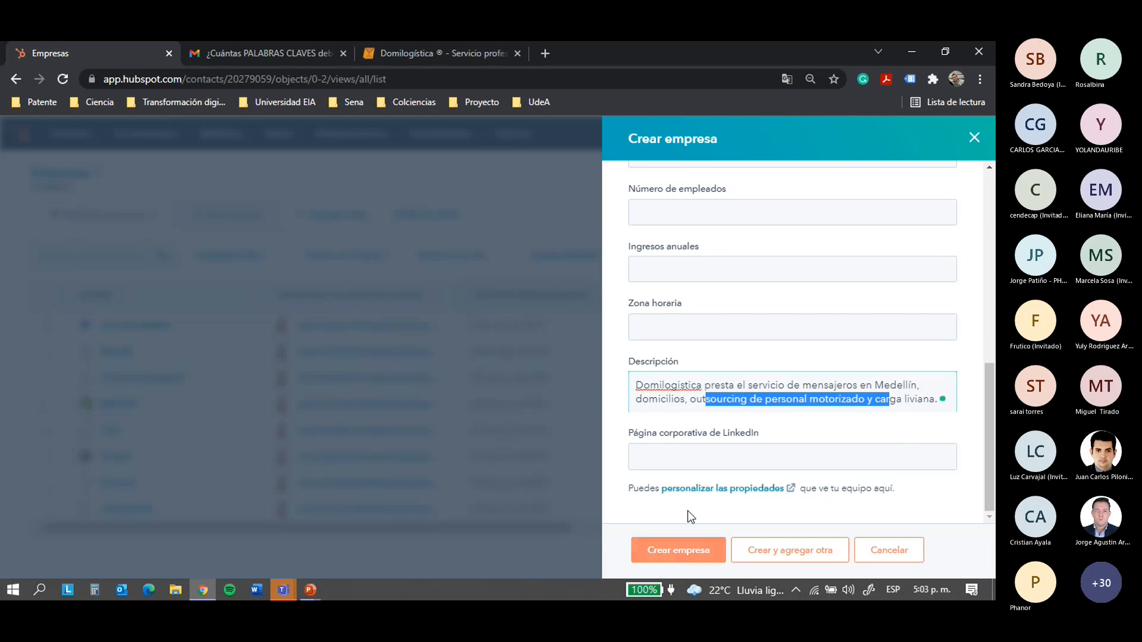
left_click(678, 550)
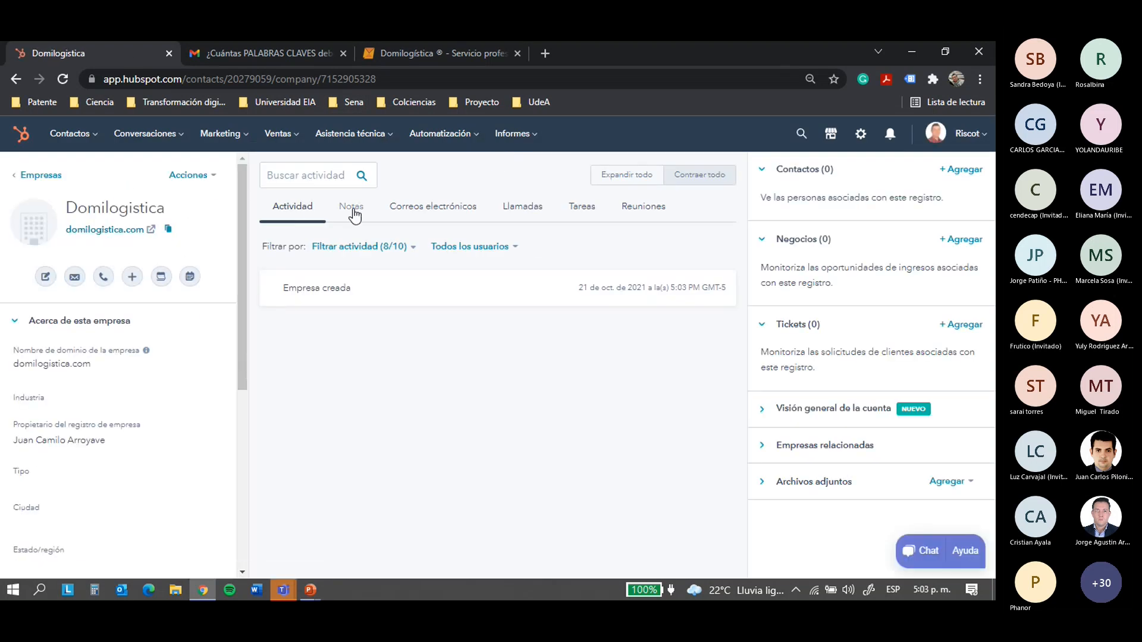
left_click(94, 141)
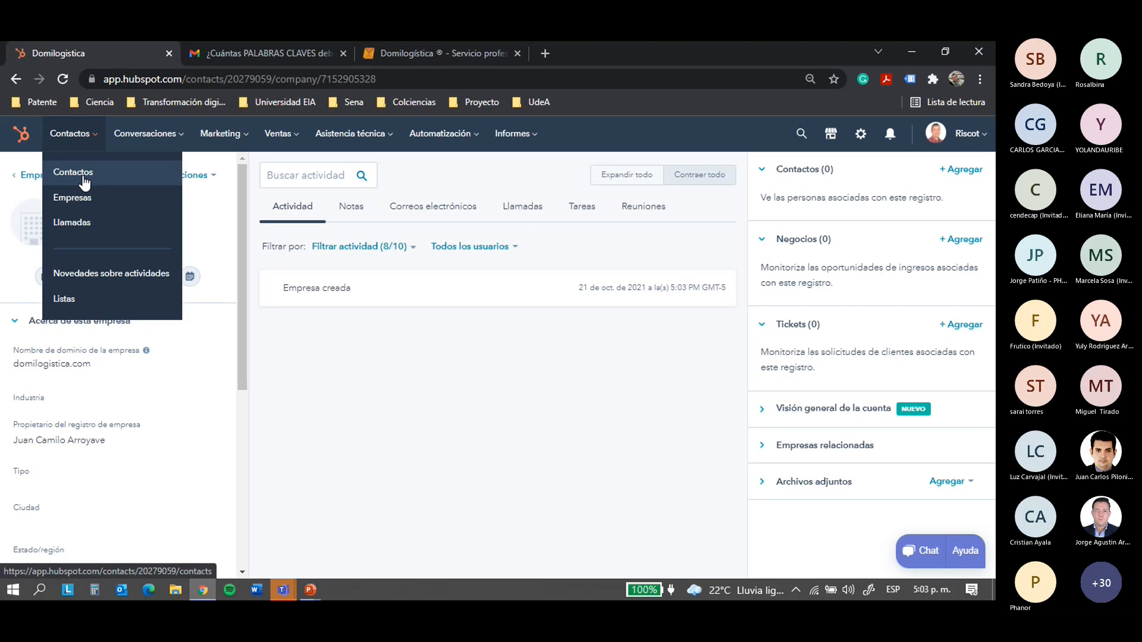
Browse the Llamadas list and the Novedades sobre actividades feed, then open the empty Listas page
left_click(83, 223)
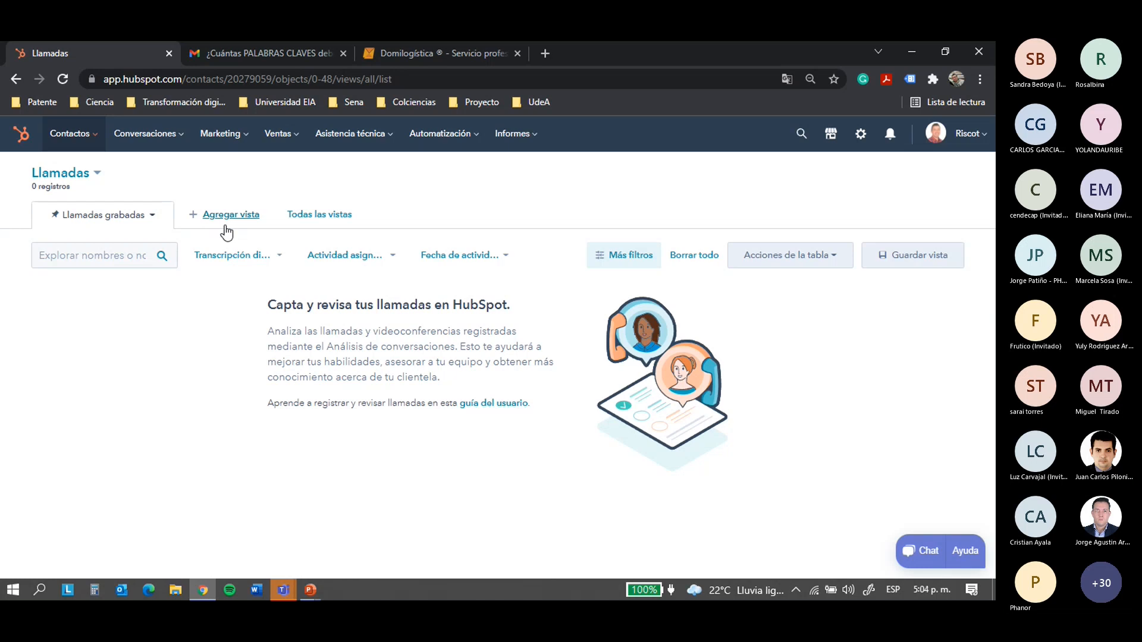
left_click(69, 133)
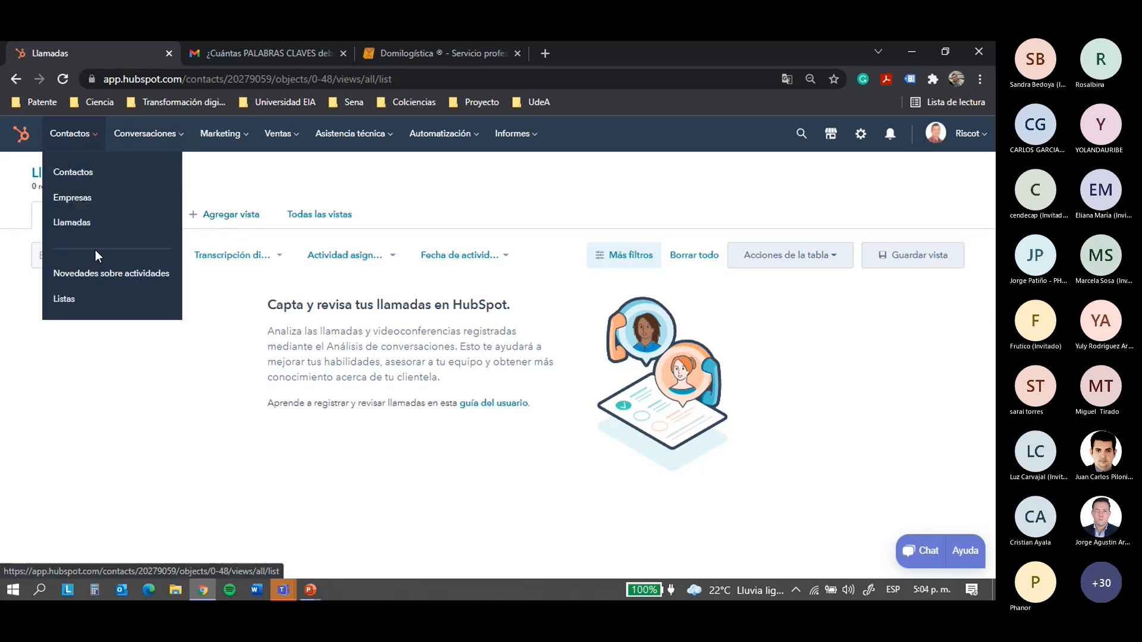
left_click(99, 273)
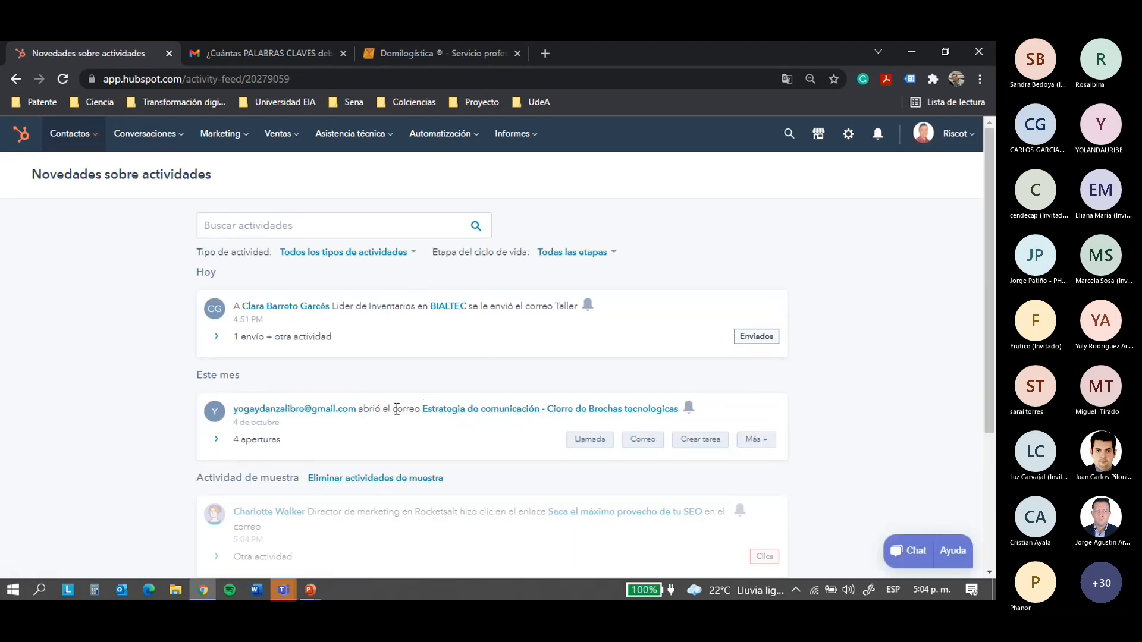
scroll(345, 363, "down", 4)
scroll(345, 358, "up", 4)
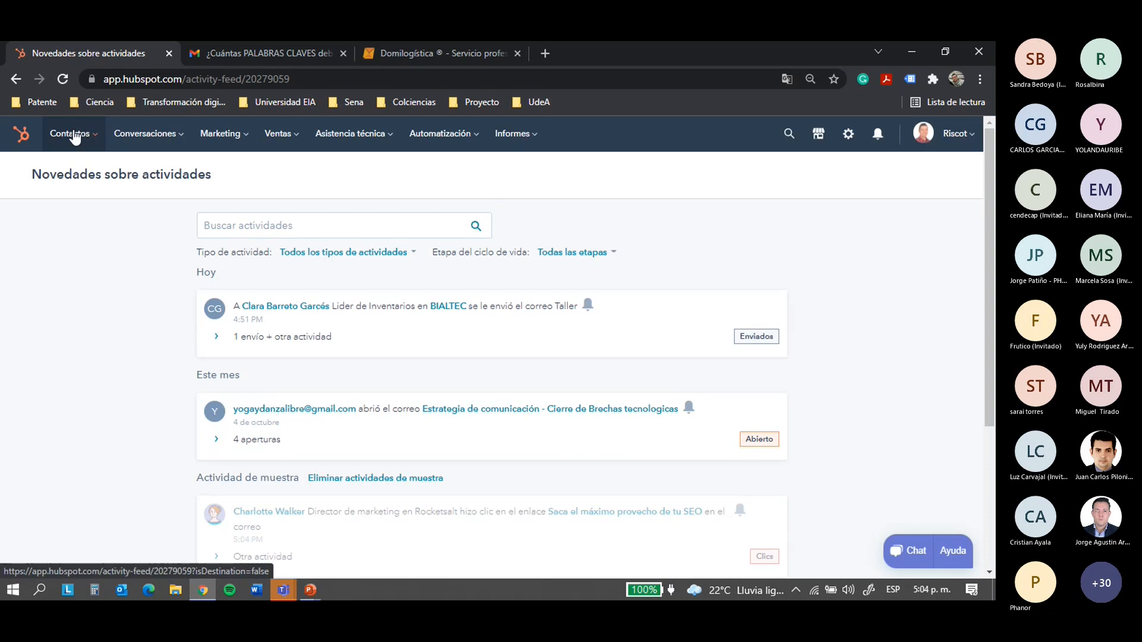
left_click(74, 134)
left_click(106, 304)
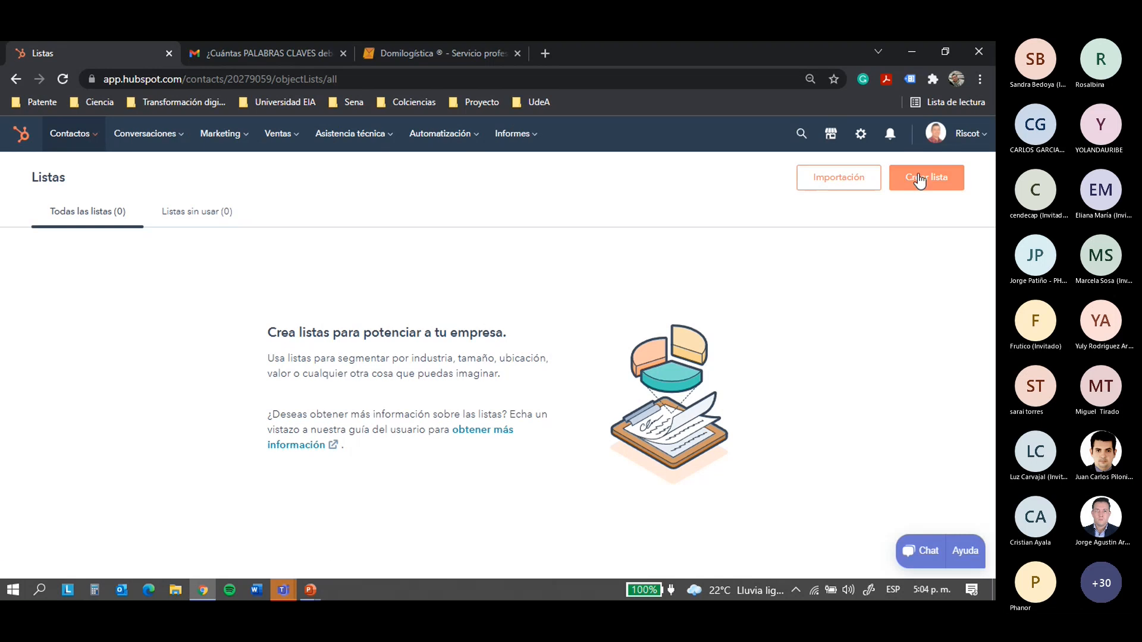
Open the Conversaciones Bandeja de entrada with the sample contact's Facebook Messenger conversation
left_click(146, 148)
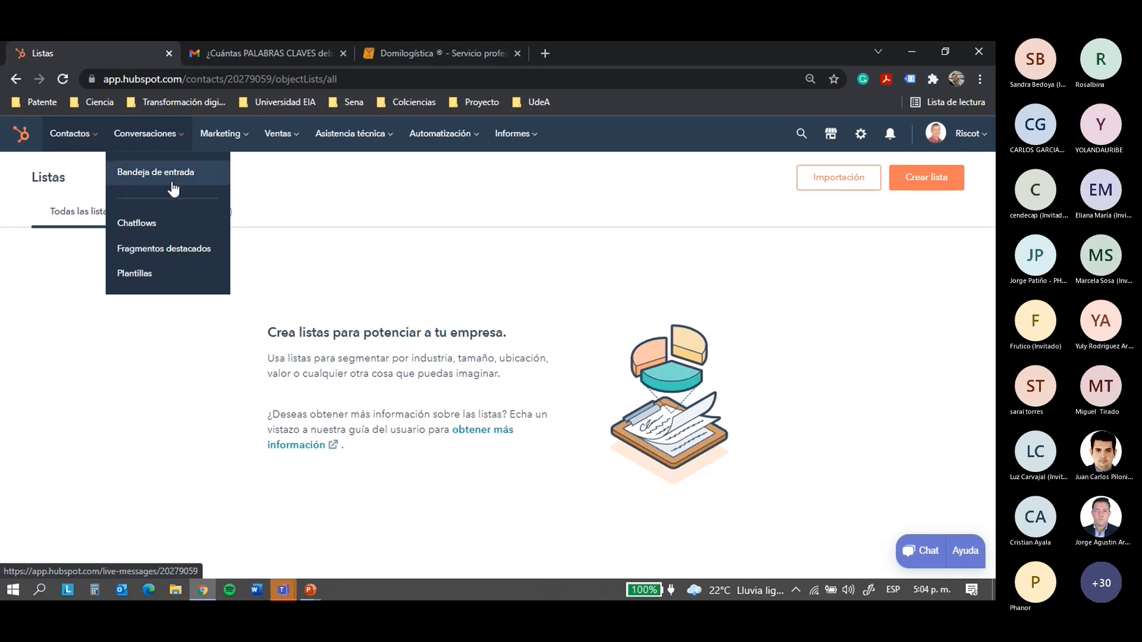
left_click(202, 145)
left_click(157, 143)
left_click(156, 174)
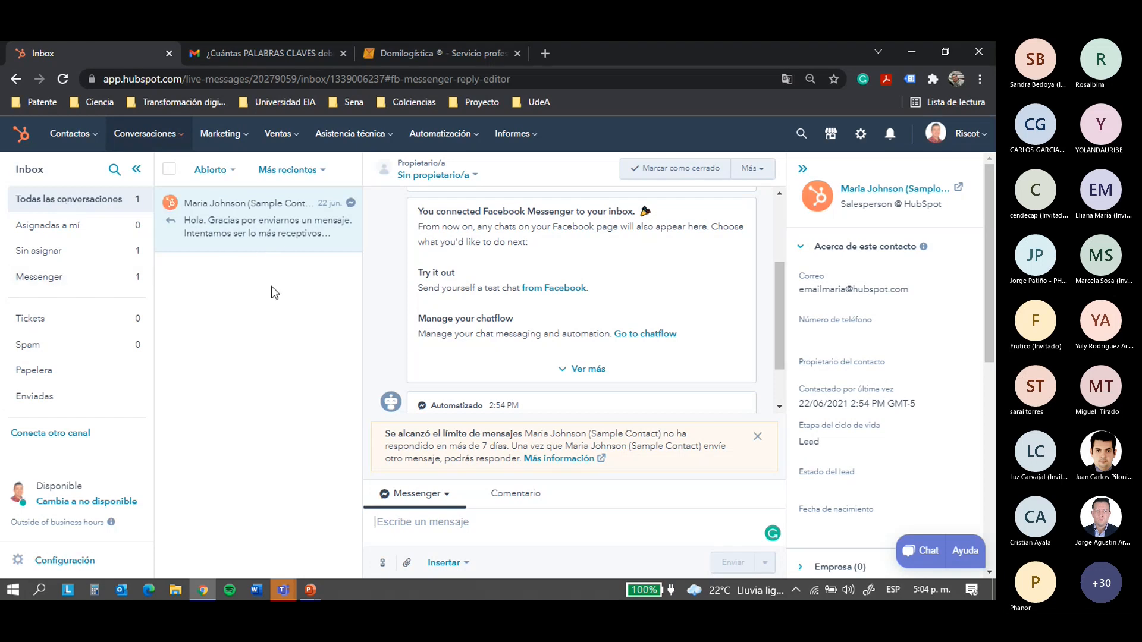
scroll(383, 284, "down", 1)
scroll(383, 284, "up", 3)
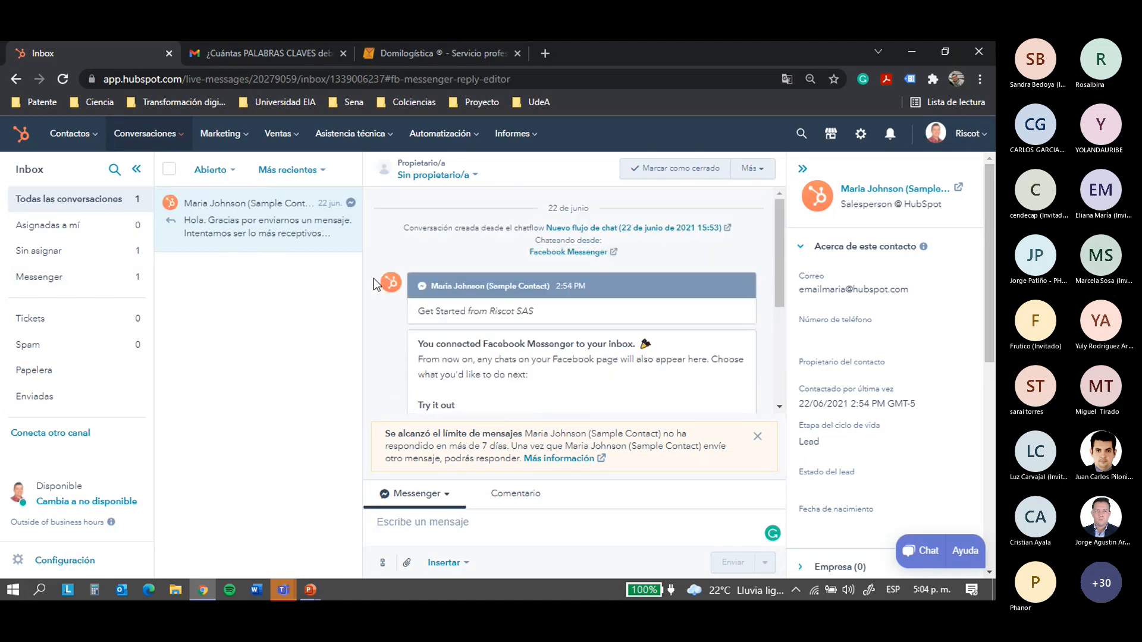
Open Chatflows and compare the Chat and Facebook Messenger tabs, showing the Riscot SAS flow
left_click(149, 133)
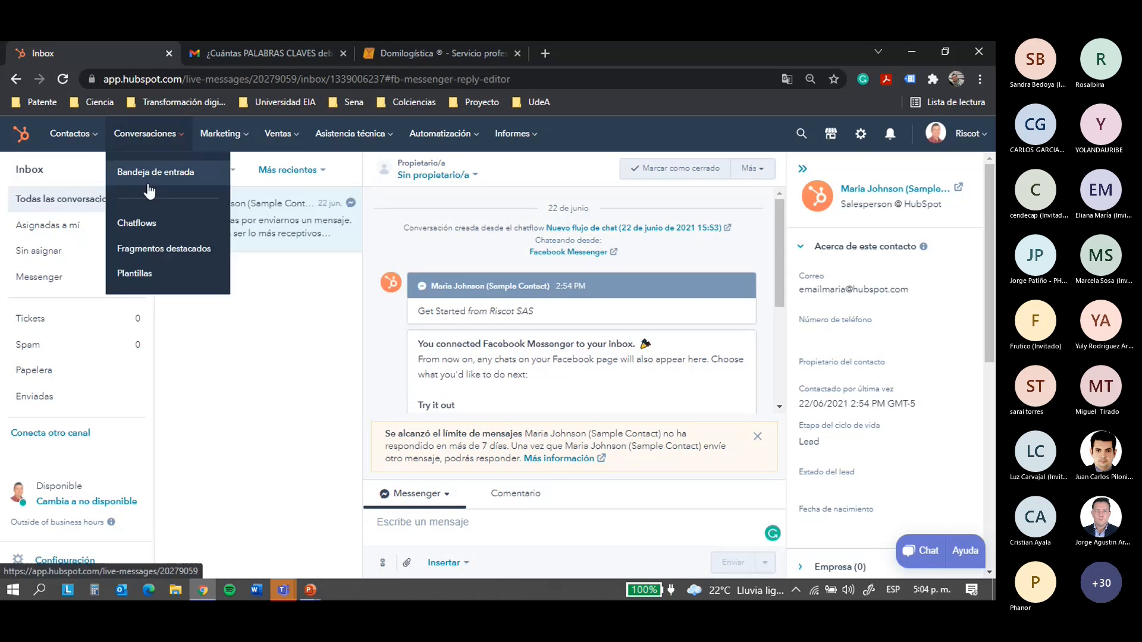
left_click(139, 224)
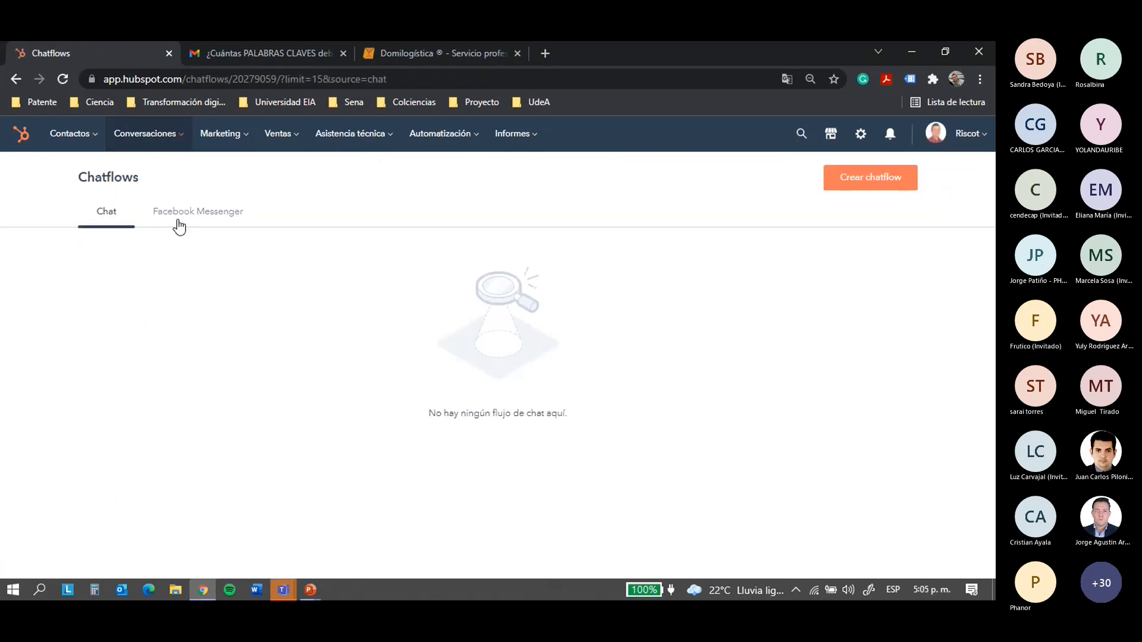
left_click(179, 221)
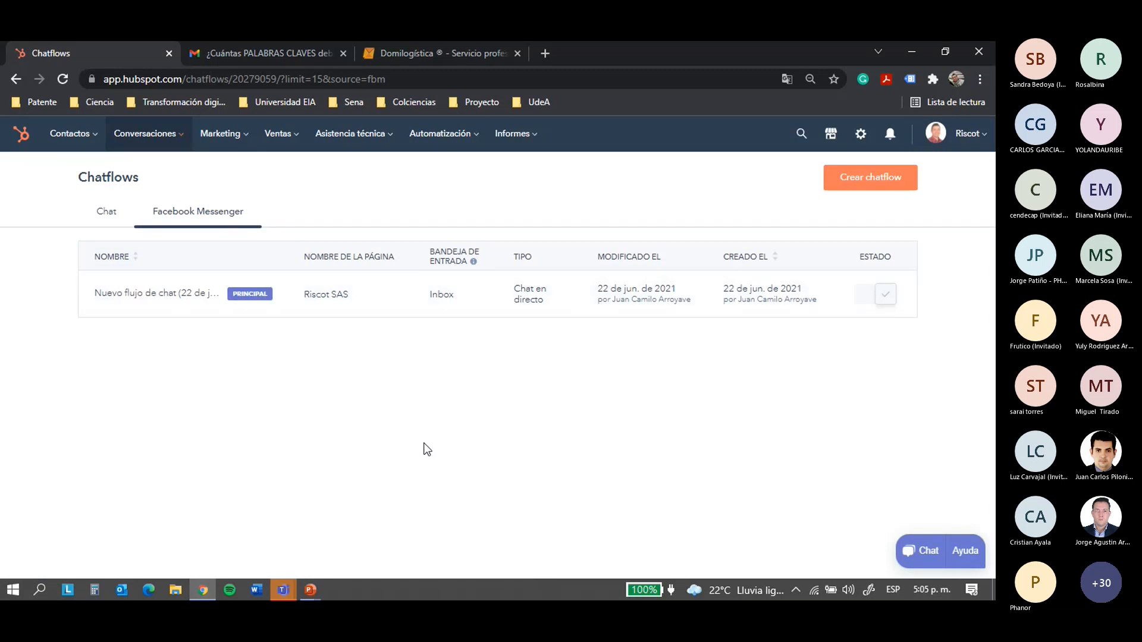
left_click(106, 213)
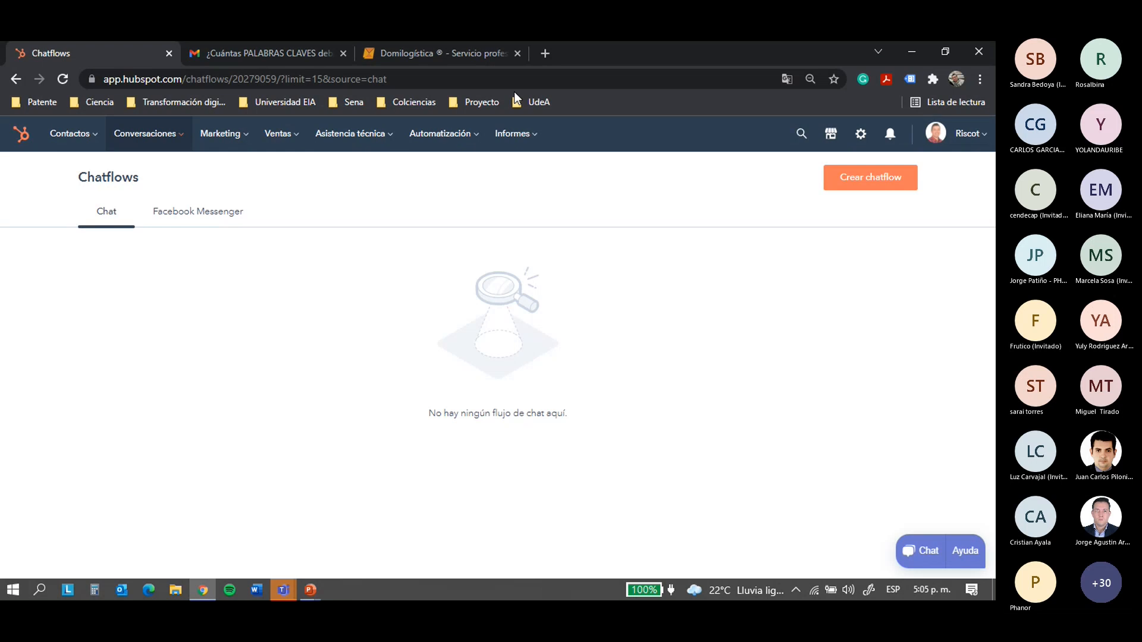
left_click(198, 225)
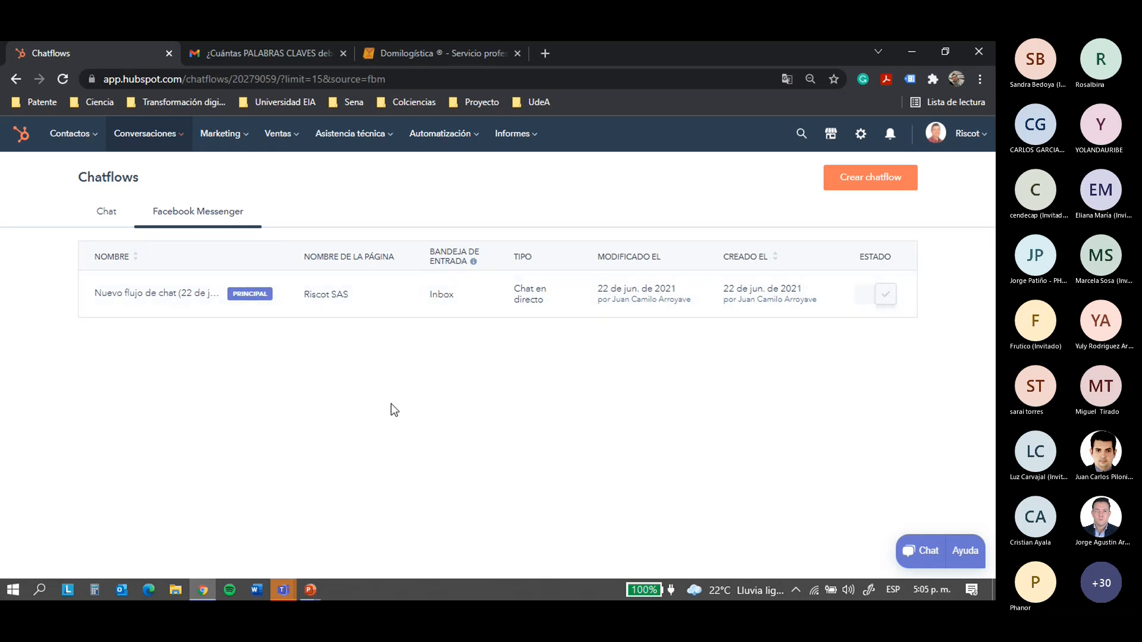
left_click(156, 143)
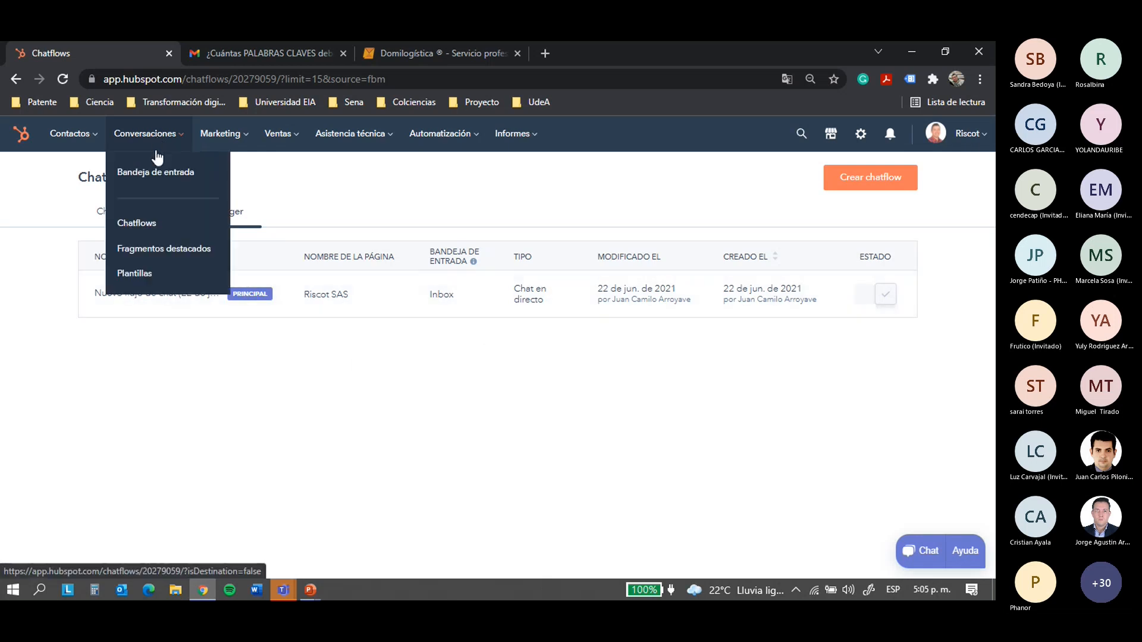
Open Fragmentos destacados and point out the 1-of-5 snippet limit and Sales Hub Starter notice
left_click(148, 248)
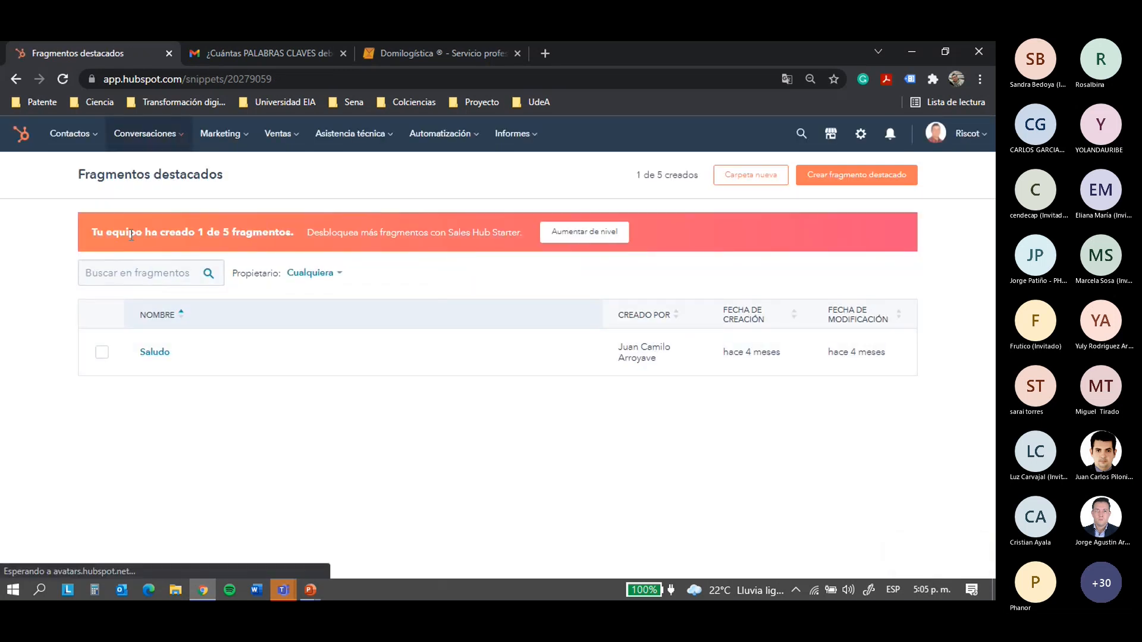
left_click_drag(97, 232, 287, 229)
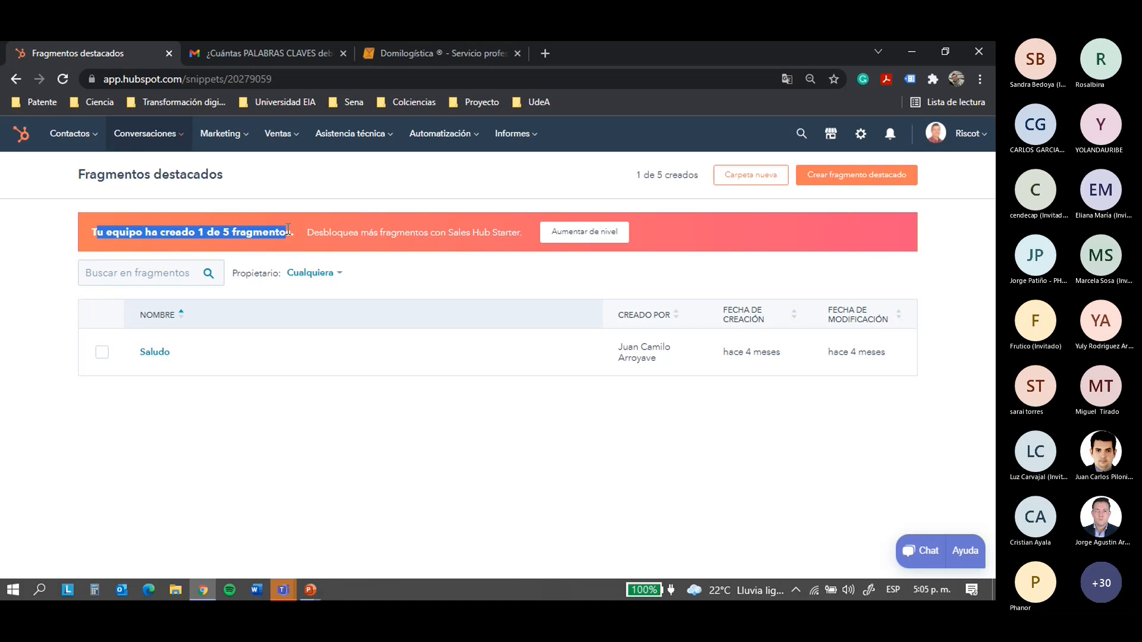
left_click(326, 287)
left_click_drag(323, 233, 461, 231)
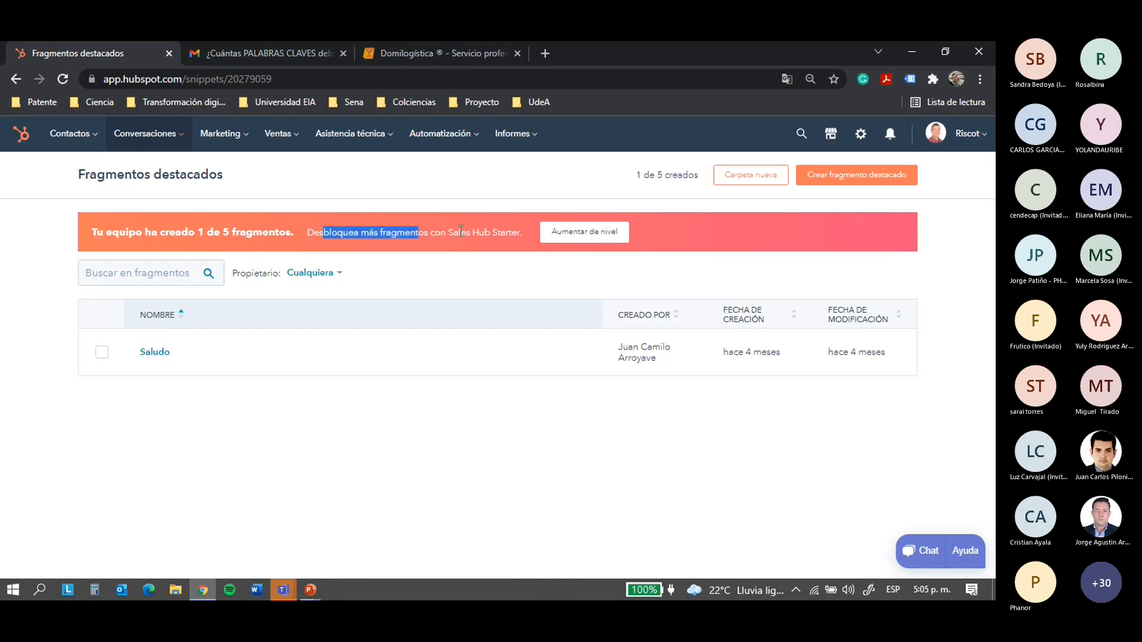
left_click_drag(435, 233, 498, 233)
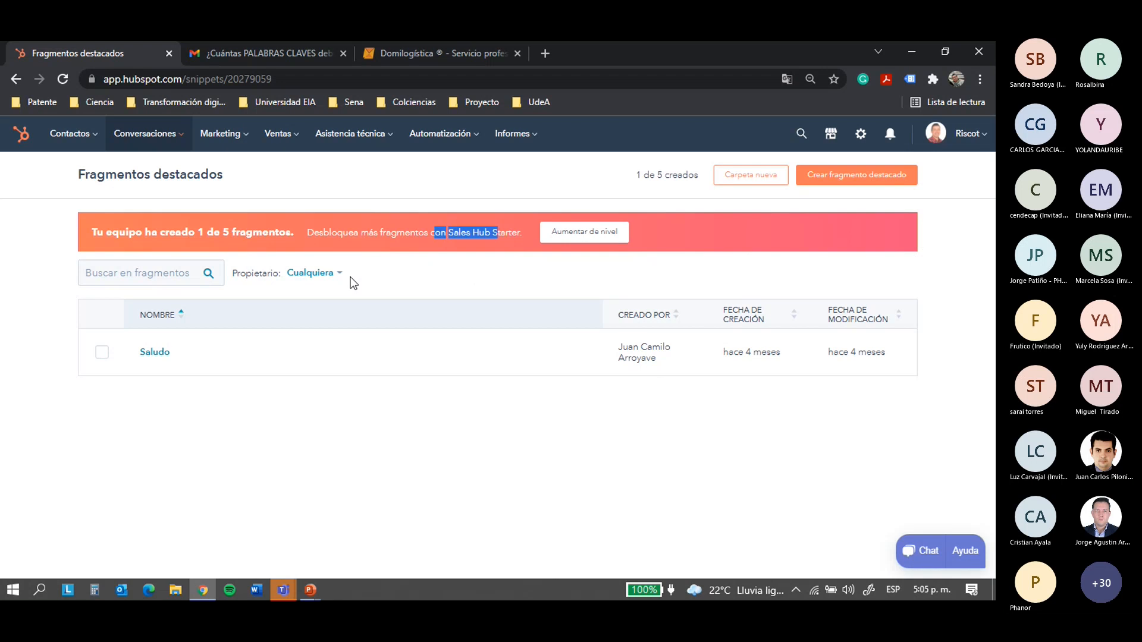
left_click(338, 334)
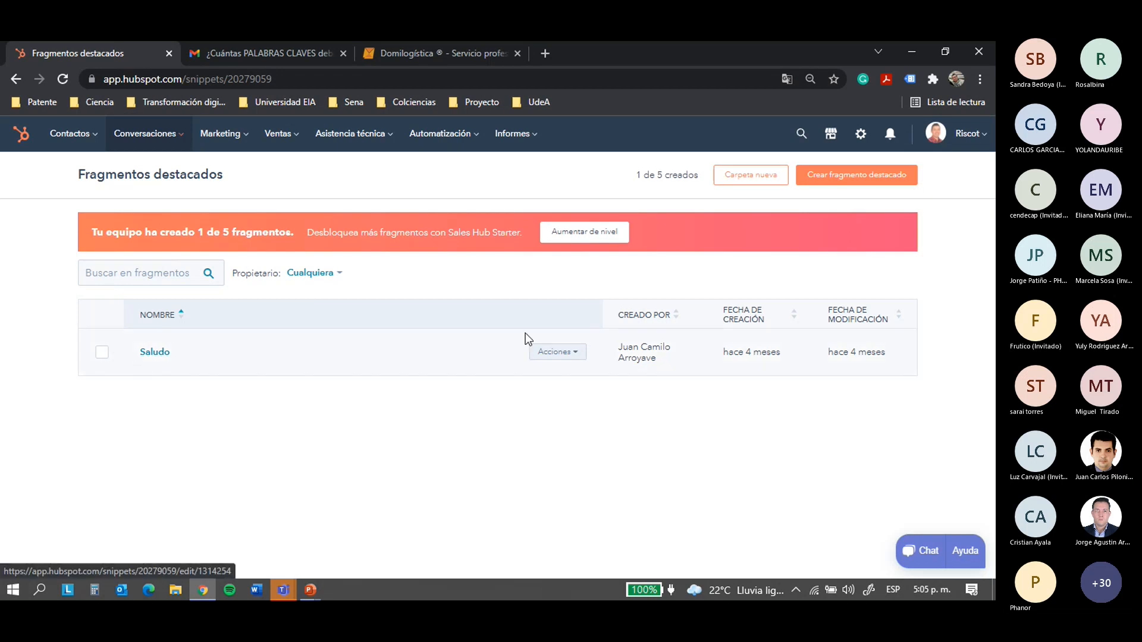
Review the Saludo snippet's greeting text and cancel the editor without saving
left_click(150, 354)
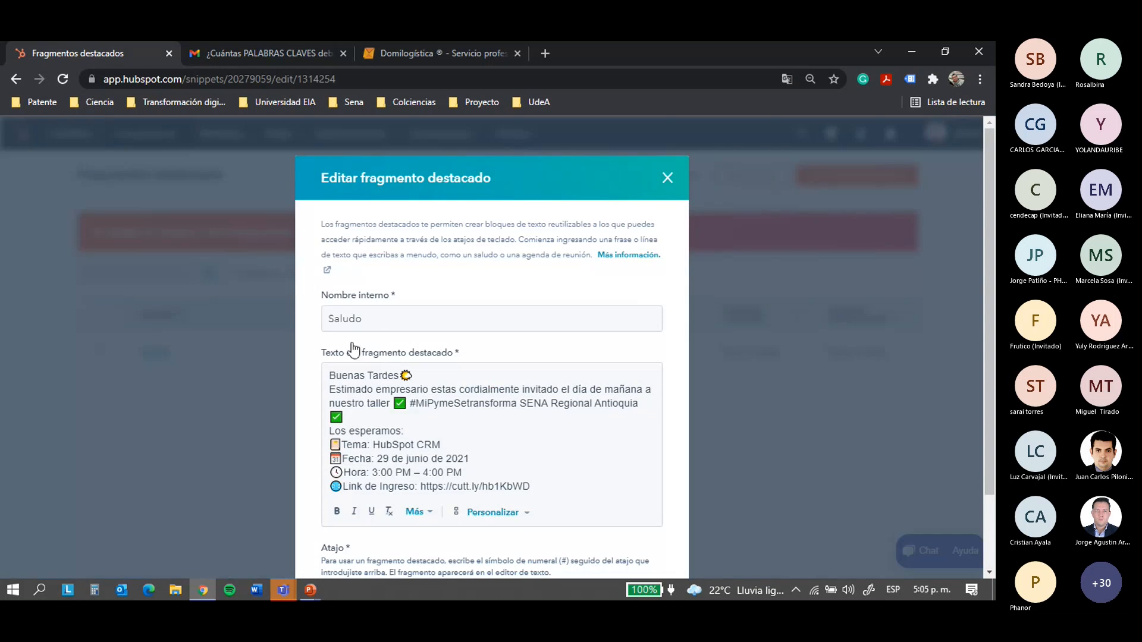
scroll(374, 321, "down", 2)
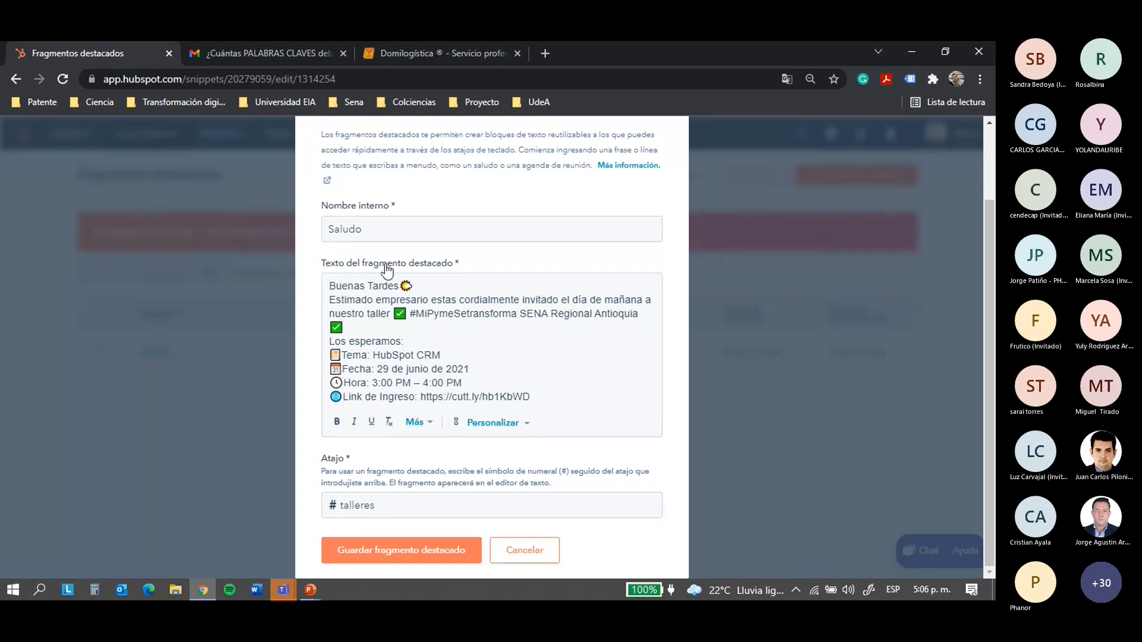
left_click_drag(335, 286, 573, 389)
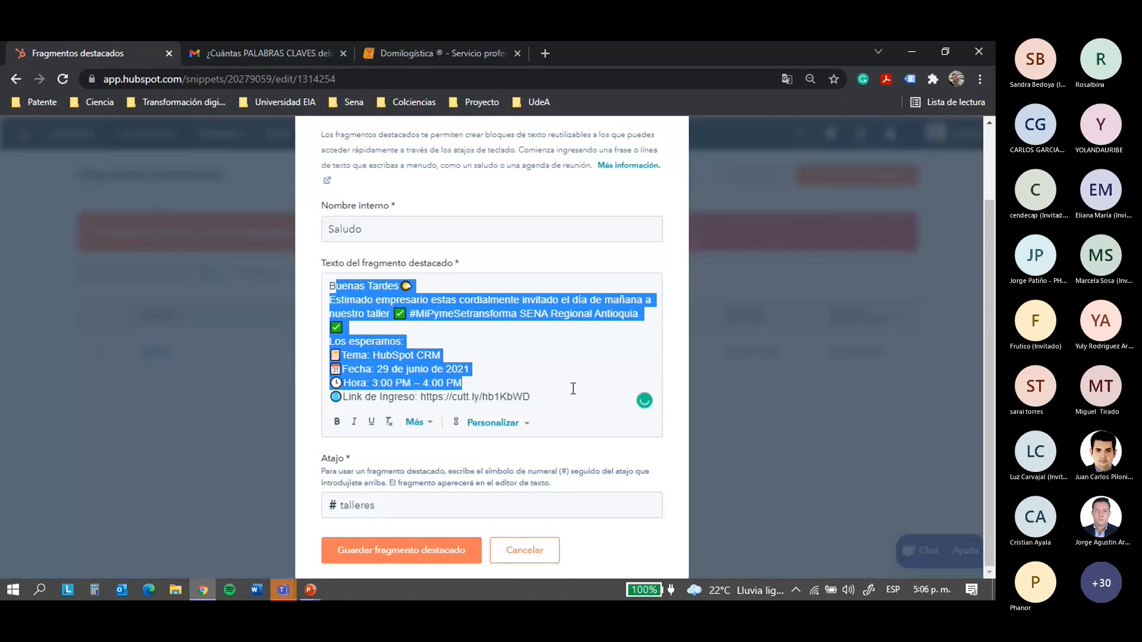
left_click(746, 296)
left_click(525, 551)
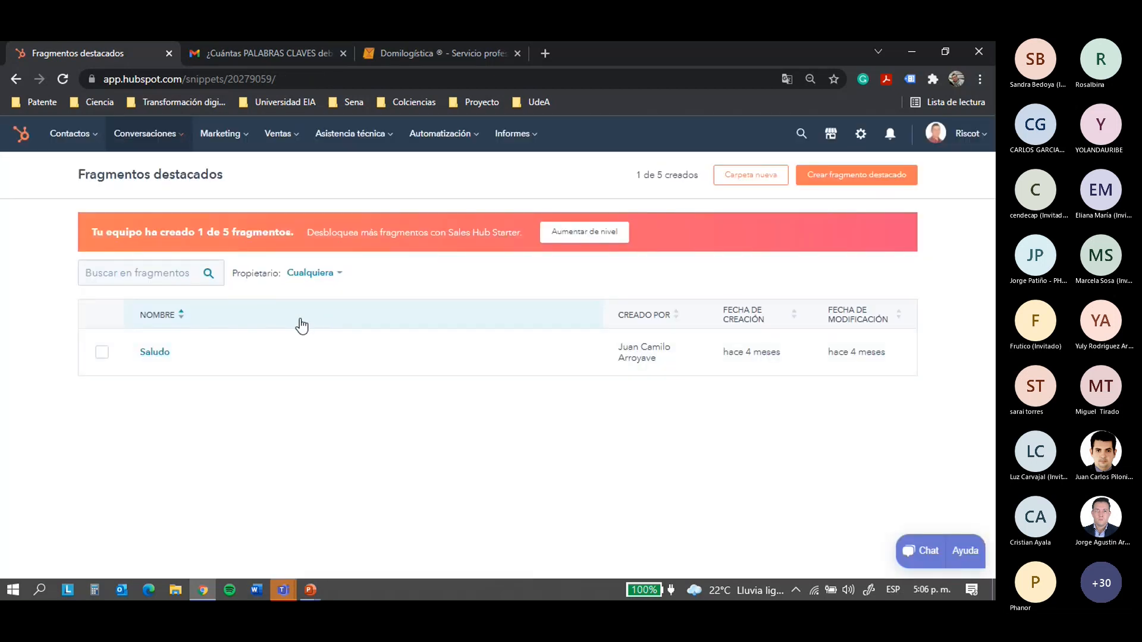
left_click(179, 135)
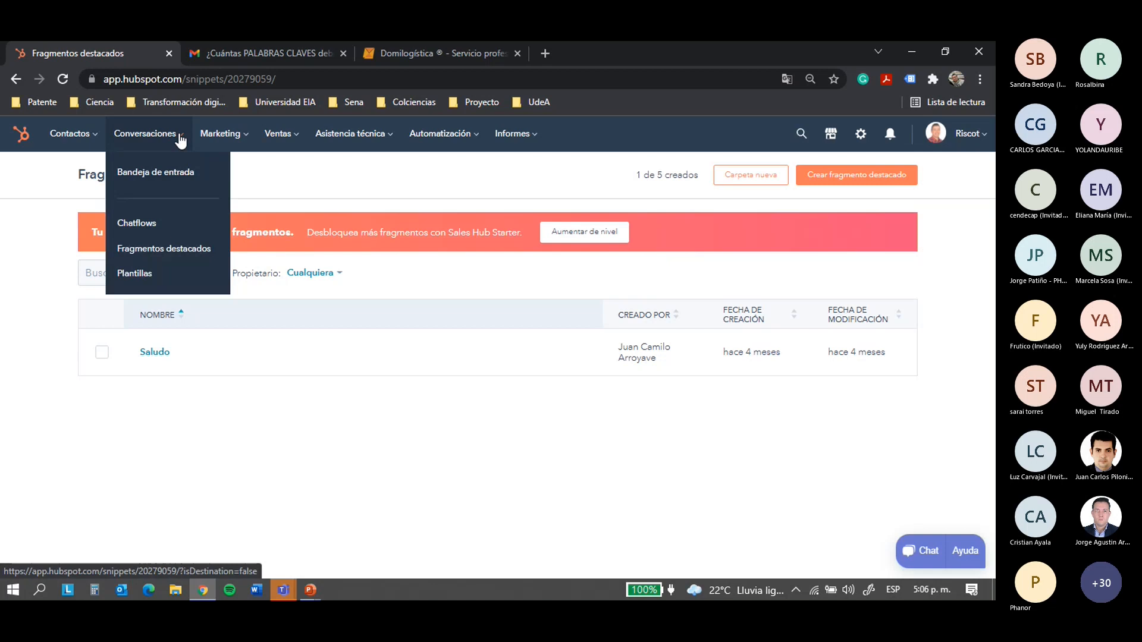
left_click(127, 269)
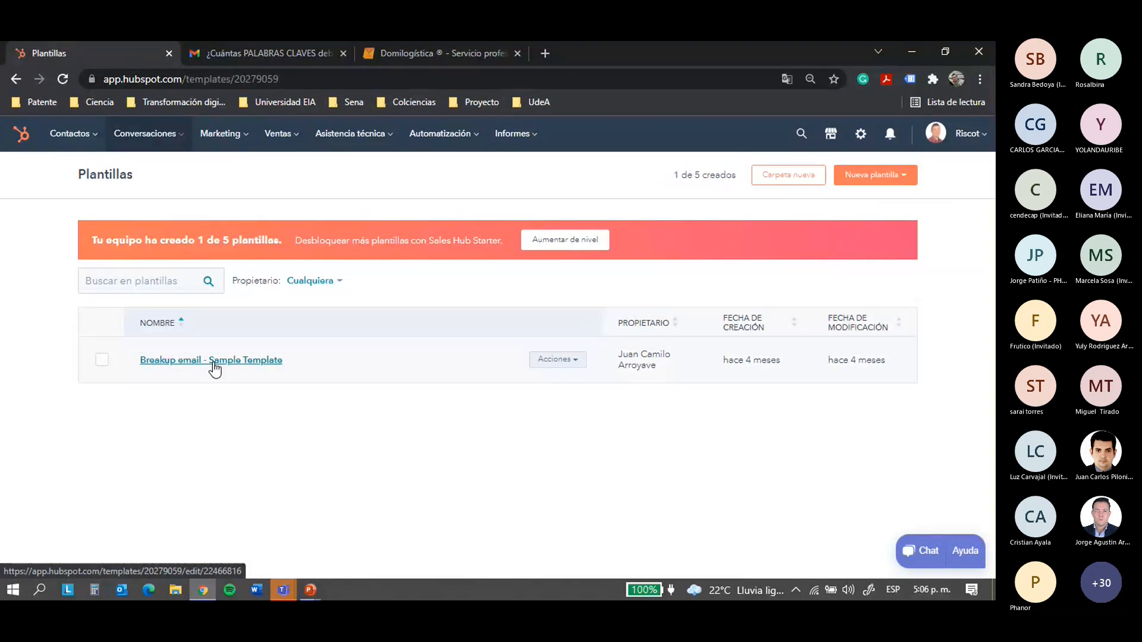
left_click(145, 135)
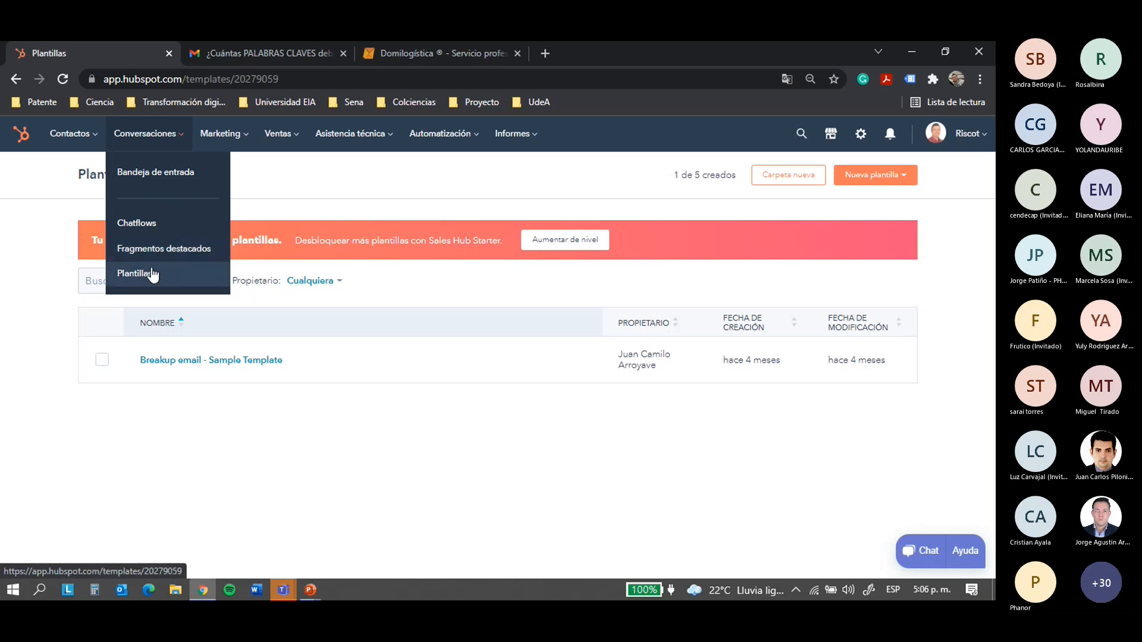
left_click(251, 359)
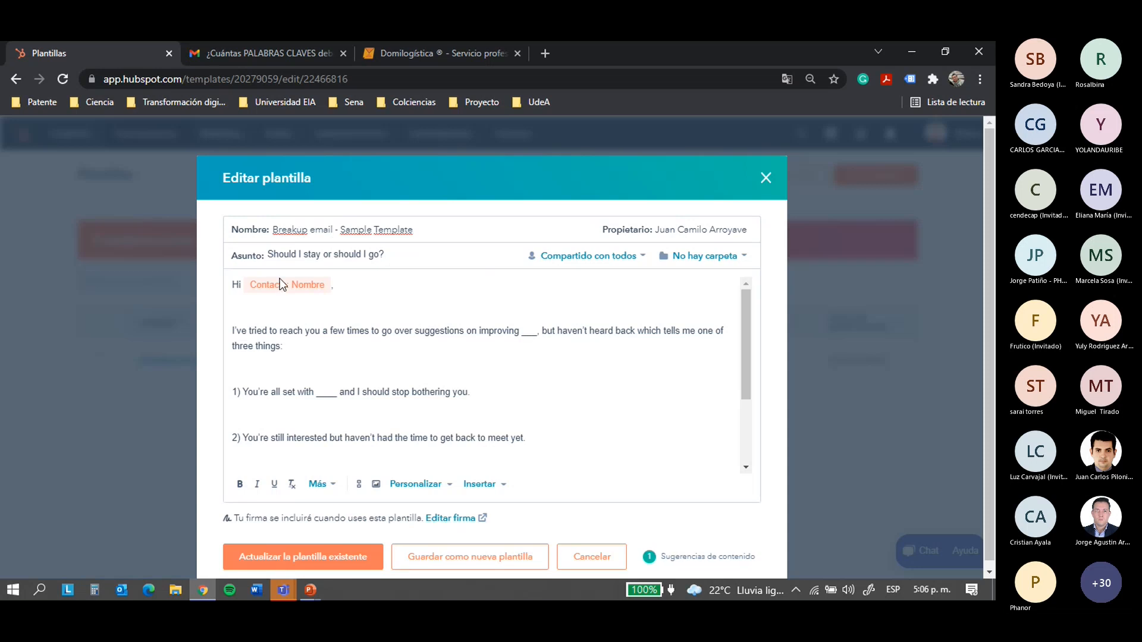
scroll(402, 309, "down", 2)
scroll(397, 334, "up", 2)
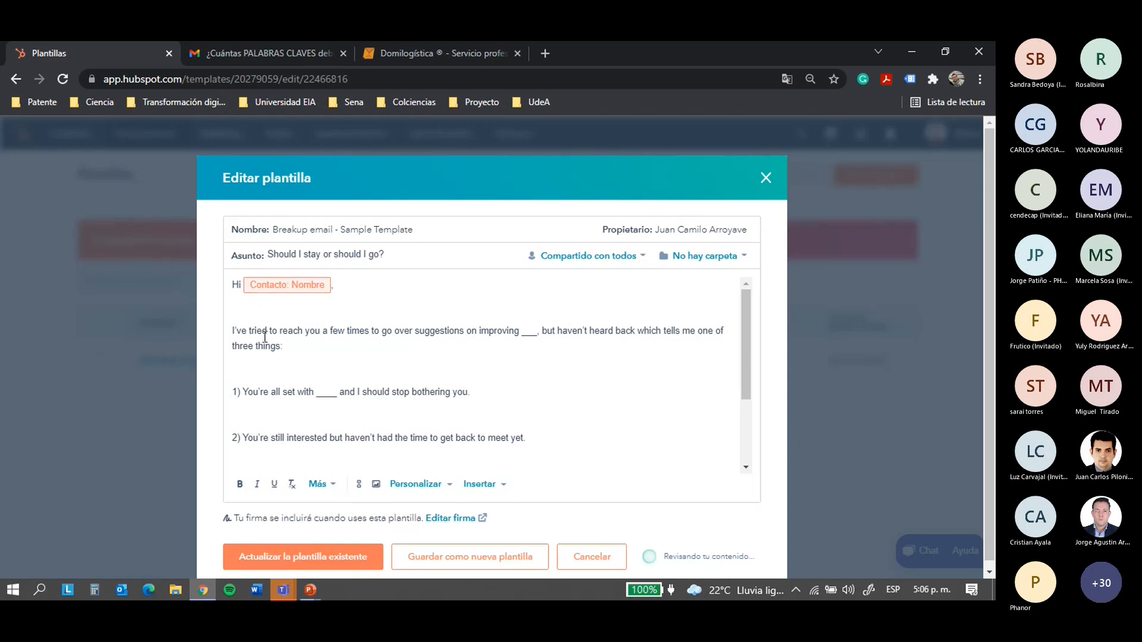
left_click_drag(232, 331, 284, 348)
scroll(594, 356, "down", 2)
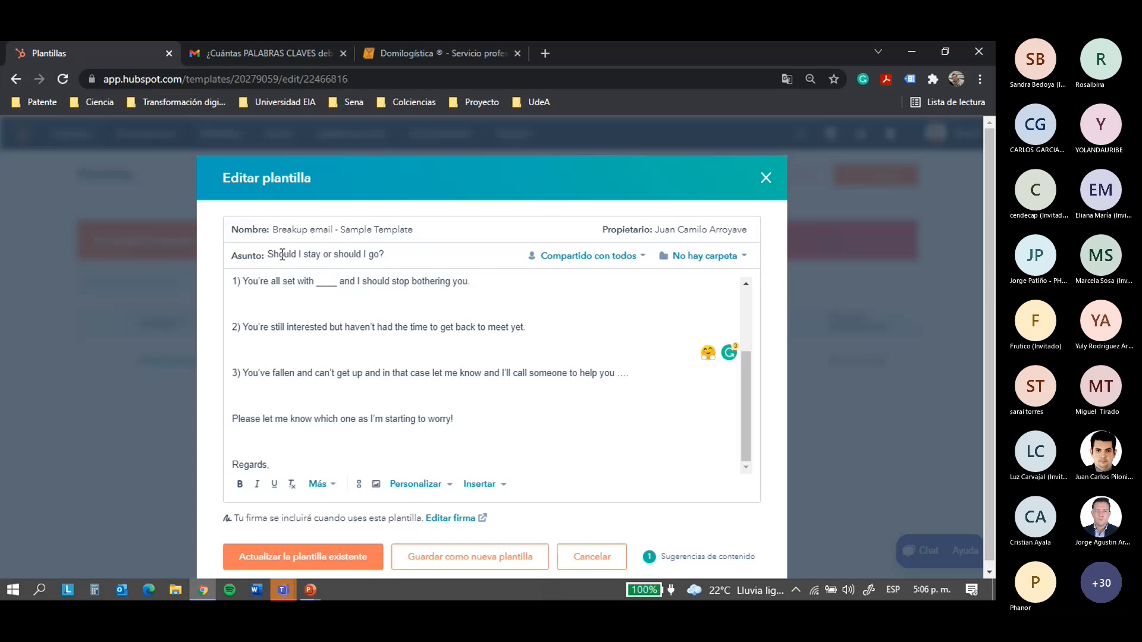
triple_click(351, 254)
double_click(390, 269)
left_click(764, 180)
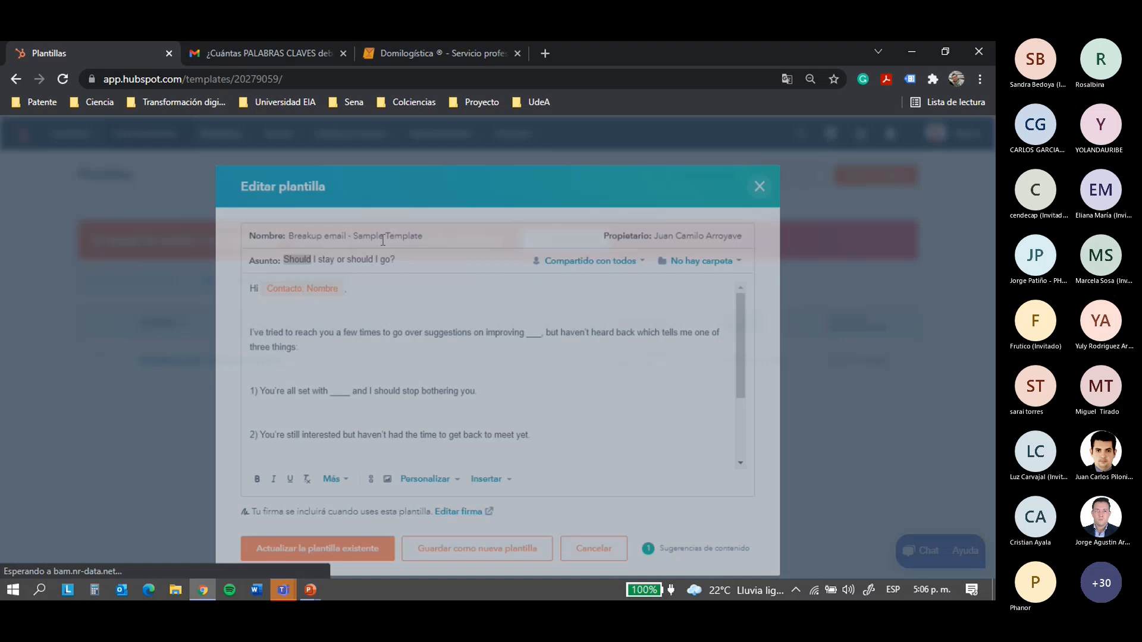
left_click_drag(92, 240, 282, 243)
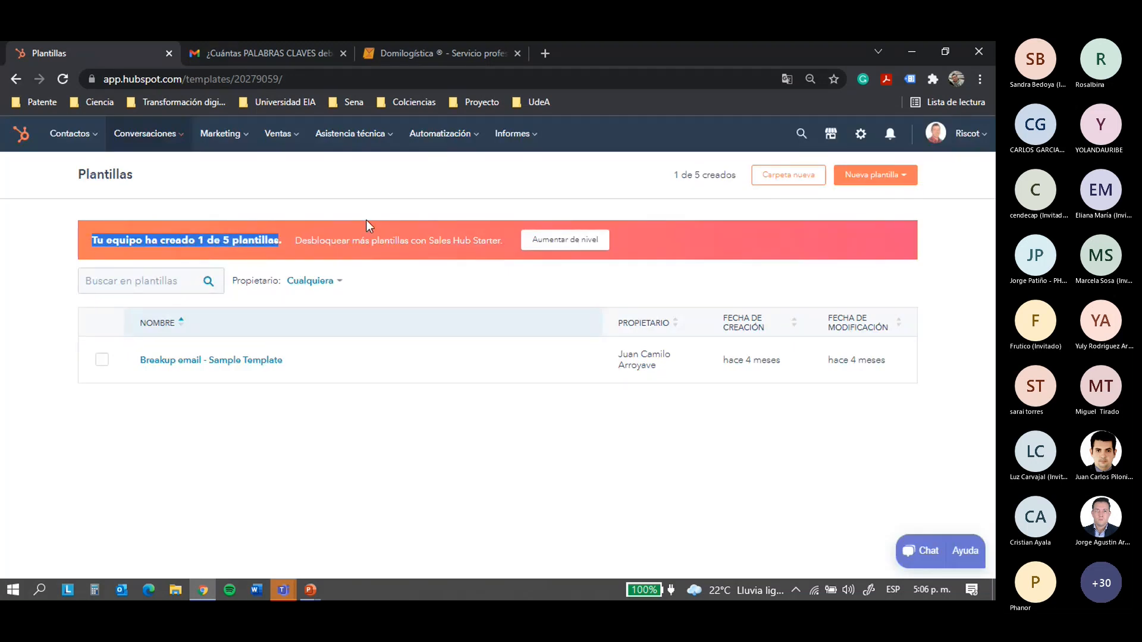
left_click(313, 205)
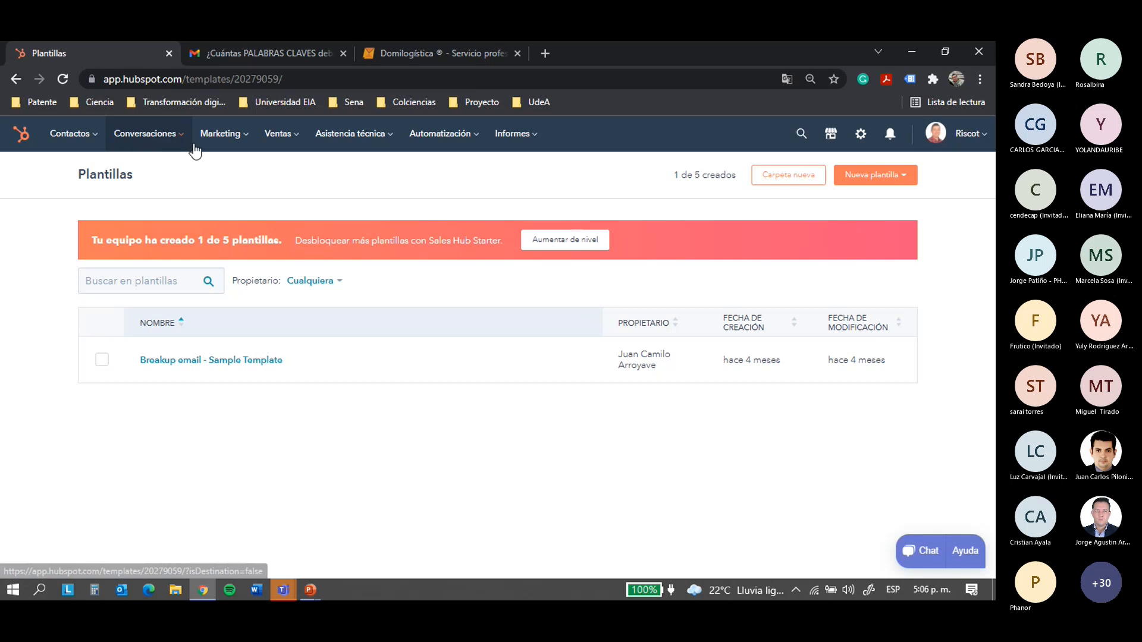
left_click(176, 142)
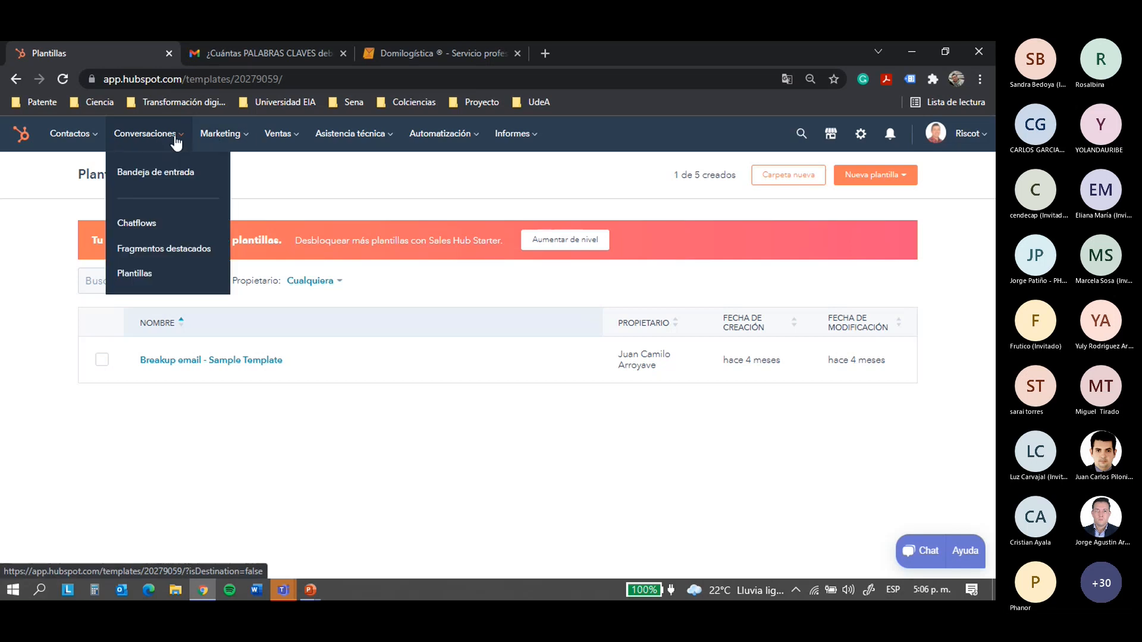
Open Marketing > Anuncios to view the ads overview with its Facebook reconnection notice
left_click(233, 138)
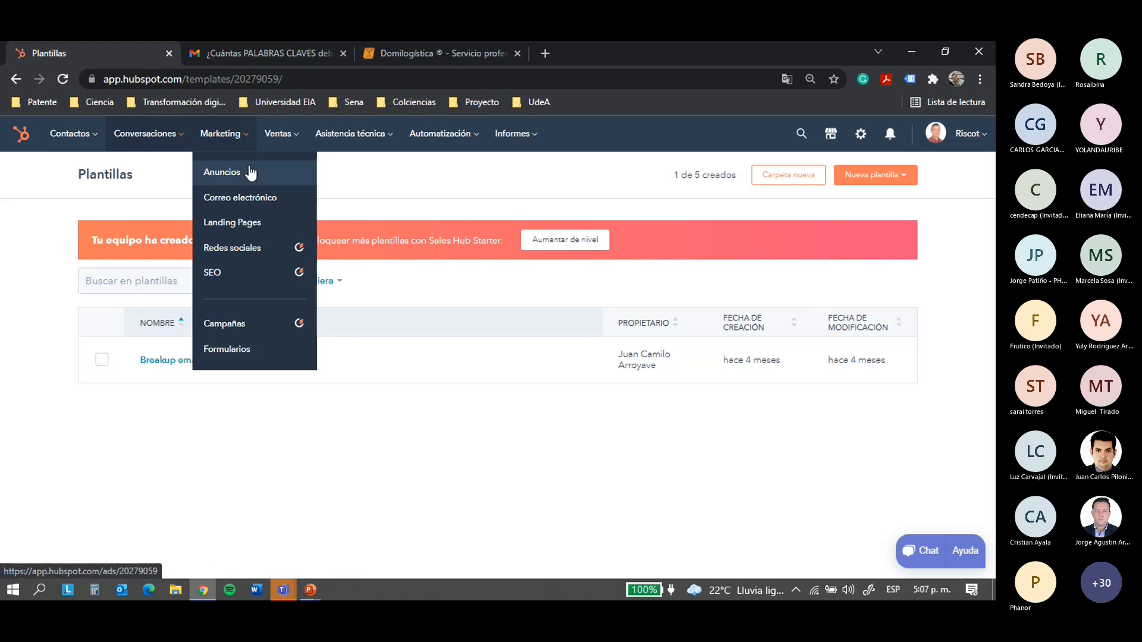
left_click(251, 172)
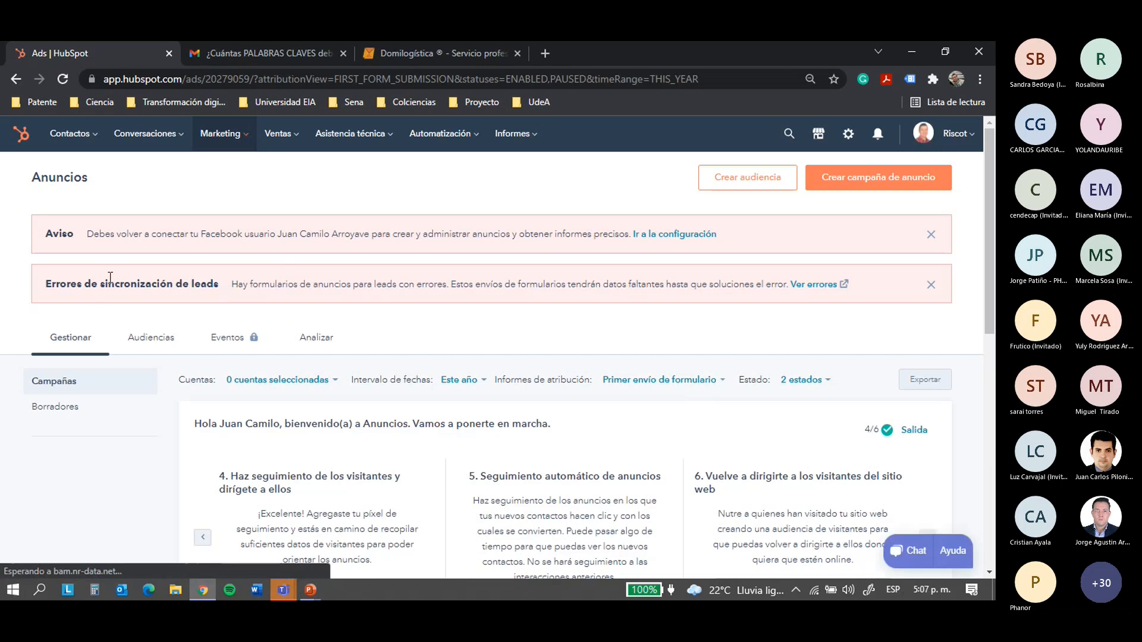
scroll(175, 280, "down", 7)
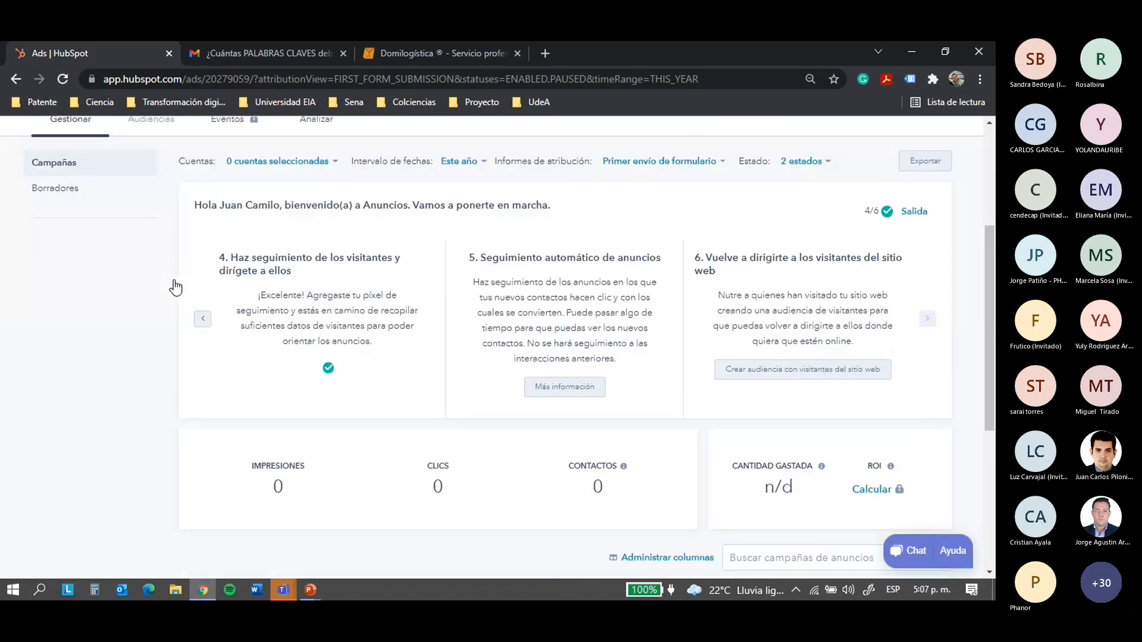
scroll(175, 280, "up", 7)
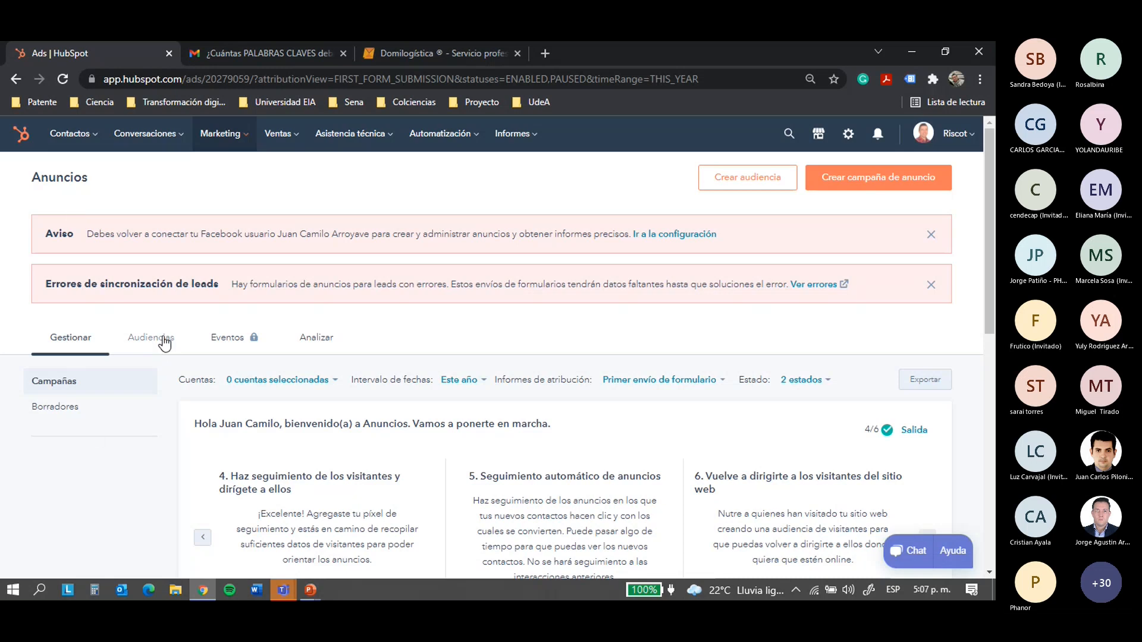
left_click(238, 148)
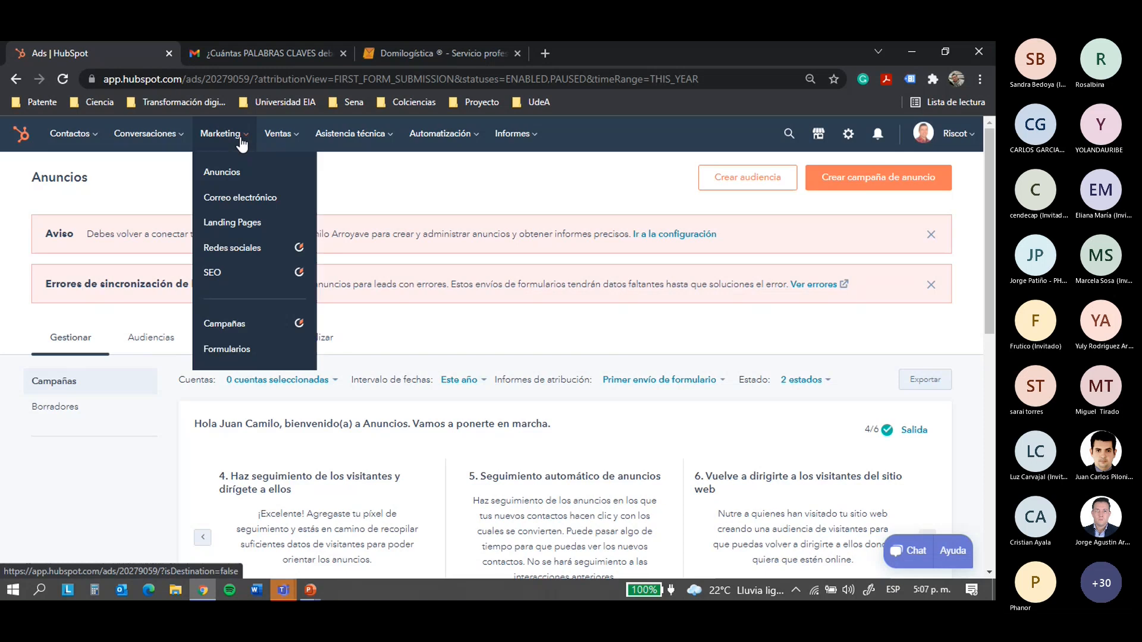
Visit the marketing email section, then open Landing Pages showing the published Consultoría page
left_click(247, 200)
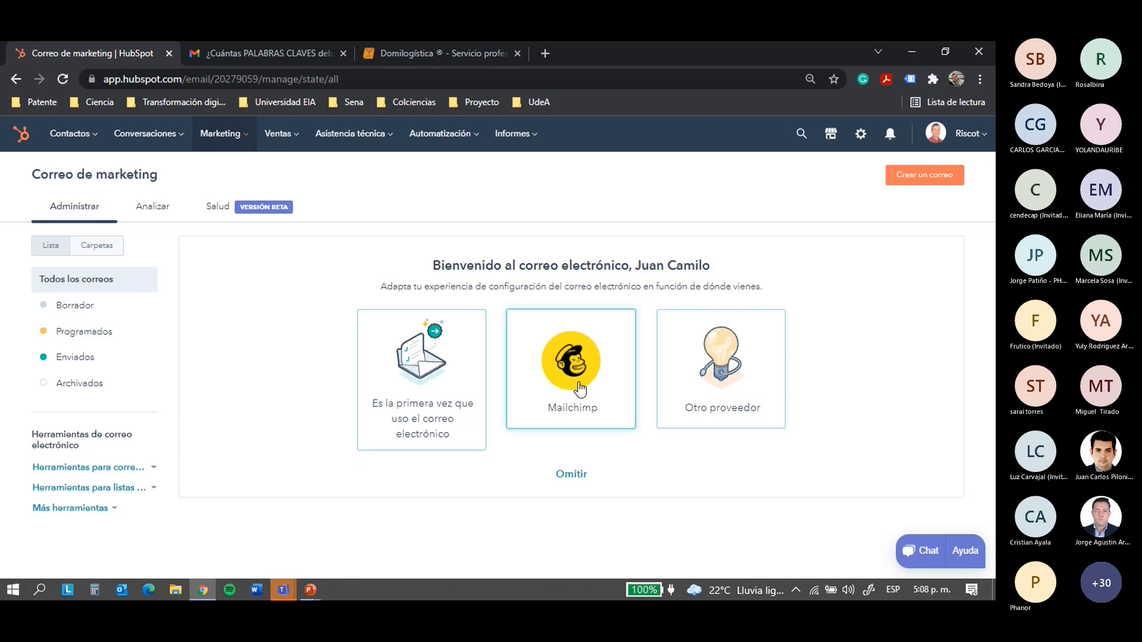
mouse_move(242, 153)
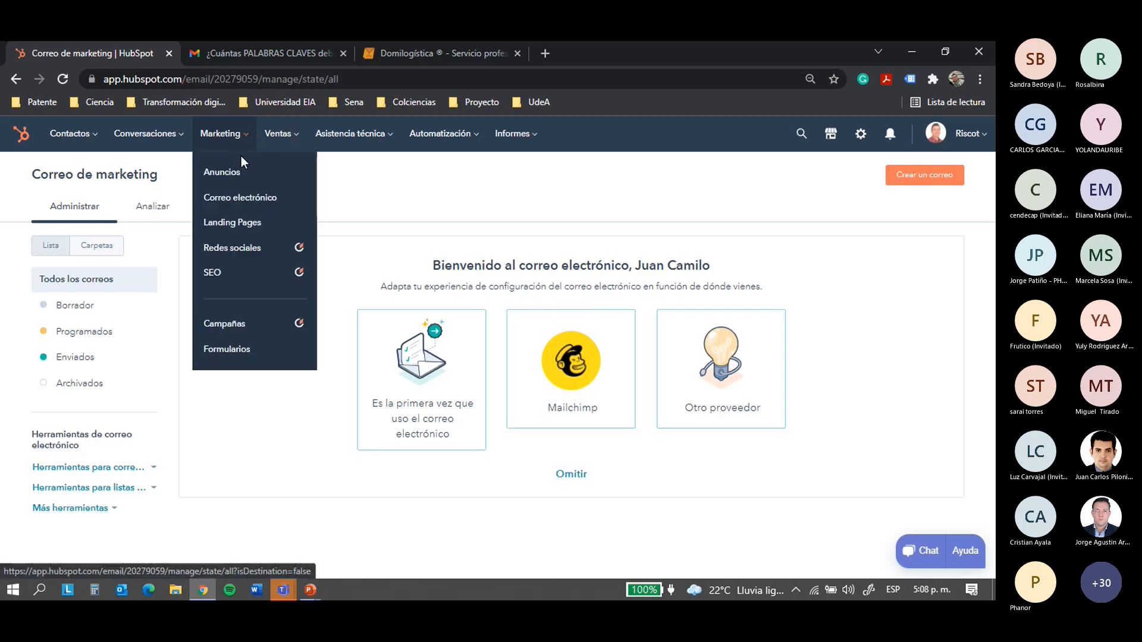
left_click(247, 223)
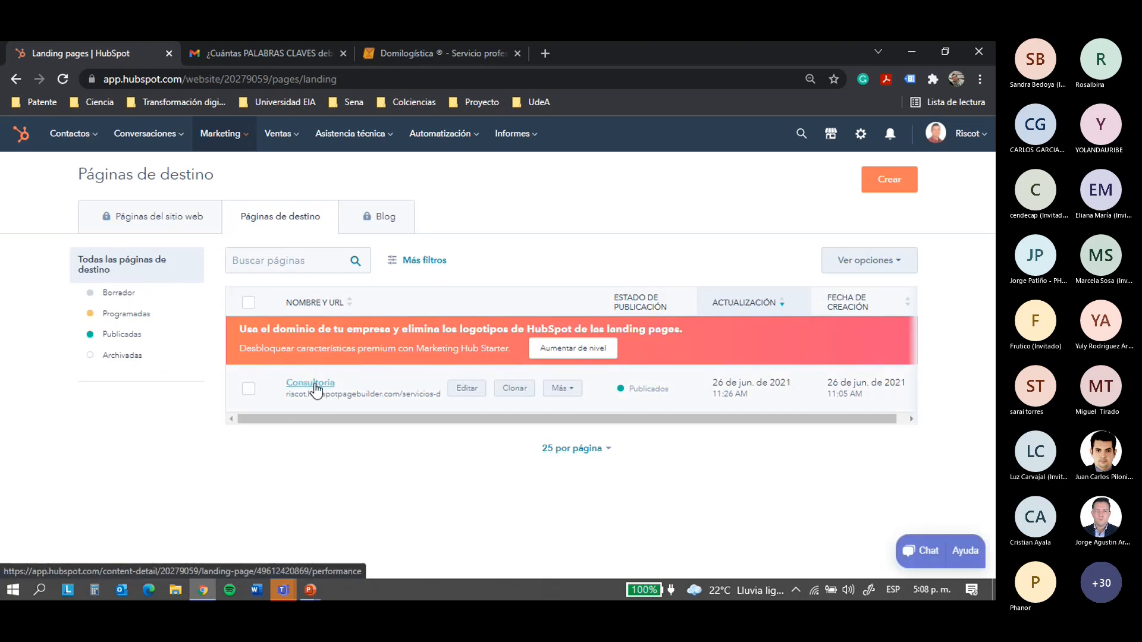
Open the Consultoría landing page from the landing pages table
left_click(310, 383)
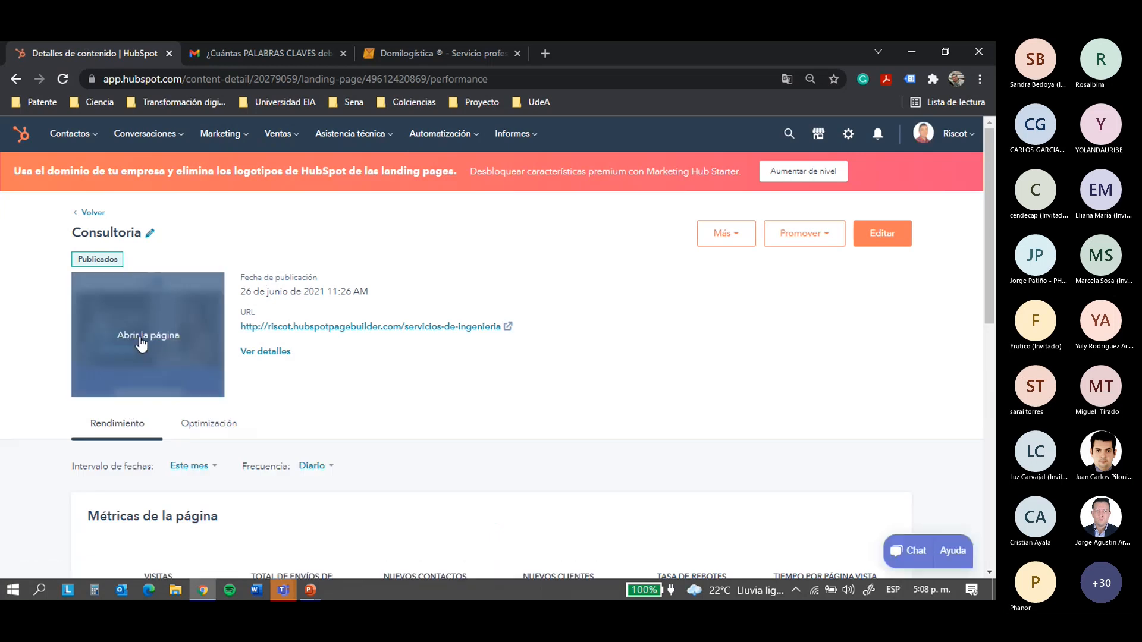
Preview the live Consultoría page and try the ¡Cuéntanos tu reto! form's Email and Mensaje fields
left_click(181, 311)
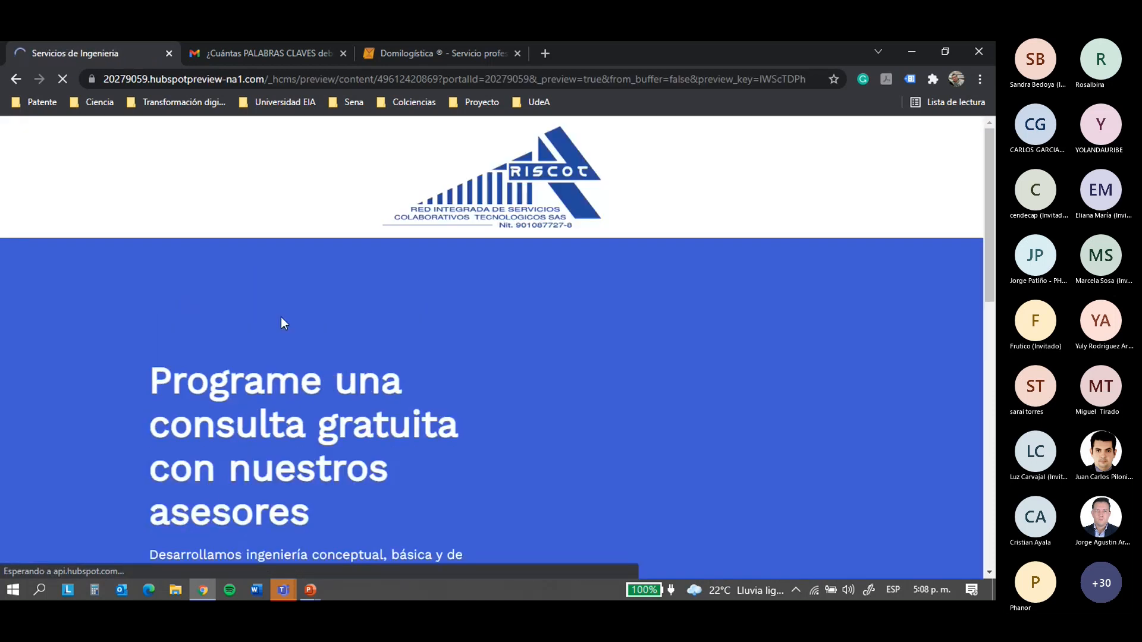
scroll(435, 251, "down", 2)
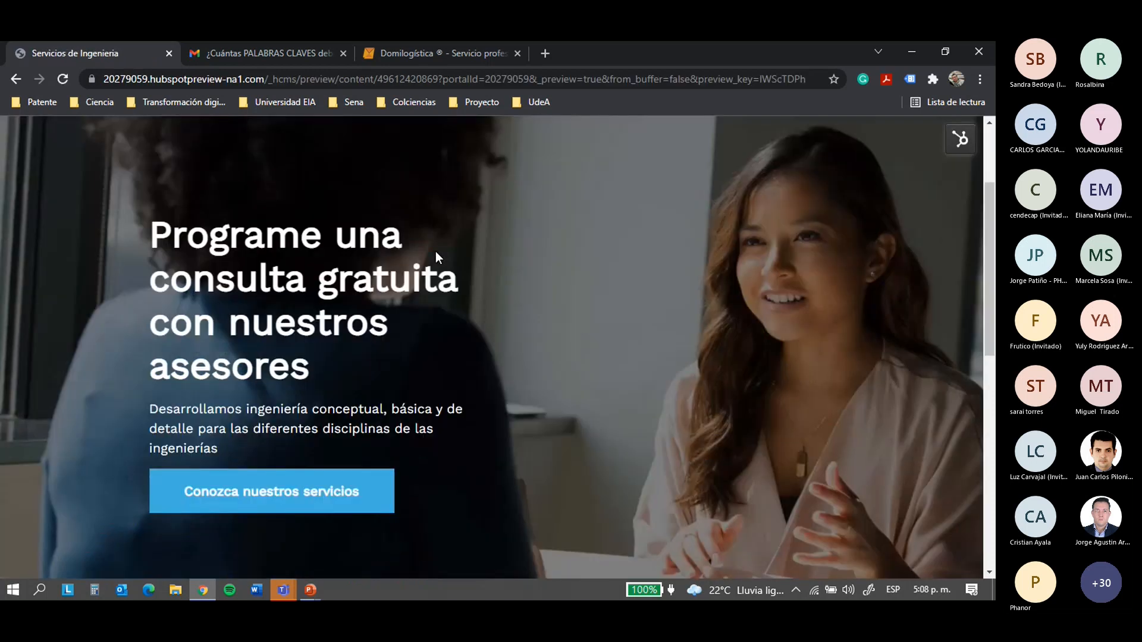
scroll(437, 257, "down", 4)
scroll(435, 257, "down", 4)
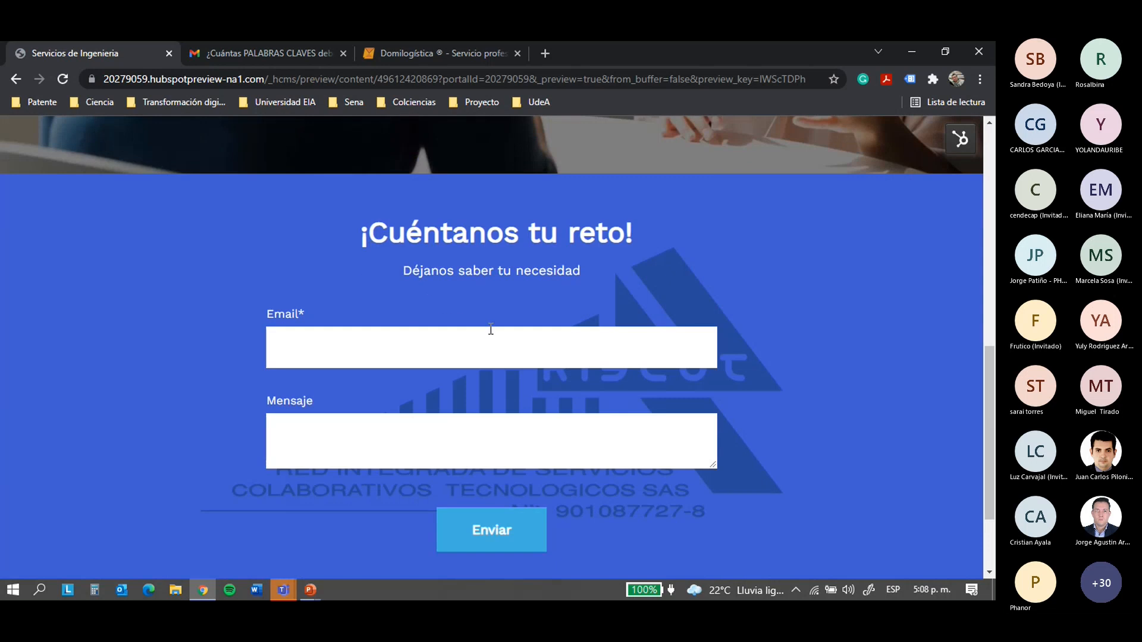
left_click_drag(368, 235, 654, 242)
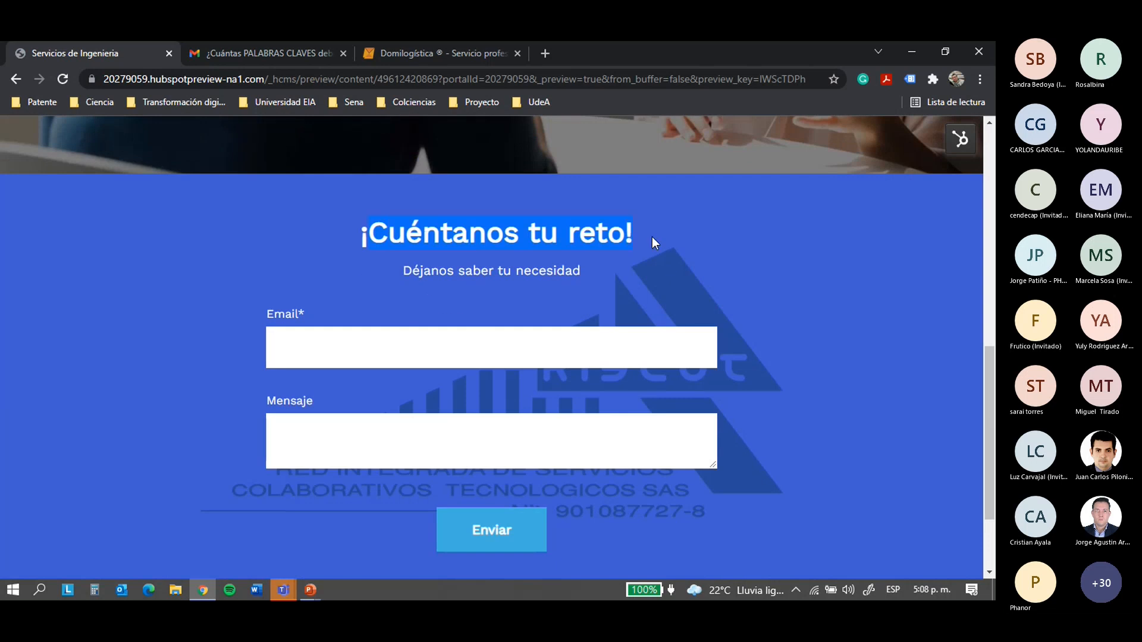
left_click(369, 352)
left_click(518, 446)
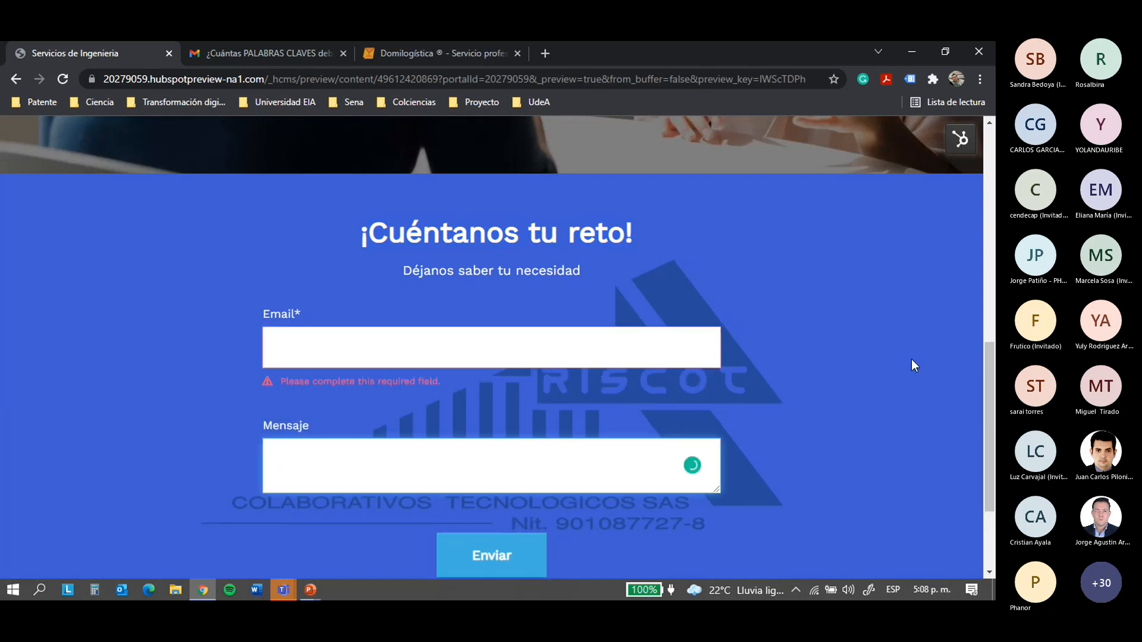
scroll(673, 399, "down", 3)
scroll(608, 375, "up", 3)
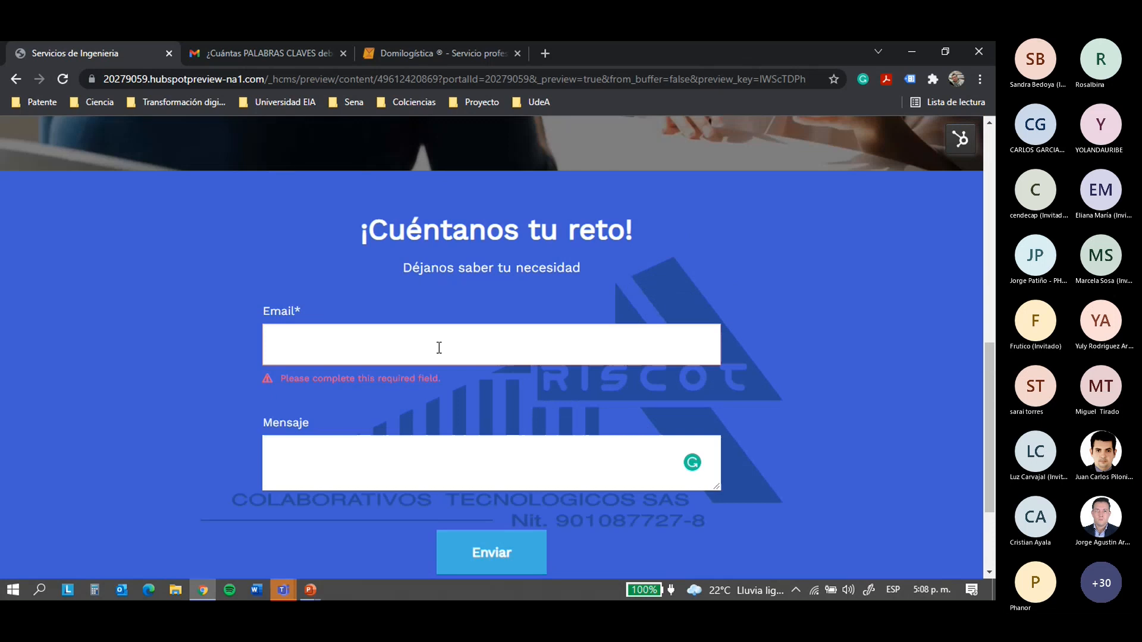
Back on Consultoría's details, set page metrics to Todos los datos: 3 visits, 50% bounce rate
left_click(15, 79)
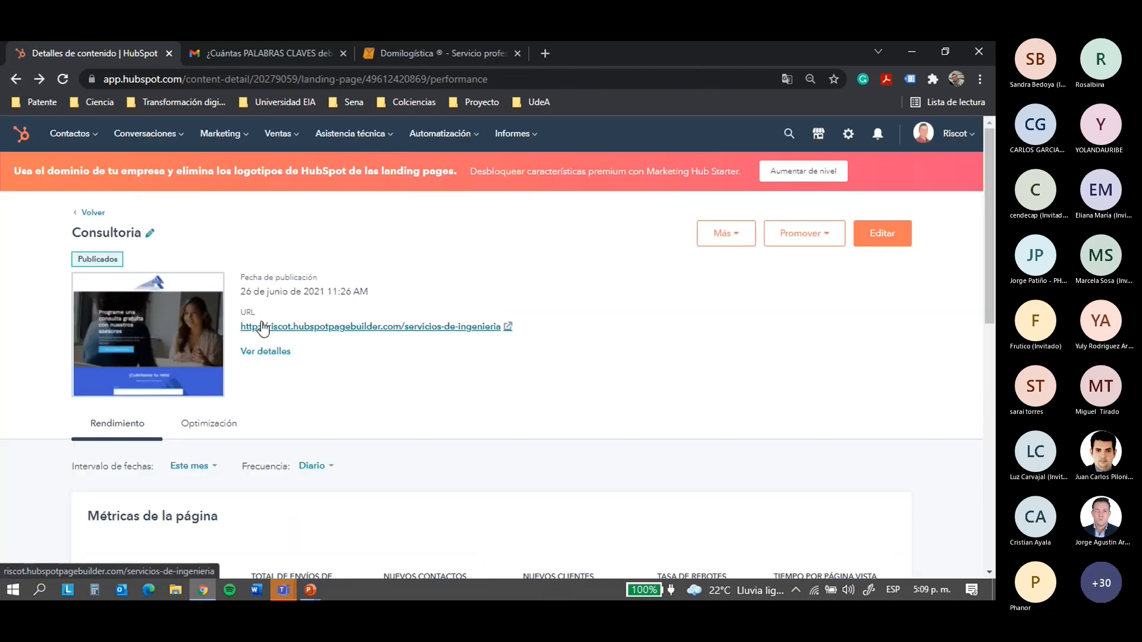
scroll(262, 321, "down", 4)
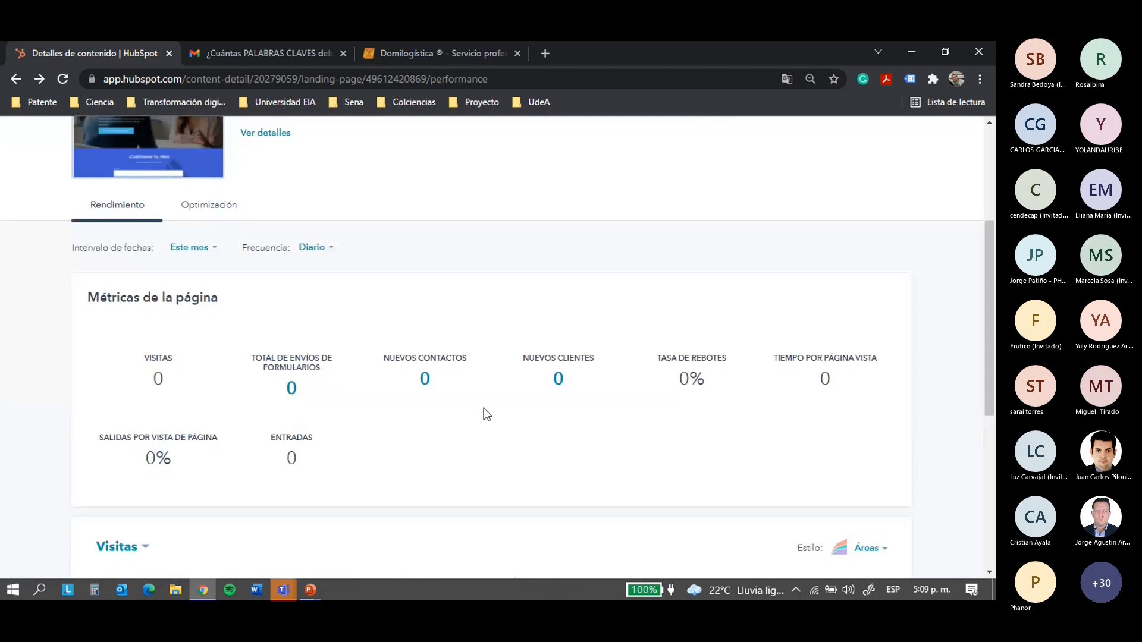
left_click(215, 249)
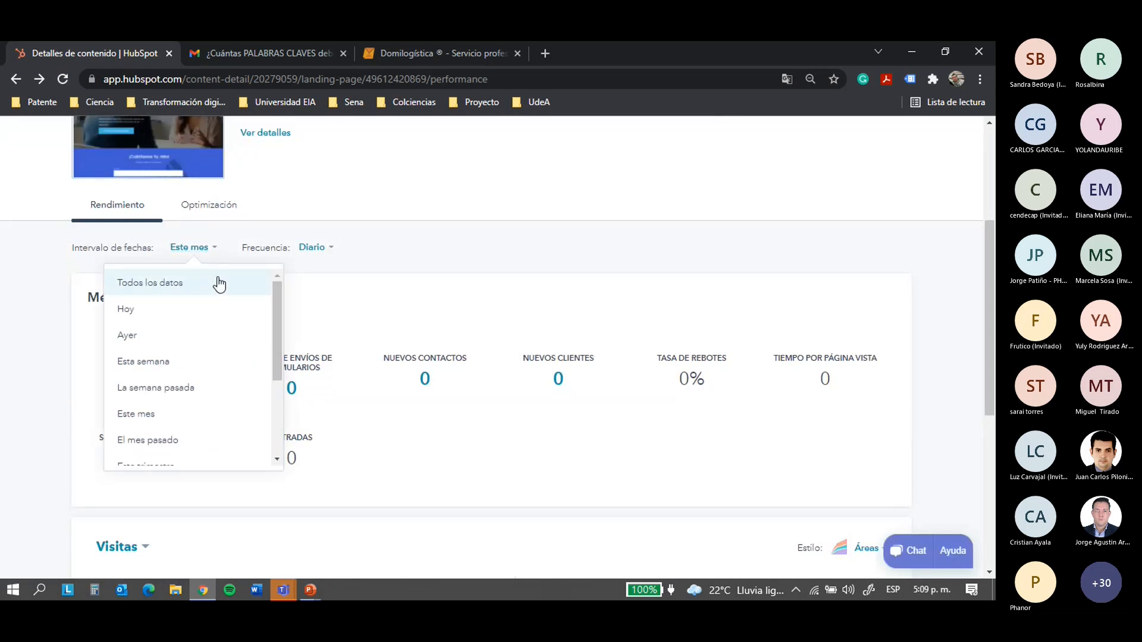
left_click(202, 289)
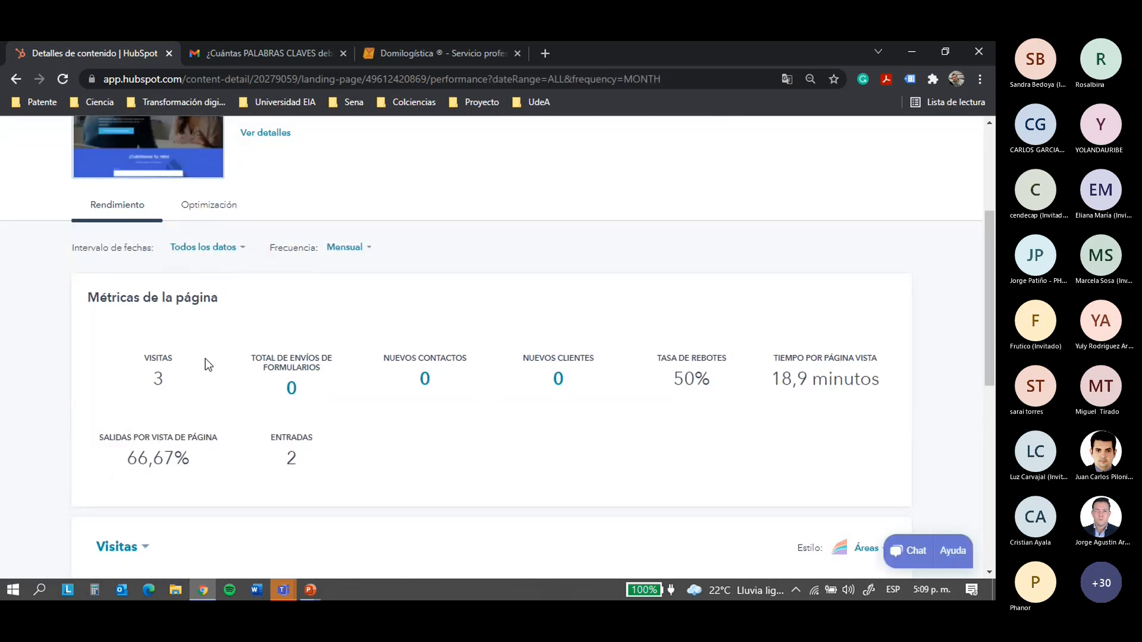
left_click_drag(99, 441, 147, 452)
left_click(274, 461)
left_click_drag(786, 357, 878, 359)
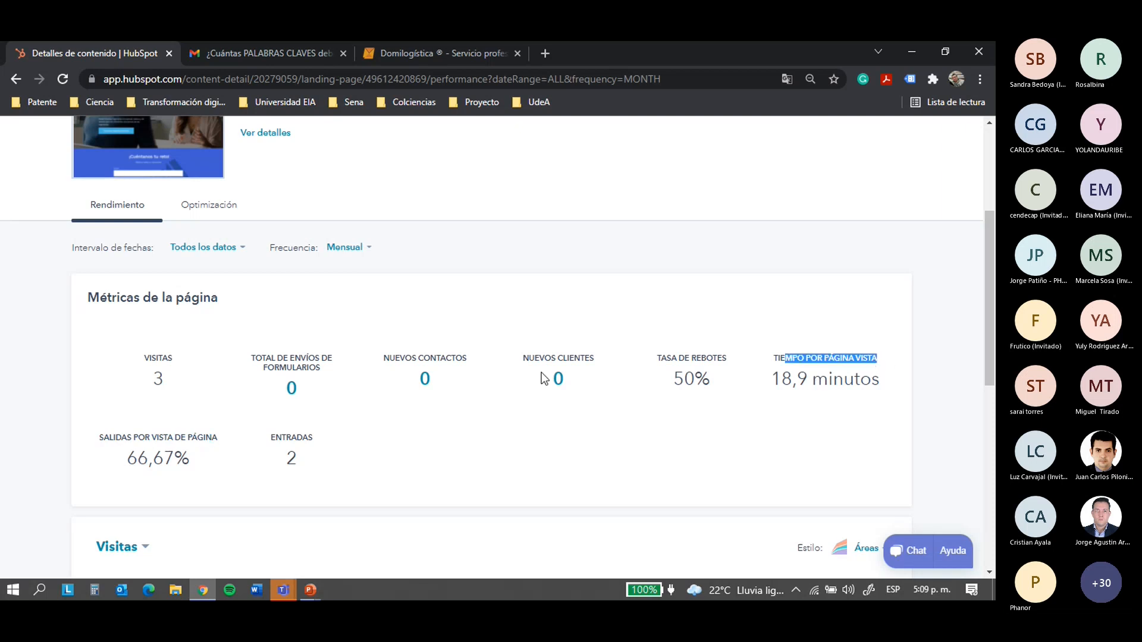
scroll(208, 339, "up", 4)
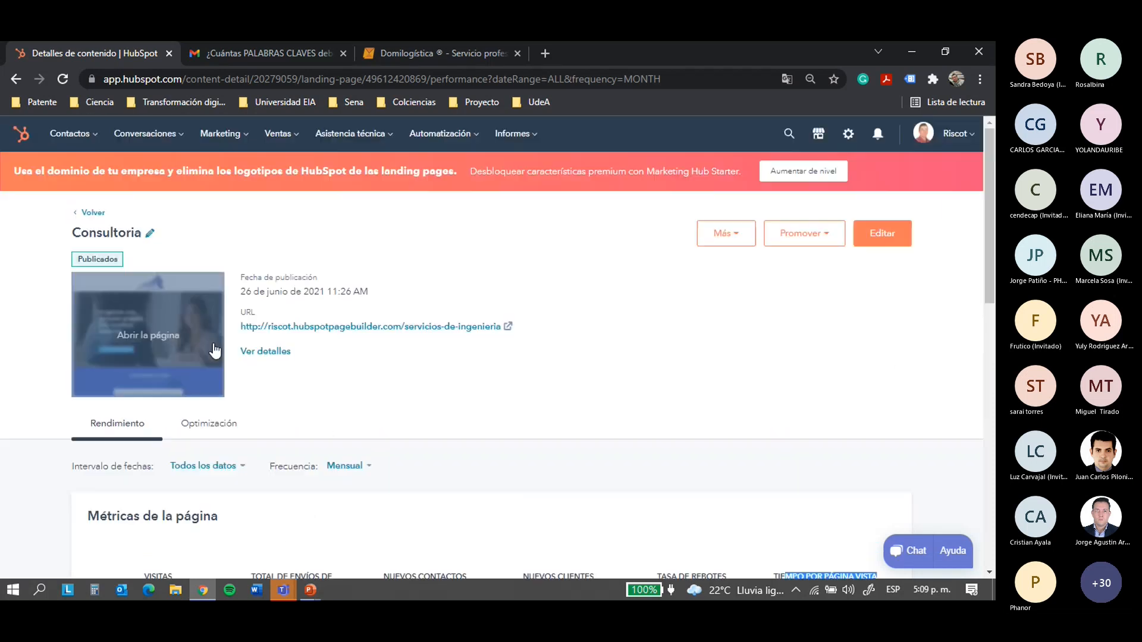
left_click(228, 141)
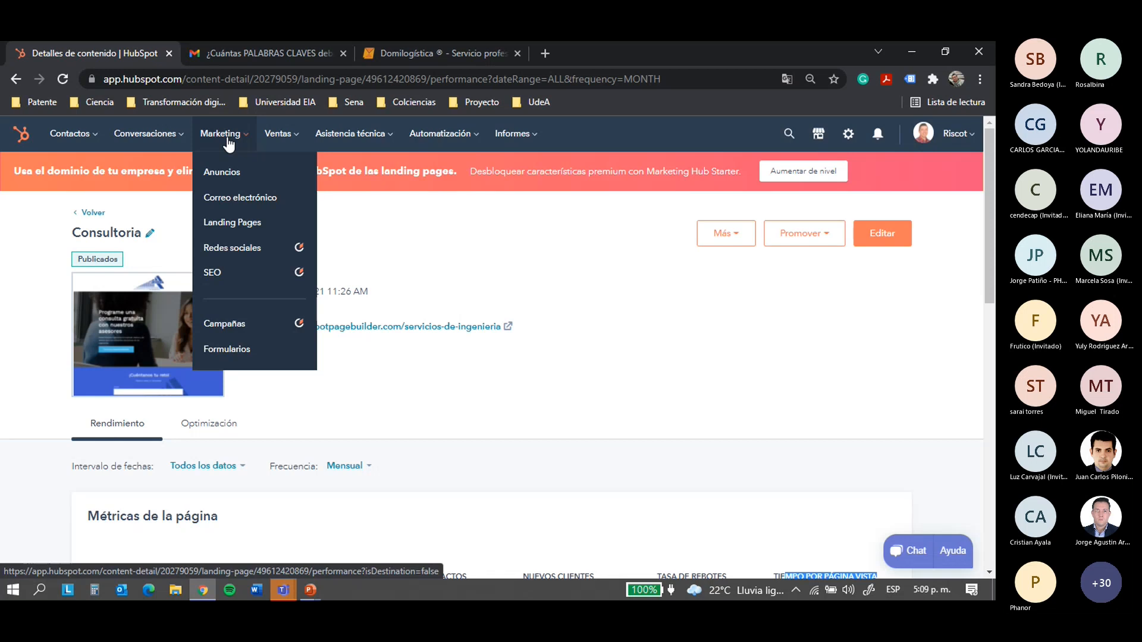
View the SEO feature's upgrade page under Marketing
left_click(241, 248)
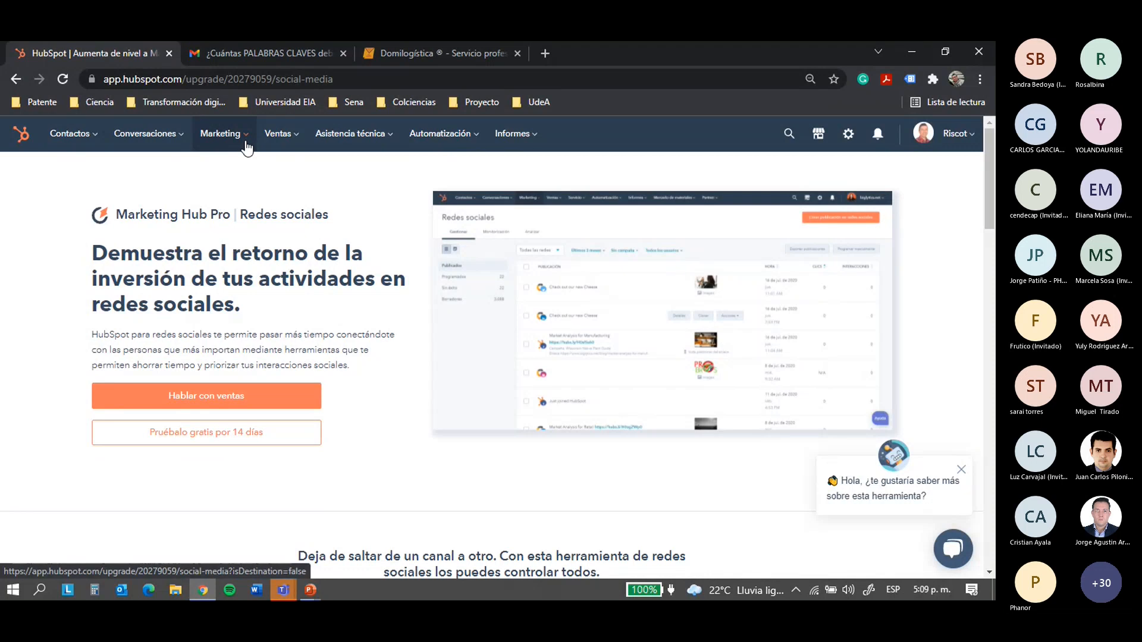
left_click(246, 143)
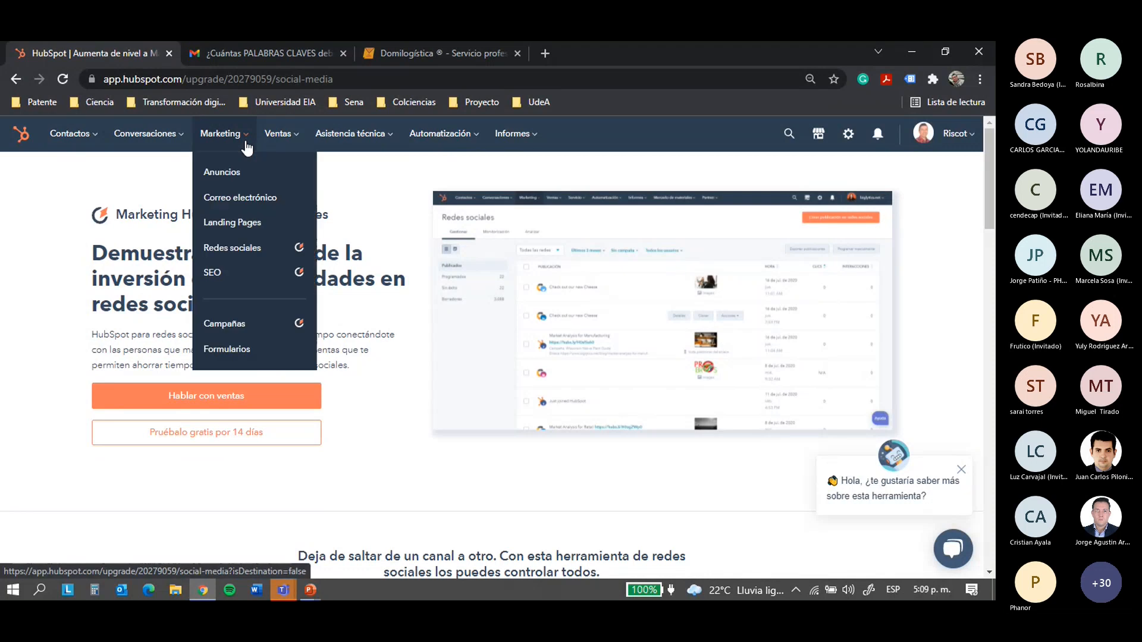
left_click(242, 274)
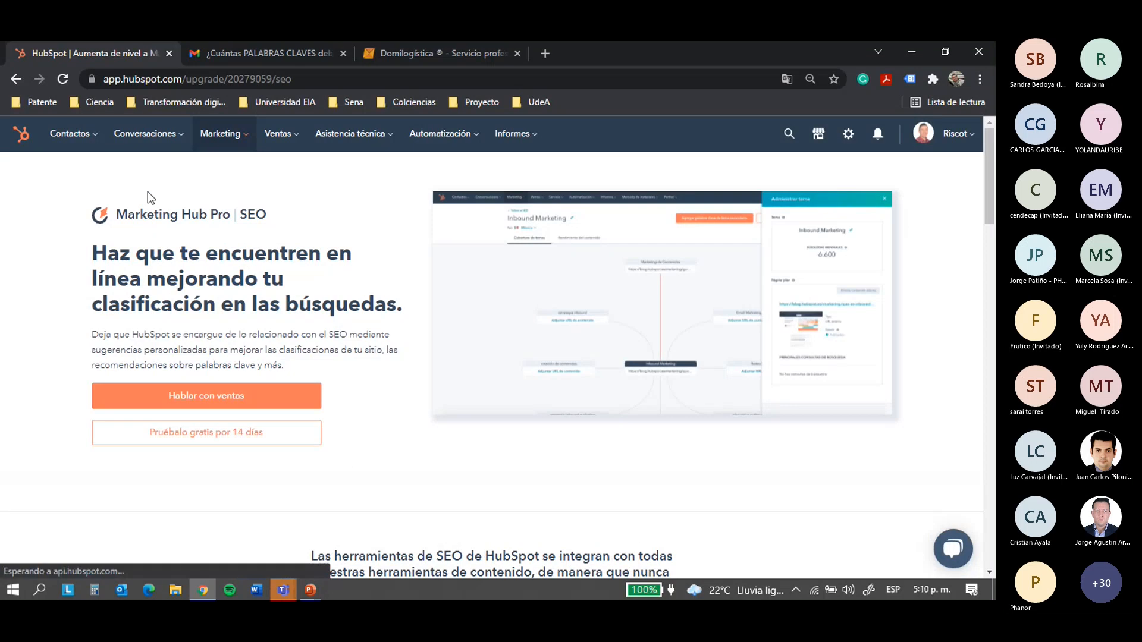
Go to Marketing > Formularios to list the three forms, including Consultoria
left_click_drag(124, 208, 217, 216)
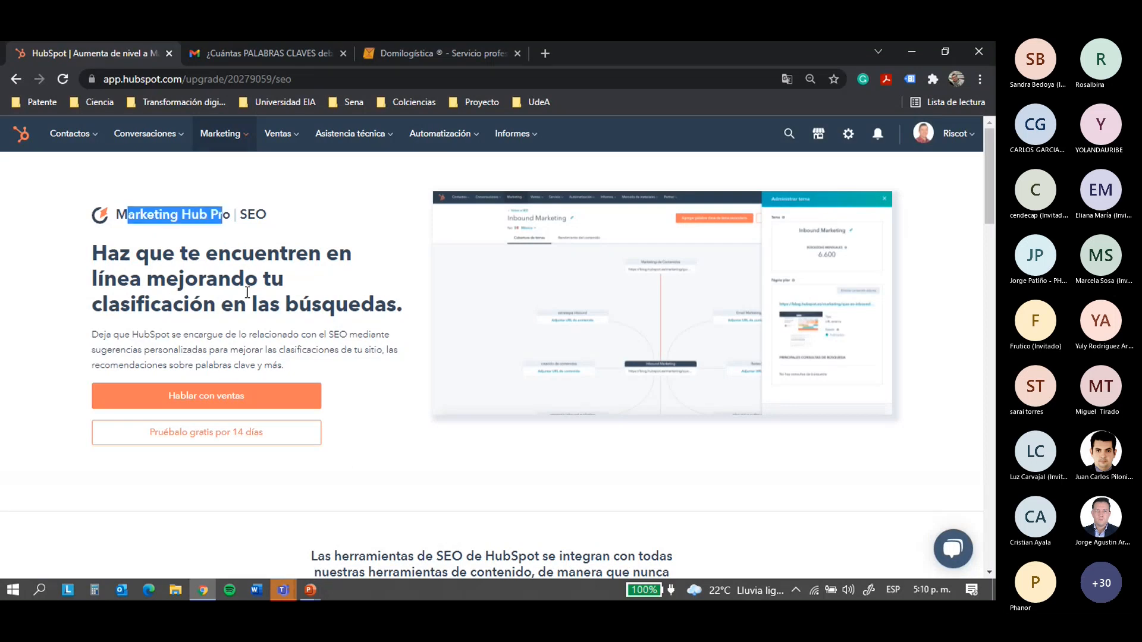
left_click(232, 146)
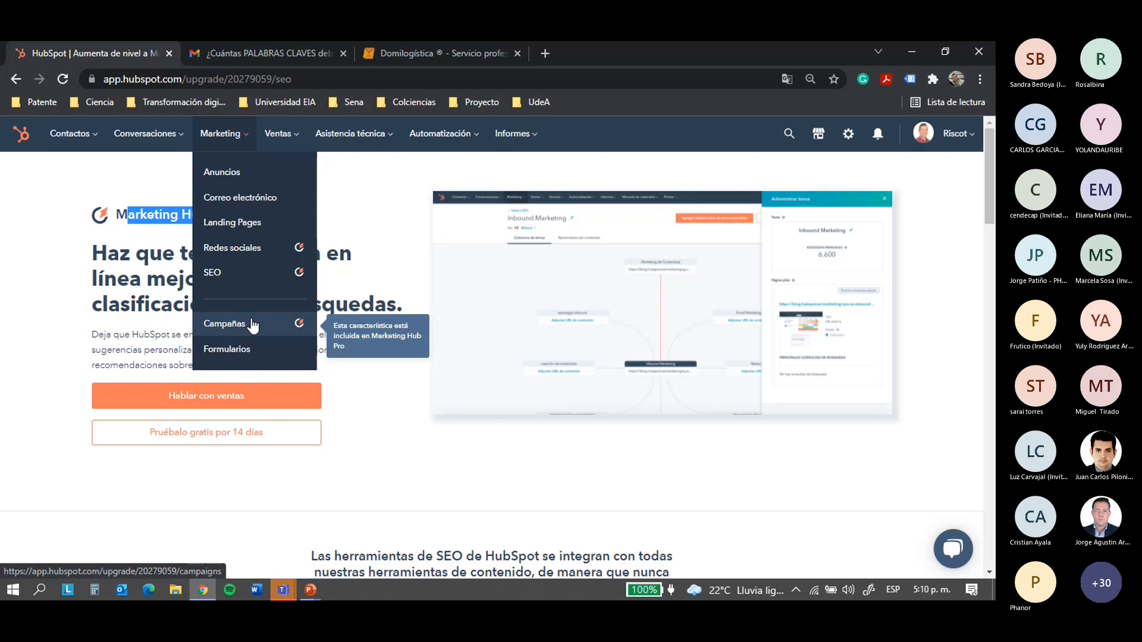
left_click(253, 352)
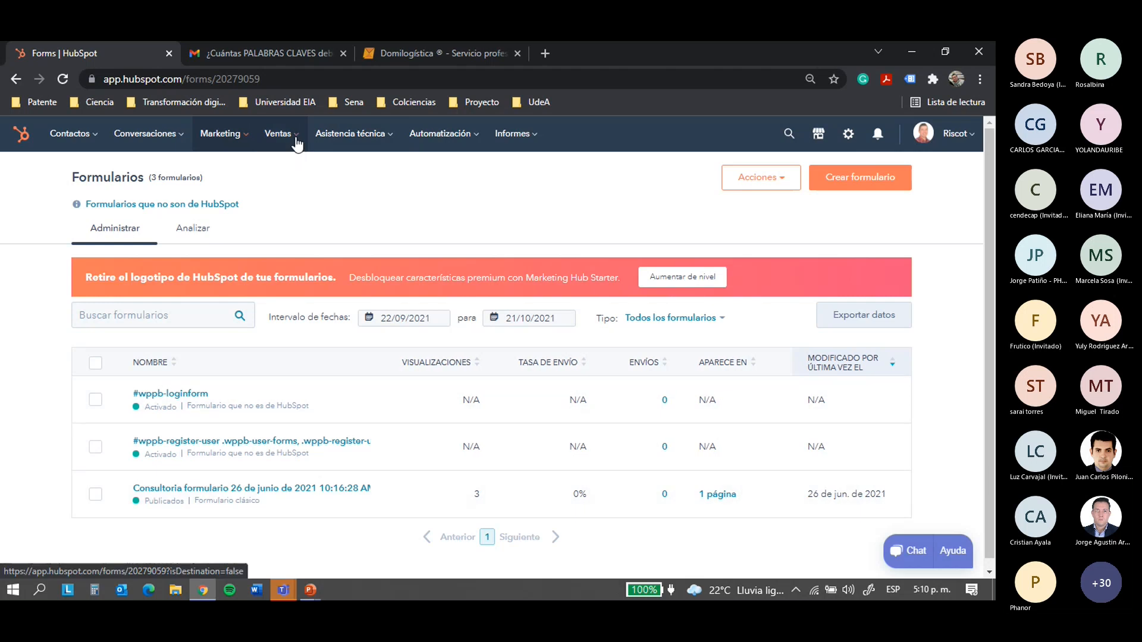
Open Ventas > Negocios to show the Sales Pipeline deals board
left_click(279, 133)
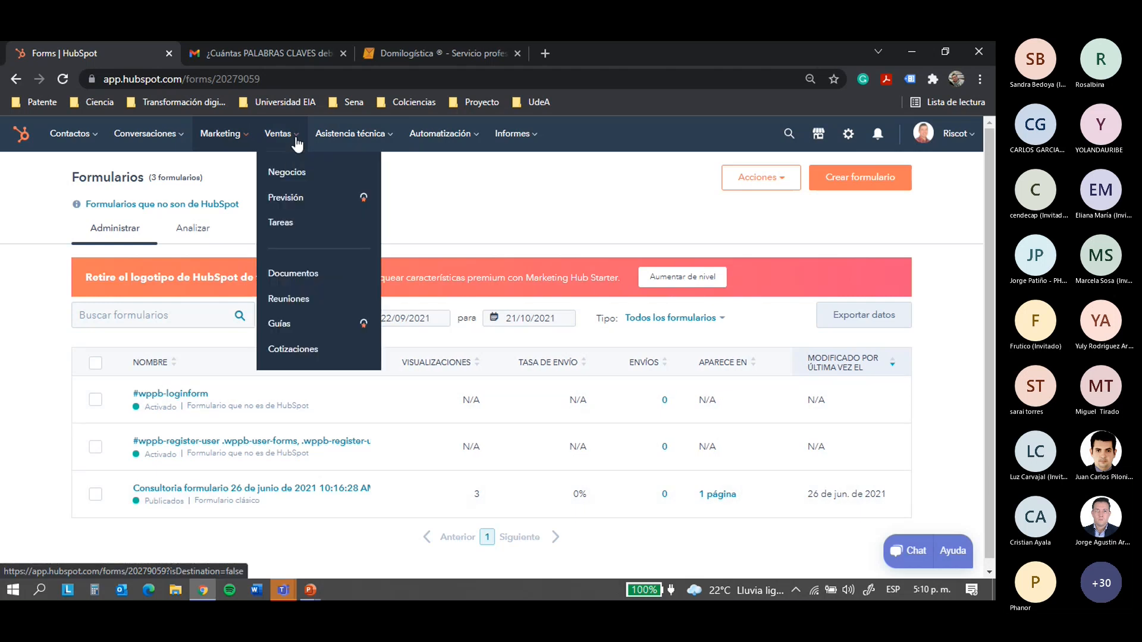
left_click(286, 174)
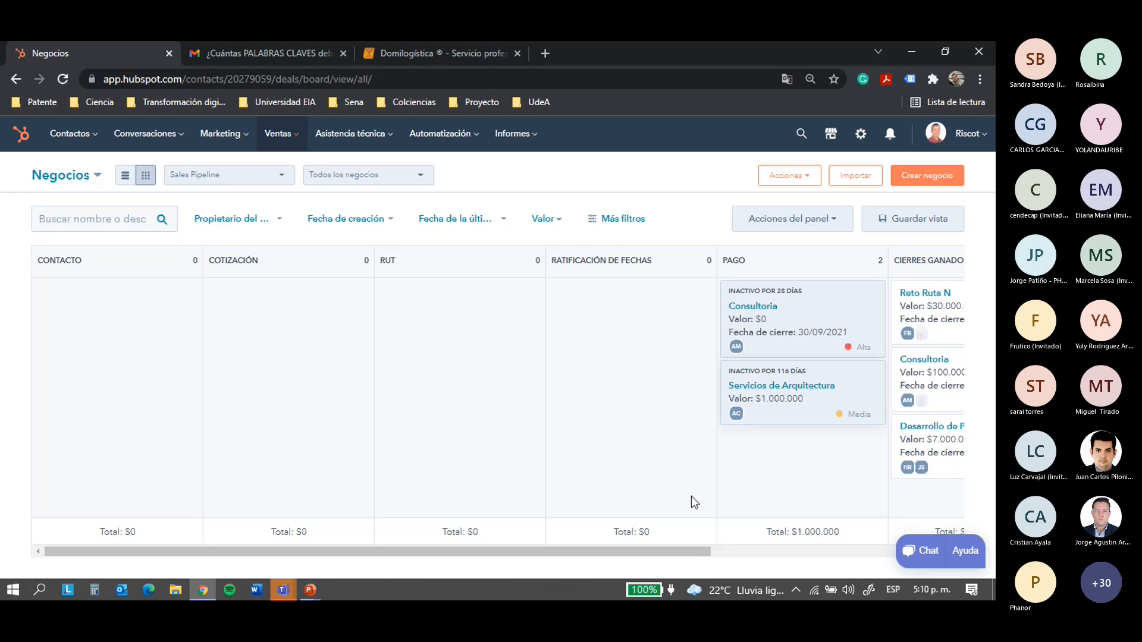
Drag Servicios de Arquitectura into RUT and Consultoria into Ratificación de fechas
left_click_drag(399, 551, 357, 550)
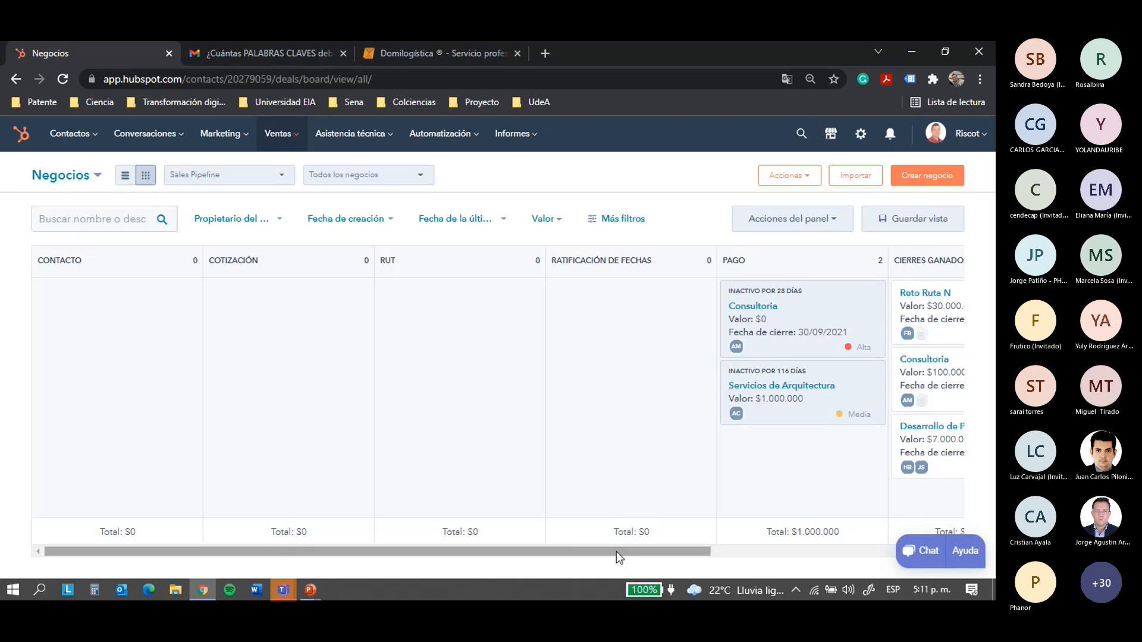
left_click_drag(635, 551, 876, 550)
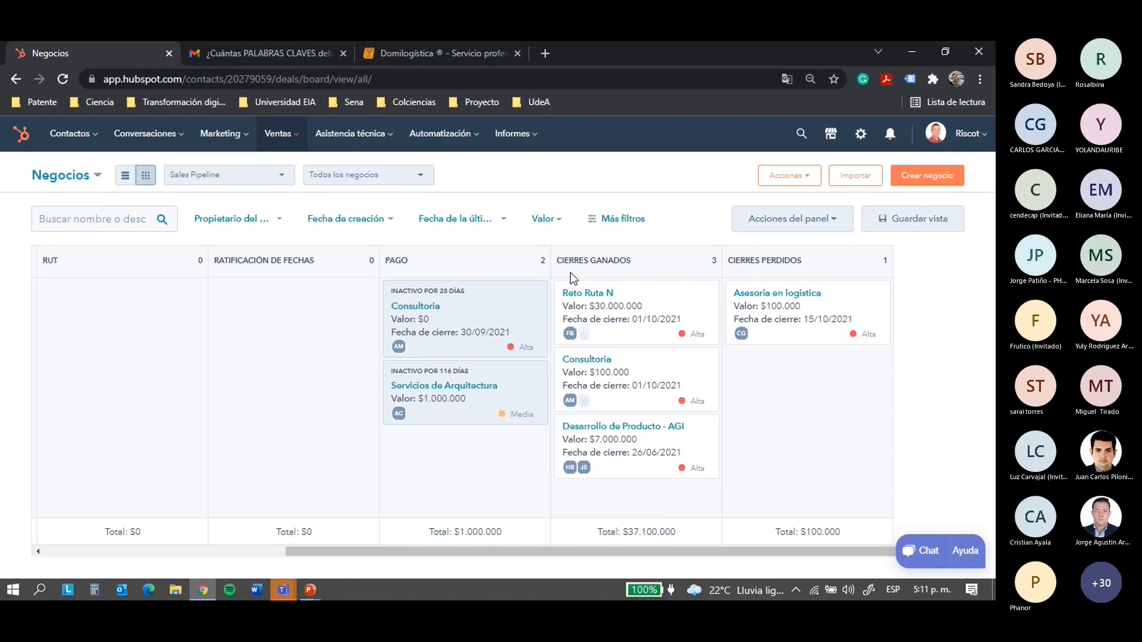
left_click_drag(665, 552, 427, 549)
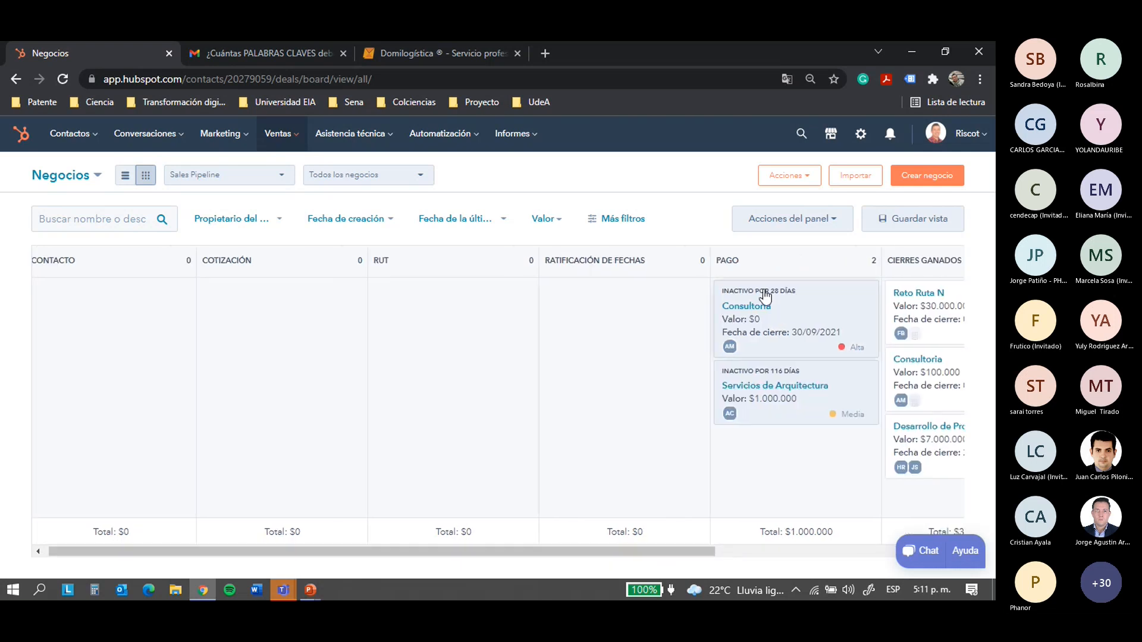
left_click_drag(751, 309, 99, 296)
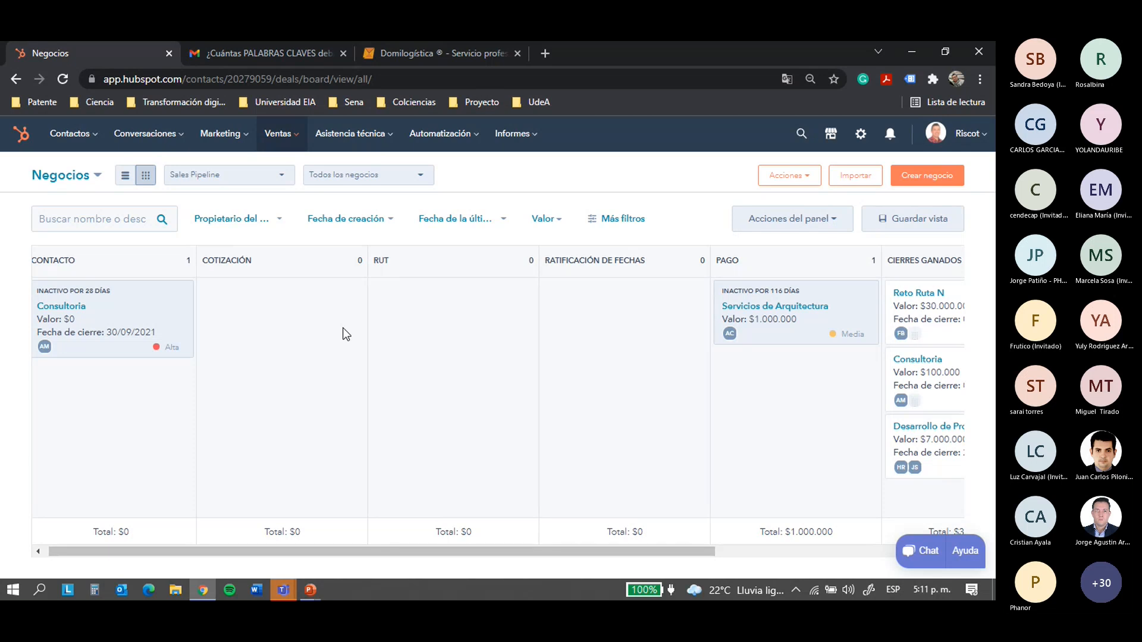
left_click_drag(775, 296, 430, 316)
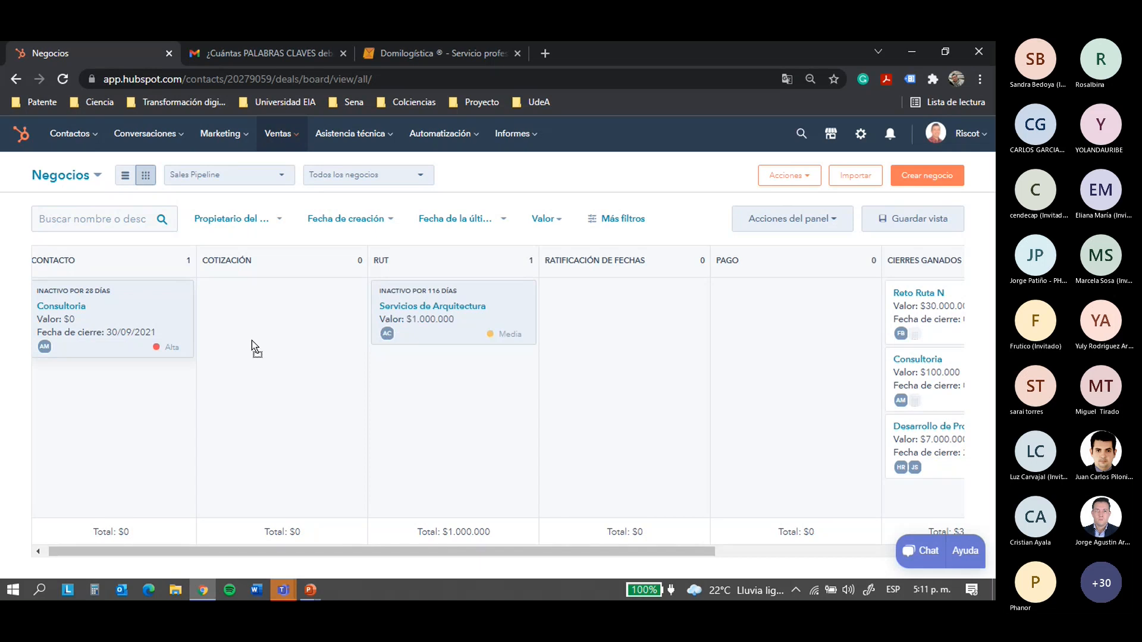
left_click_drag(251, 340, 619, 316)
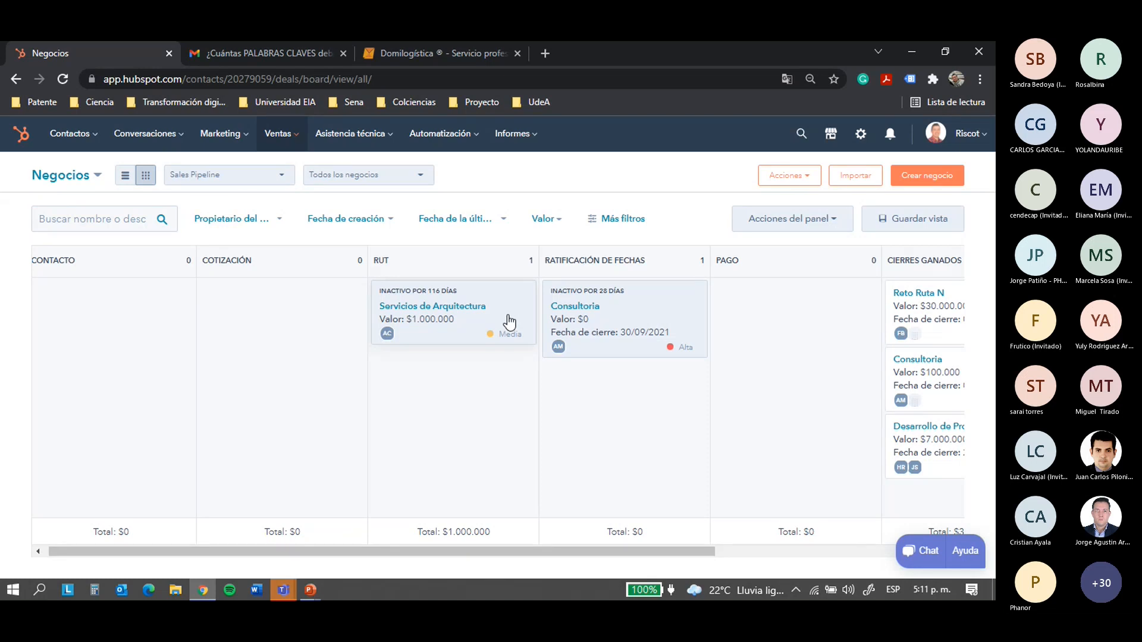
Start a new deal named 'Asesoraia'
left_click(927, 174)
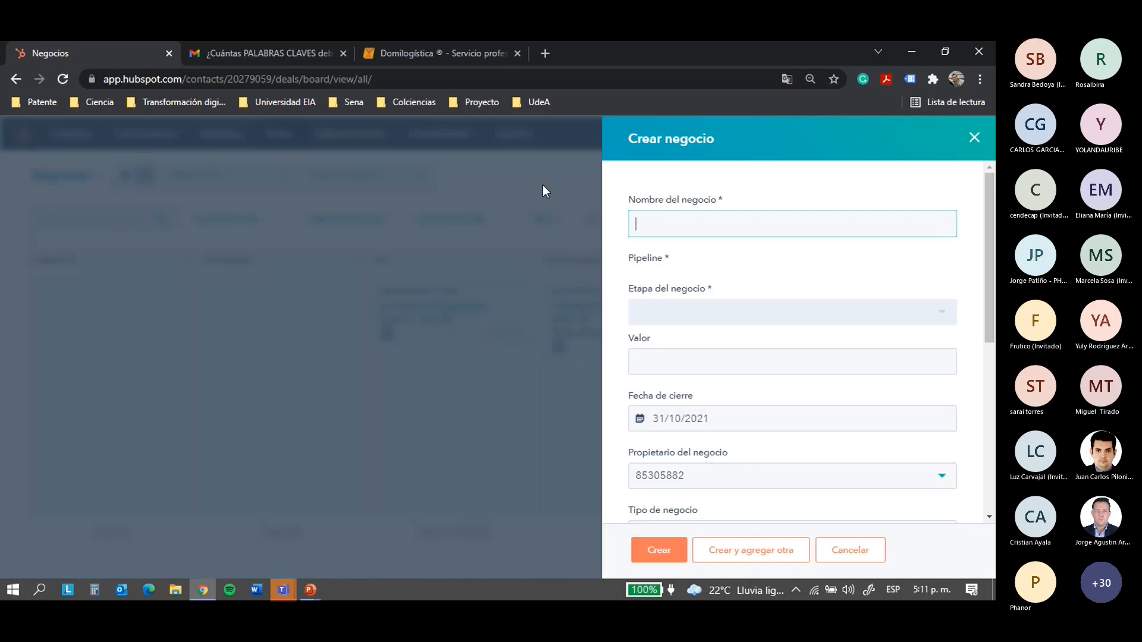
left_click(974, 138)
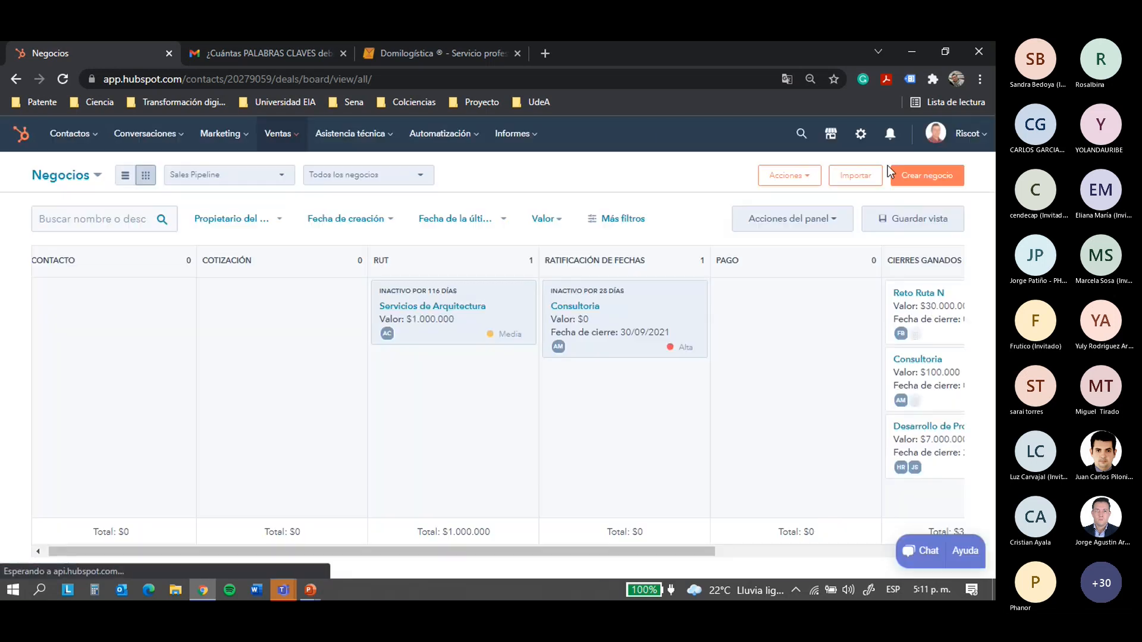
left_click(936, 178)
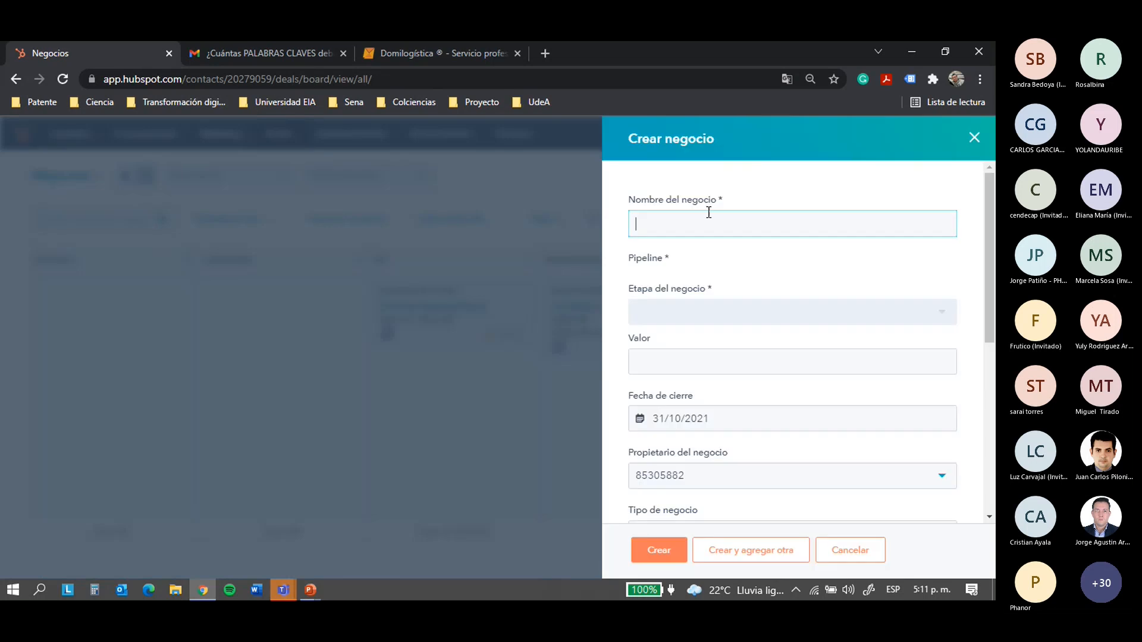
type("Asesoraia")
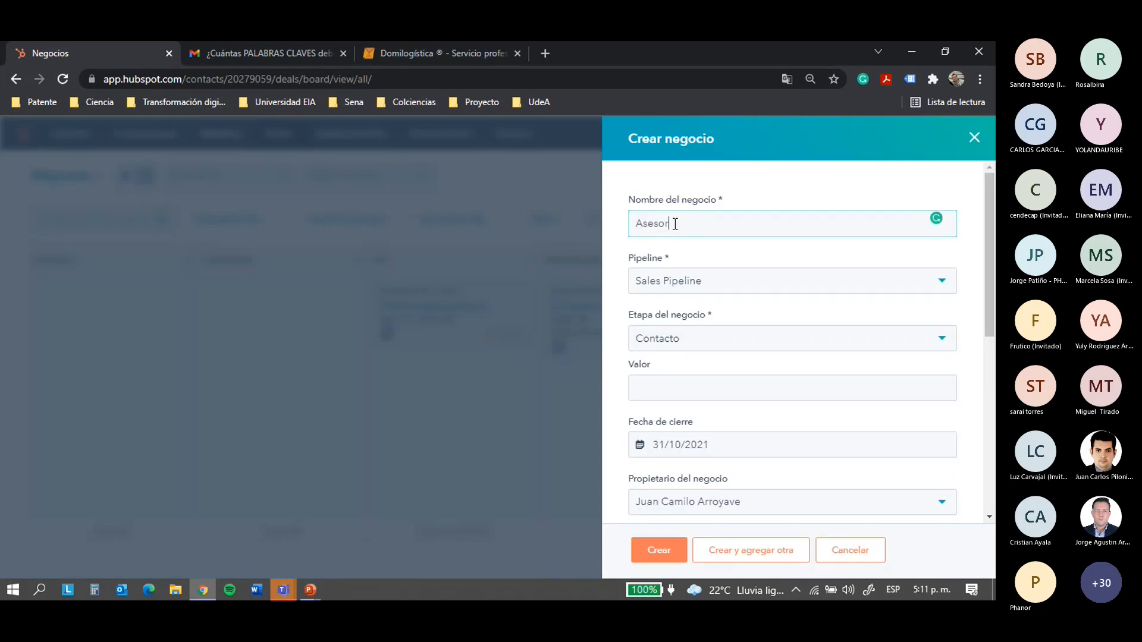
left_click(647, 260)
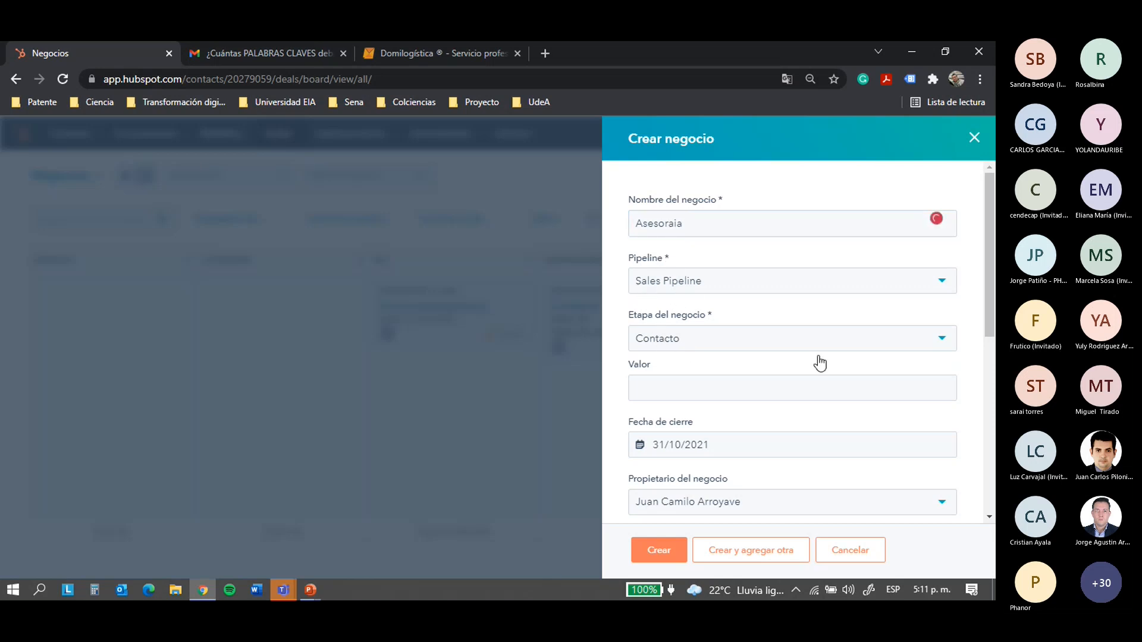
Set the deal stage to RUT, value 300000 and closing date 30/10/2021
left_click(793, 339)
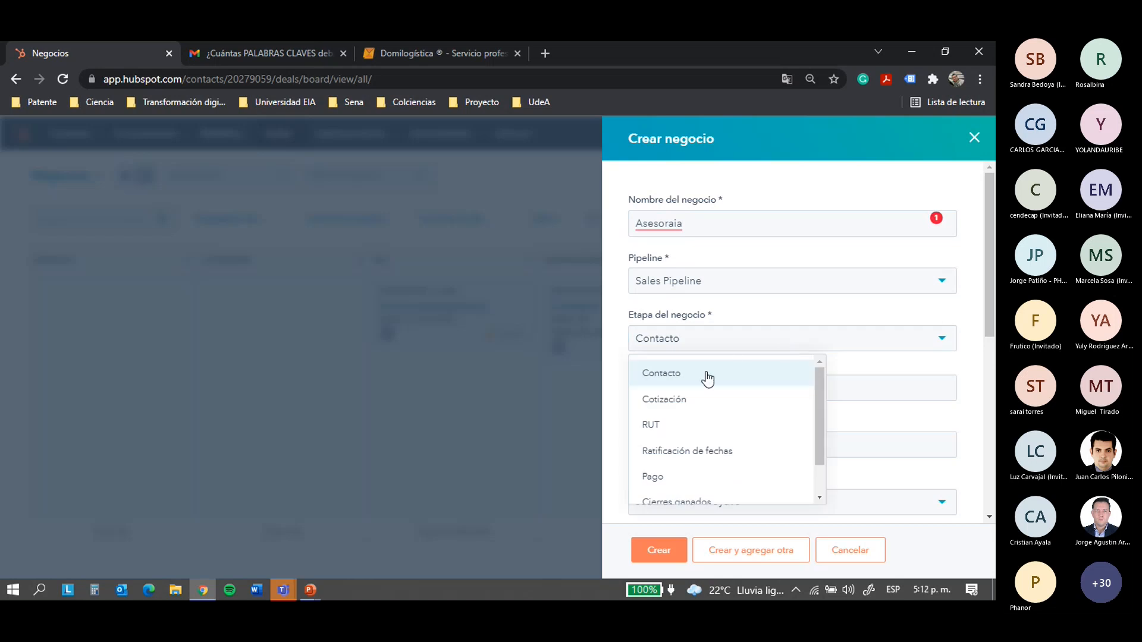
left_click(654, 426)
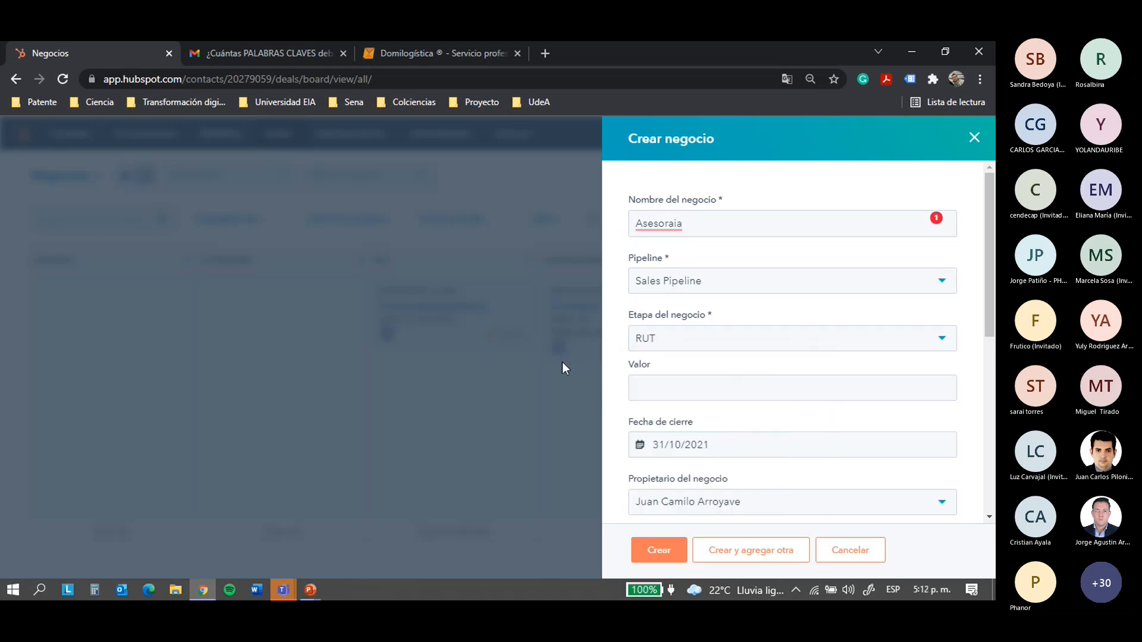
left_click(650, 388)
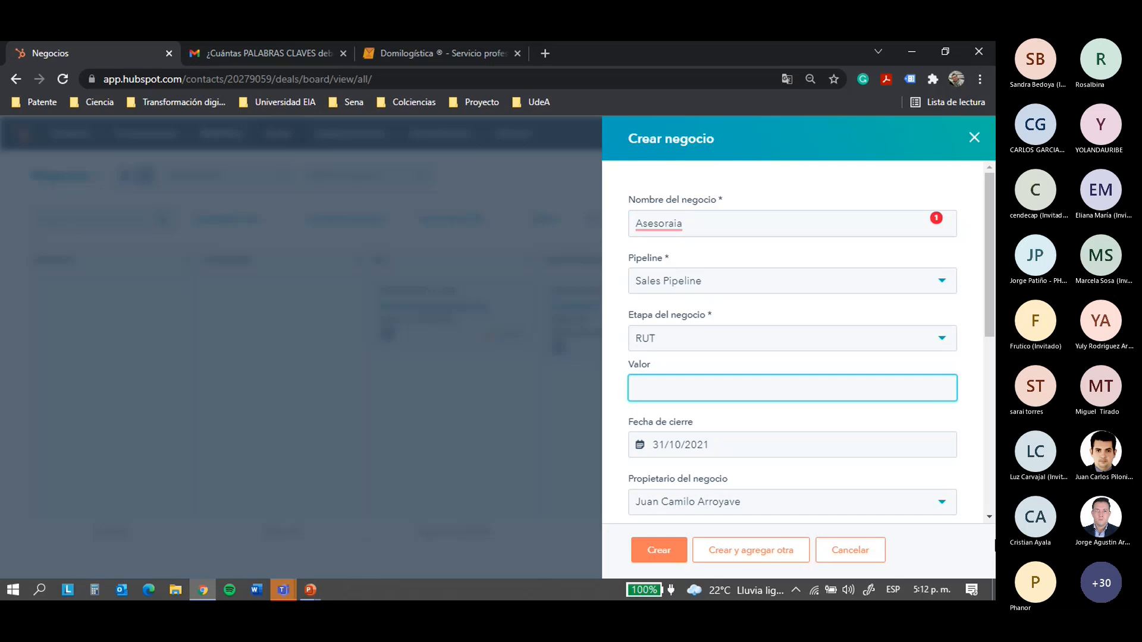
type("300000")
left_click(742, 440)
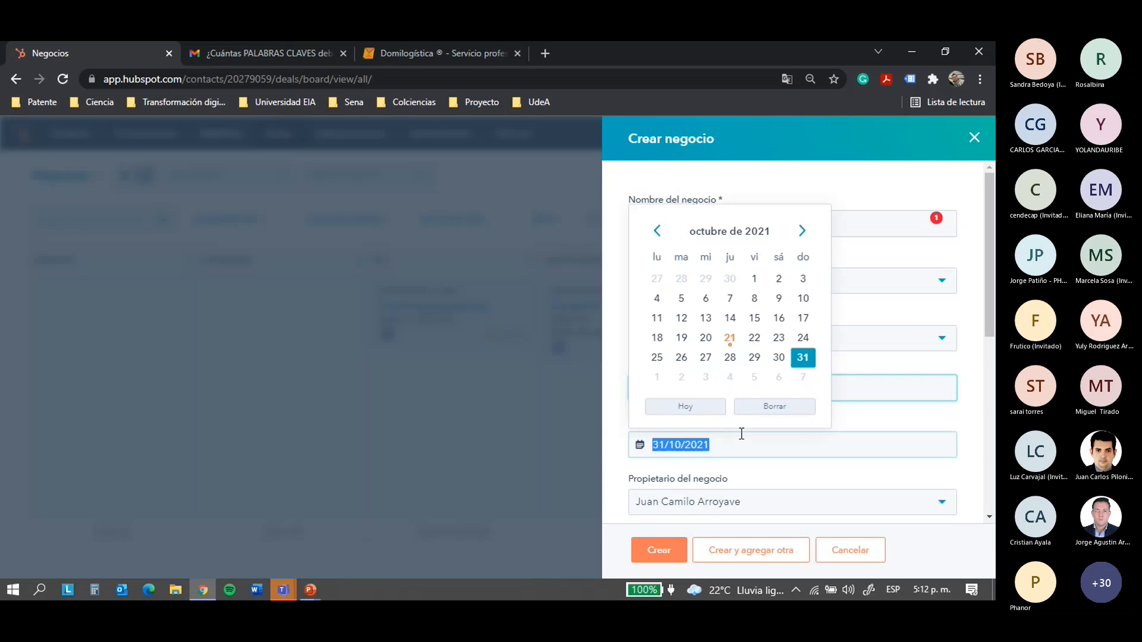
left_click(781, 359)
Keep the existing owner, set deal type Cliente nuevo and priority Alta
scroll(868, 351, "down", 1)
scroll(868, 351, "down", 1)
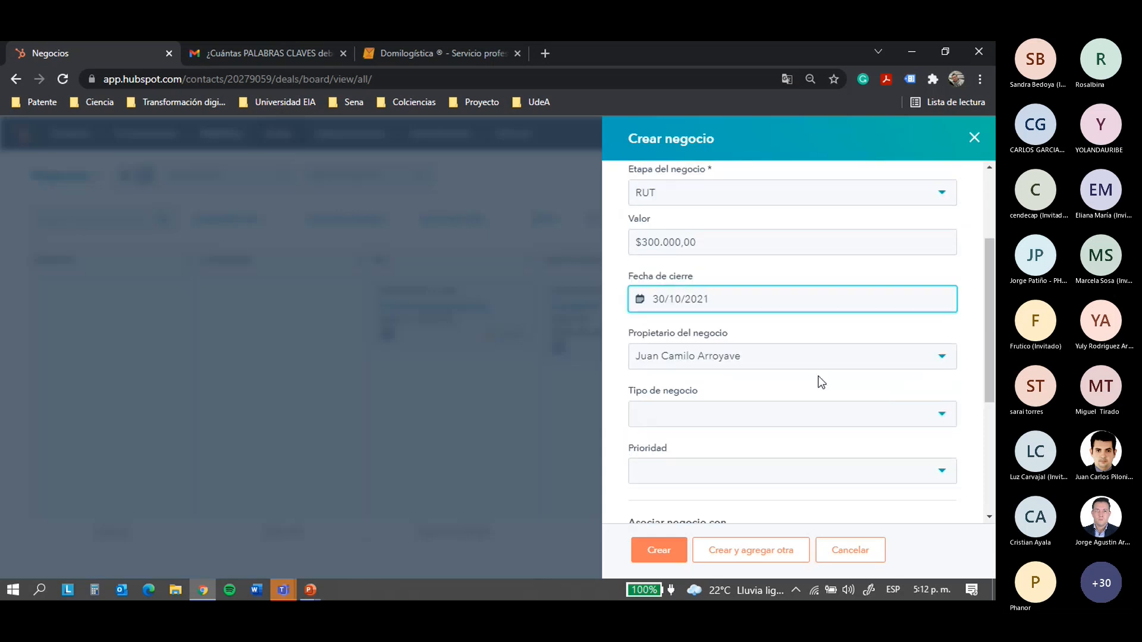
left_click(714, 357)
left_click(716, 360)
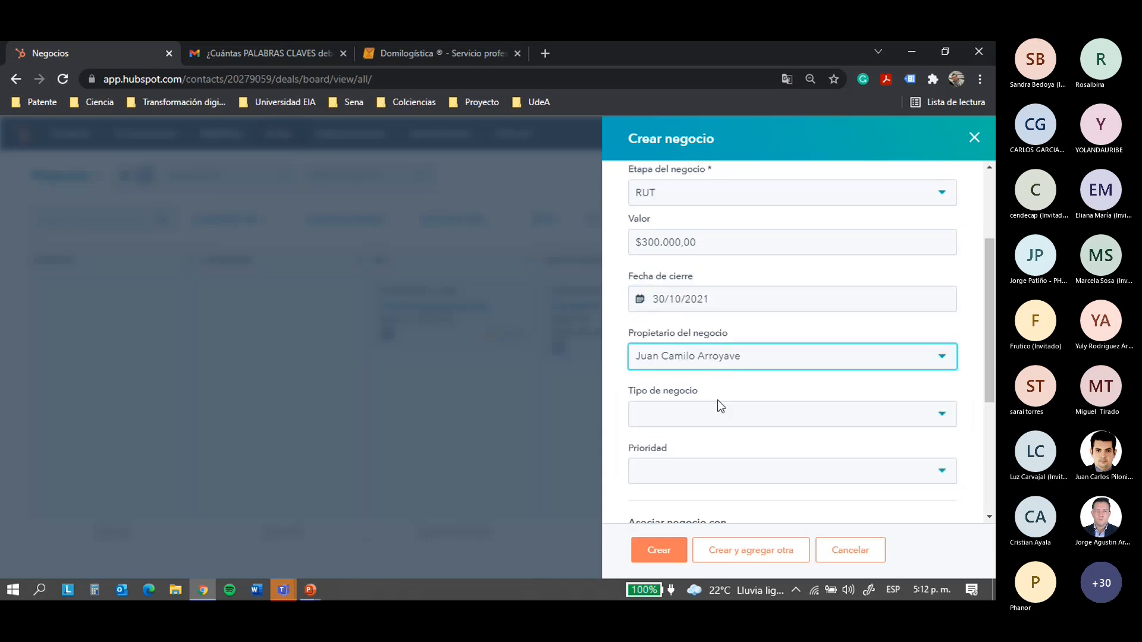
left_click(713, 419)
scroll(724, 413, "down", 2)
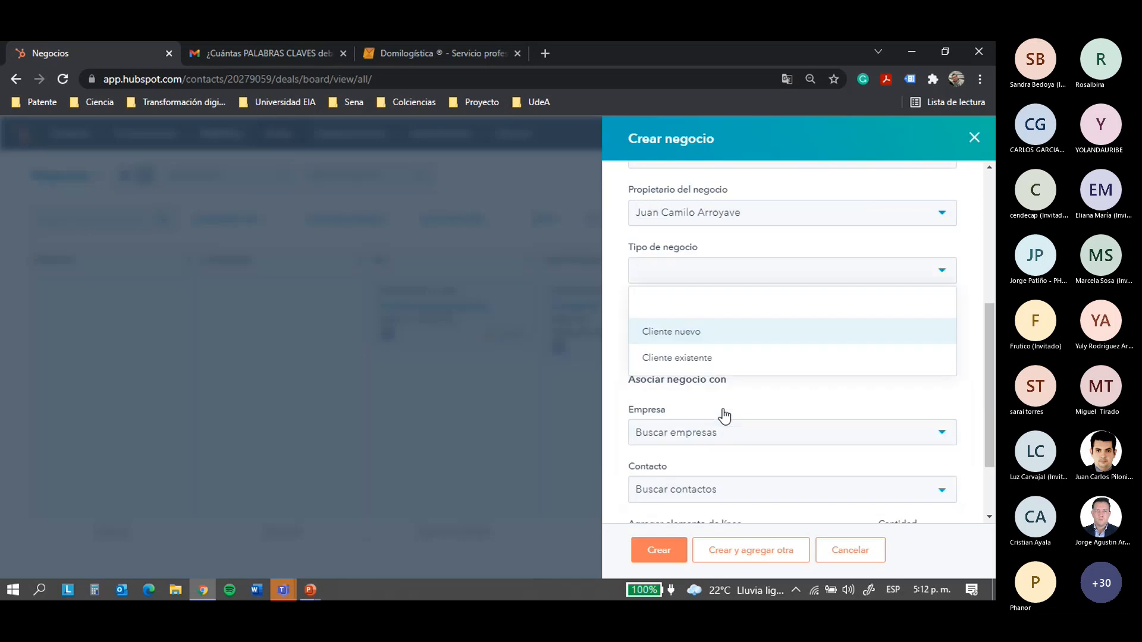
left_click(718, 330)
left_click(704, 327)
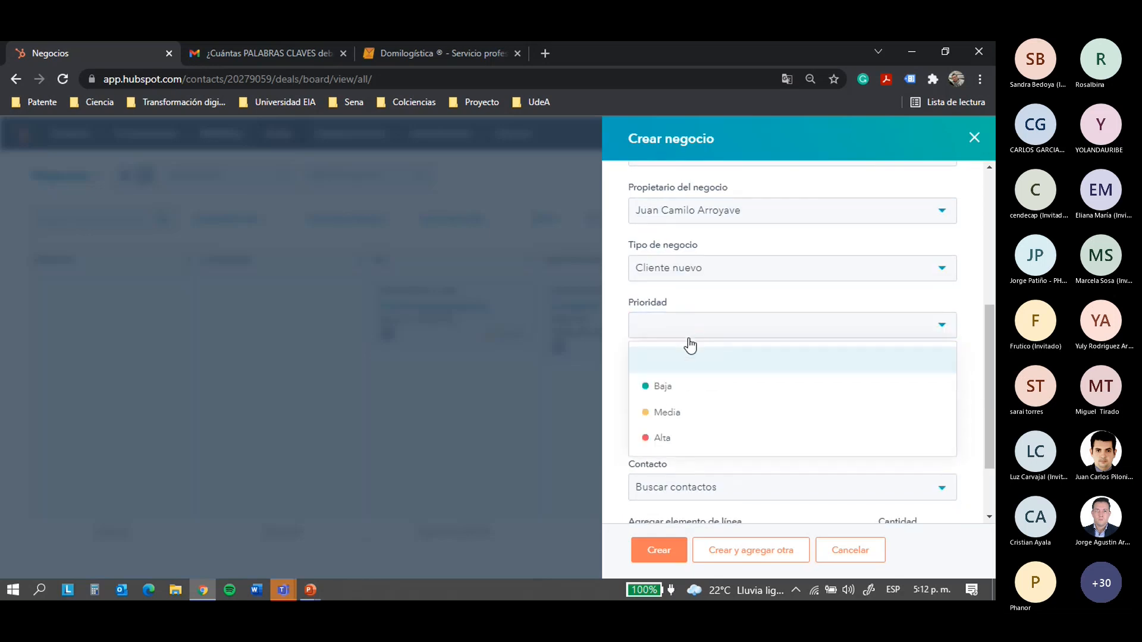
left_click(701, 437)
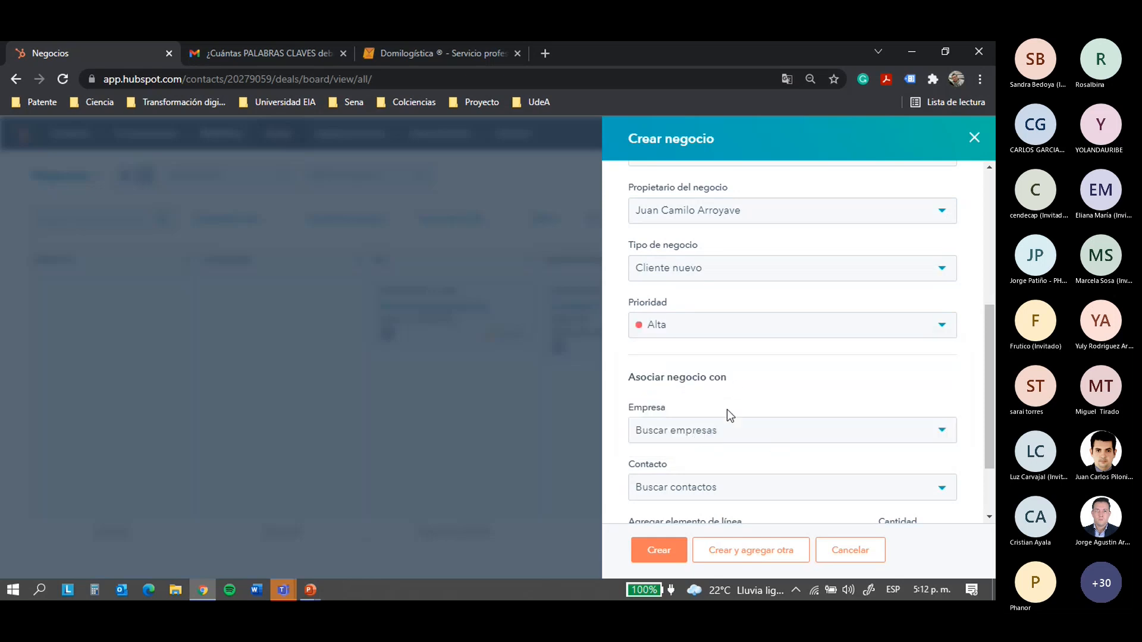
scroll(744, 375, "down", 2)
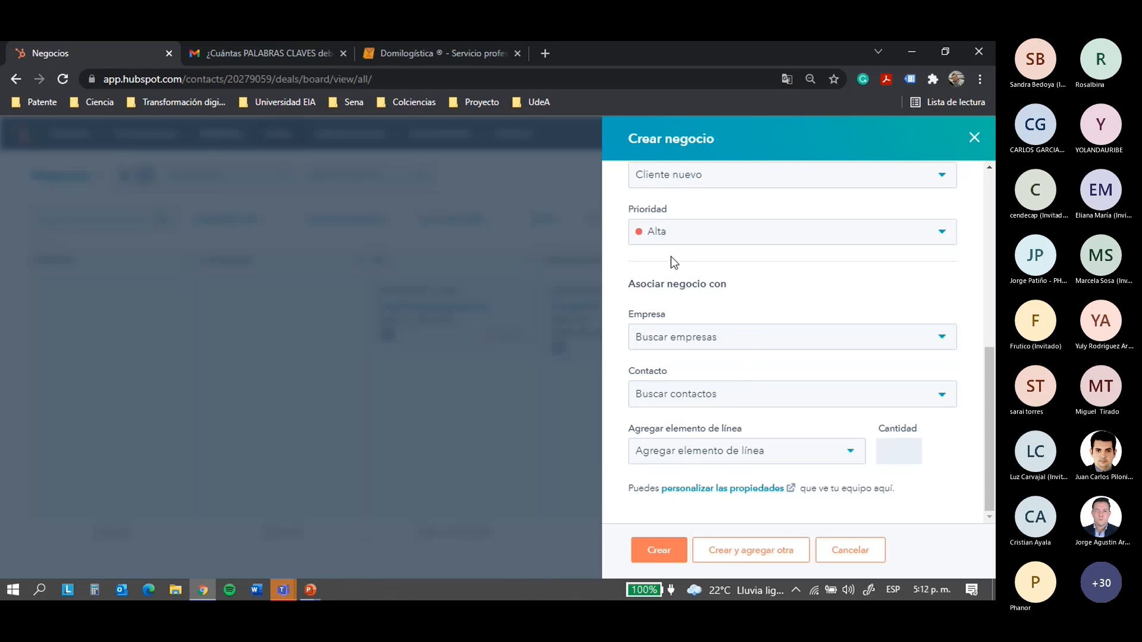
Search for the contact by name and link it to the deal
left_click_drag(629, 284, 743, 292)
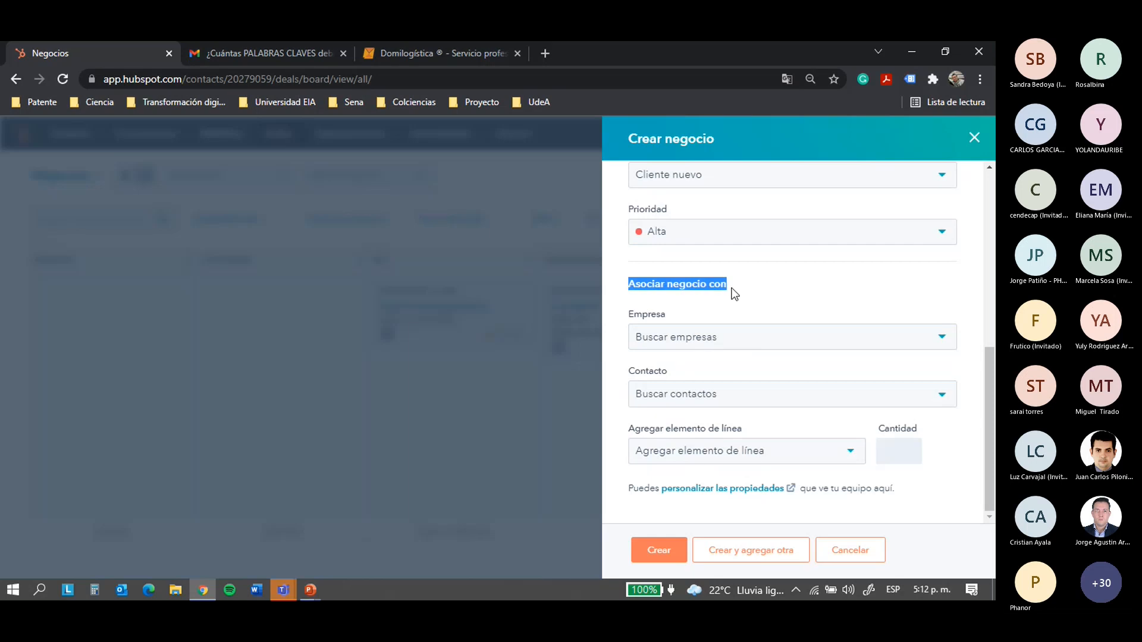
left_click(734, 294)
left_click(733, 356)
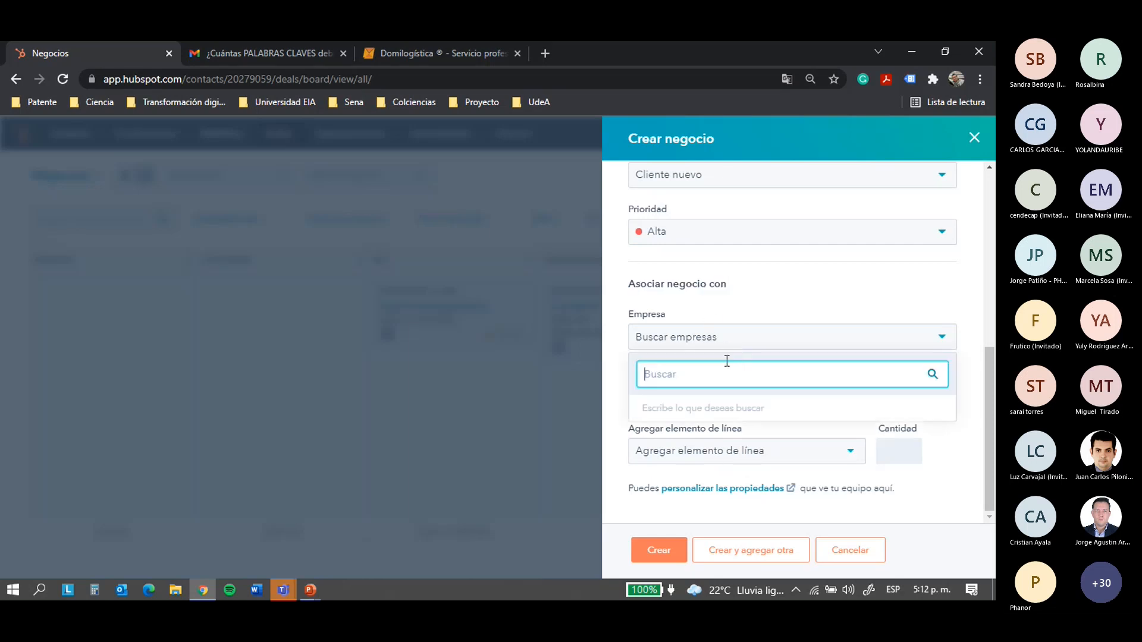
left_click(711, 397)
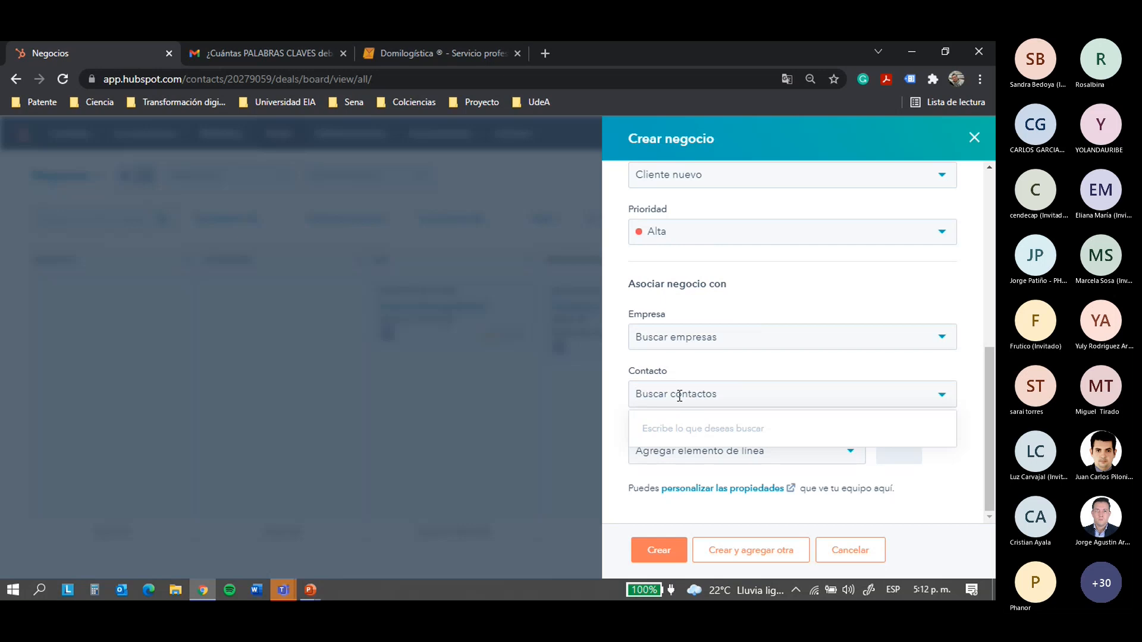
type("Clara")
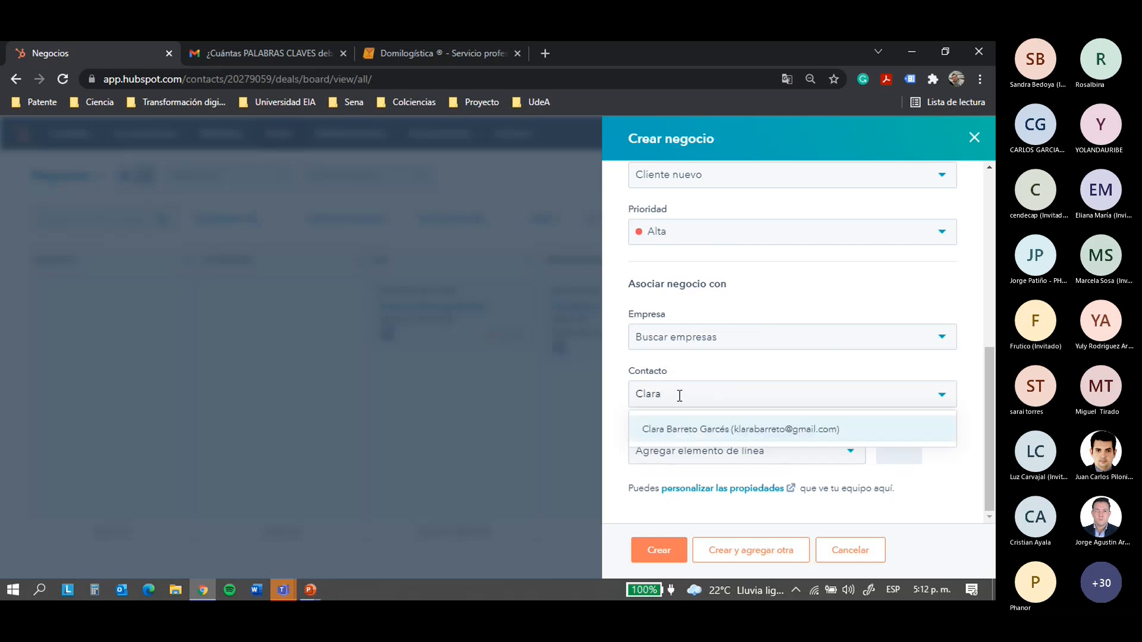
left_click(703, 429)
scroll(741, 399, "down", 1)
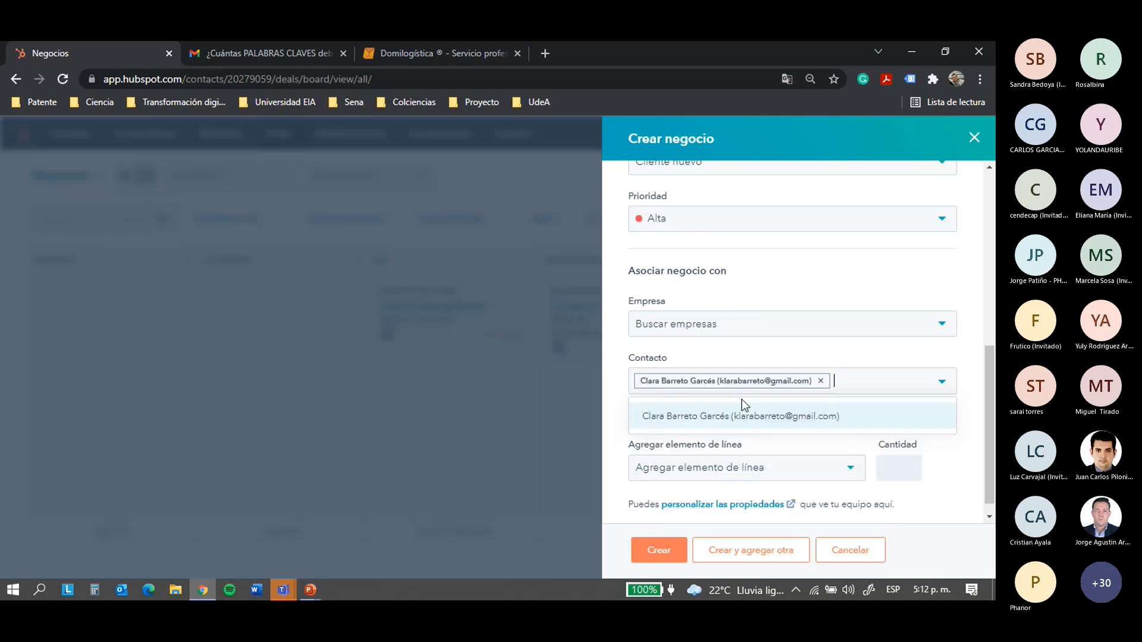
Replace it with the correct matching contact and create the deal
left_click(787, 403)
type("calr")
key("BackSpace")
key("BackSpace")
key("BackSpace")
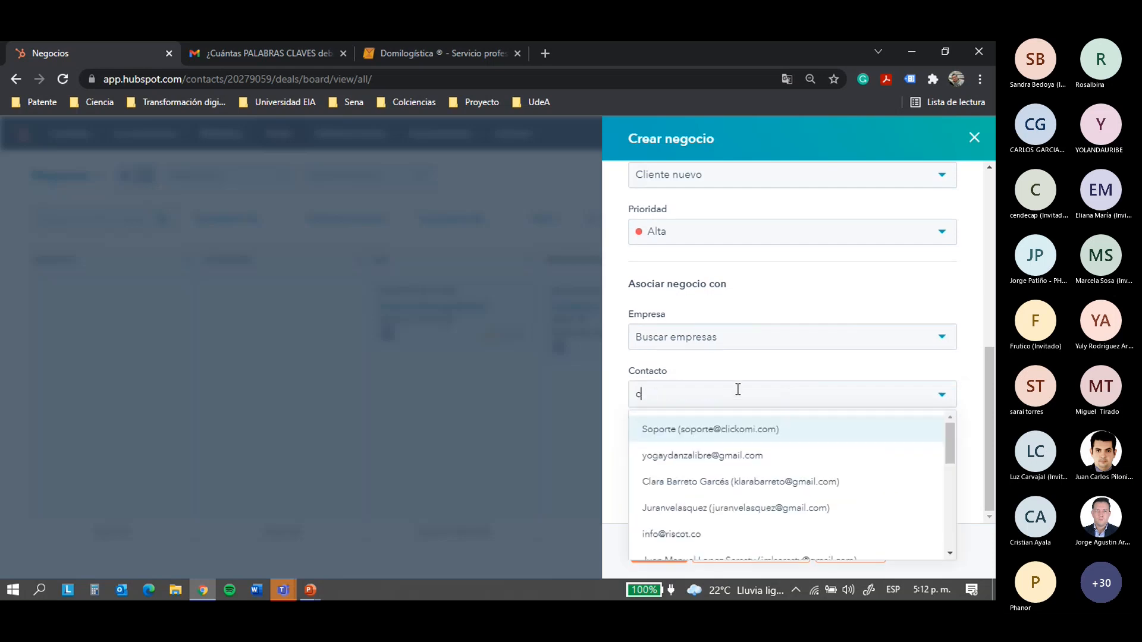
type("lar")
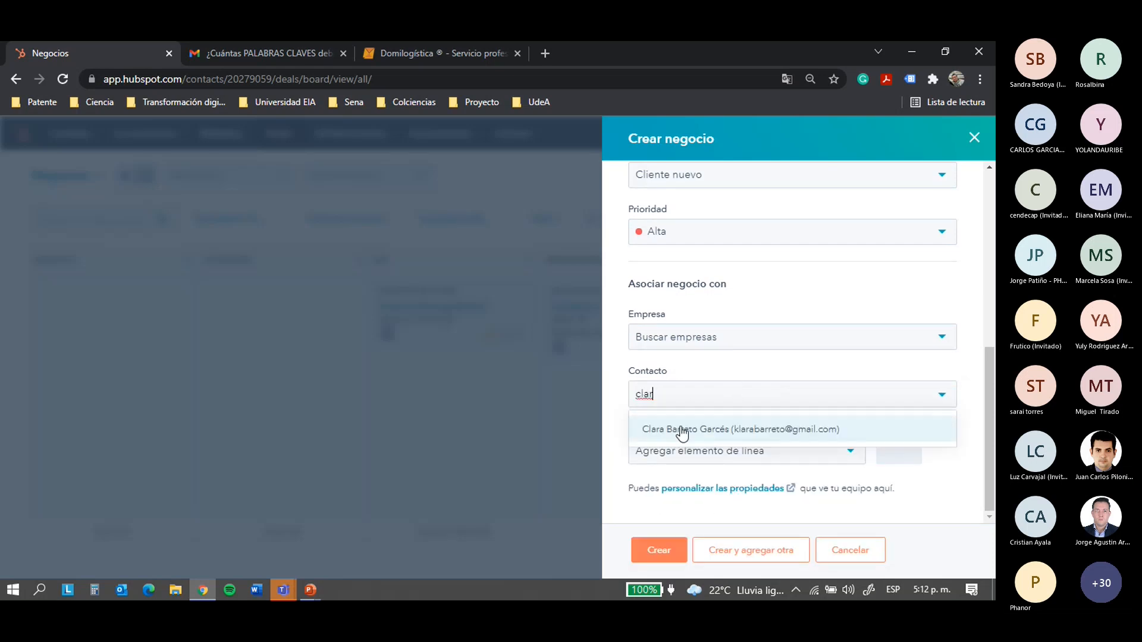
left_click(678, 430)
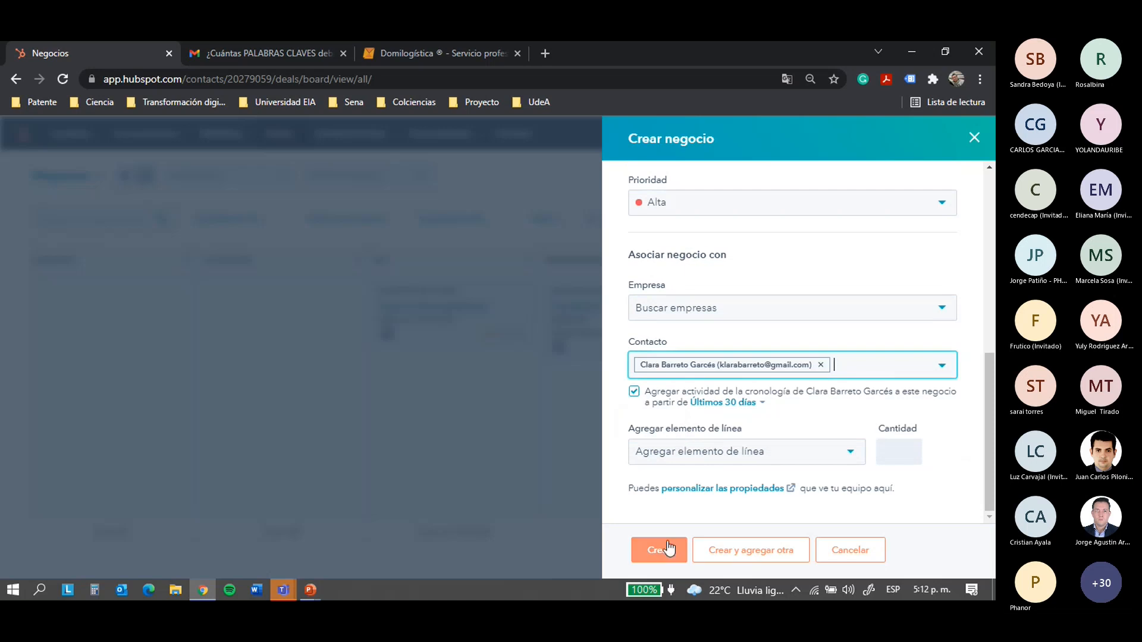
left_click(639, 549)
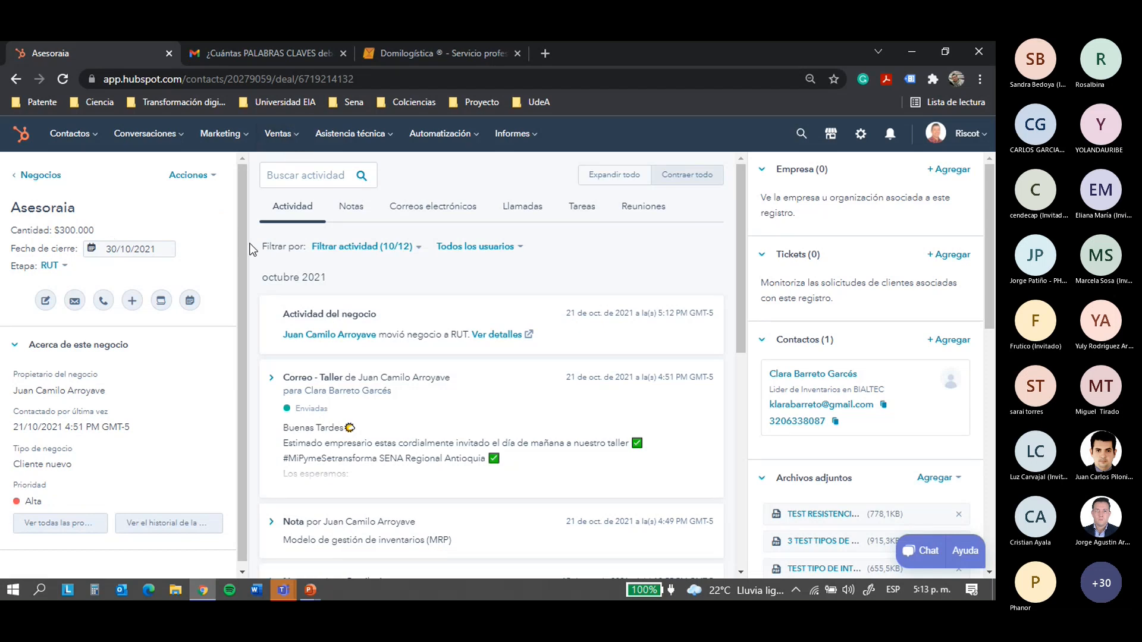
Browse the Asesoraia deal's Notas, Correos electrónicos, Llamadas, Tareas and Reuniones tabs
left_click(357, 213)
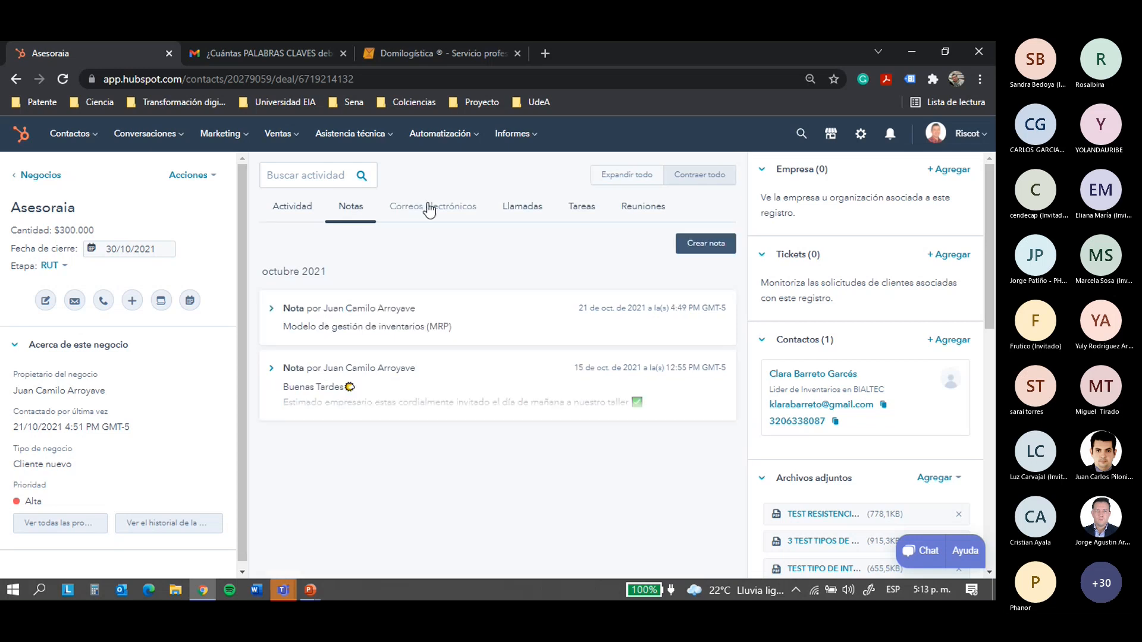
left_click(430, 208)
left_click(534, 213)
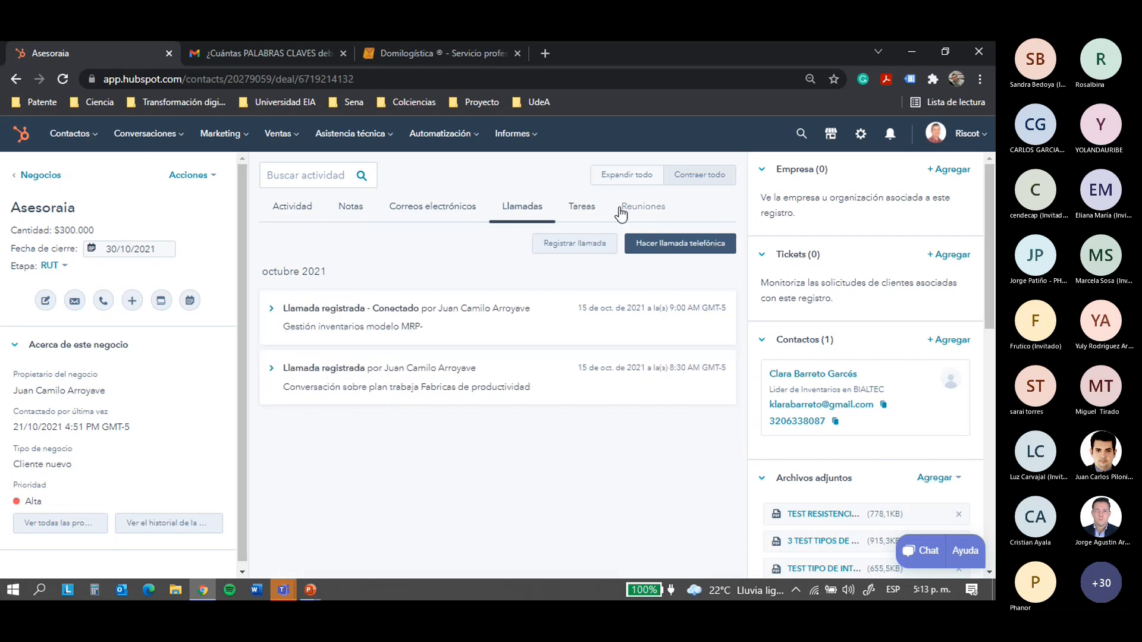
left_click(591, 211)
left_click(644, 208)
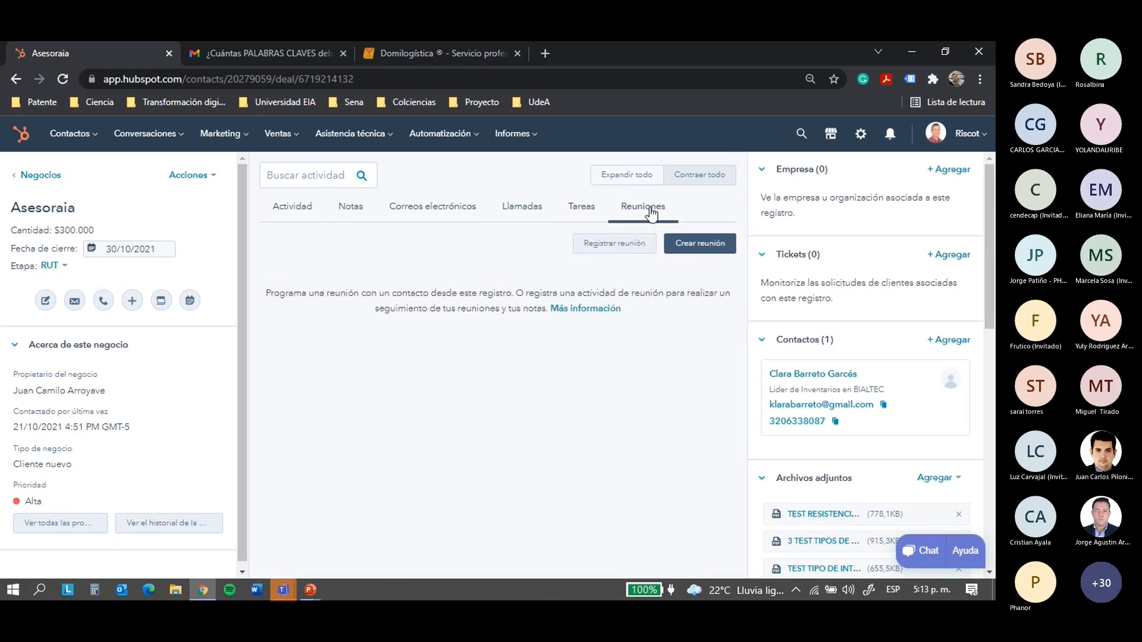
On the Negocios board, move the Asesoraia deal from RUT to Cotización
left_click(291, 137)
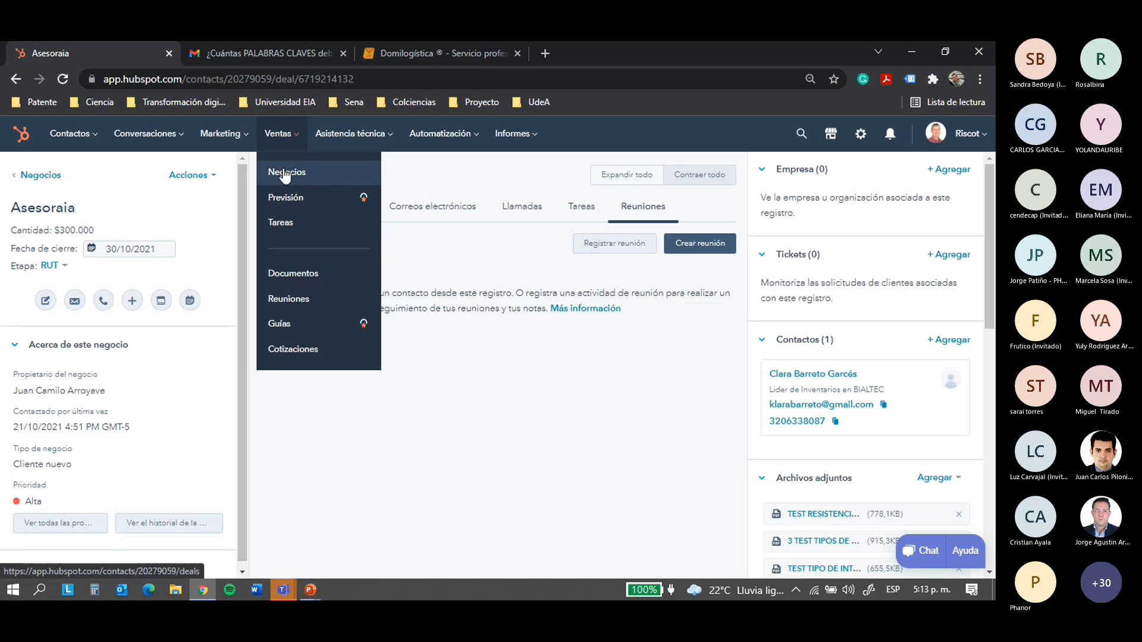
left_click(284, 173)
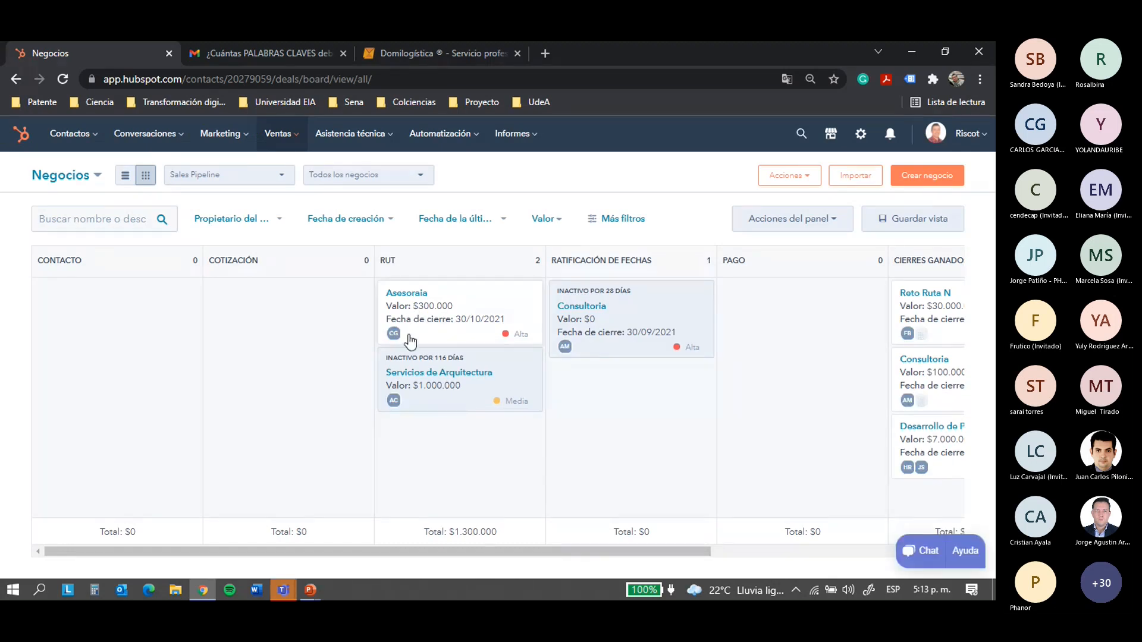
left_click_drag(472, 295, 301, 298)
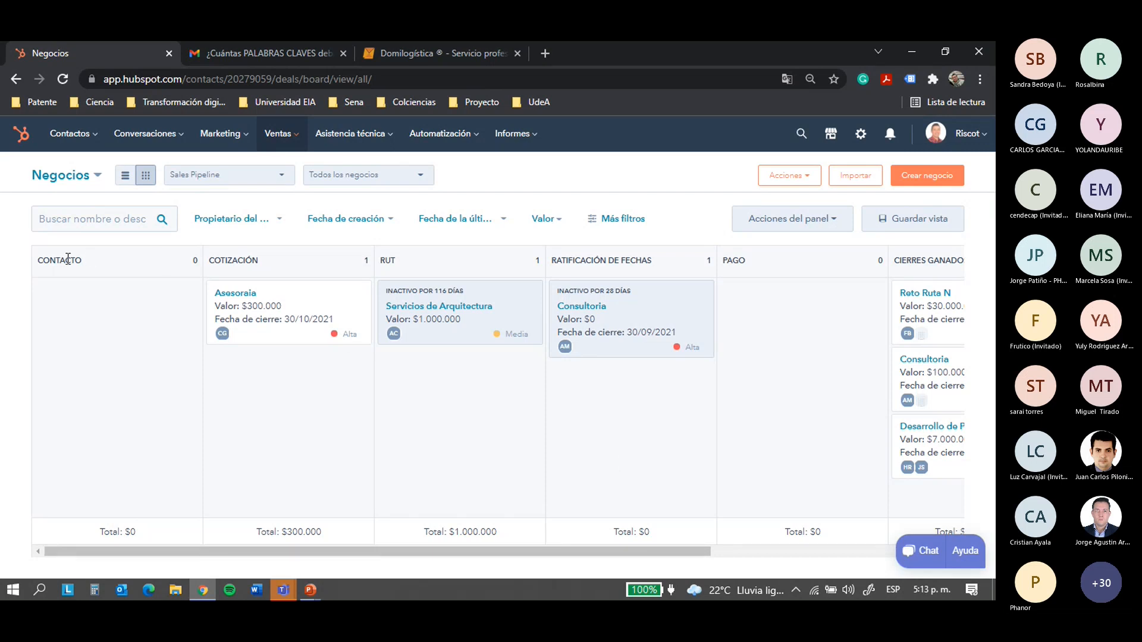
Open the pipeline stage editor from Acciones del panel
left_click_drag(44, 261, 83, 260)
left_click_drag(209, 261, 222, 260)
double_click(249, 262)
left_click(409, 261)
left_click(833, 223)
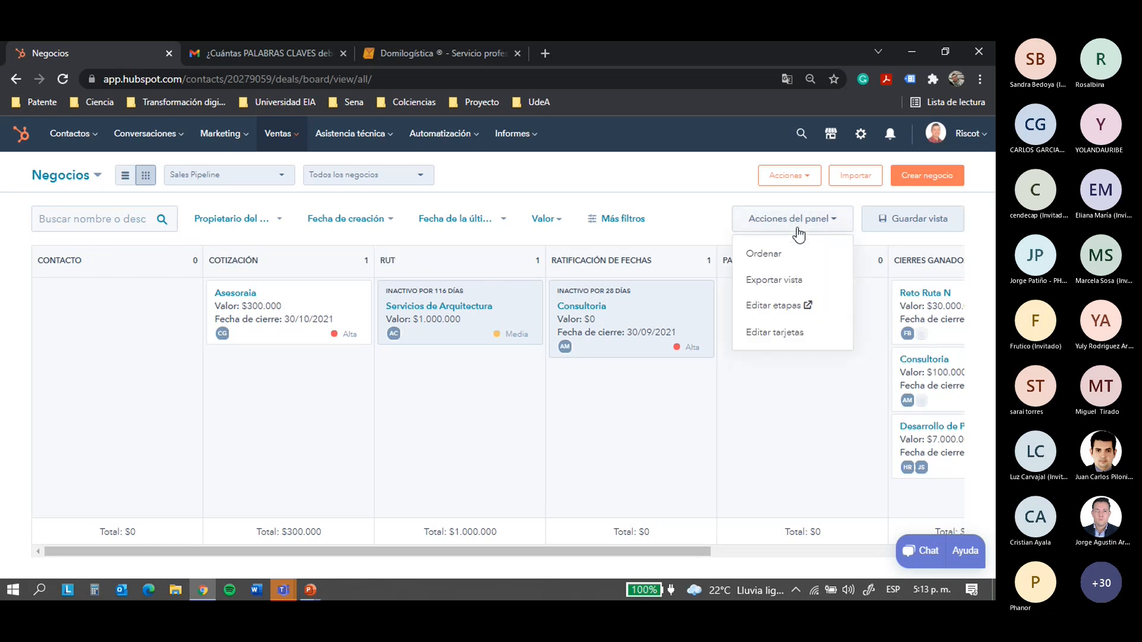
left_click(775, 305)
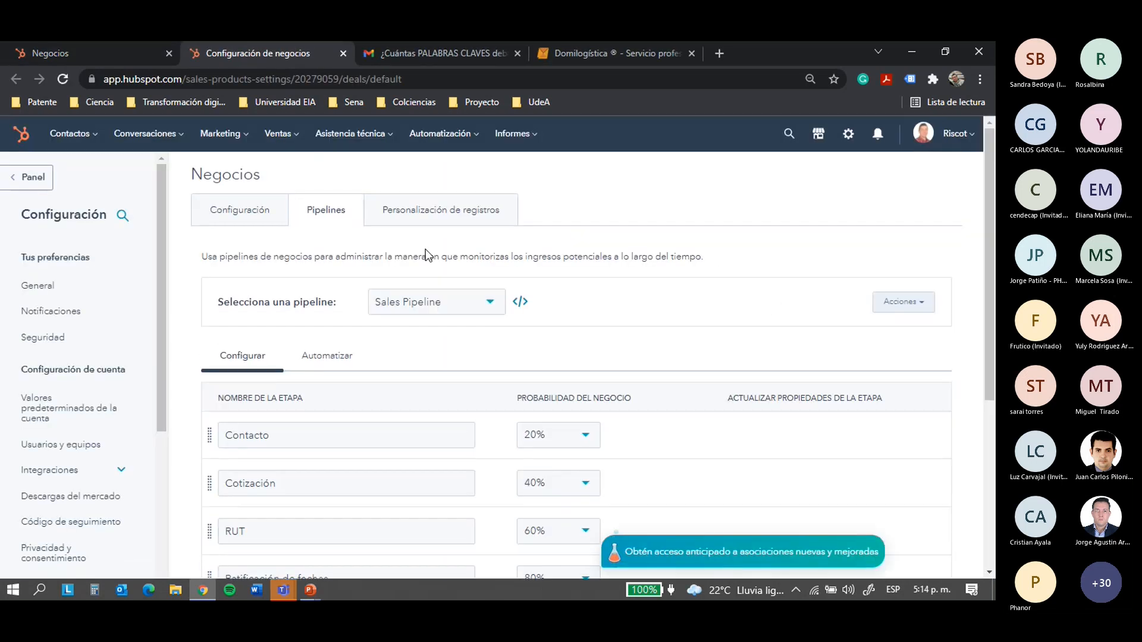
Review each Sales Pipeline stage's probability, leaving Pago at 90%
scroll(433, 300, "down", 4)
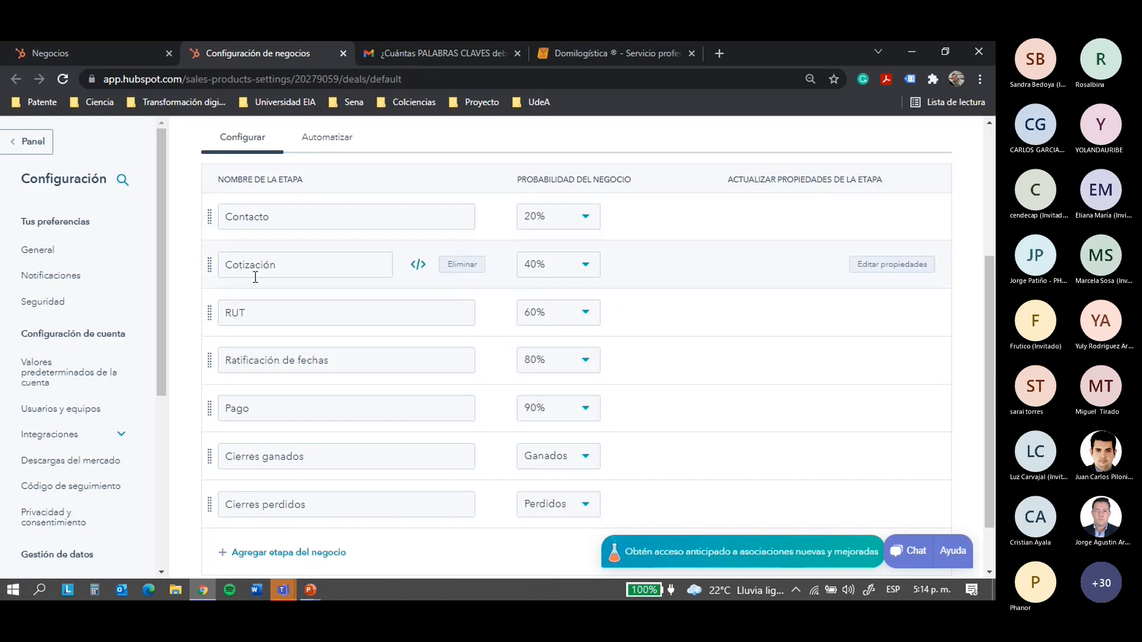
left_click(309, 262)
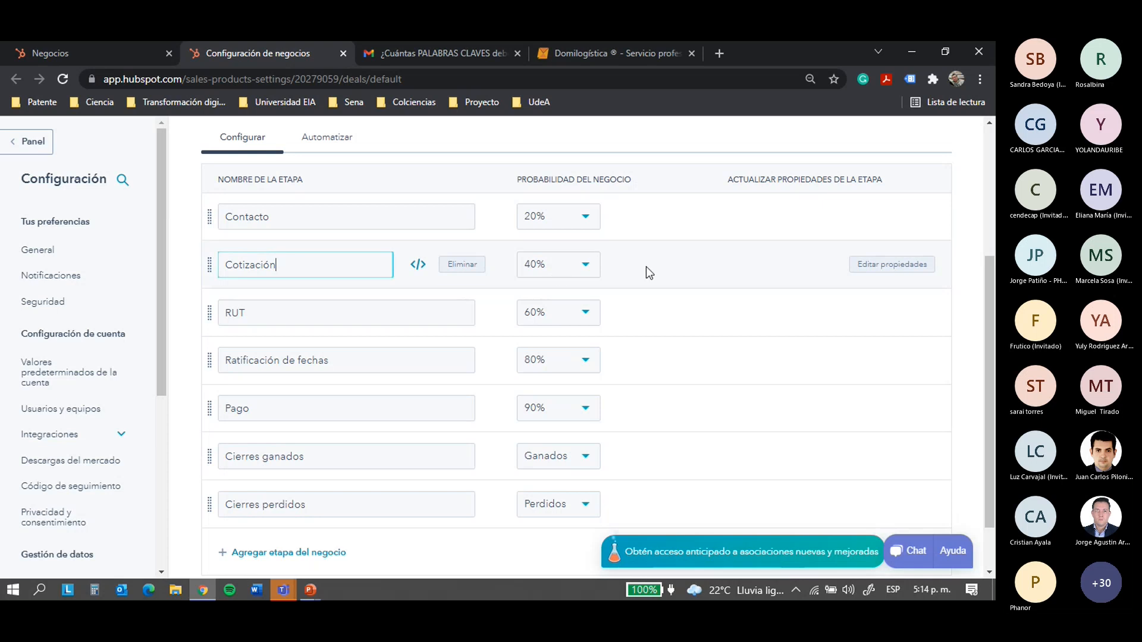
left_click(306, 313)
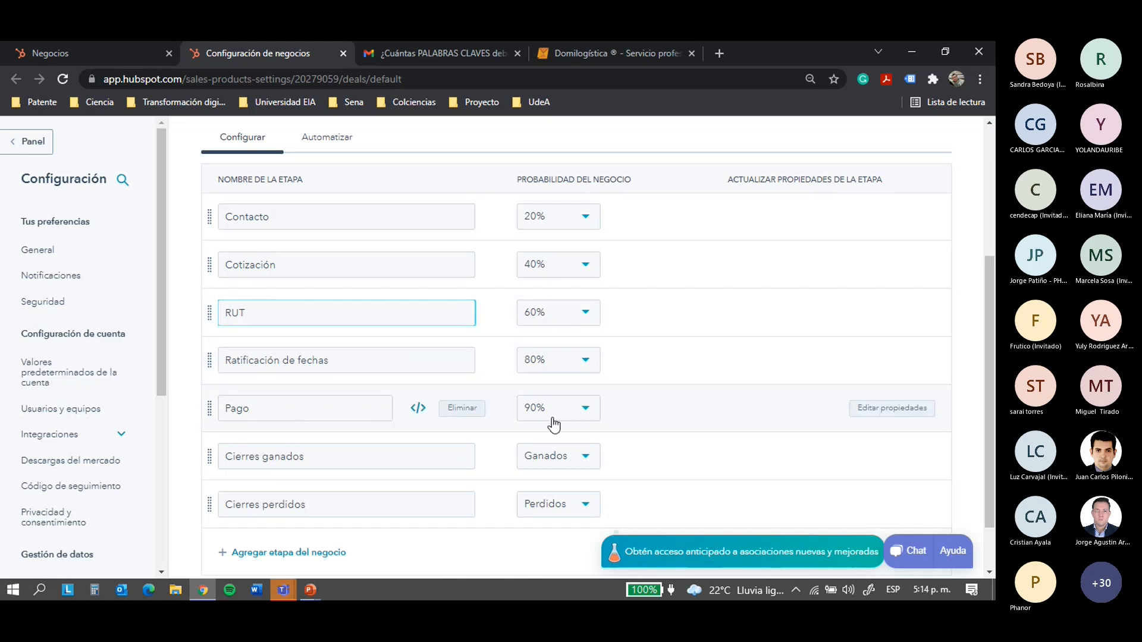
left_click(585, 410)
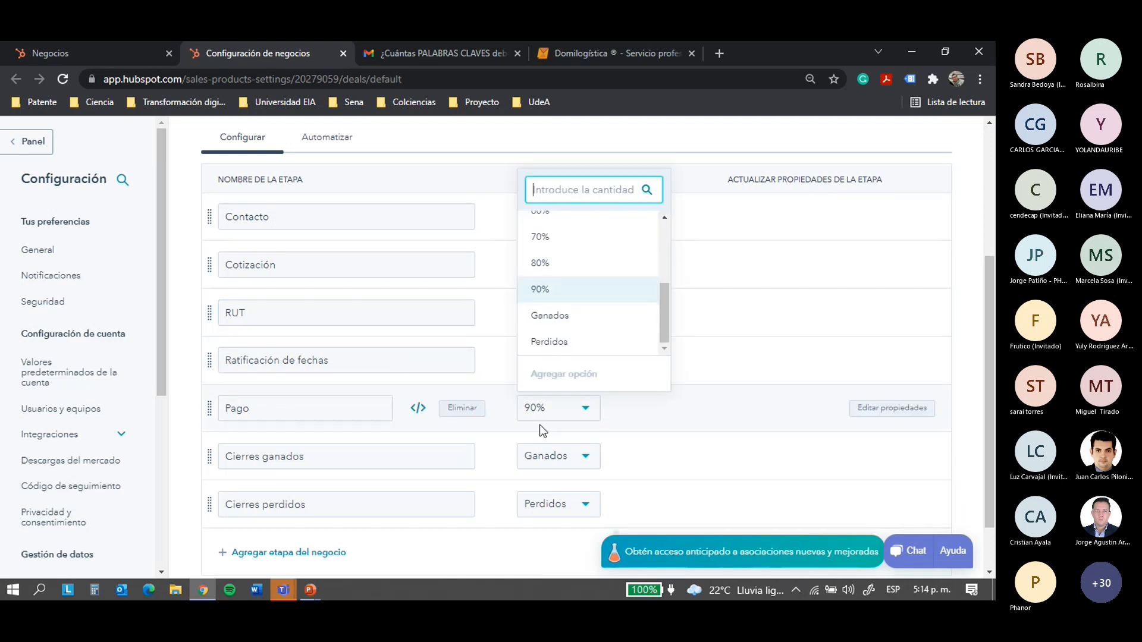
left_click(556, 292)
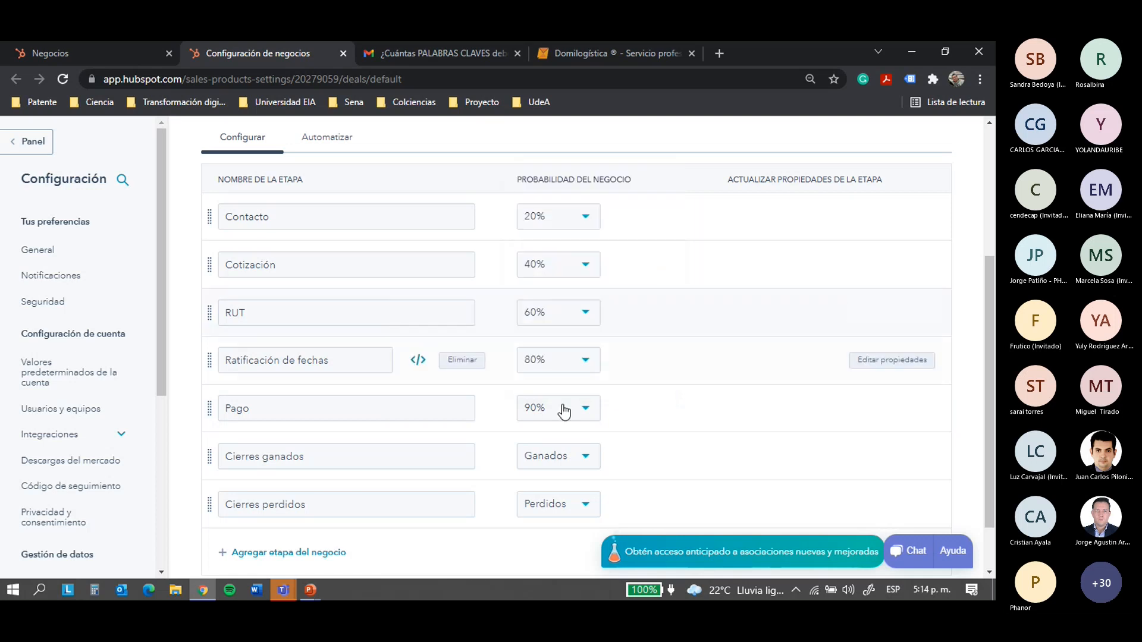
scroll(629, 432, "down", 1)
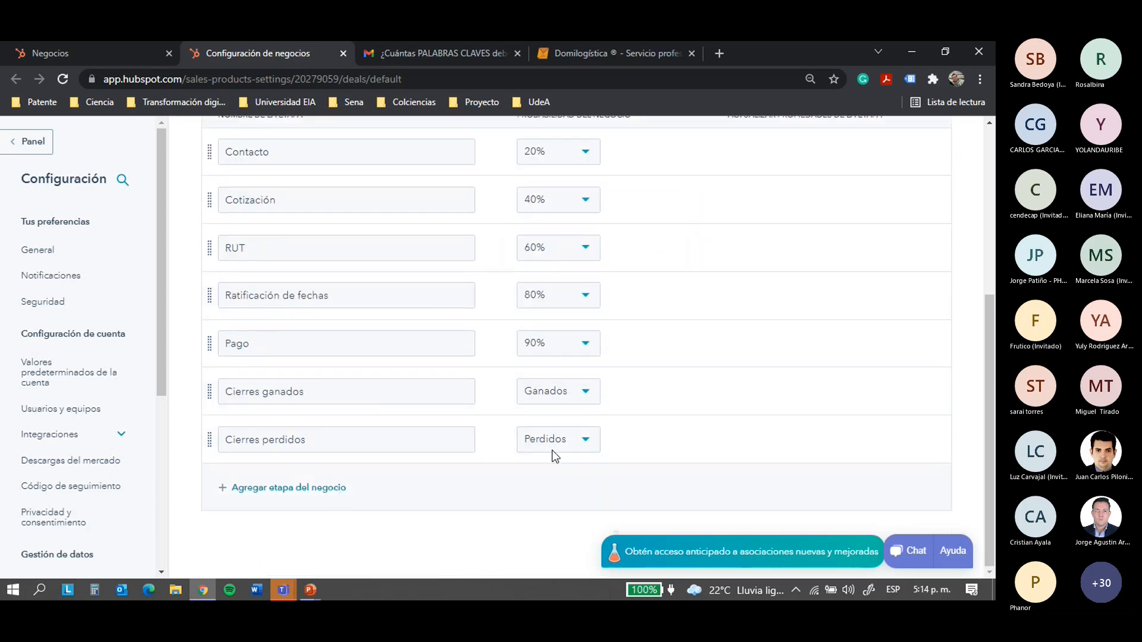
scroll(533, 401, "up", 5)
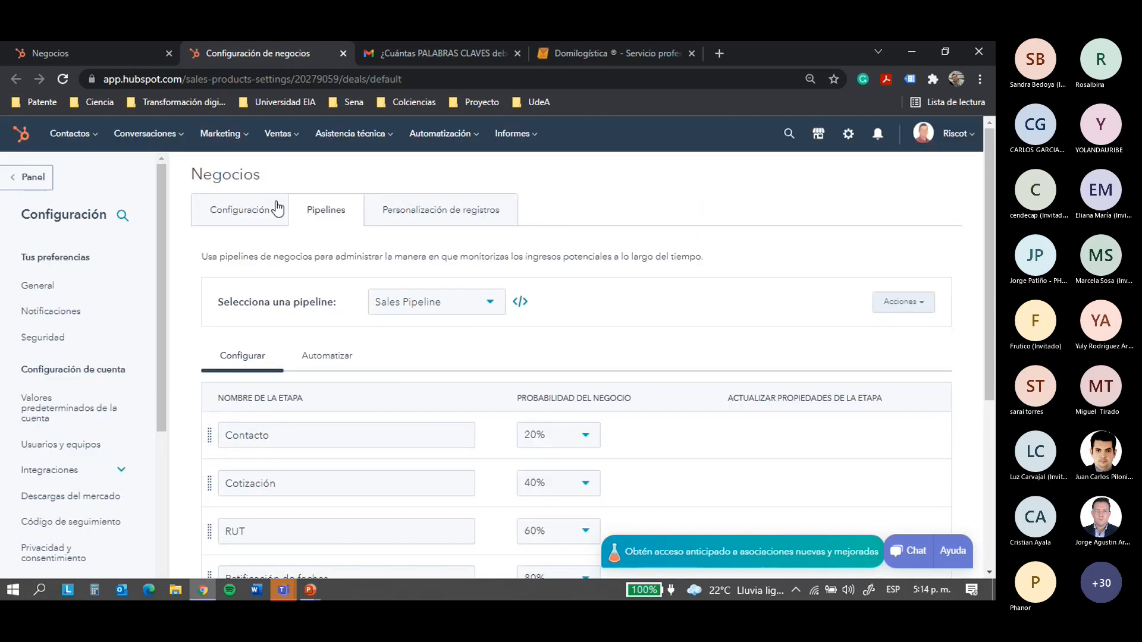
scroll(309, 401, "down", 4)
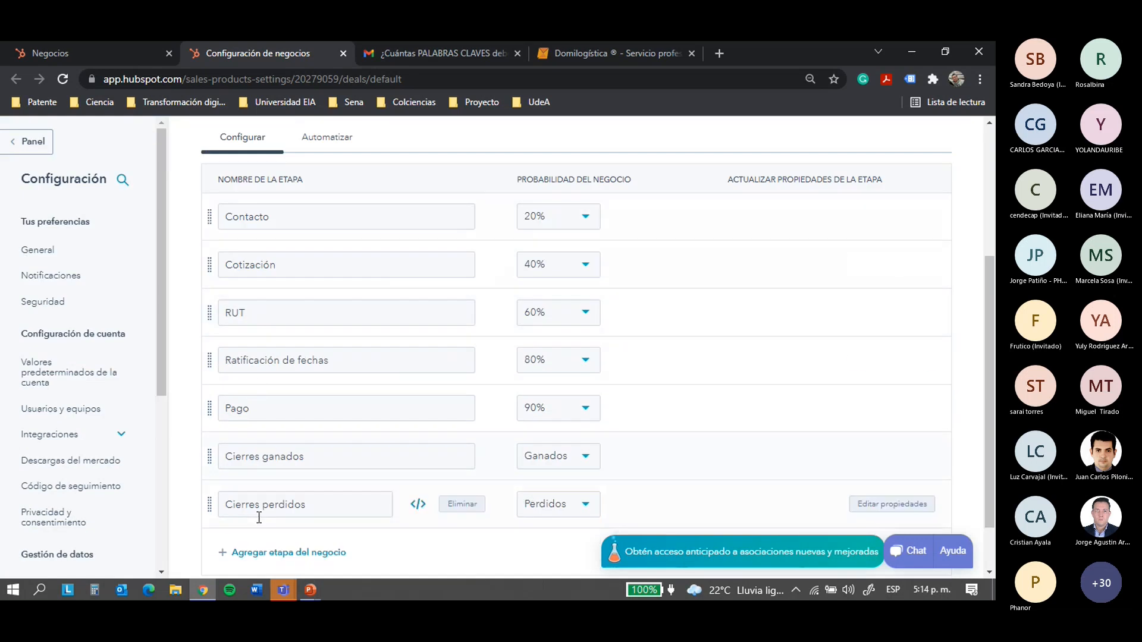
scroll(331, 327, "up", 4)
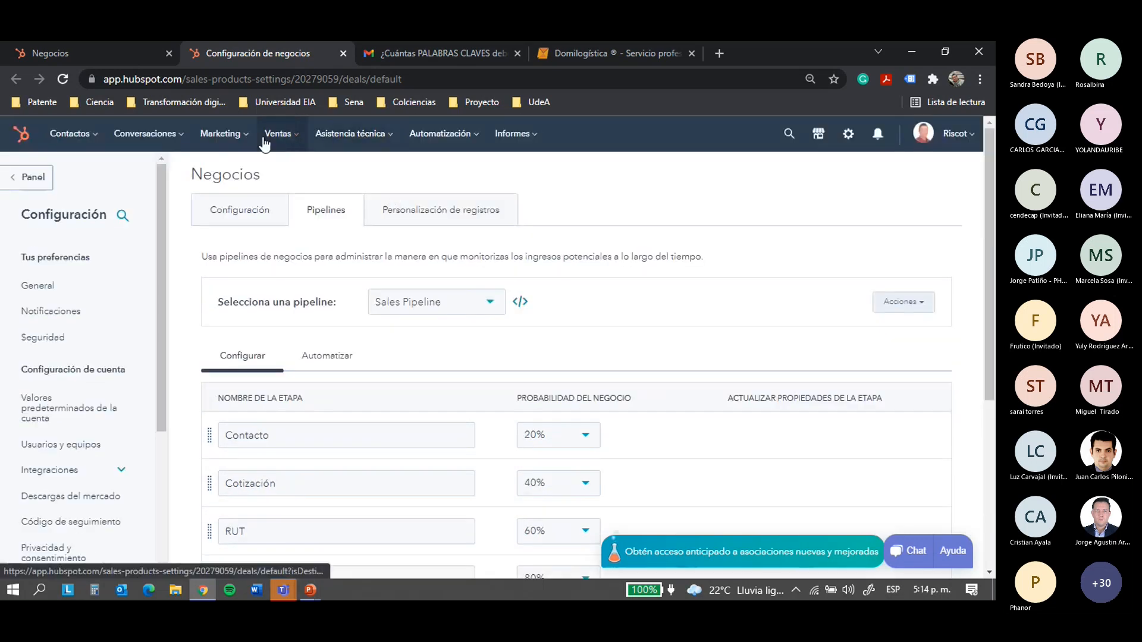
left_click(265, 143)
Return to the deals board showing Asesoraia in Cotización and Servicios de Arquitectura in RUT
left_click(290, 171)
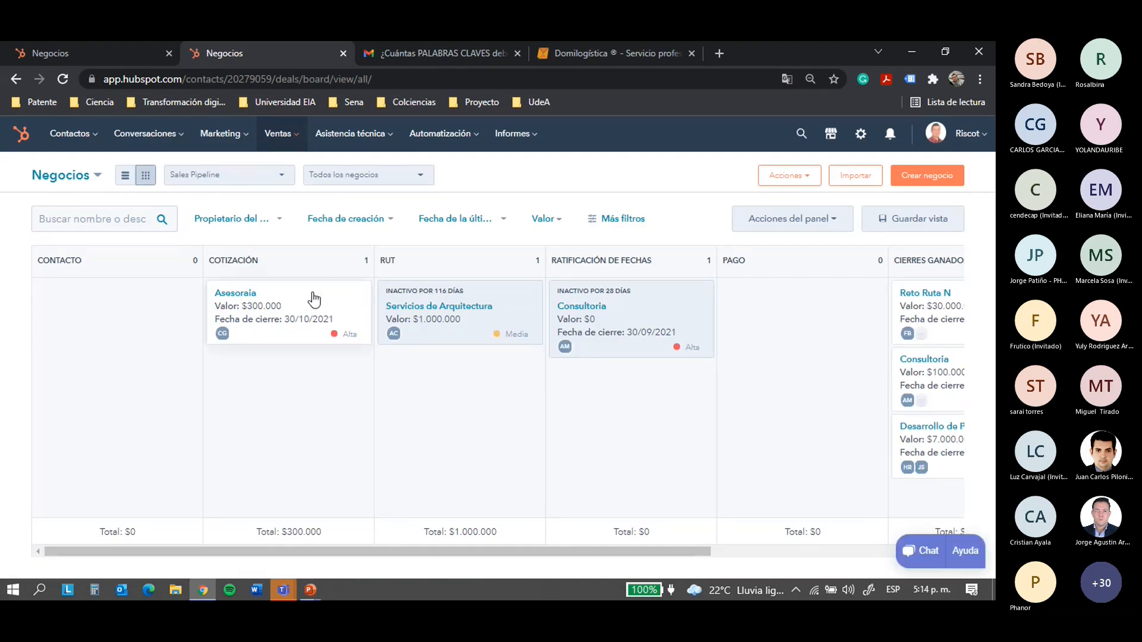
left_click(300, 137)
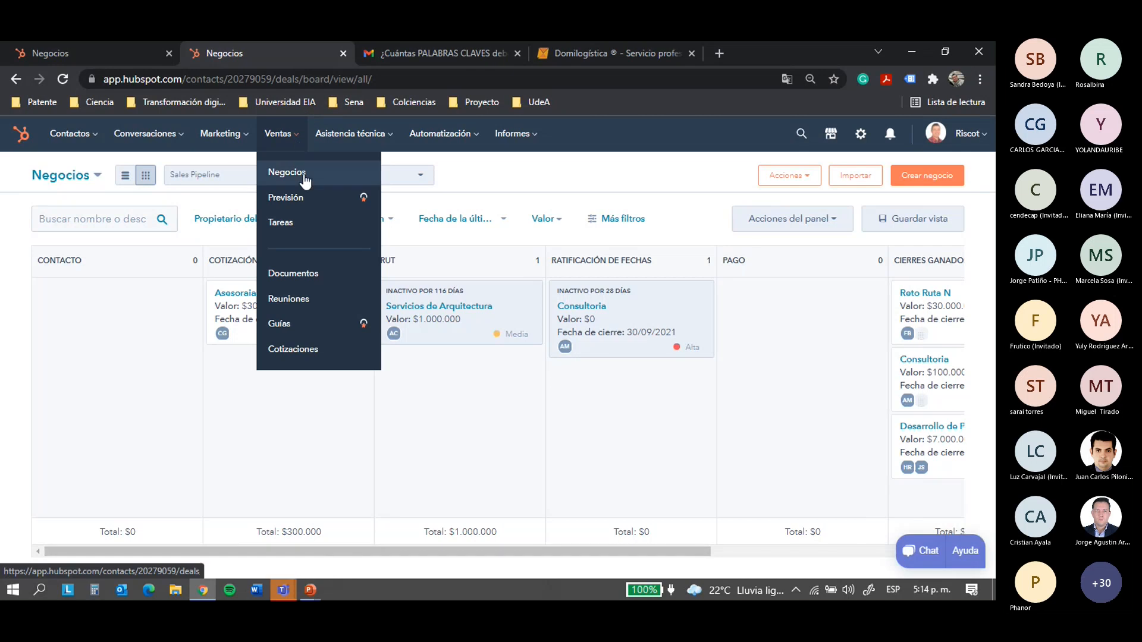
Open Ventas > Tareas listing Reto Duratex, Diseño Producto - AGI and Porcentaje de Humedad
left_click(309, 226)
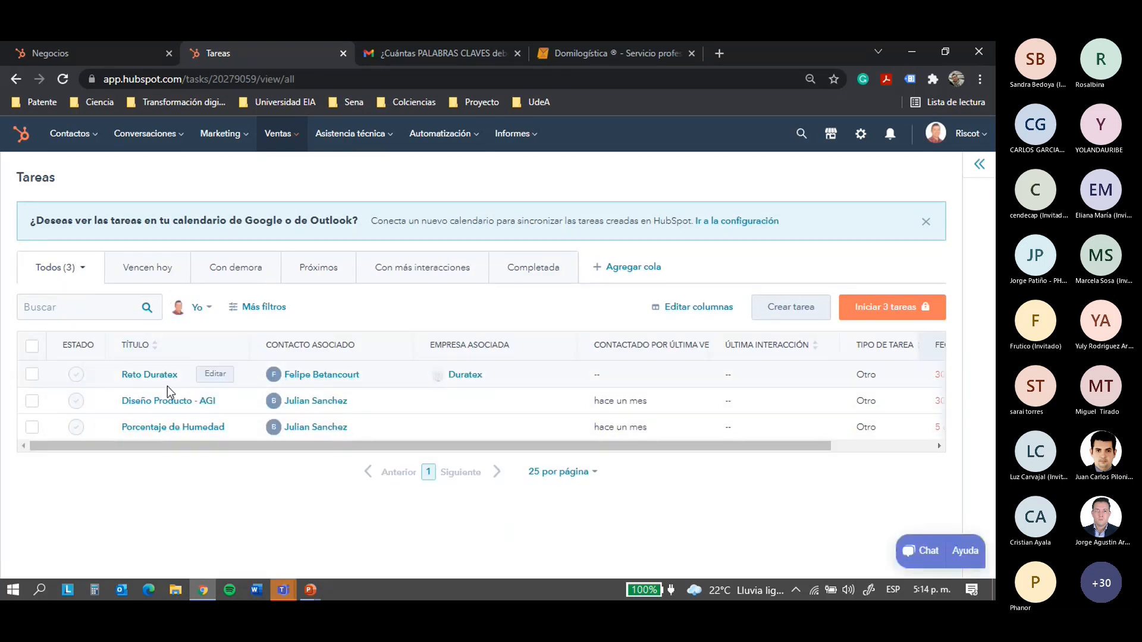
left_click_drag(252, 447, 151, 457)
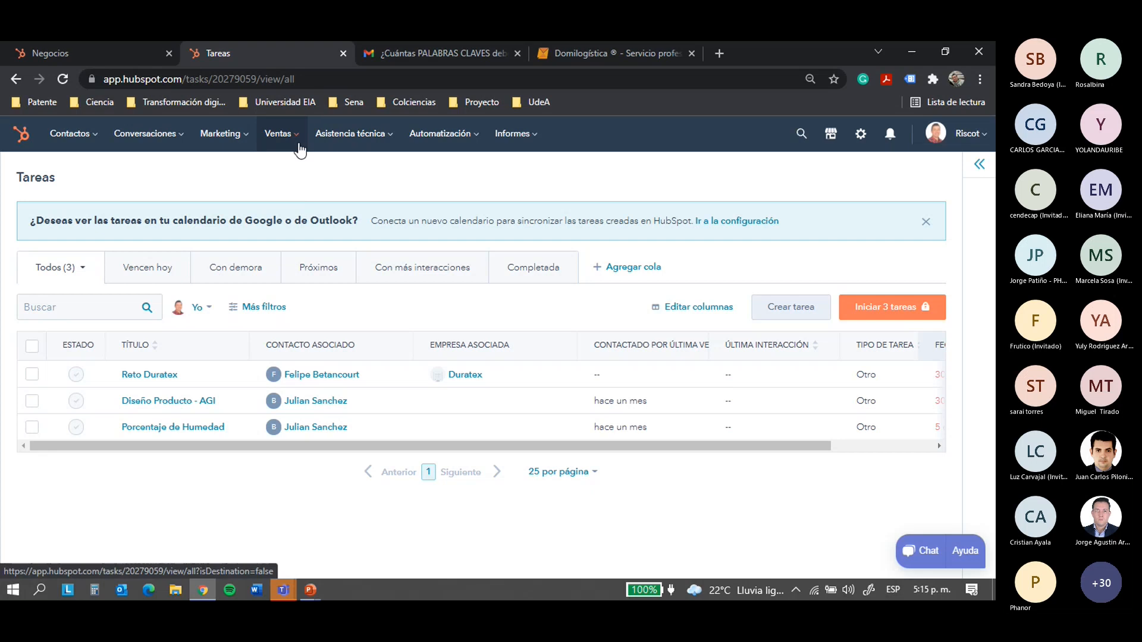
Browse the Documentos library's five uploaded files, then go to Ventas > Reuniones
mouse_move(299, 150)
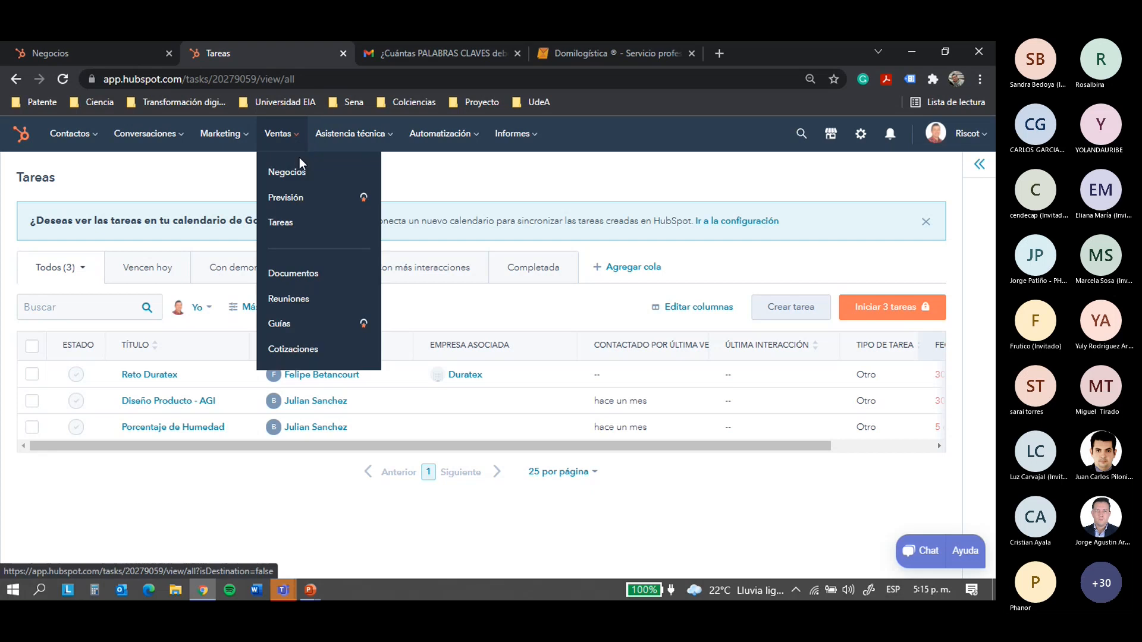
left_click(301, 272)
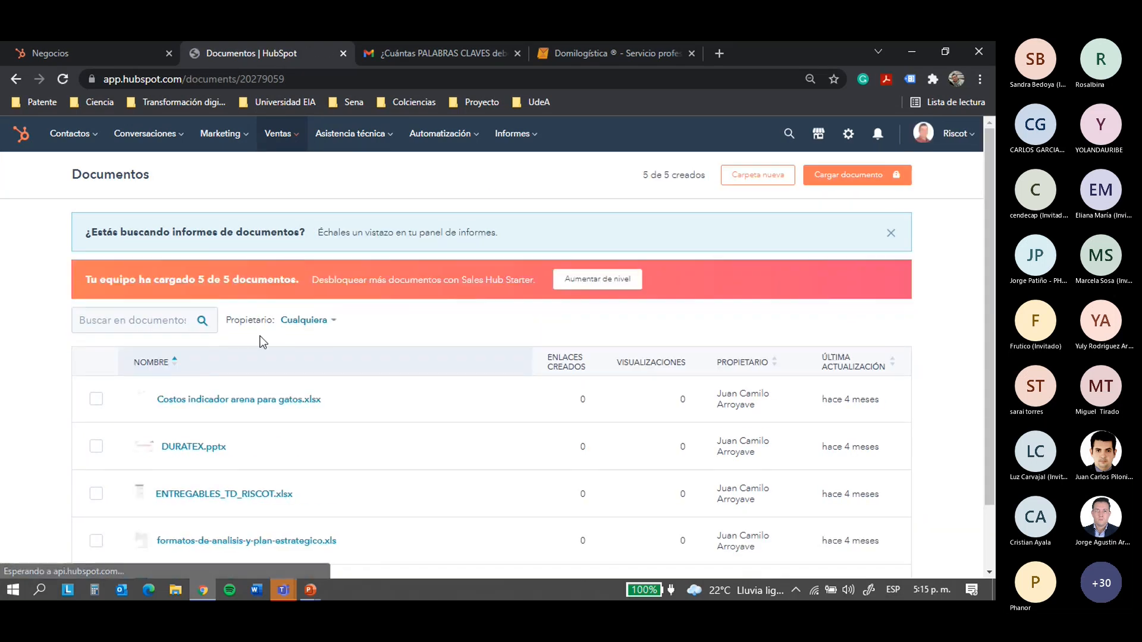
scroll(262, 344, "down", 2)
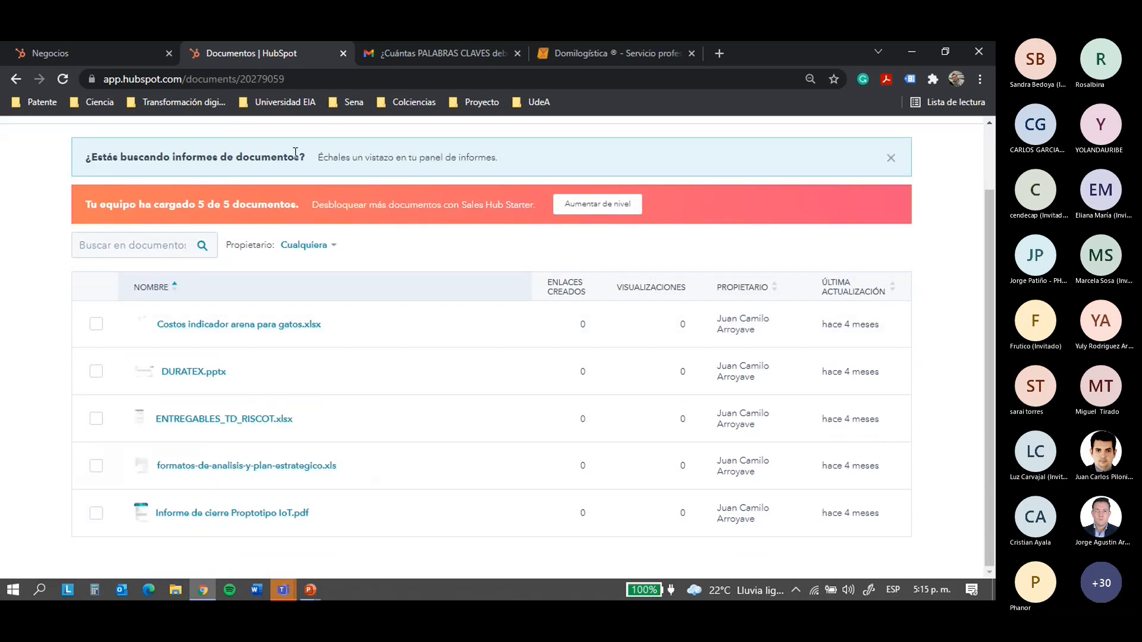
scroll(295, 152, "up", 2)
mouse_move(299, 143)
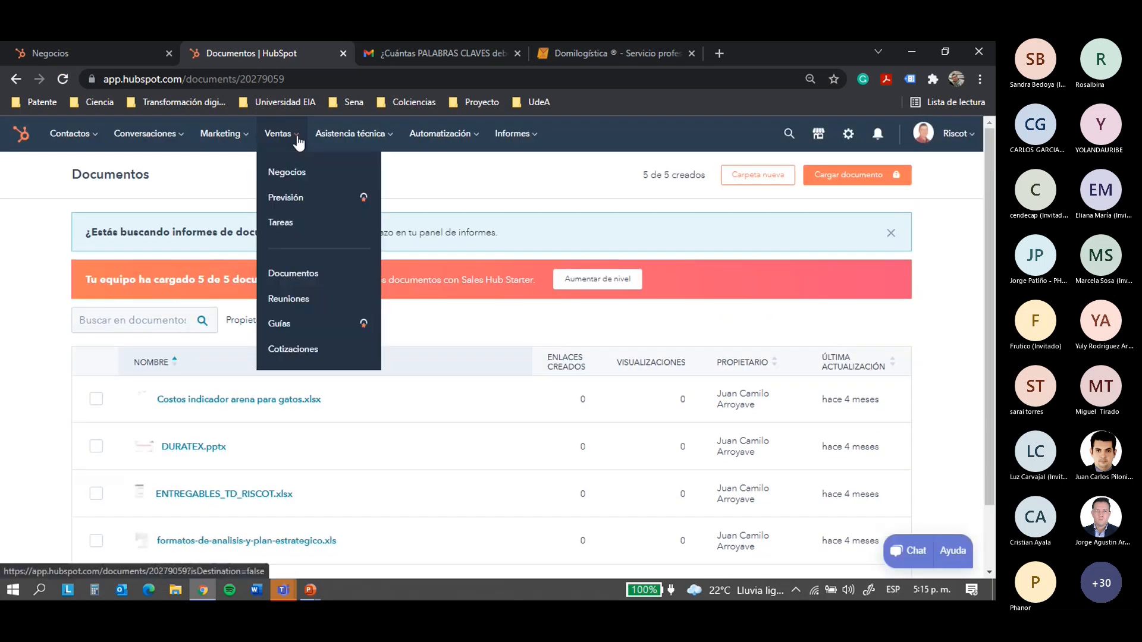
left_click(306, 292)
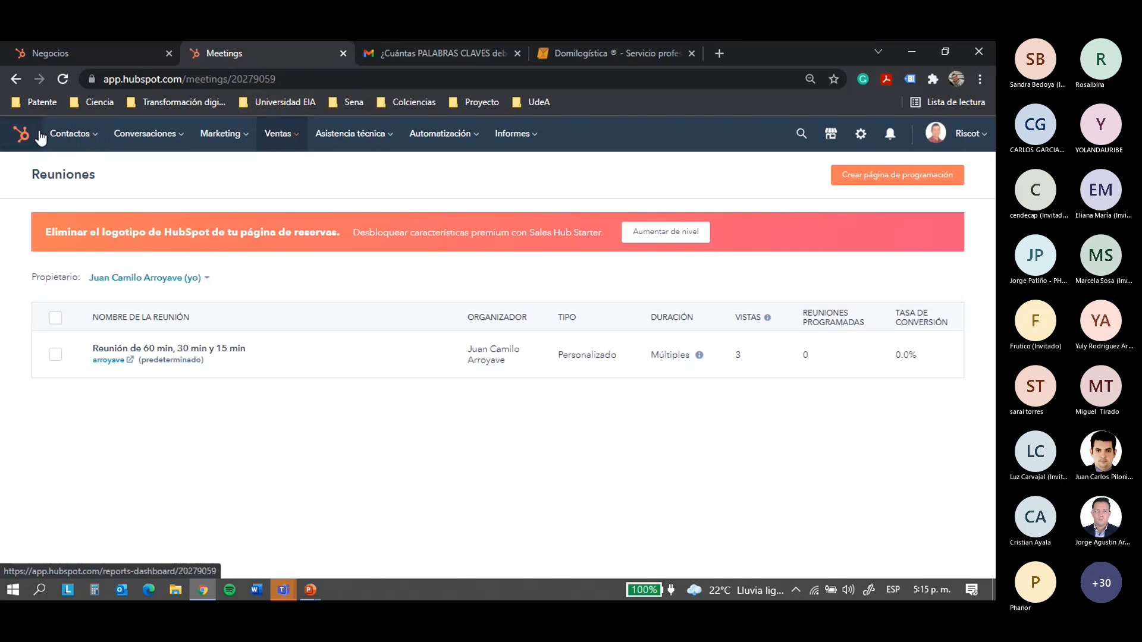
Open the Ventas menu to show its sales tools, including Cotizaciones
left_click(298, 139)
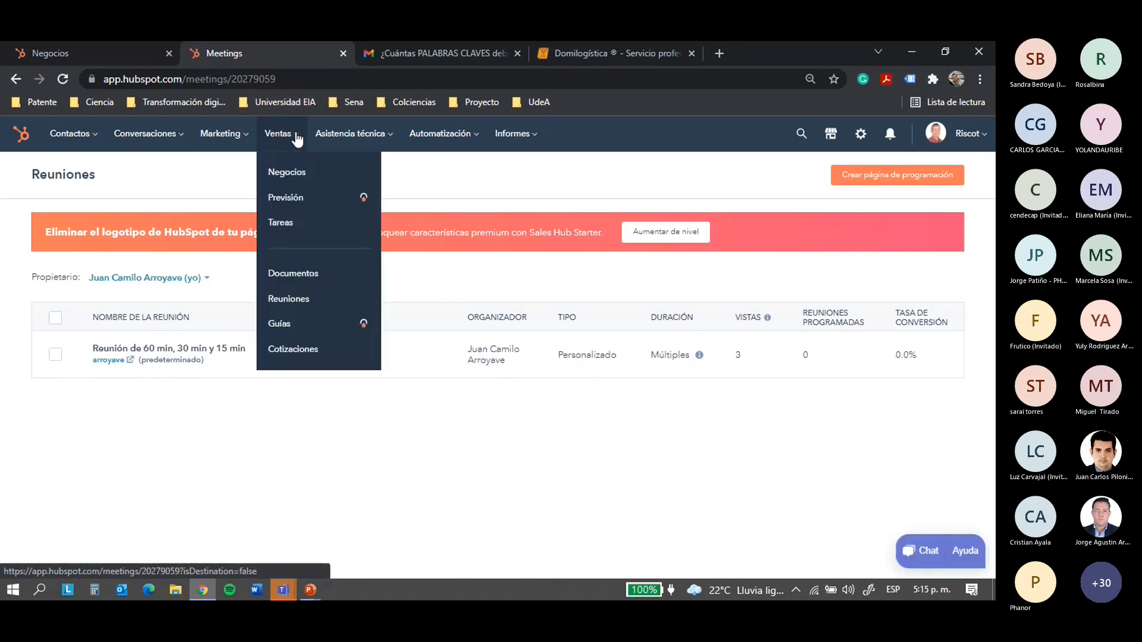
Open the empty Cotizaciones page and preview the Asistencia técnica, Automatización and Informes menus
left_click(302, 352)
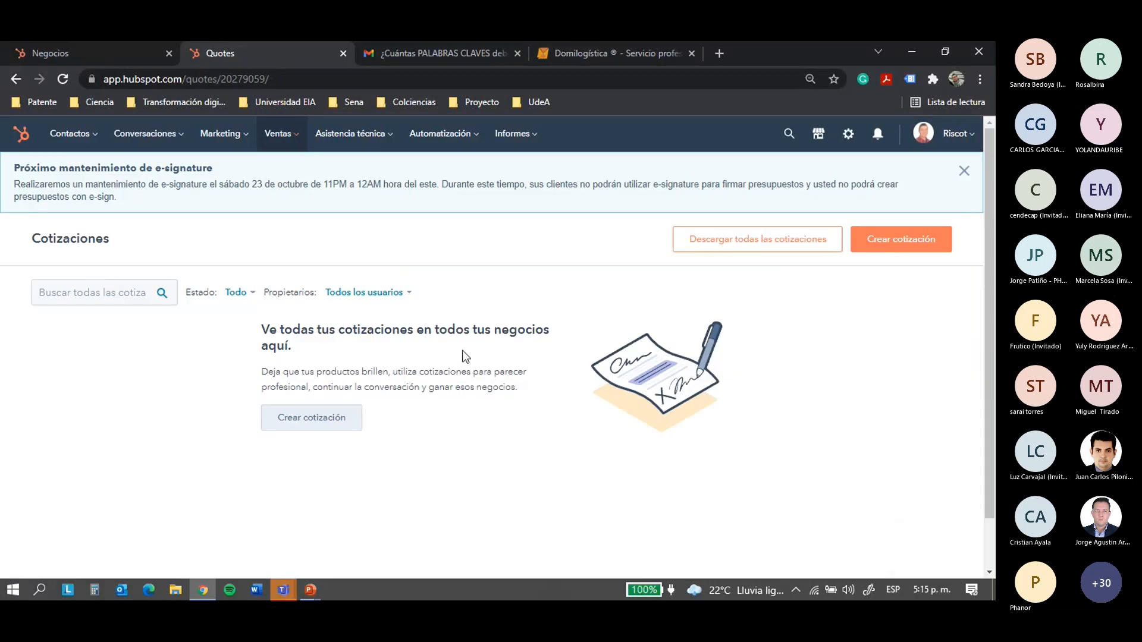
mouse_move(381, 142)
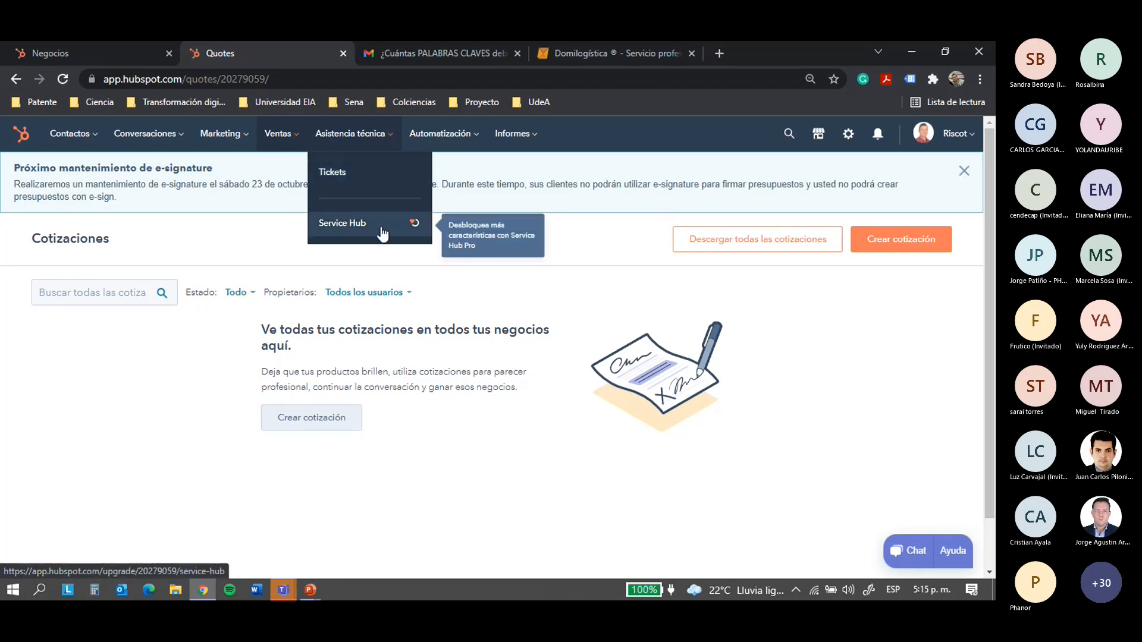
mouse_move(438, 138)
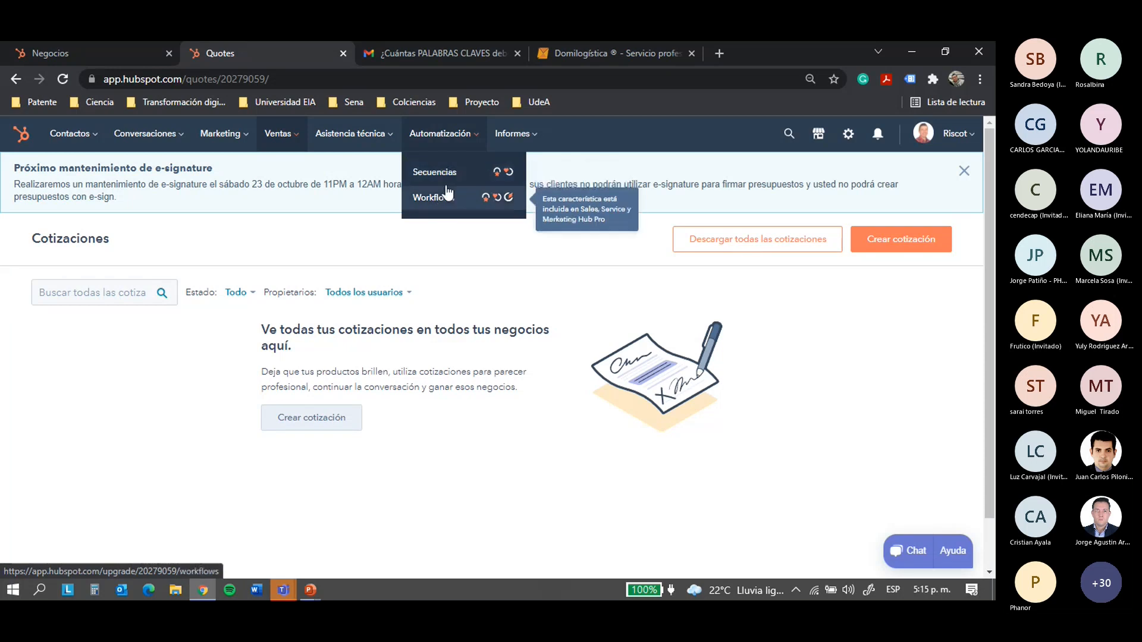
mouse_move(508, 146)
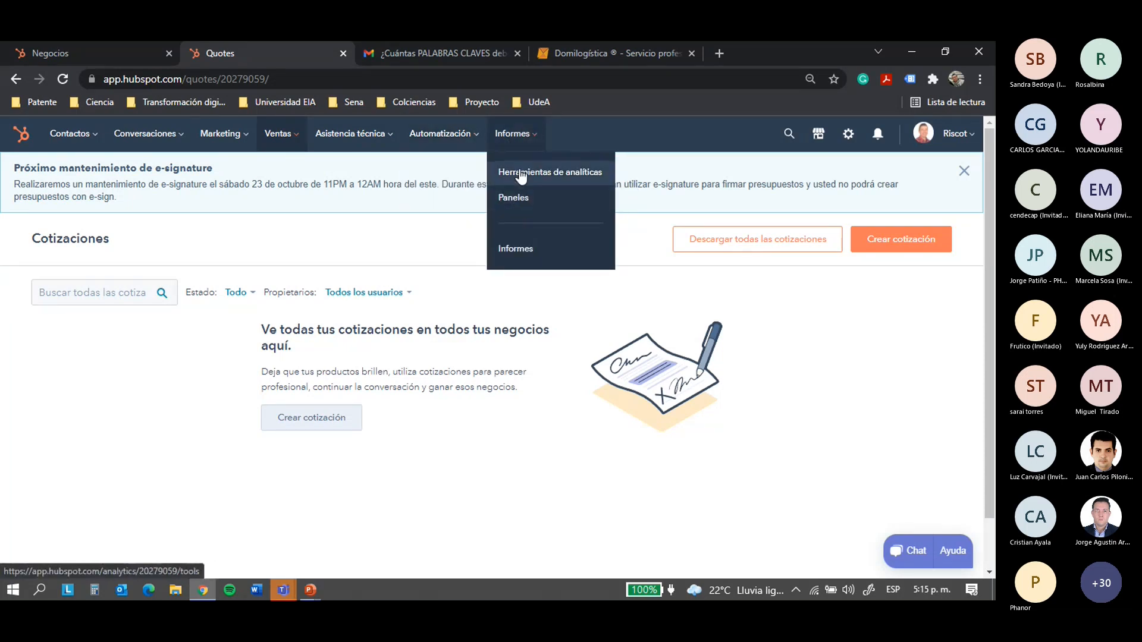
Switch the reports dashboard to Analíticas Web, showing 66 sessions split by PC and mobile
left_click(21, 136)
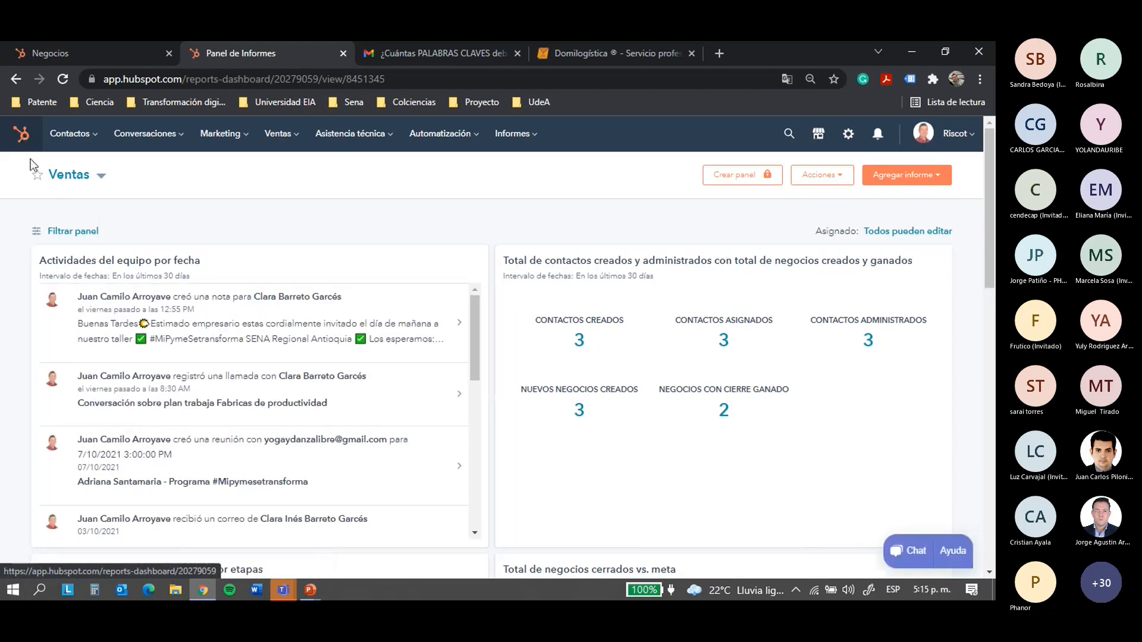
left_click(100, 177)
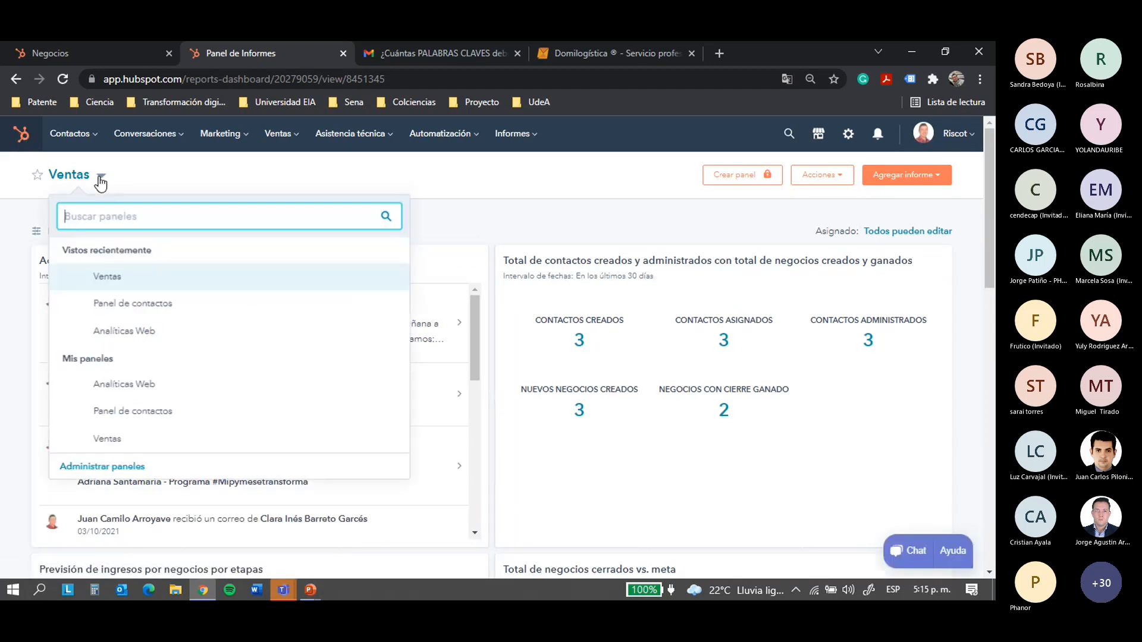
left_click(106, 331)
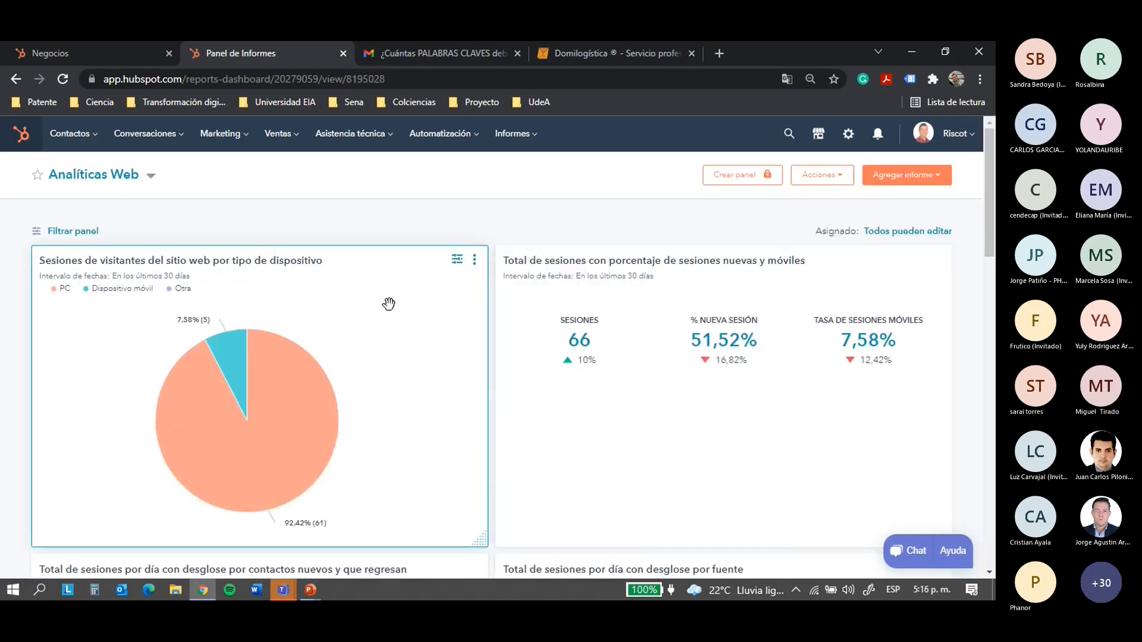
scroll(390, 303, "down", 1)
scroll(392, 303, "up", 1)
scroll(416, 349, "down", 6)
scroll(423, 366, "up", 6)
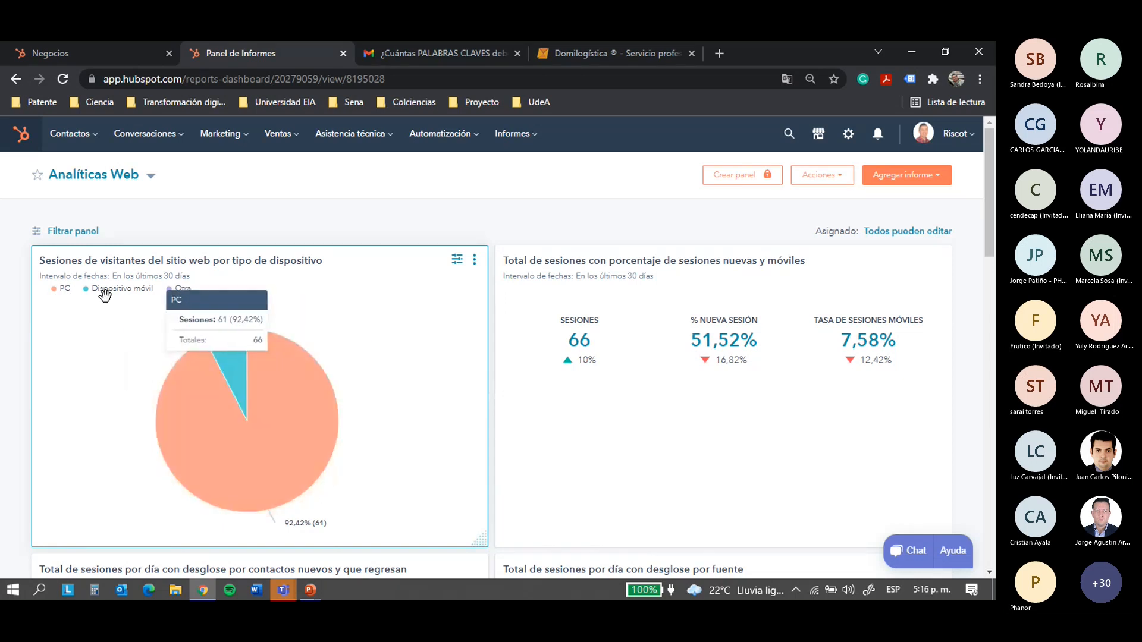
mouse_move(219, 357)
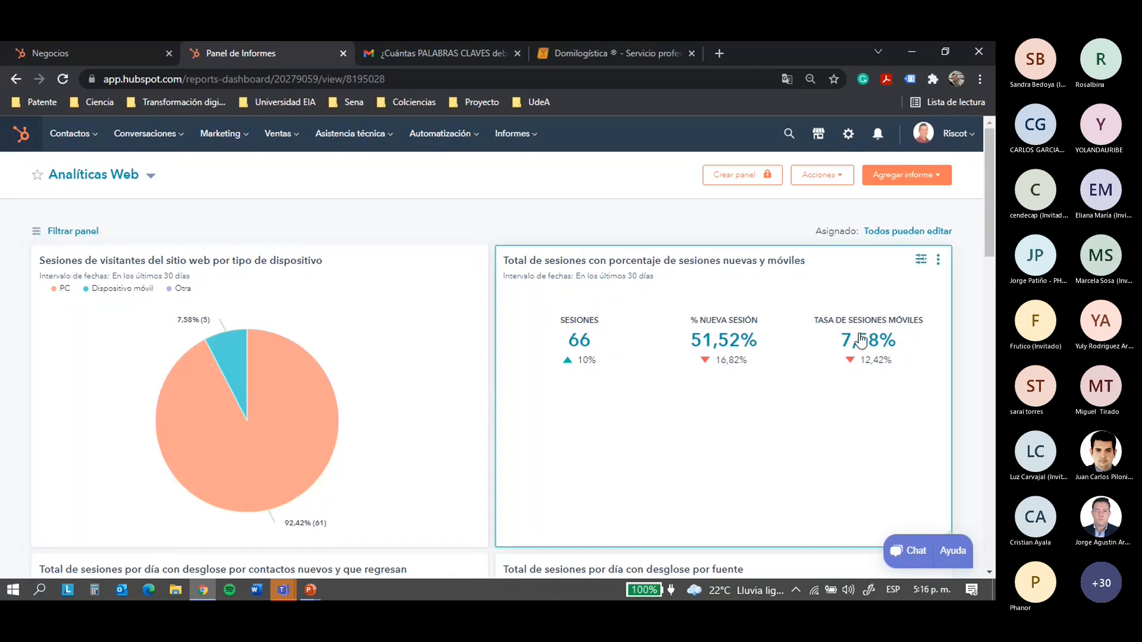
Return to the Ventas dashboard and scroll through the Actividades del equipo card by date
left_click(150, 179)
left_click(113, 304)
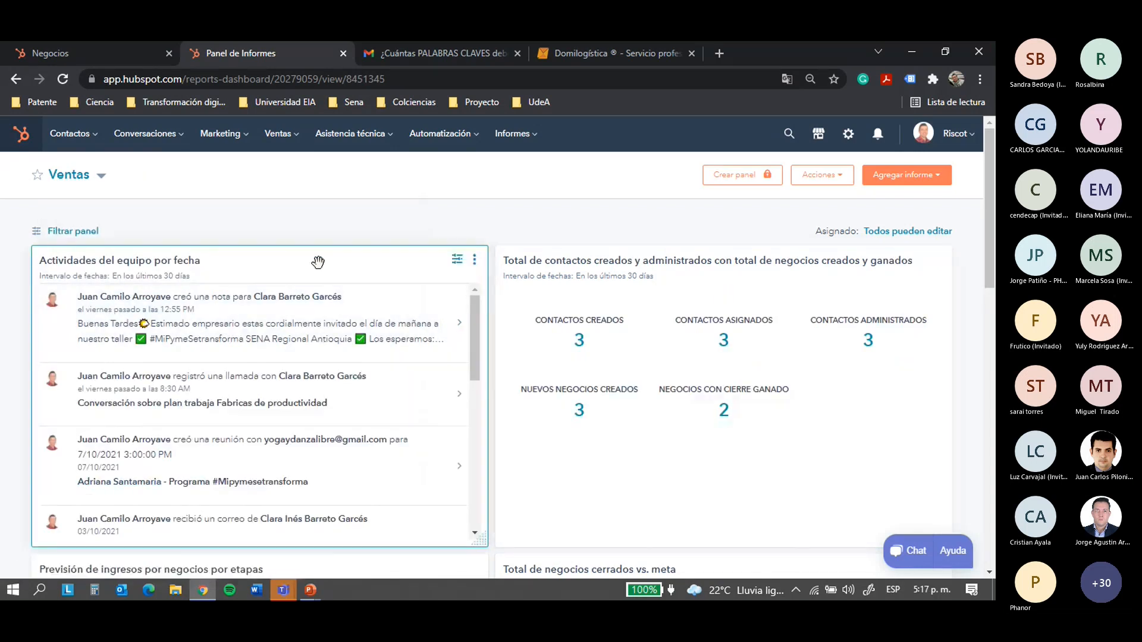
scroll(336, 289, "down", 1)
scroll(337, 288, "down", 4)
scroll(355, 288, "up", 4)
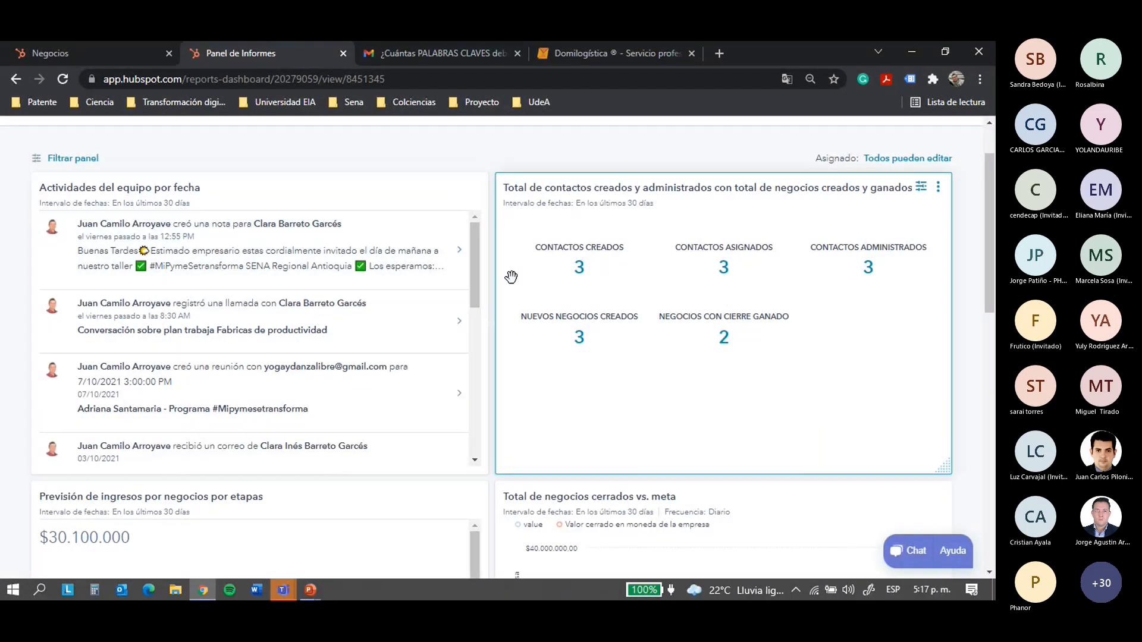
left_click_drag(477, 256, 469, 410)
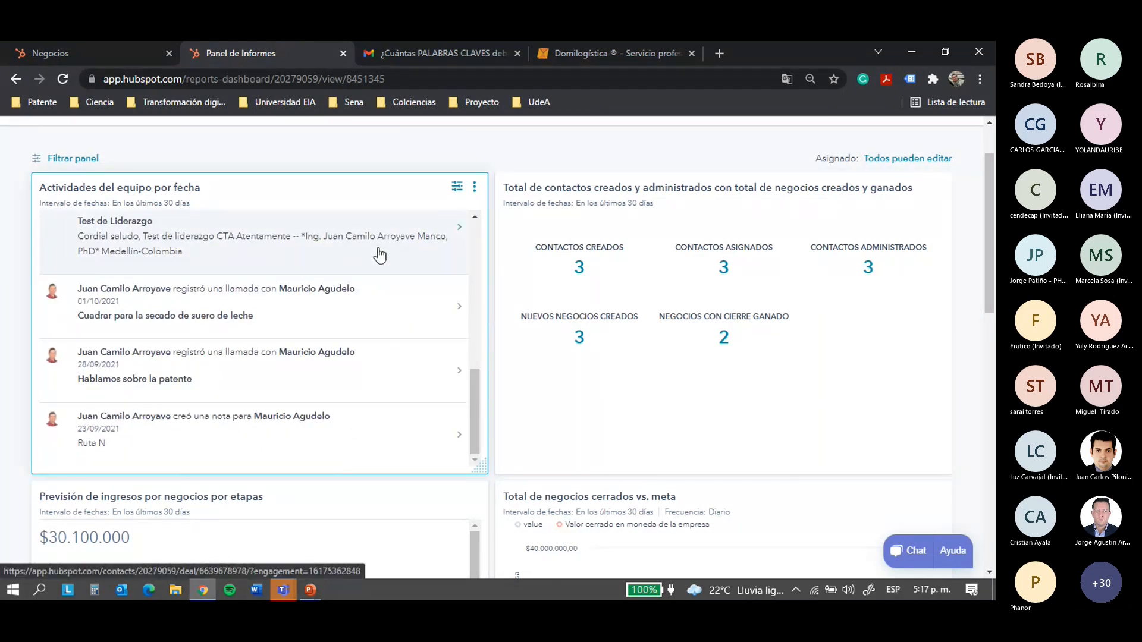
scroll(113, 186, "up", 2)
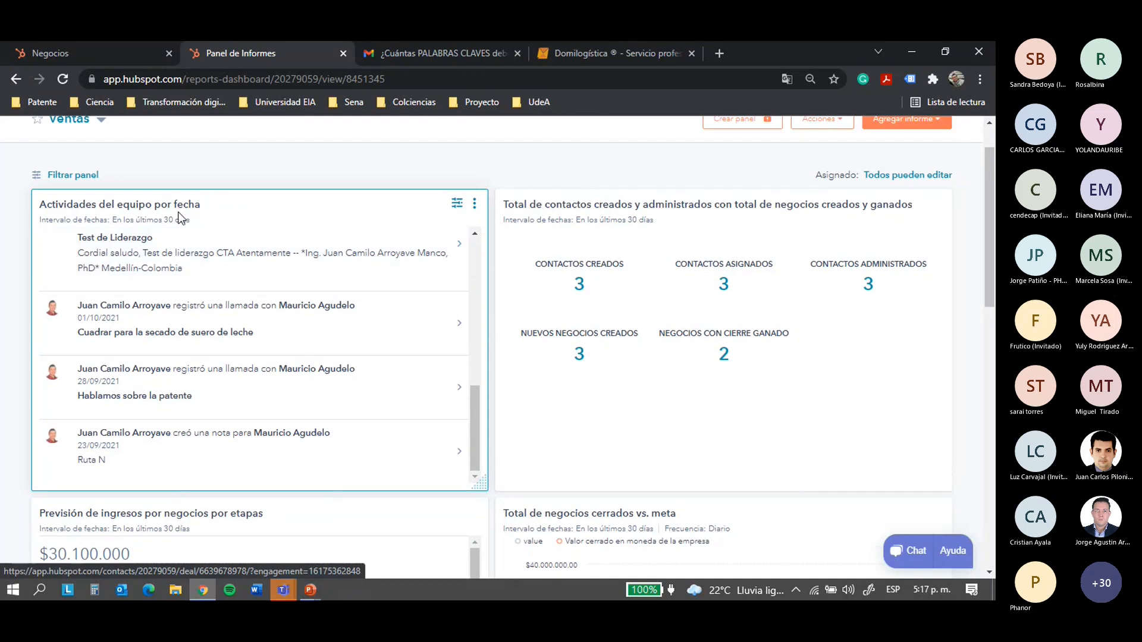
left_click(102, 177)
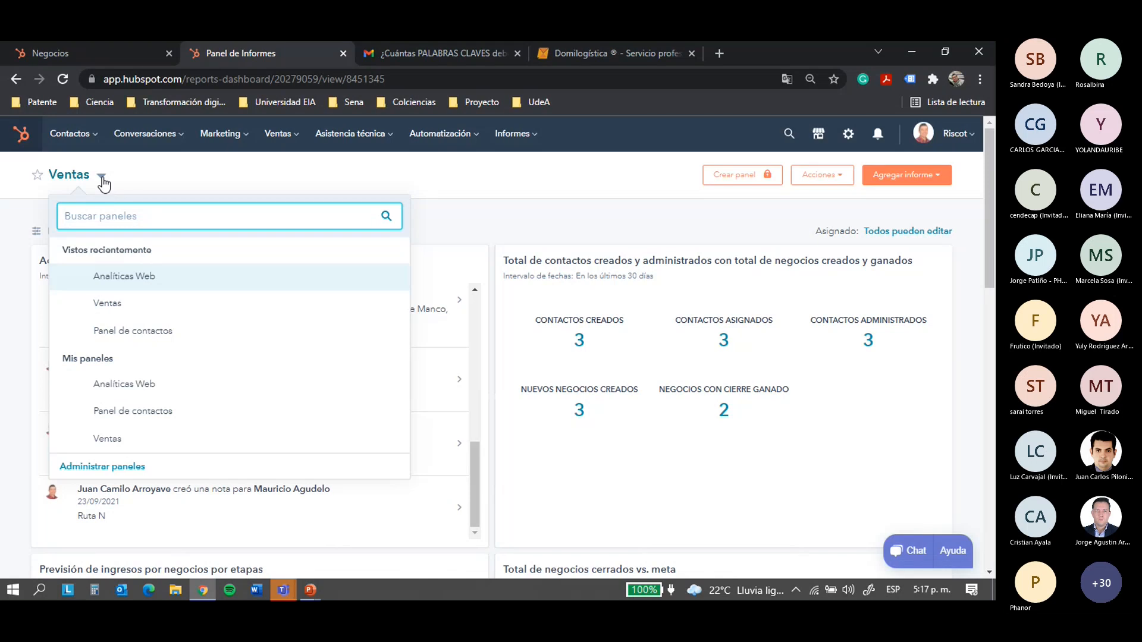
Switch to the Panel de contactos dashboard and scroll down to the Clientes table and back
left_click(133, 332)
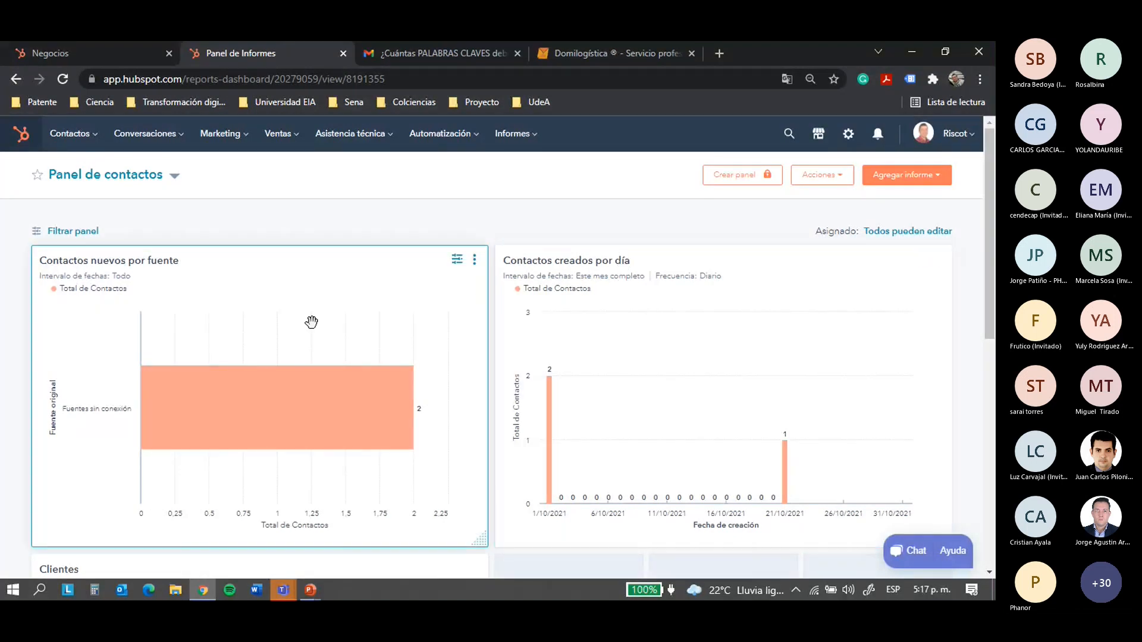
mouse_move(551, 400)
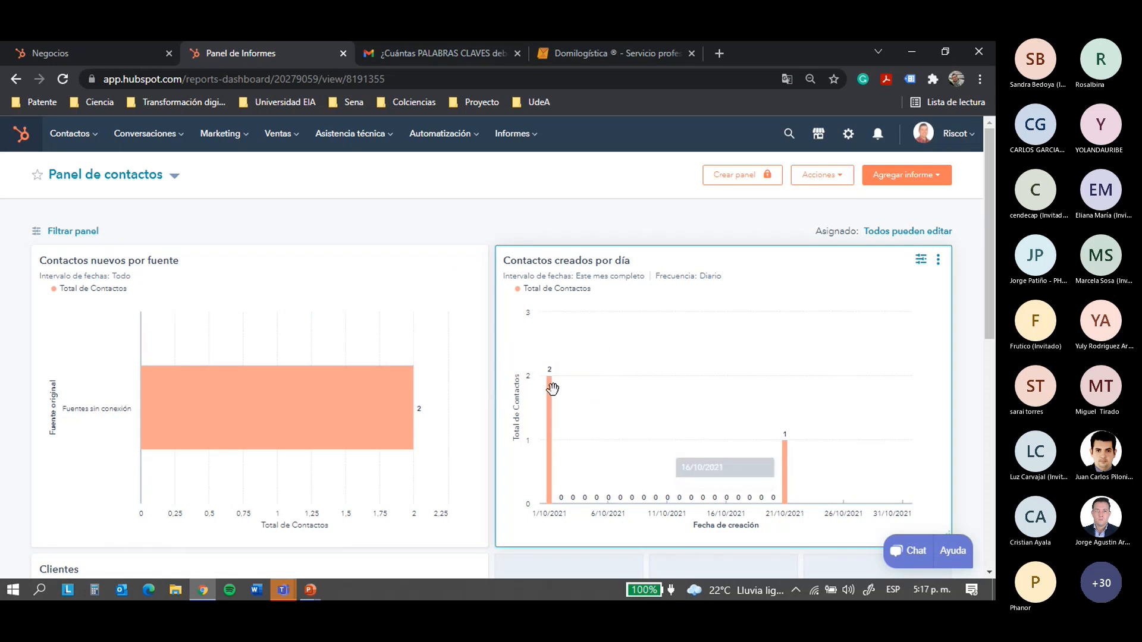
mouse_move(777, 459)
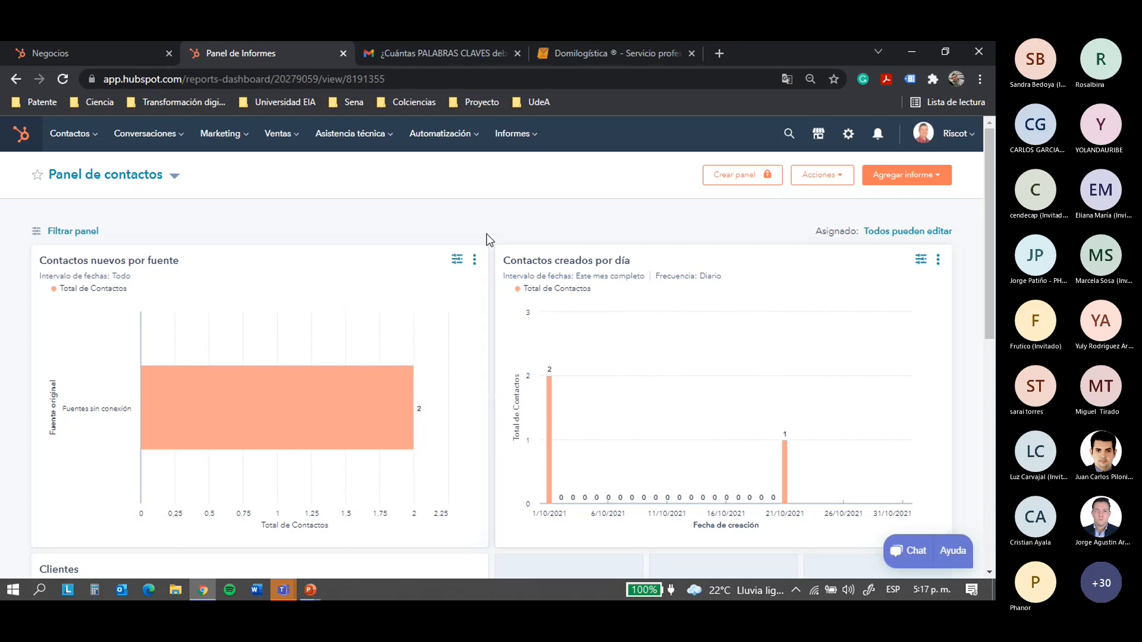
scroll(554, 246, "down", 3)
scroll(552, 247, "down", 3)
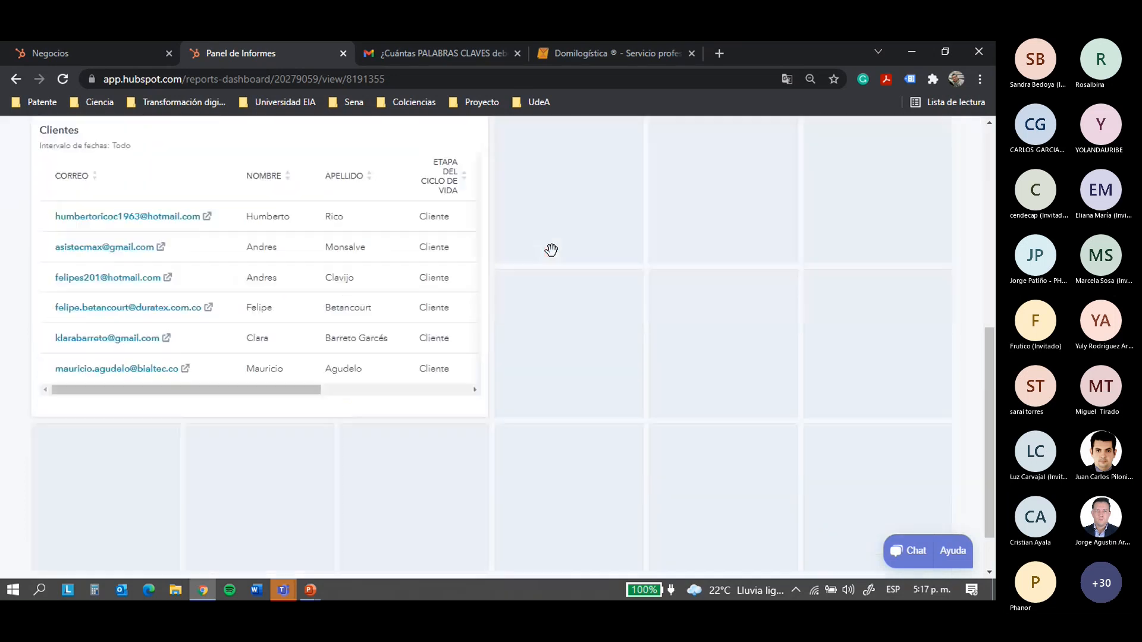
scroll(229, 242, "up", 3)
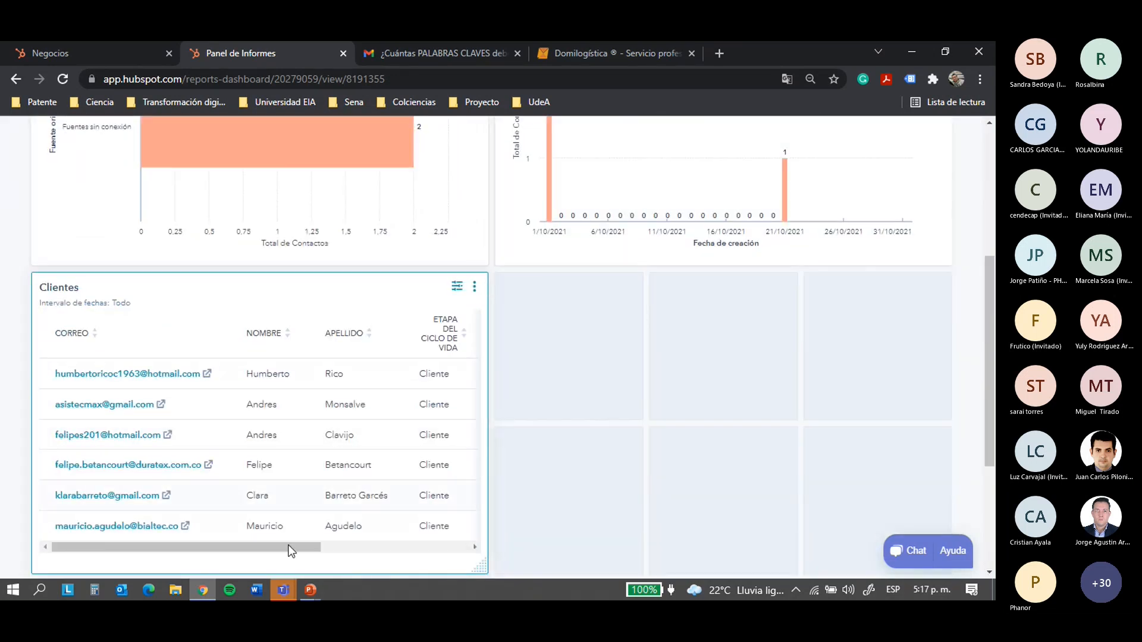
scroll(385, 272, "up", 5)
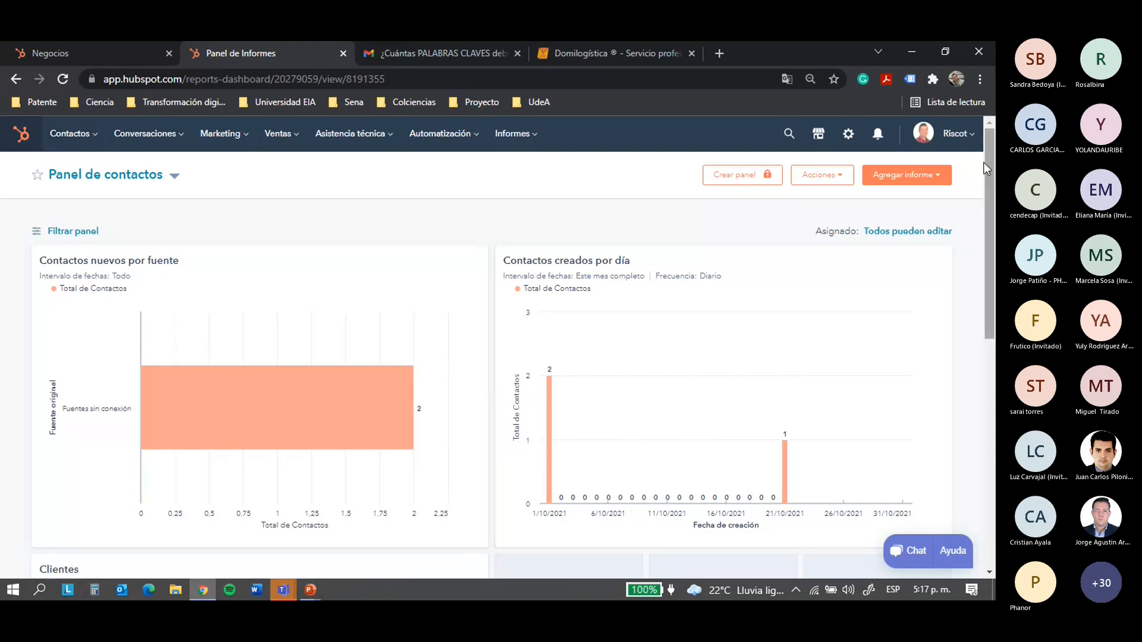
left_click(970, 140)
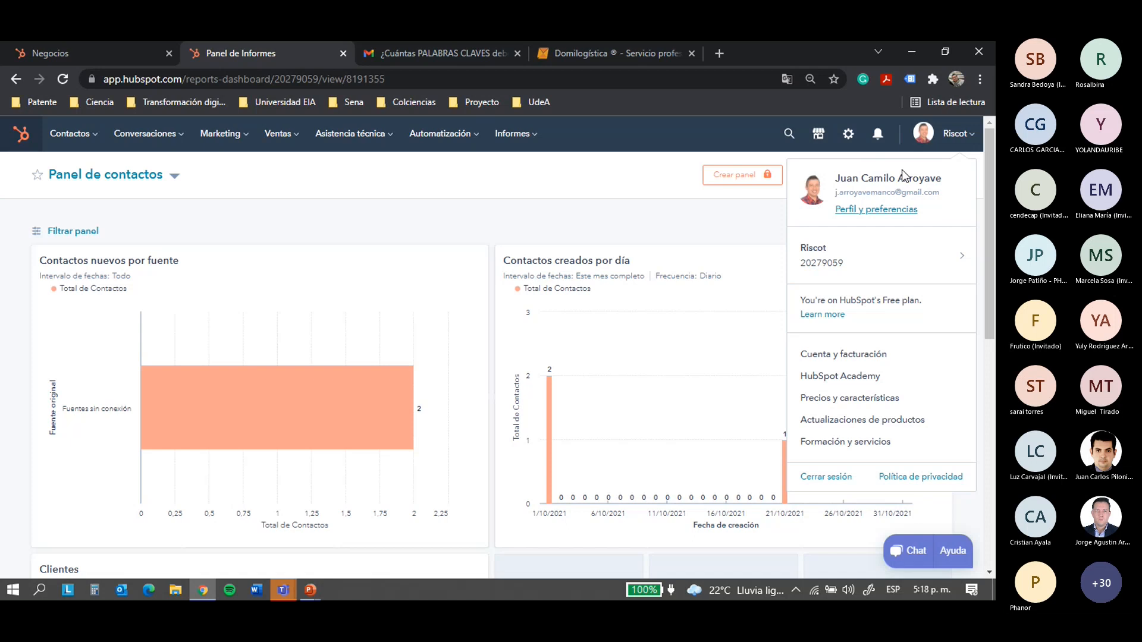
Open HubSpot Academy and browse the in-progress courses and recommended marketing lessons
left_click(836, 377)
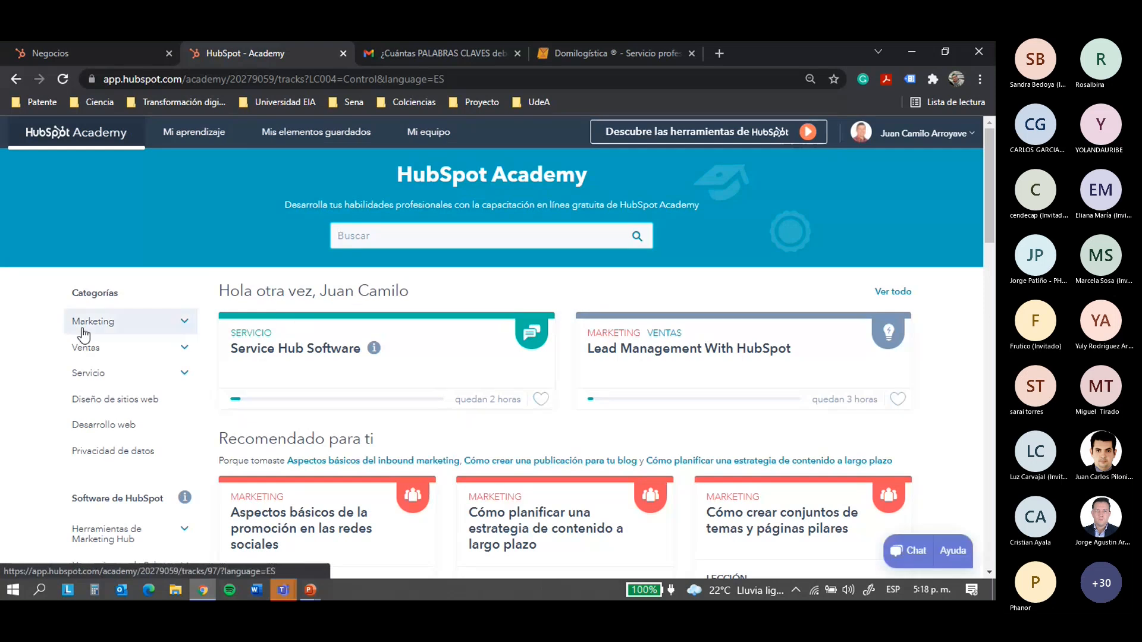
scroll(335, 395, "down", 2)
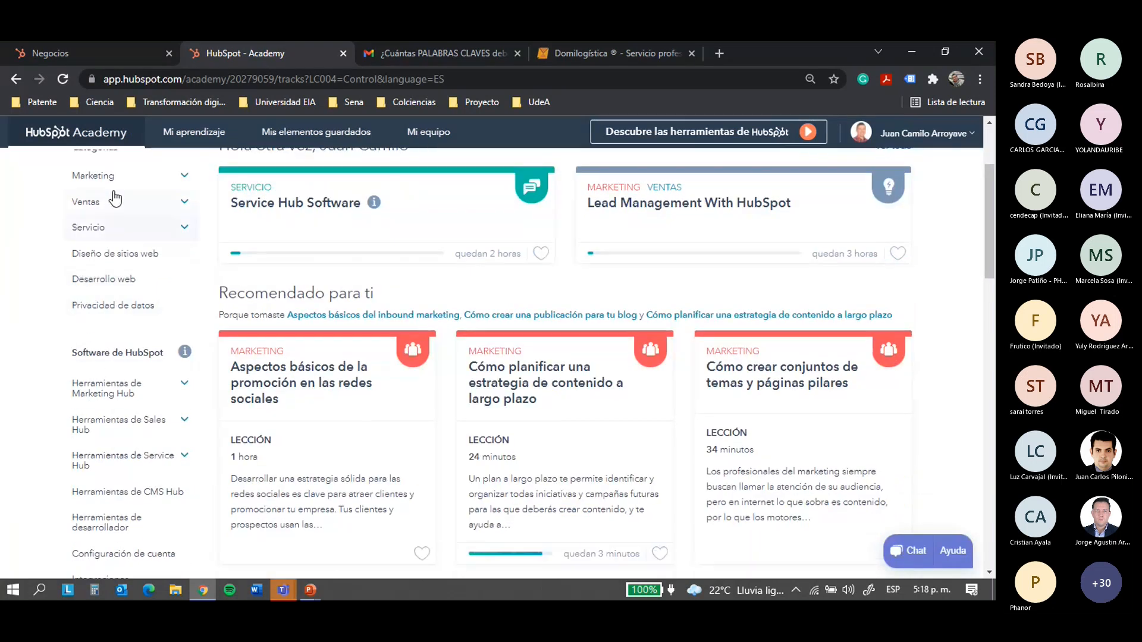
scroll(110, 199, "up", 1)
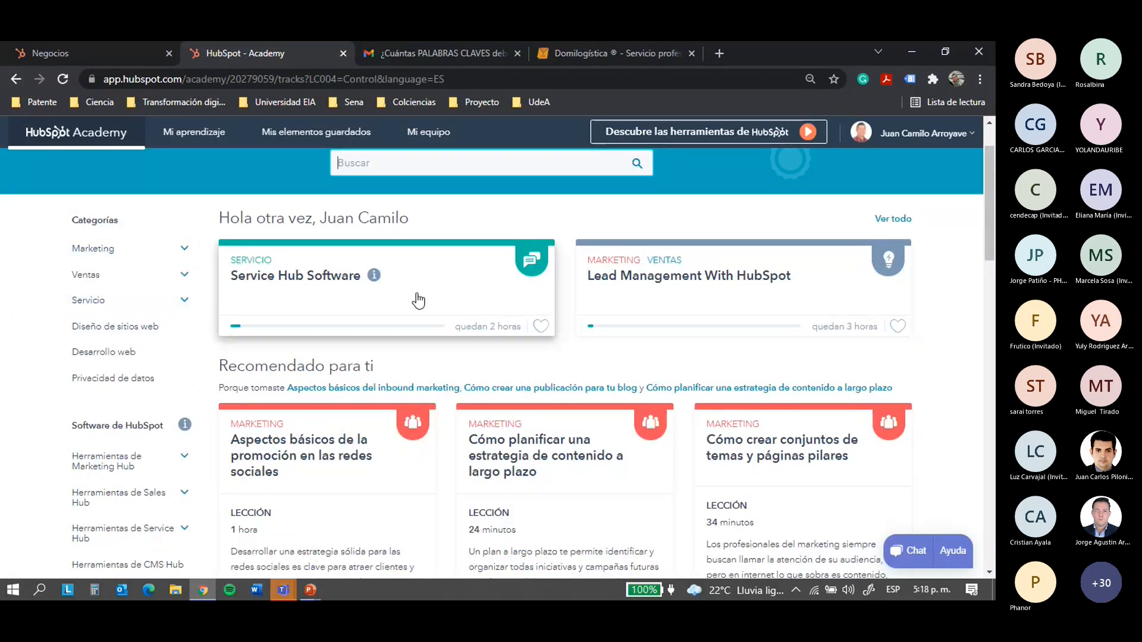
scroll(419, 300, "down", 2)
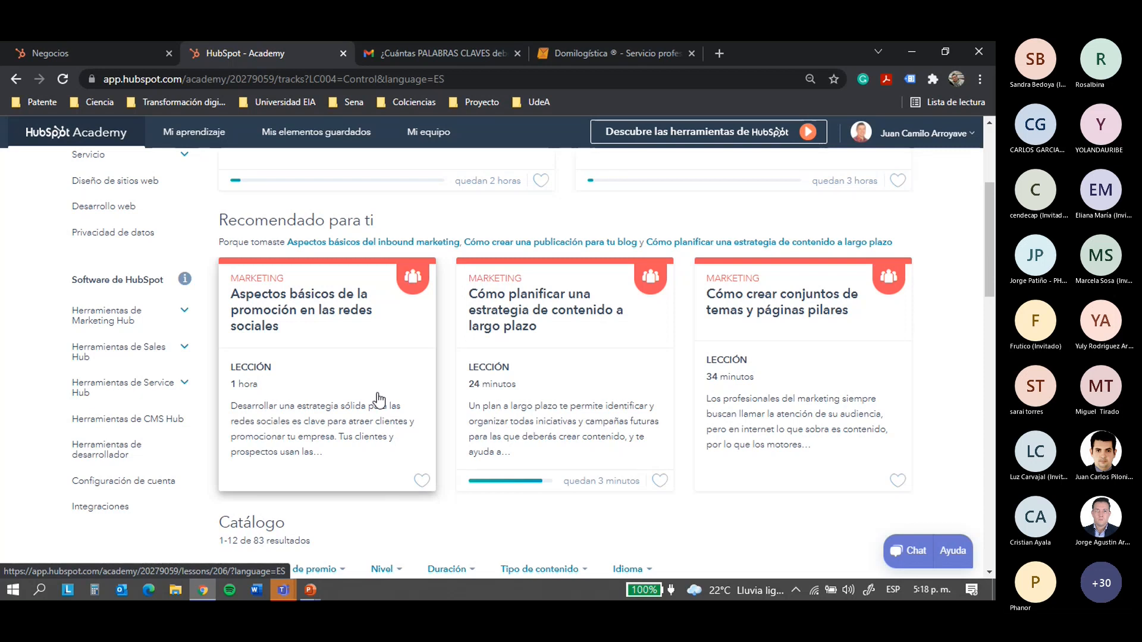
mouse_move(280, 591)
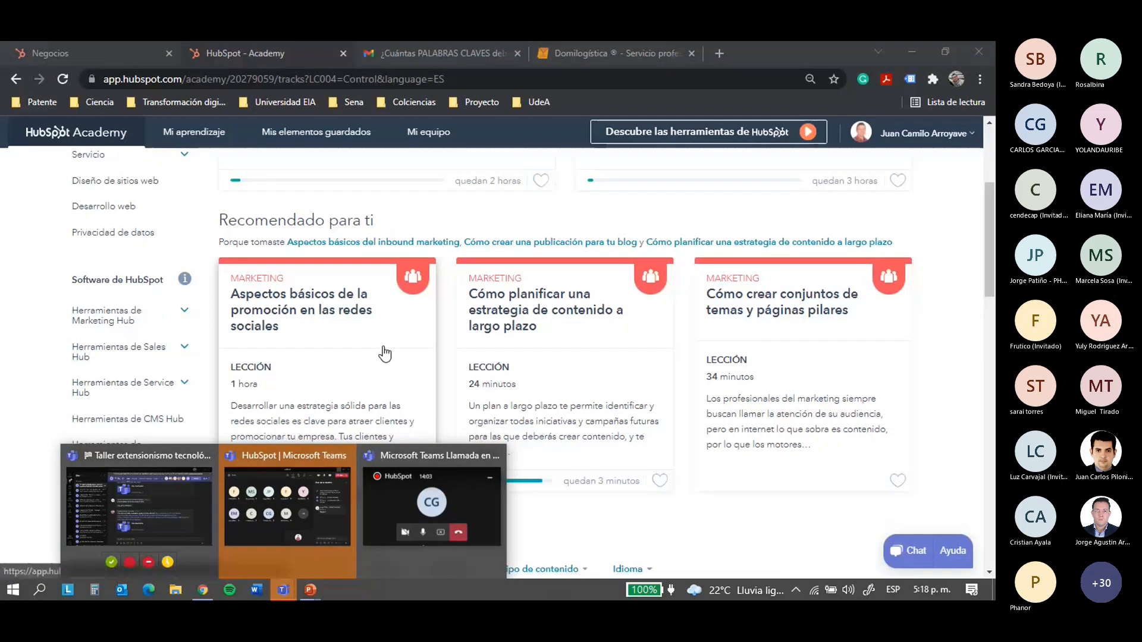
scroll(409, 199, "up", 4)
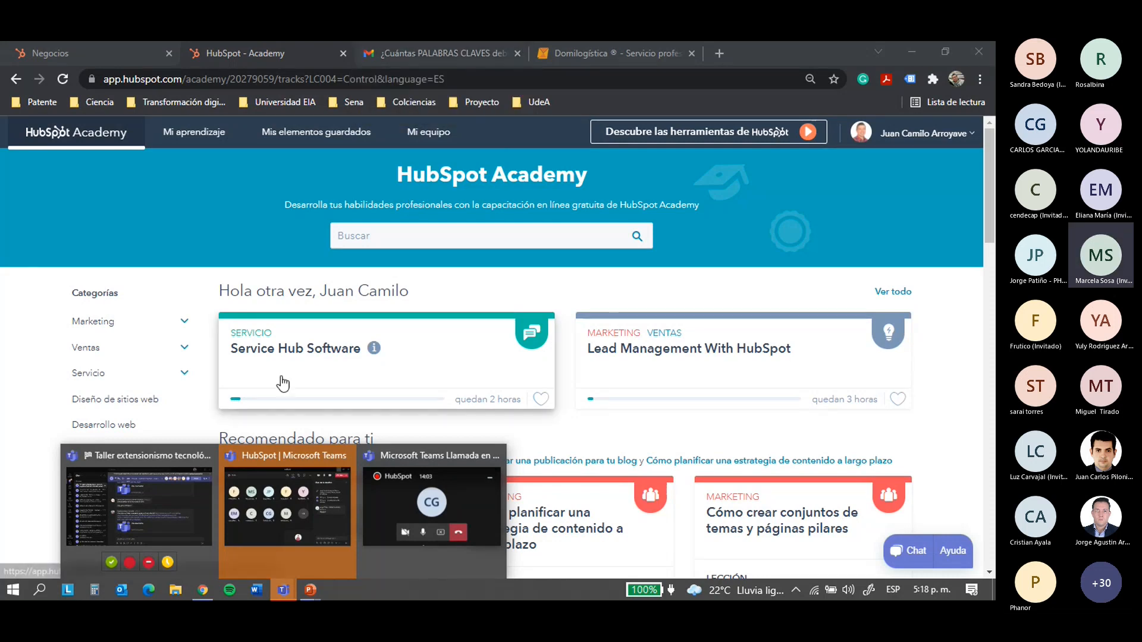
mouse_move(258, 506)
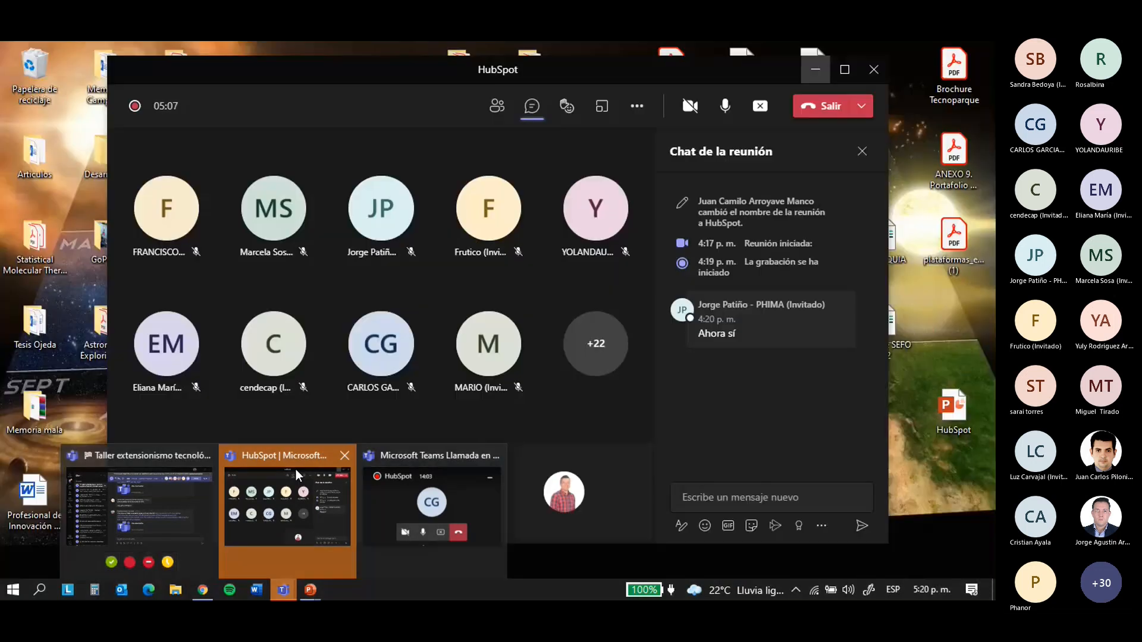
Bring the 'HubSpot | Microsoft Teams' meeting window forward and stop screen sharing
left_click(295, 469)
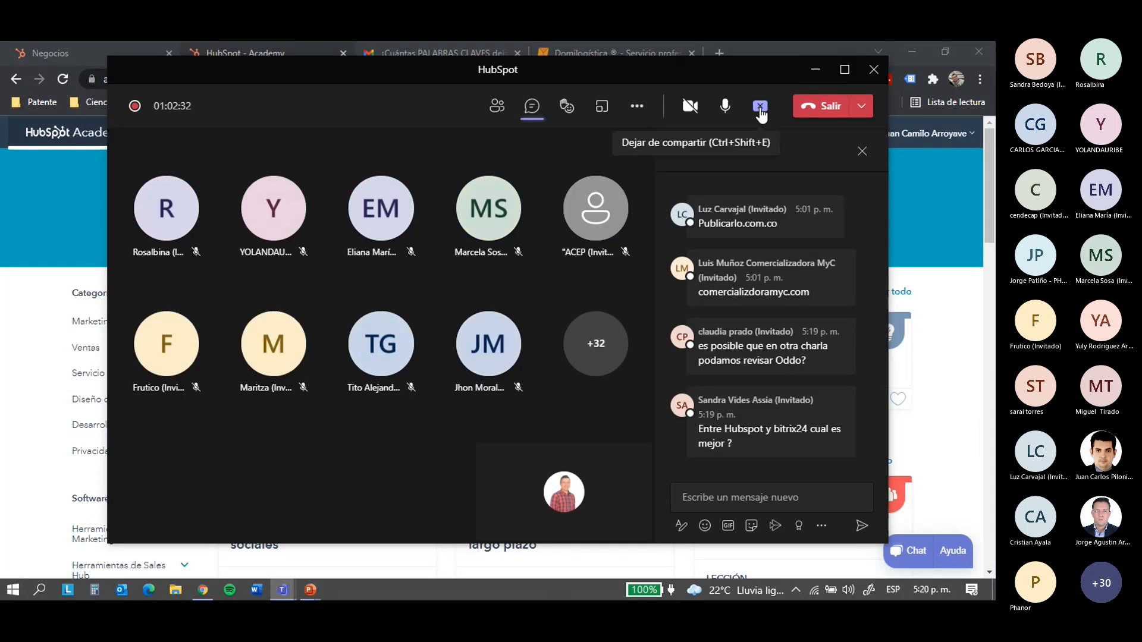
left_click(760, 110)
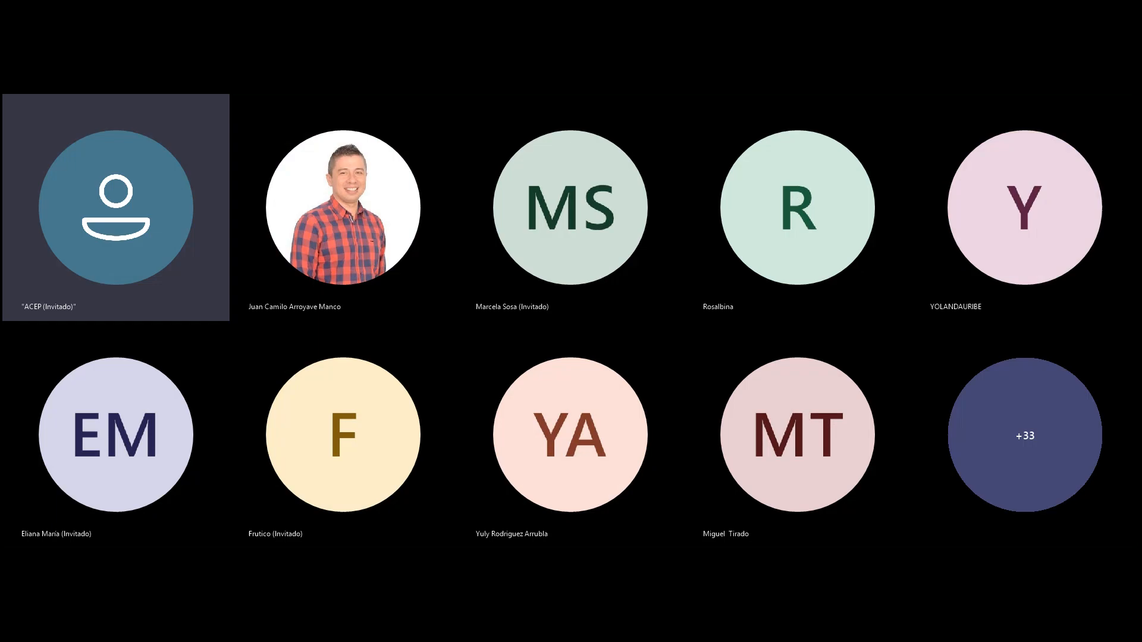